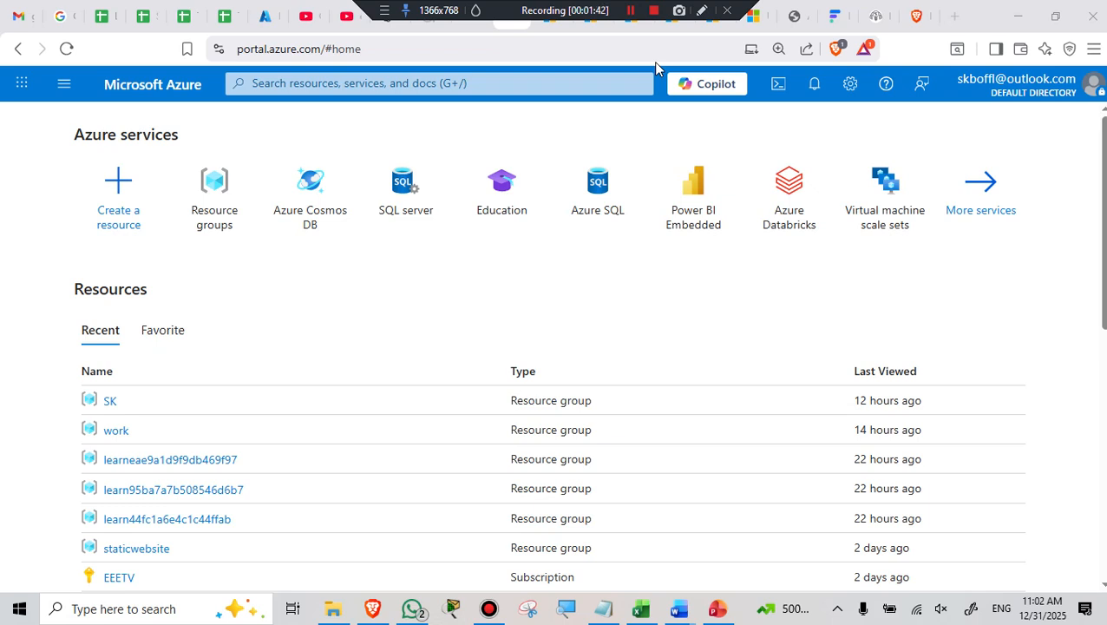
# Find the Subscriptions service and open the EEETV subscription's overview to review its details and costs
pyautogui.click(416, 81)
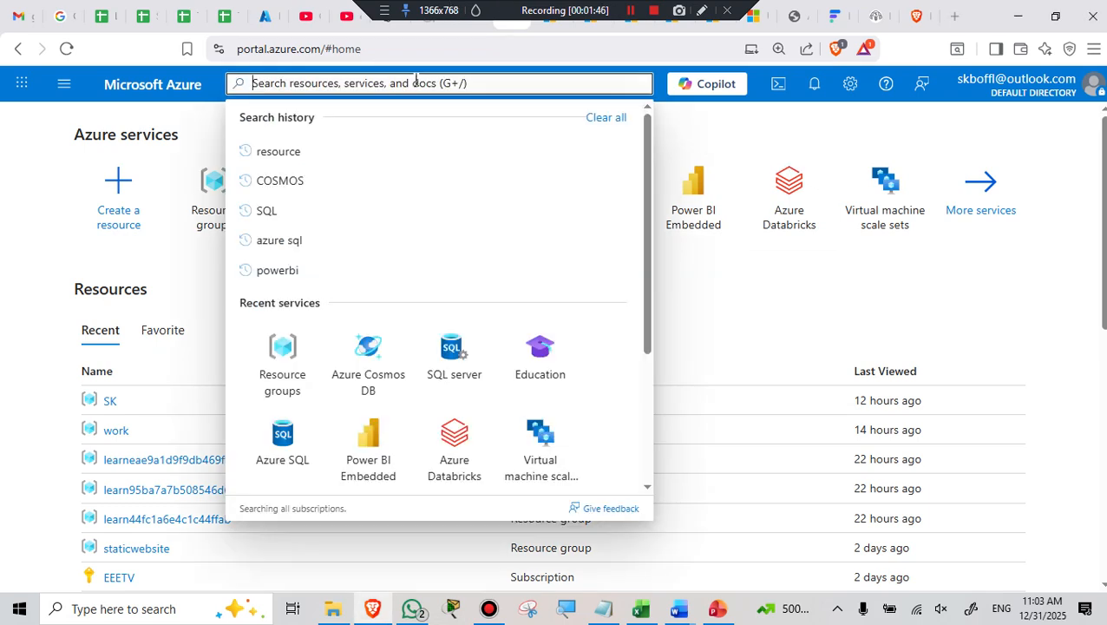
pyautogui.write('scb')
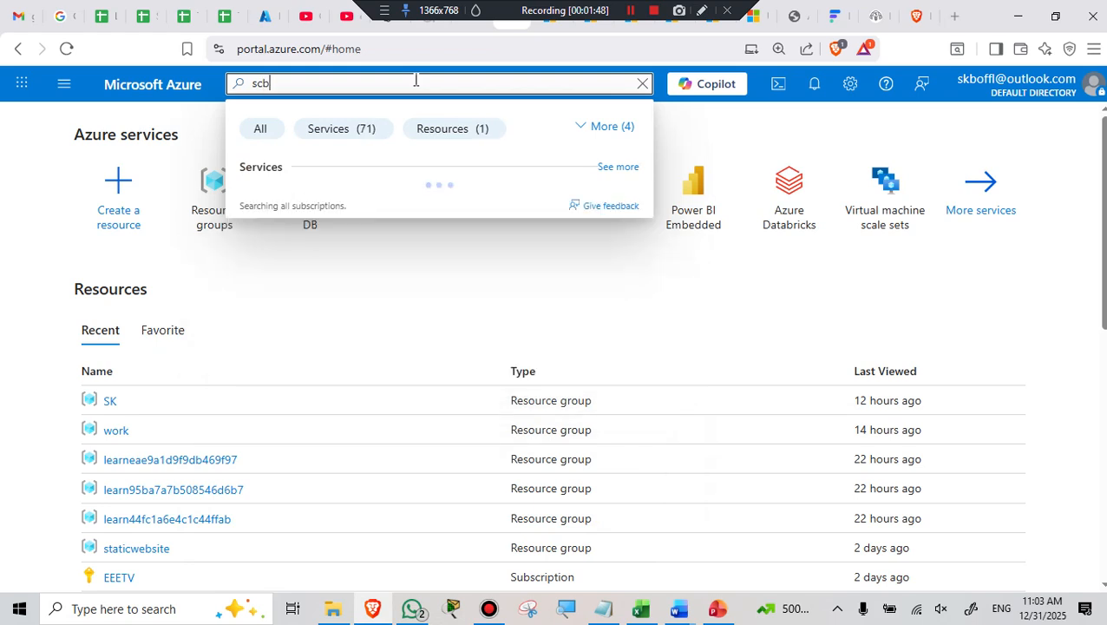
pyautogui.write('scrip')
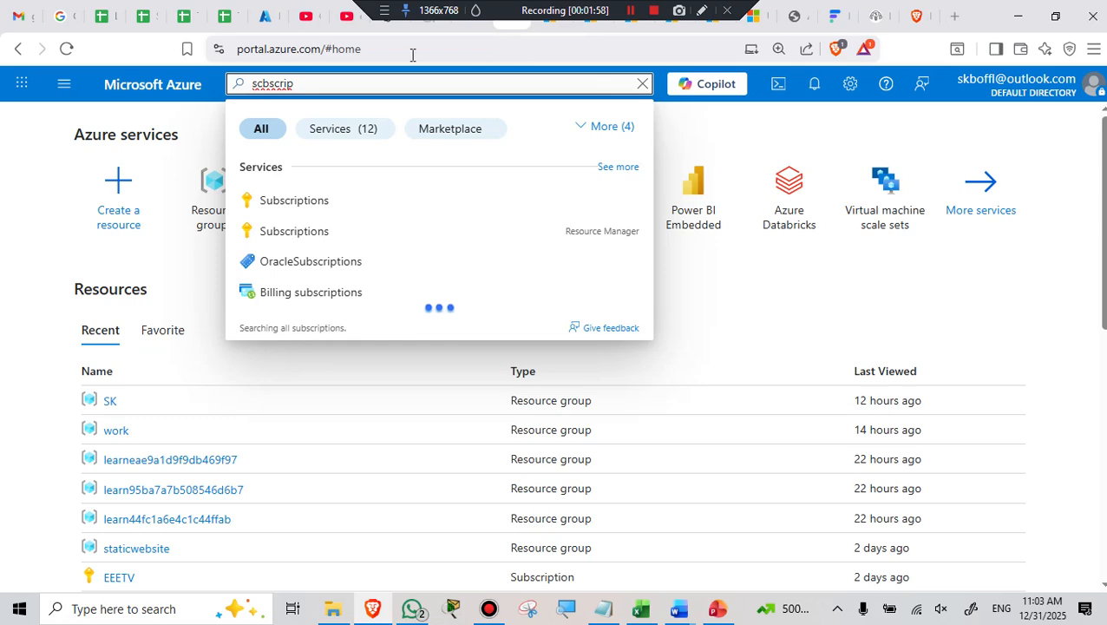
pyautogui.click(294, 202)
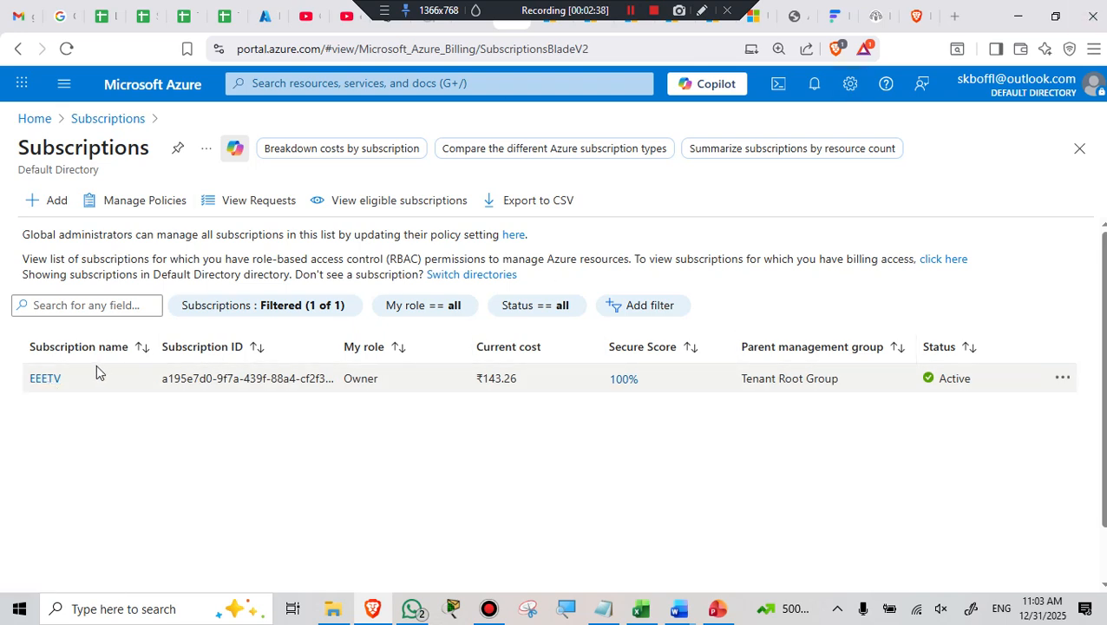
pyautogui.click(46, 379)
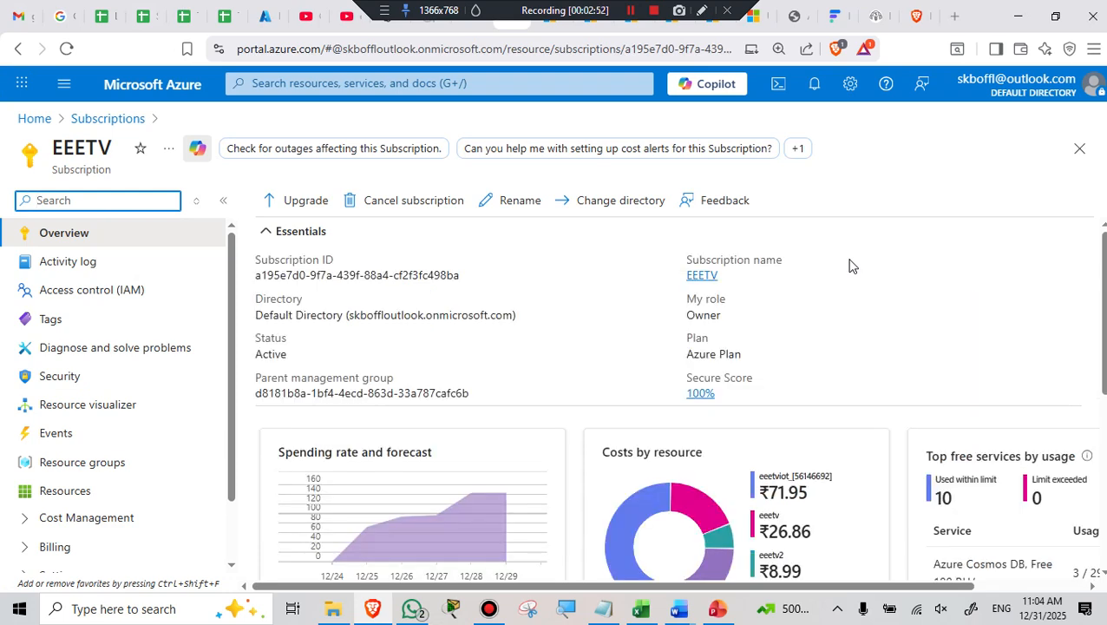
pyautogui.scroll(-2, 849, 265)
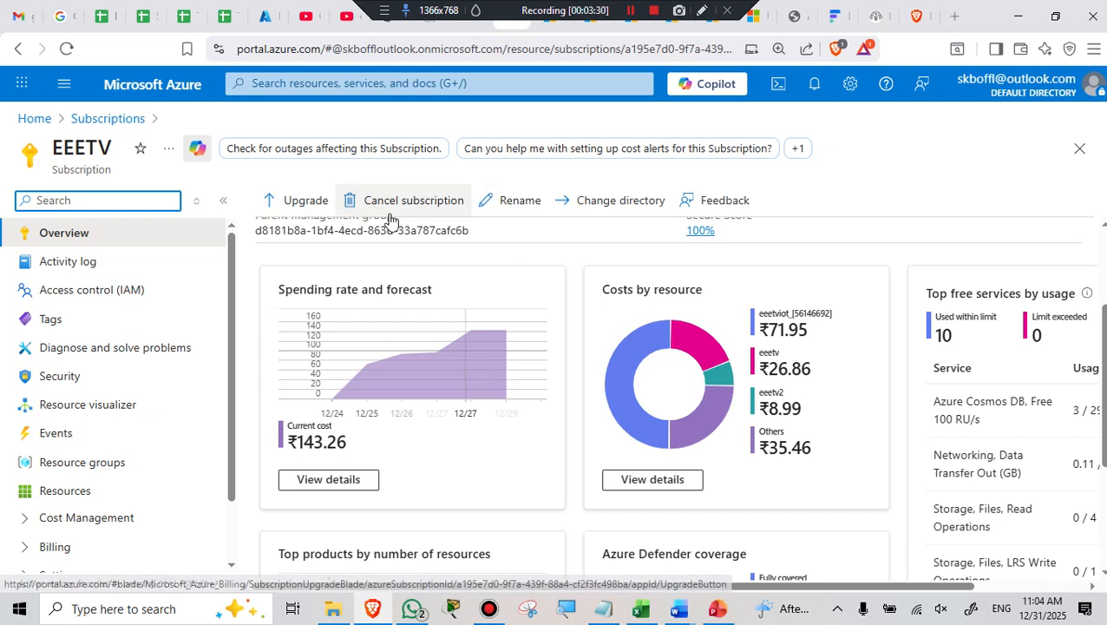
pyautogui.click(518, 208)
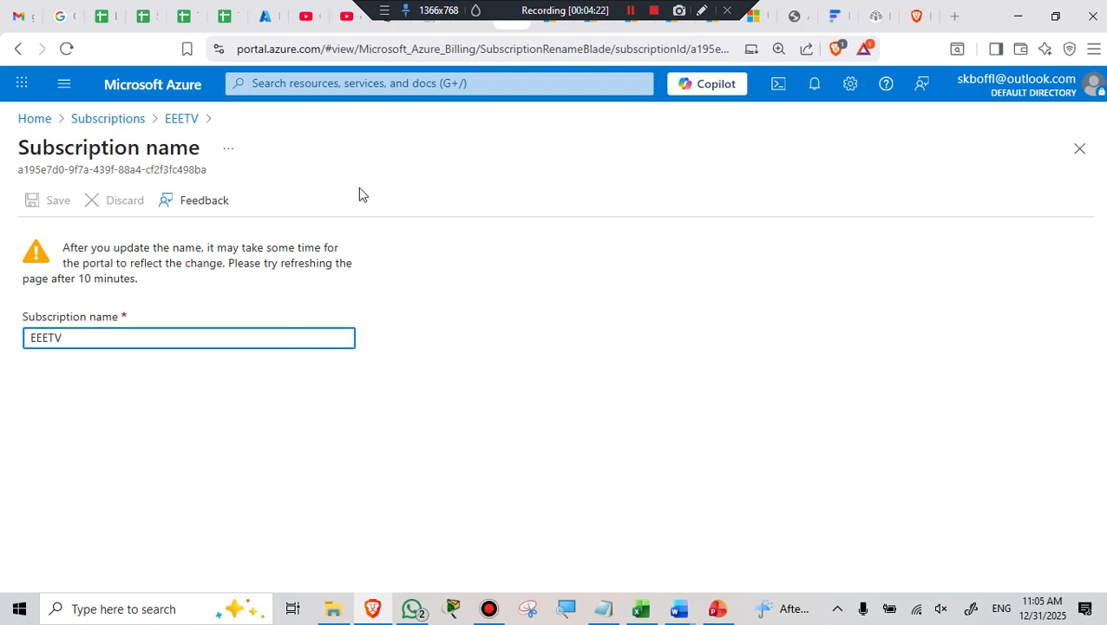
pyautogui.click(102, 122)
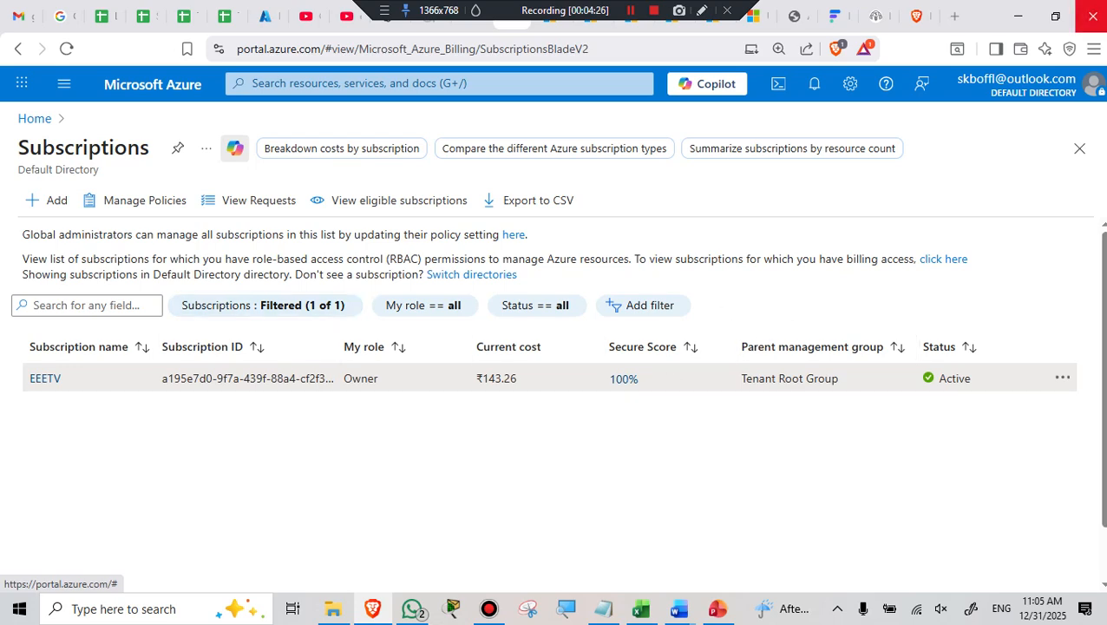
pyautogui.click(47, 381)
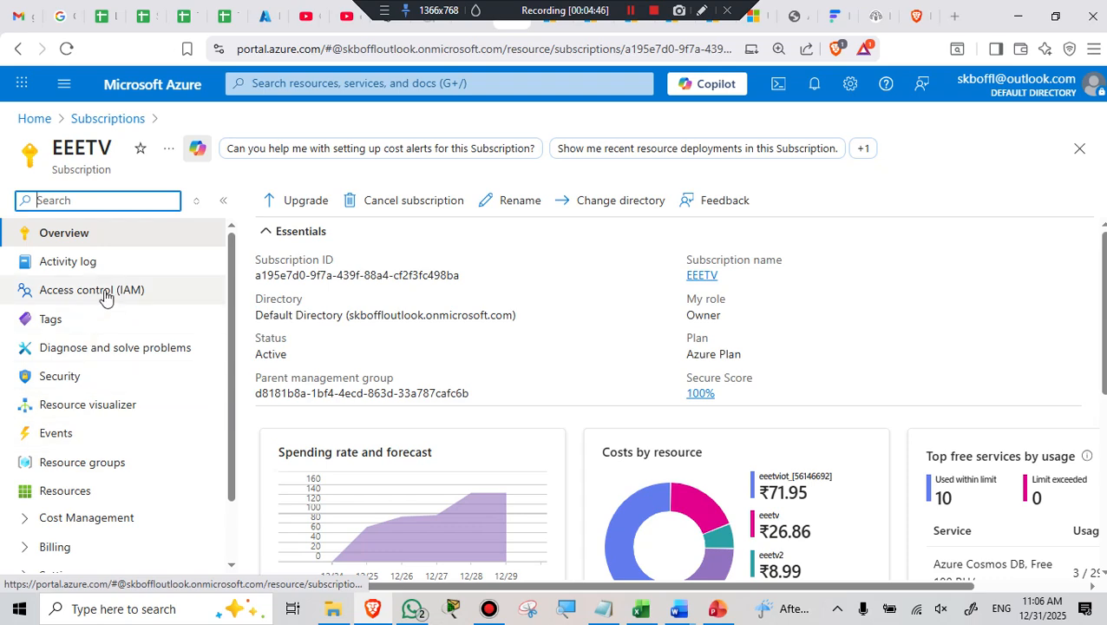
# Open the Resource providers page in the EEETV subscription's settings
pyautogui.scroll(-2, 104, 319)
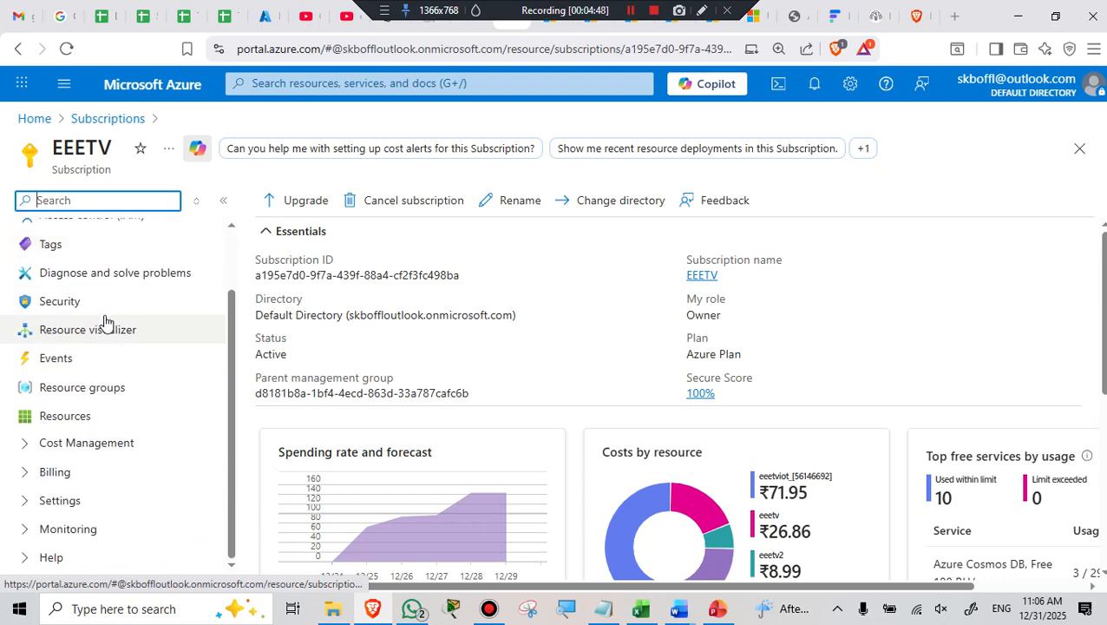
pyautogui.click(25, 510)
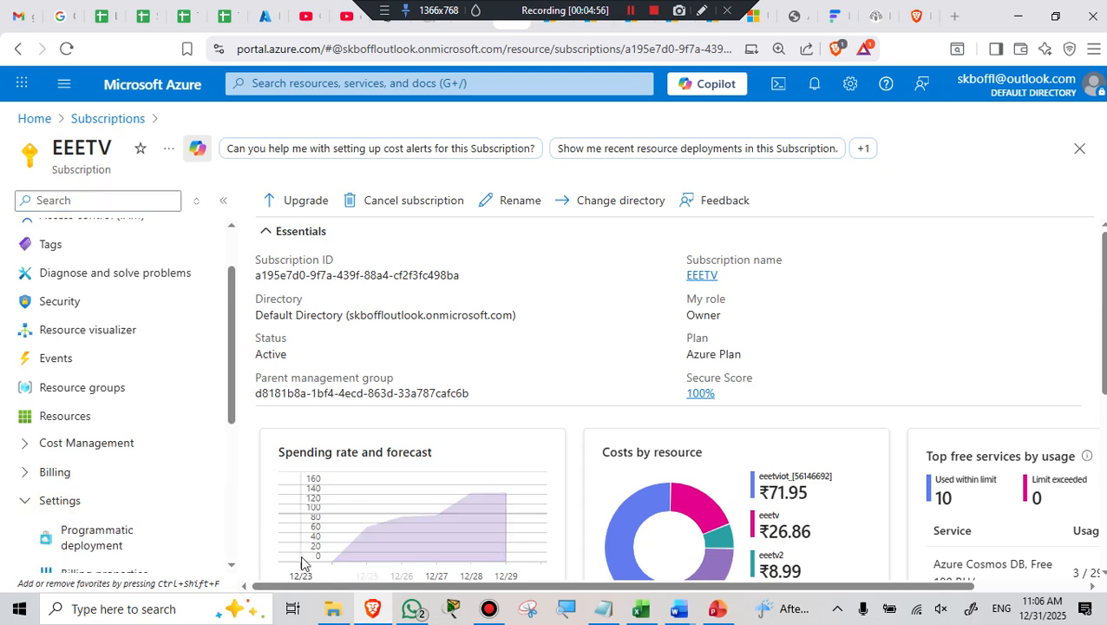
pyautogui.scroll(-2, 208, 479)
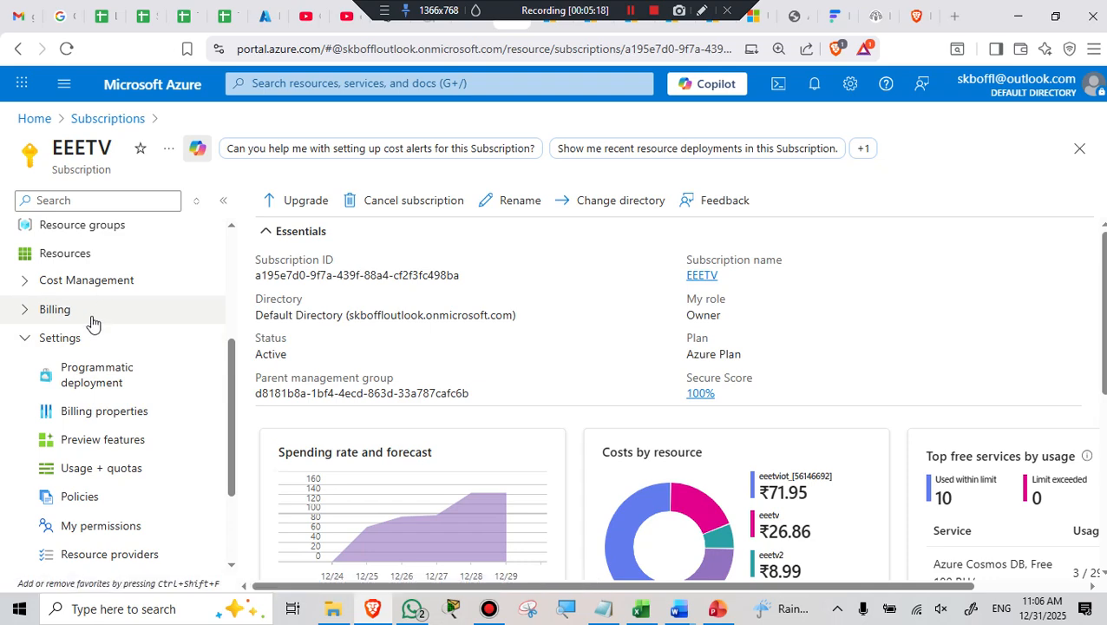
pyautogui.scroll(-1, 82, 507)
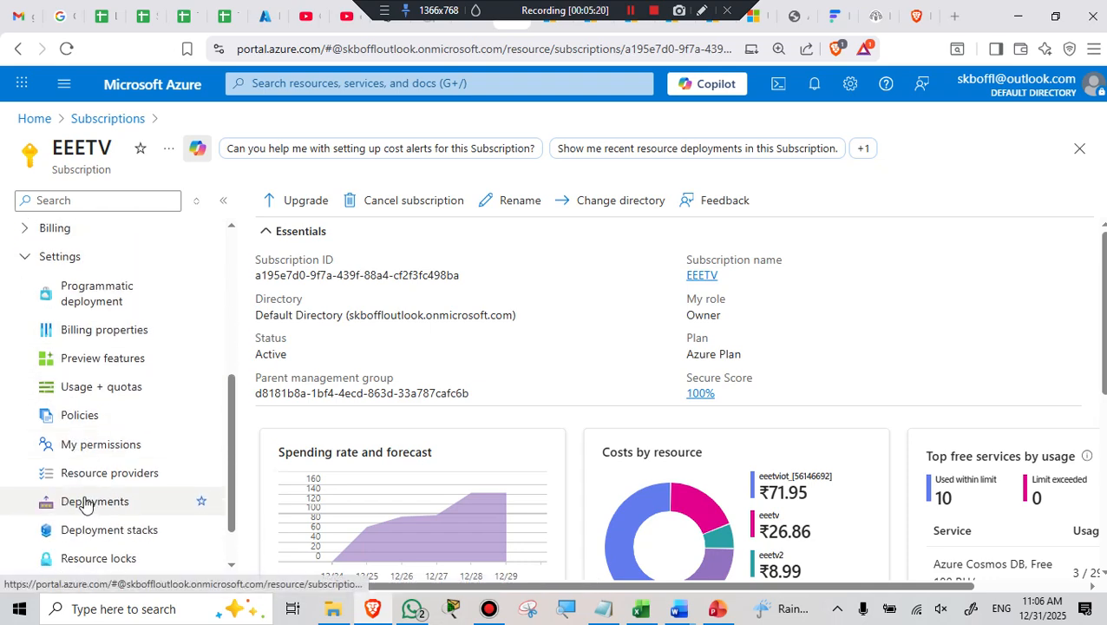
pyautogui.scroll(-1, 85, 504)
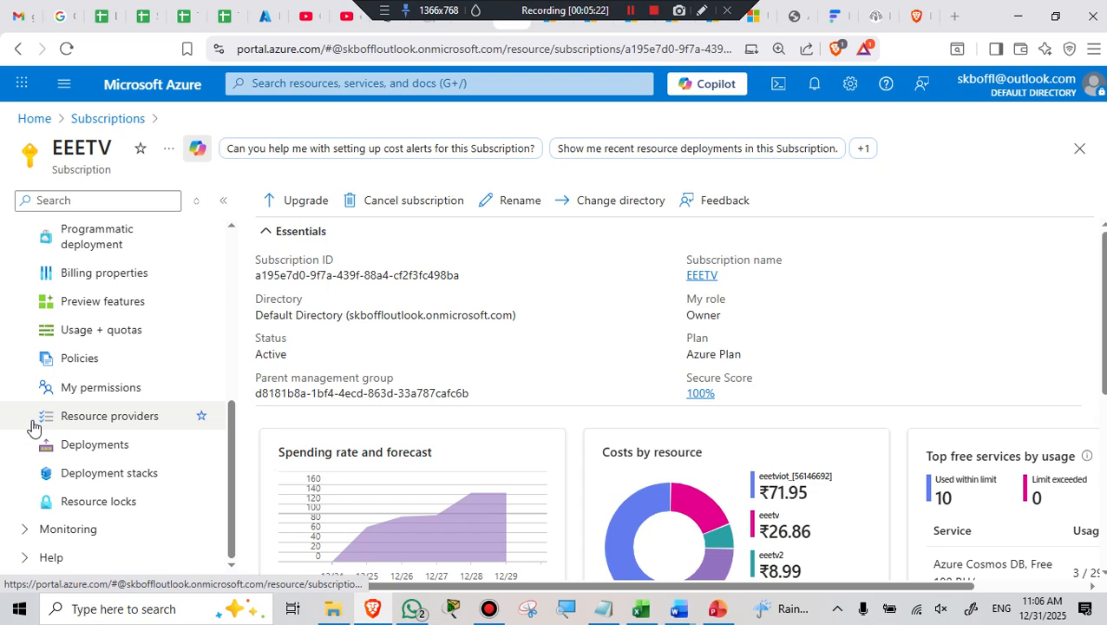
pyautogui.click(147, 426)
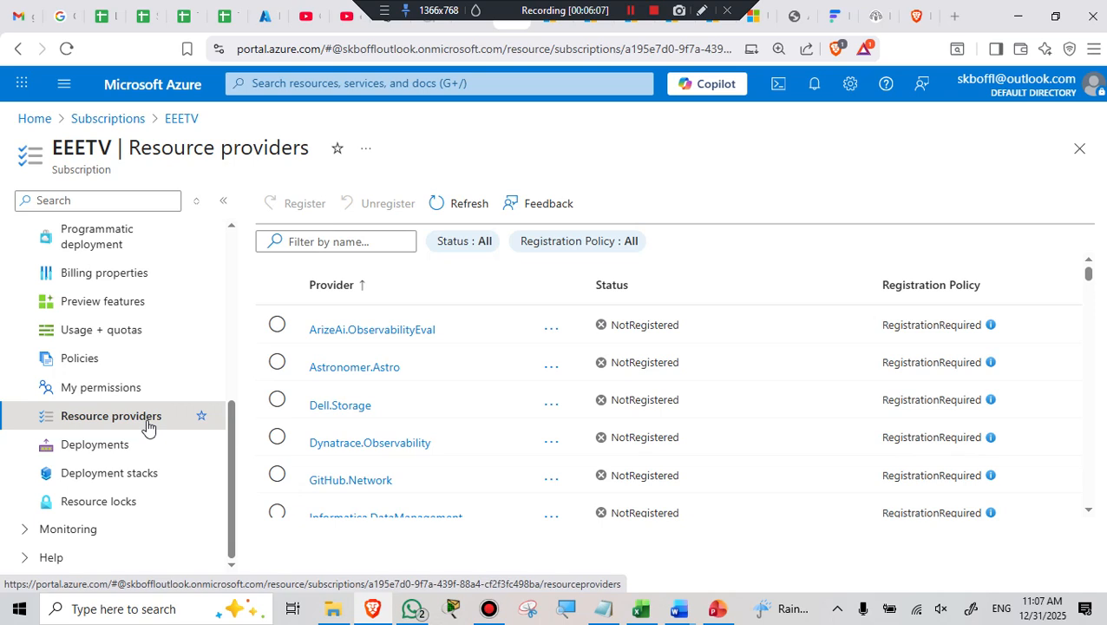
# Filter the resource providers by "insights" and check the registration options for Microsoft.D365CustomerInsights
pyautogui.click(332, 244)
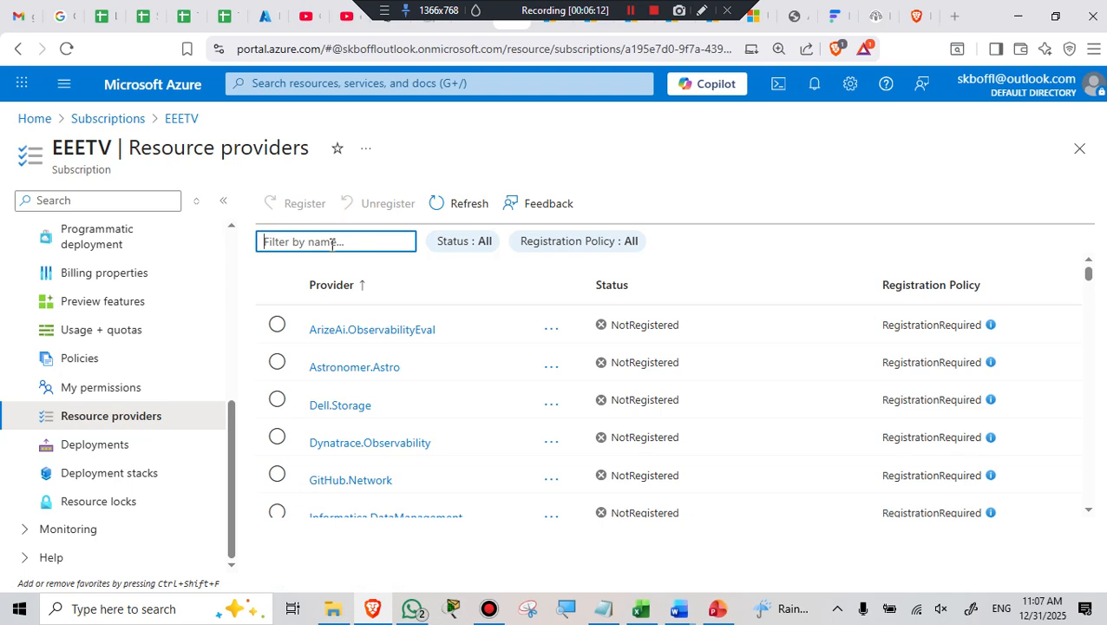
pyautogui.write('ins')
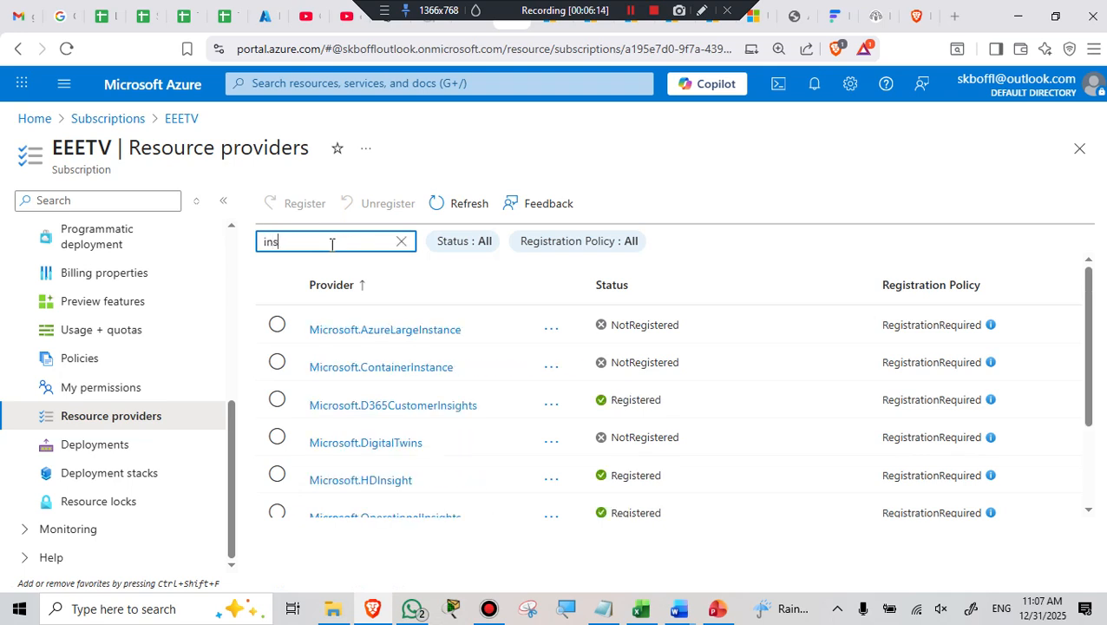
pyautogui.write('ights')
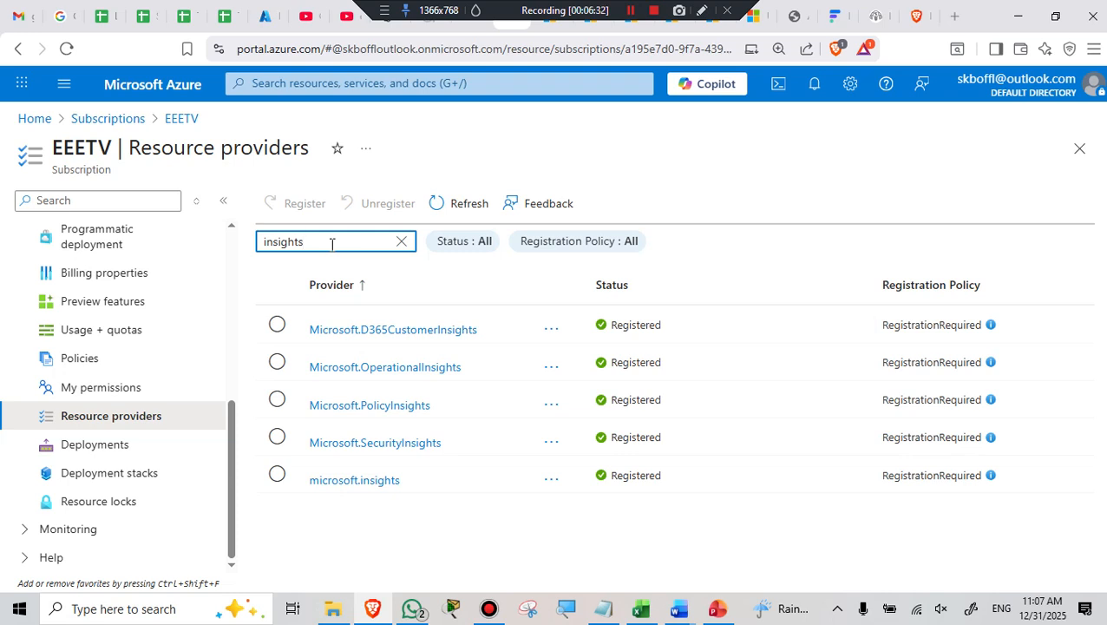
pyautogui.click(551, 330)
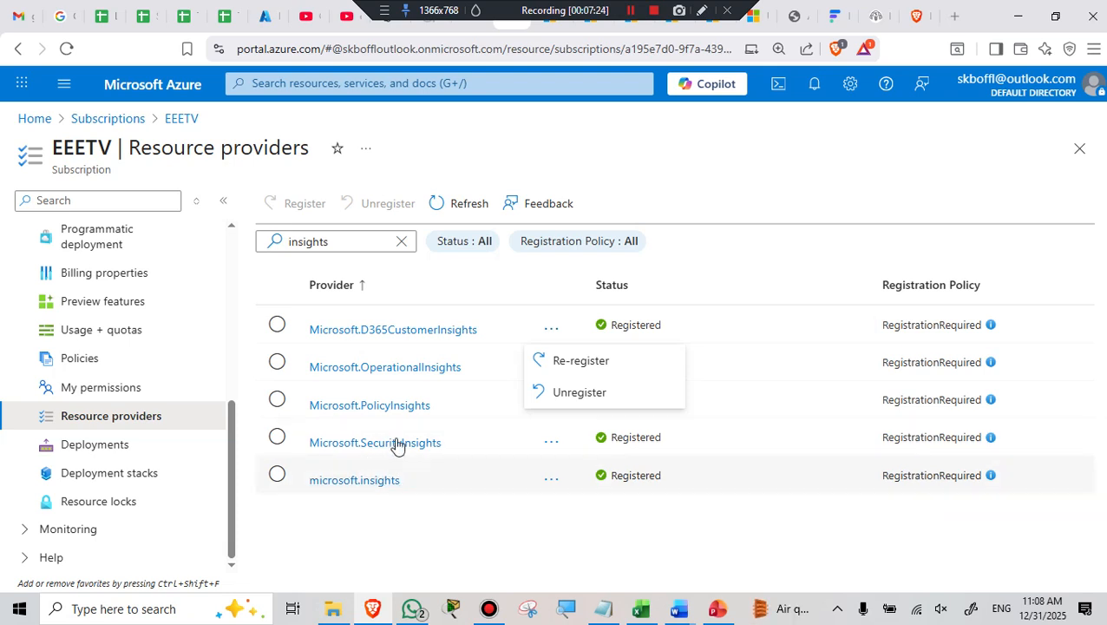
pyautogui.click(528, 283)
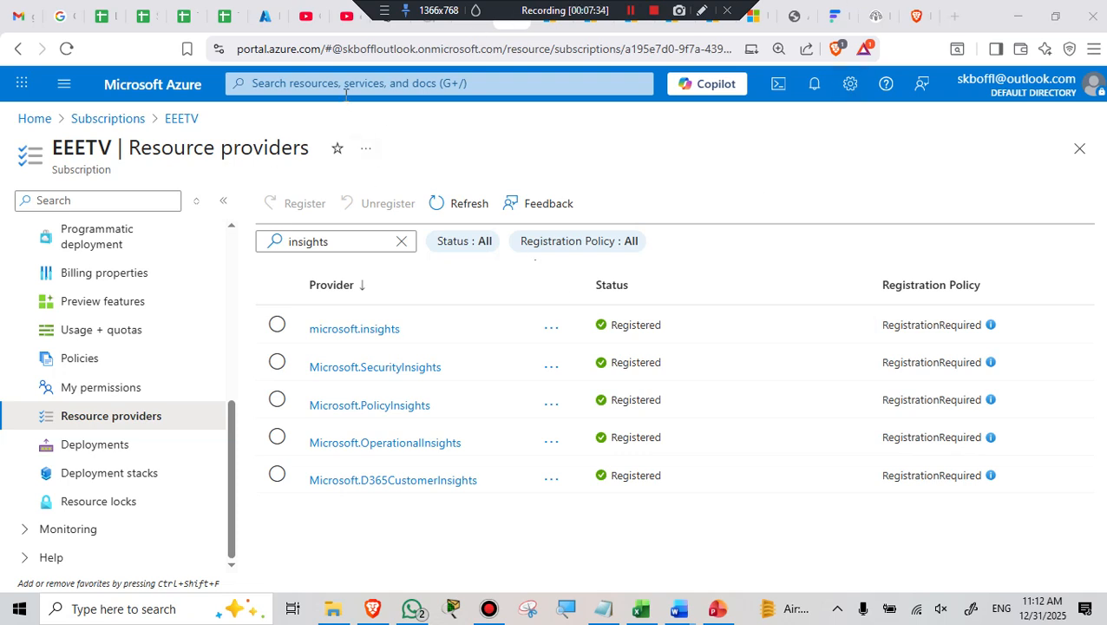
# Search the portal for "vmss", open Virtual machine scale sets and start creating a new scale set
pyautogui.click(300, 80)
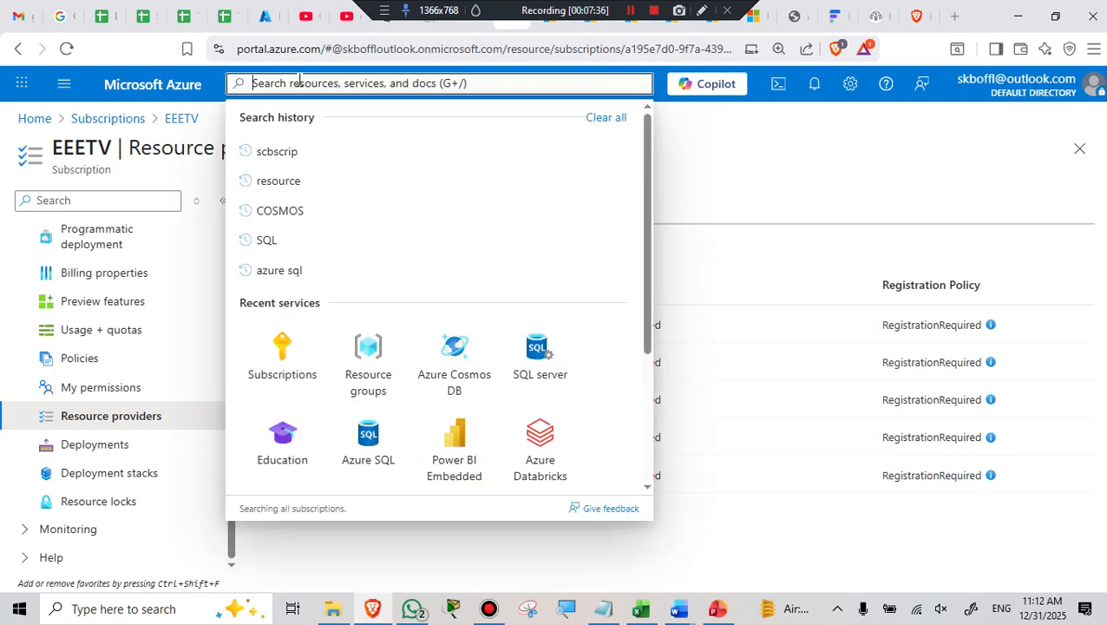
pyautogui.write('vmss')
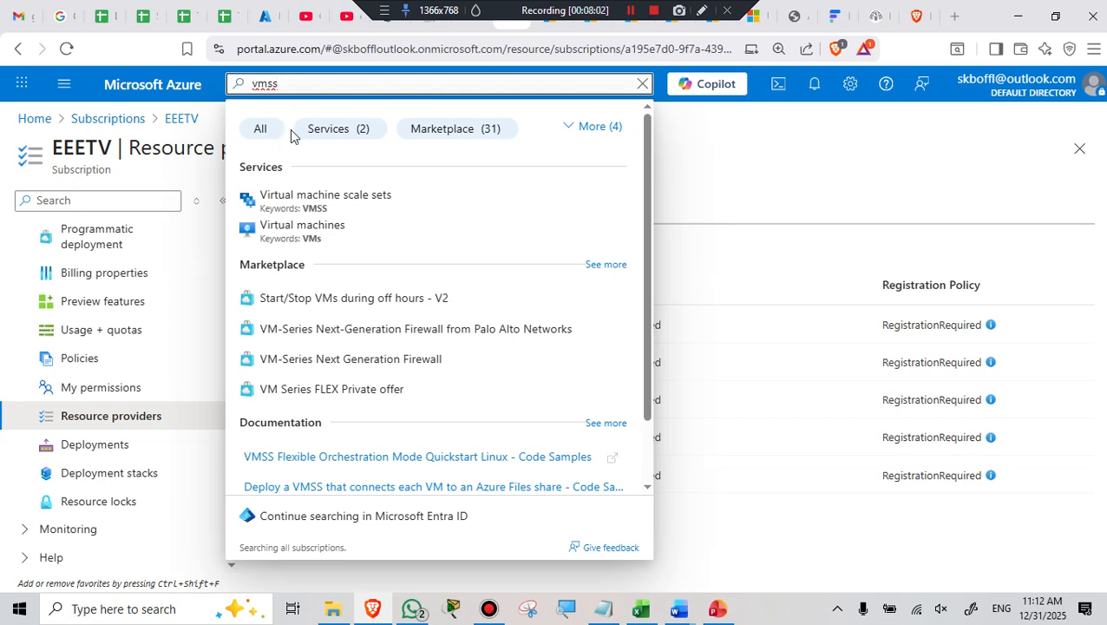
pyautogui.click(283, 202)
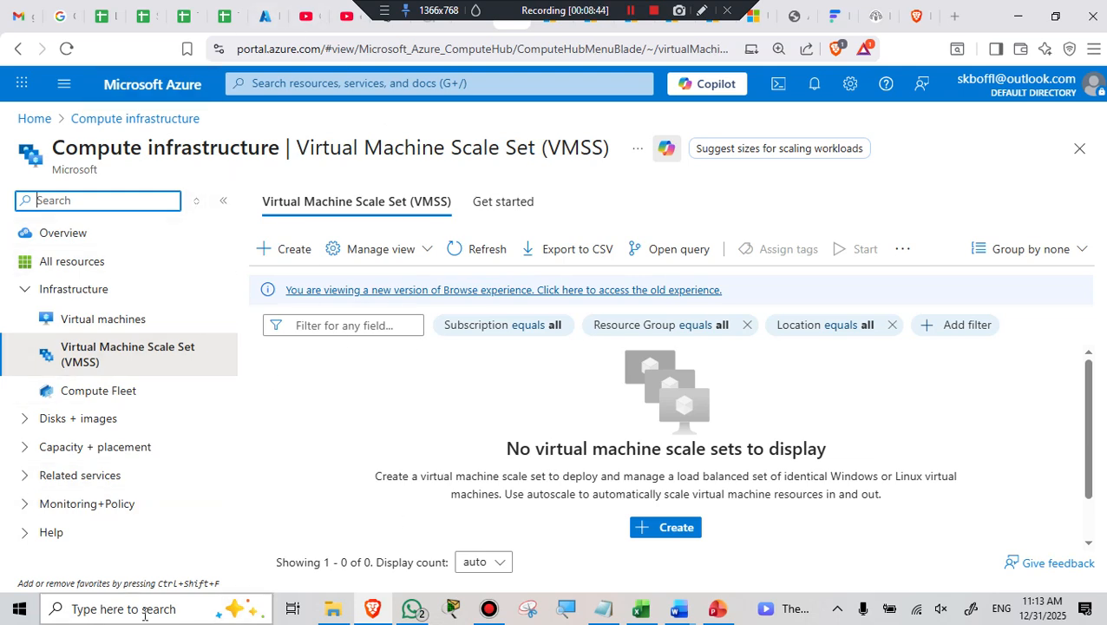
pyautogui.click(675, 536)
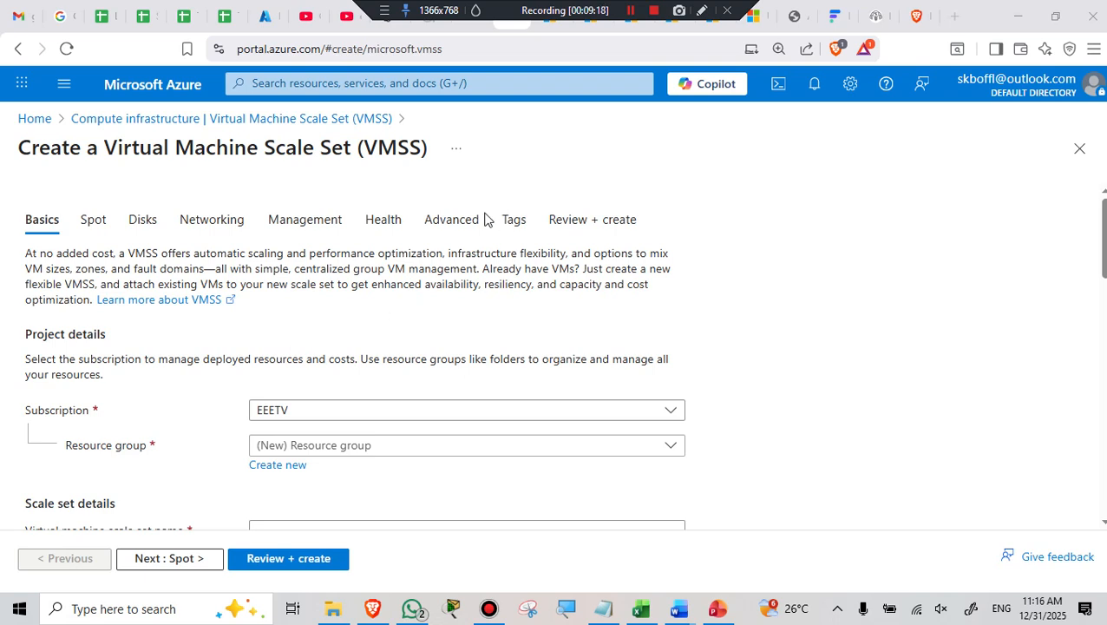
# Create a new resource group named csbsday5 for the scale set
pyautogui.scroll(-2, 153, 311)
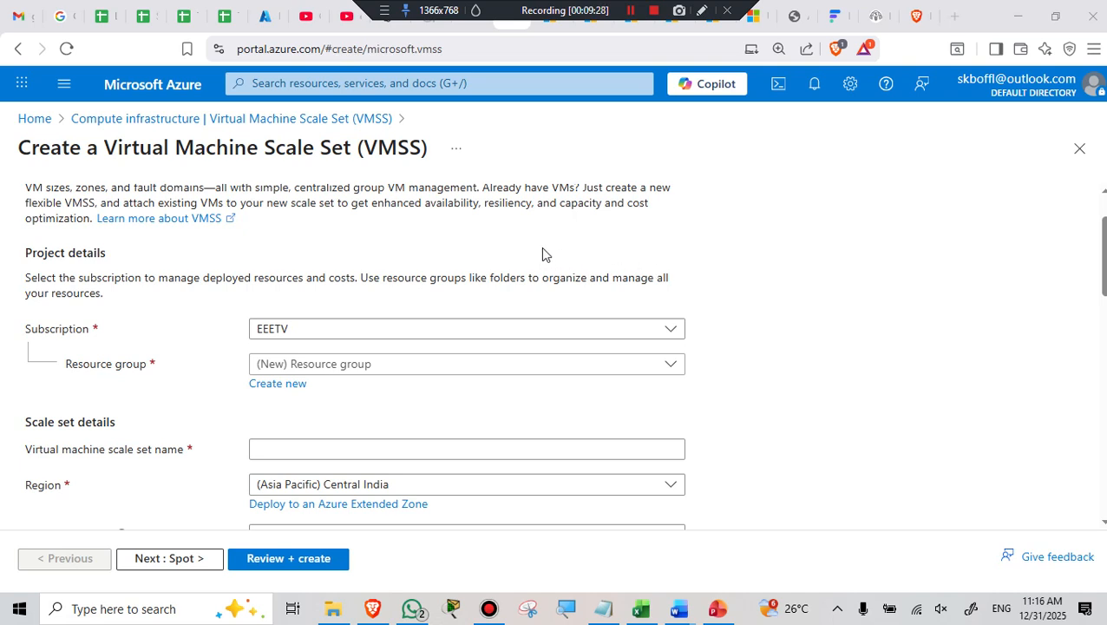
pyautogui.scroll(-1, 539, 271)
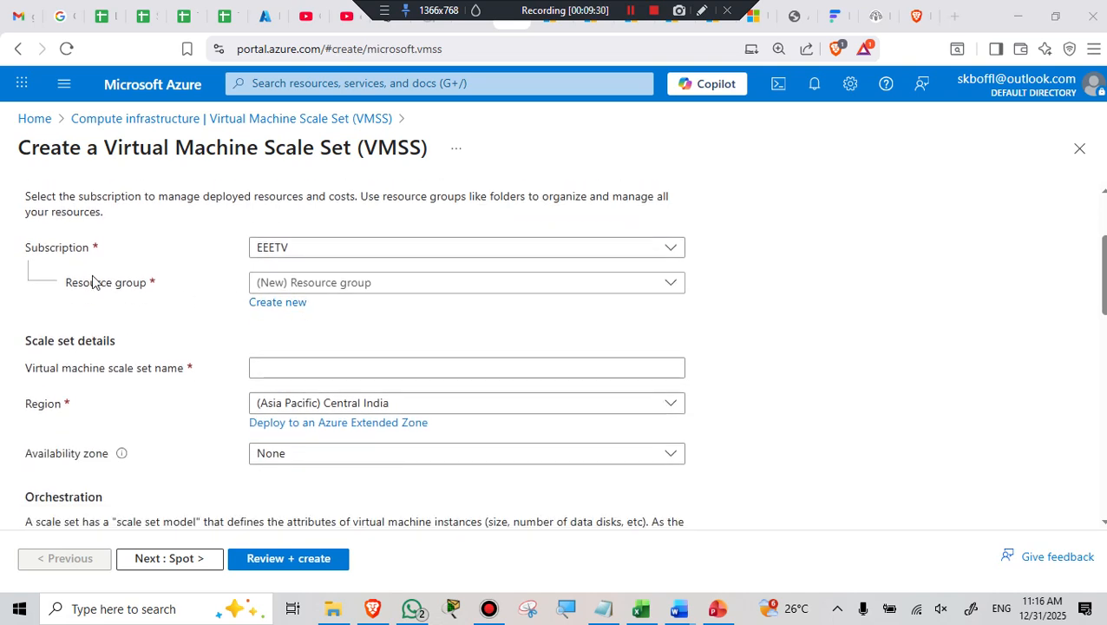
pyautogui.click(258, 307)
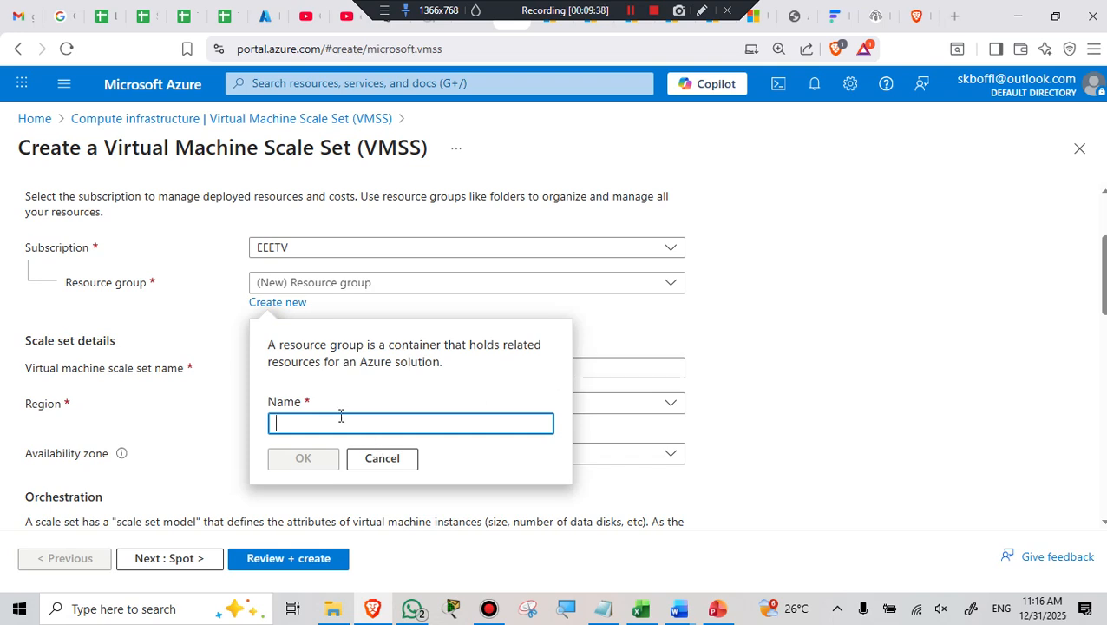
pyautogui.write('cs')
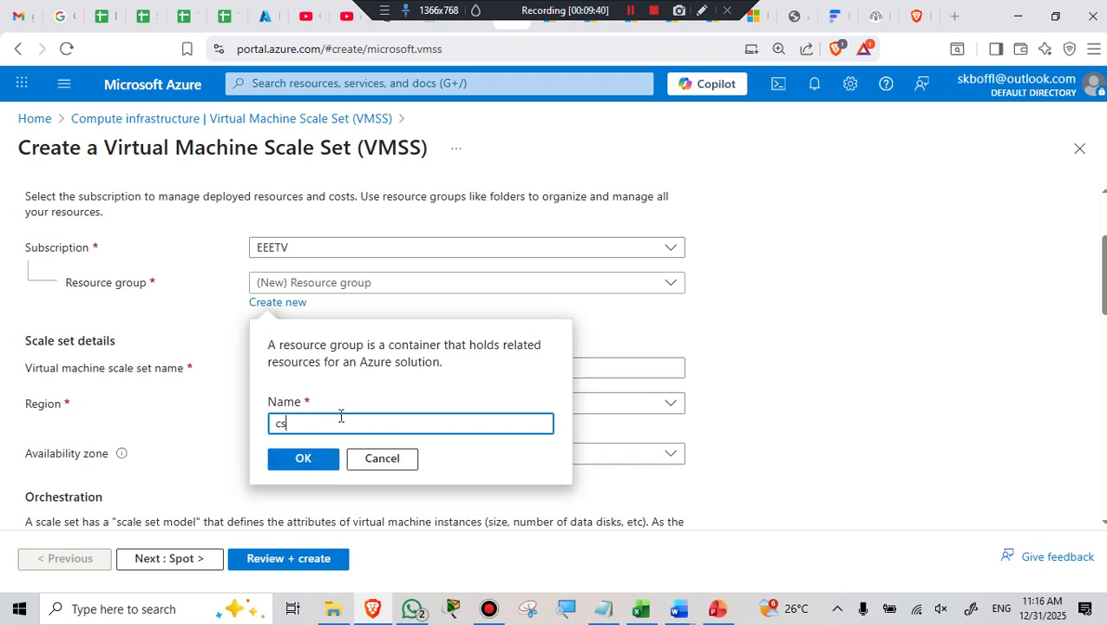
pyautogui.write('bsday5')
pyautogui.click(295, 461)
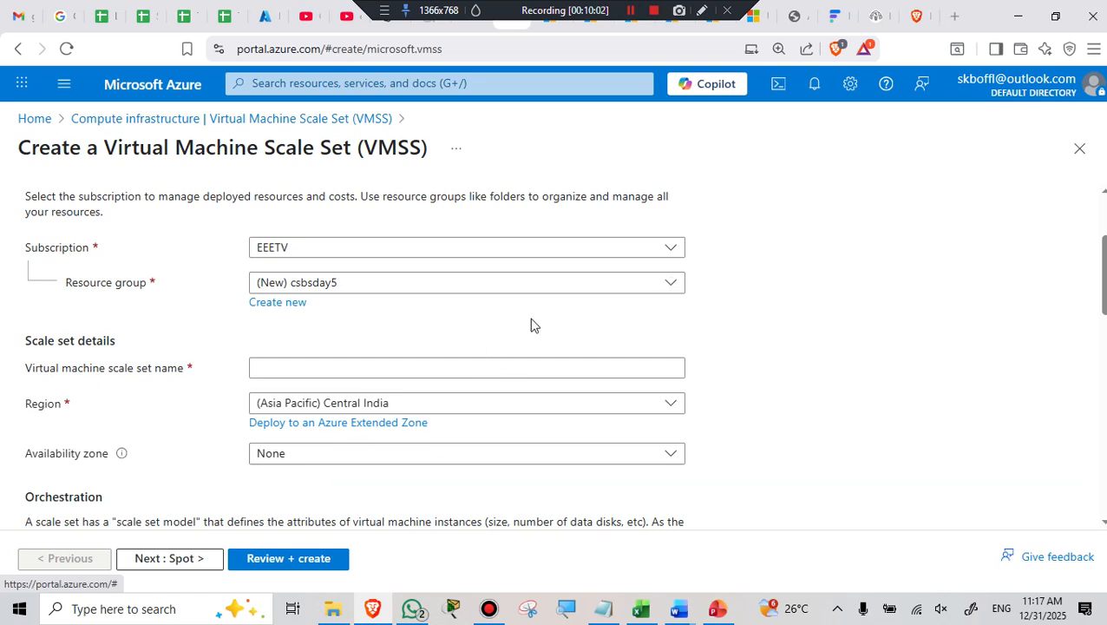
# Name the virtual machine scale set eeetv
pyautogui.click(356, 361)
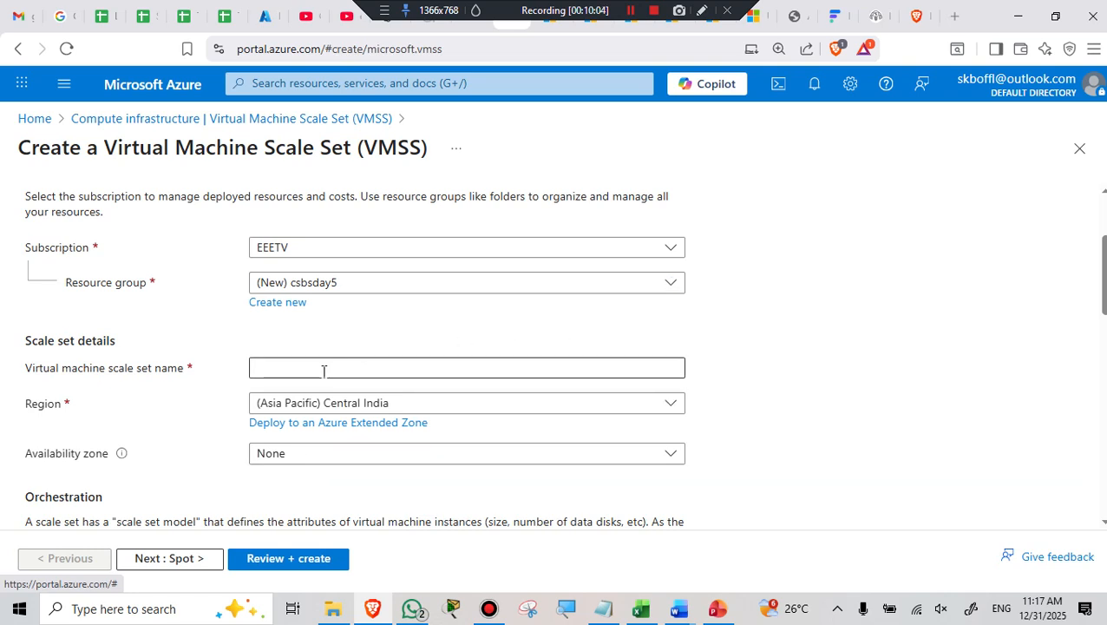
pyautogui.click(323, 371)
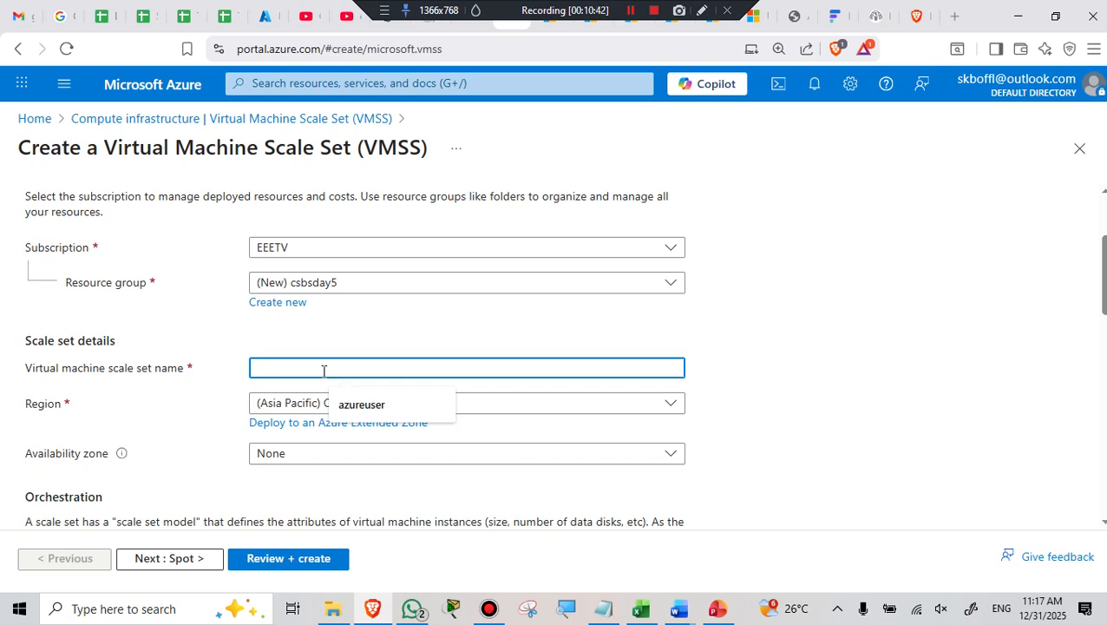
pyautogui.write('eeetv')
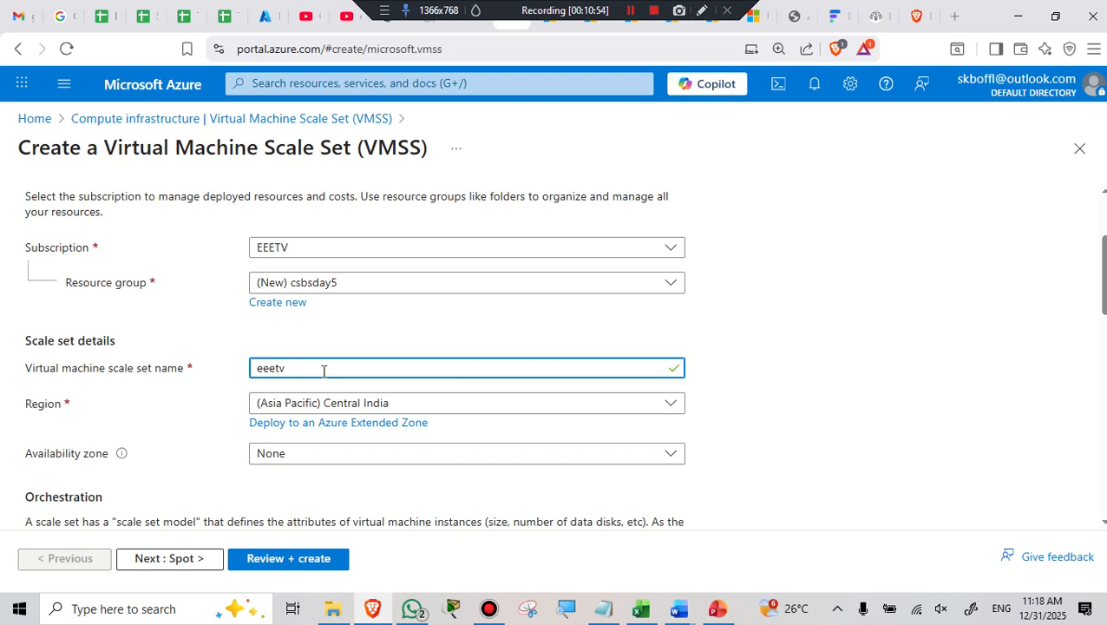
# Enlarge the browser page to 133% and bring the scale set details back into view
pyautogui.click(1093, 48)
pyautogui.click(1049, 441)
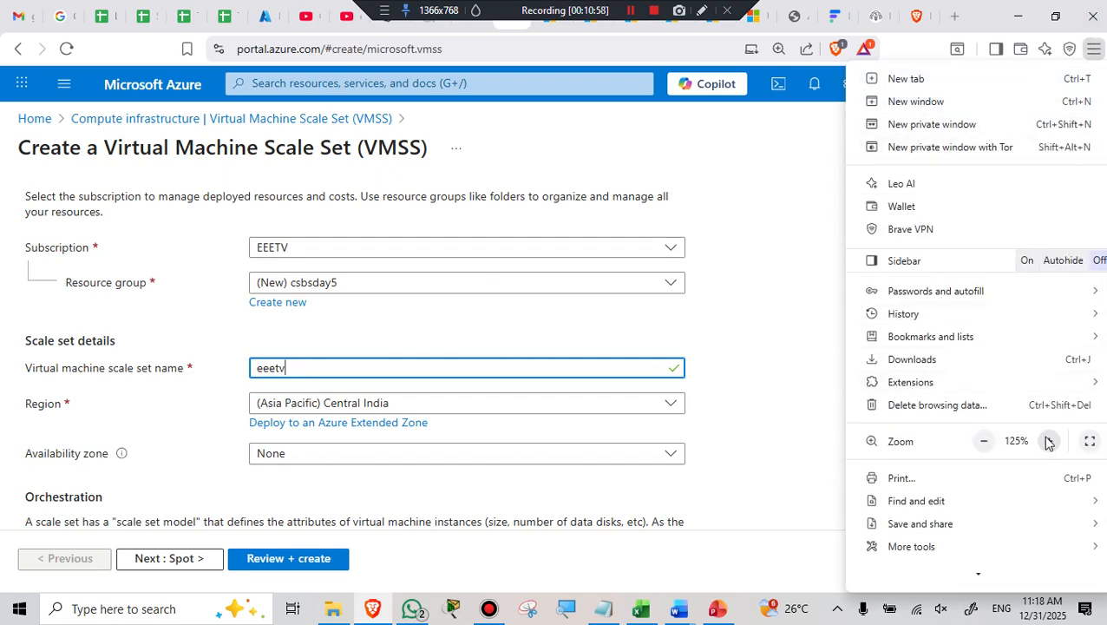
pyautogui.click(1048, 441)
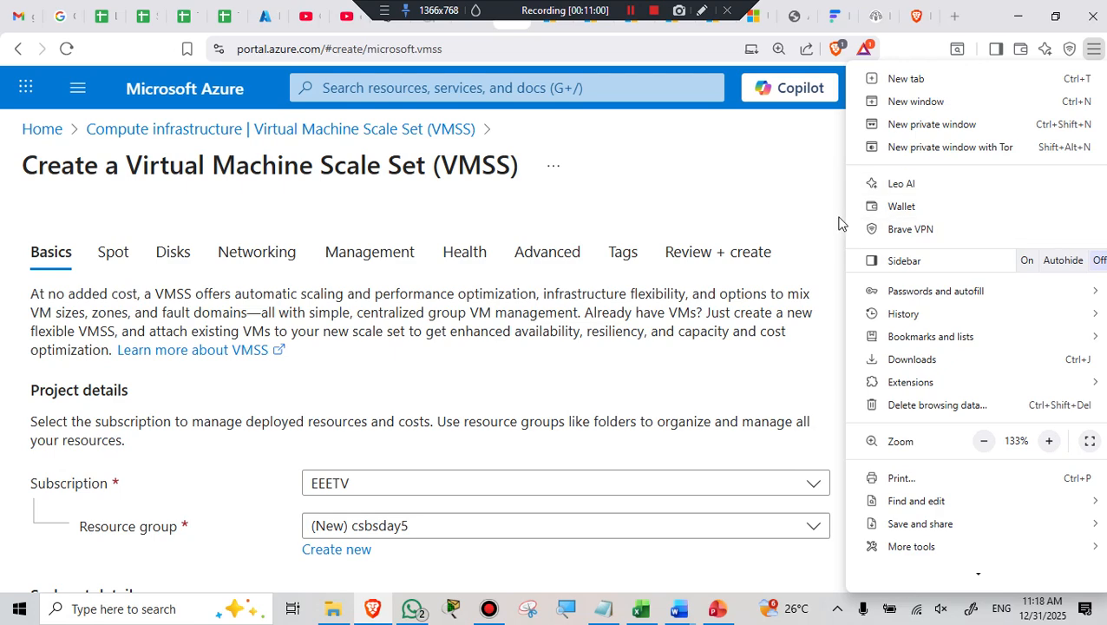
pyautogui.click(787, 185)
pyautogui.moveTo(1104, 196); pyautogui.dragTo(1104, 273)
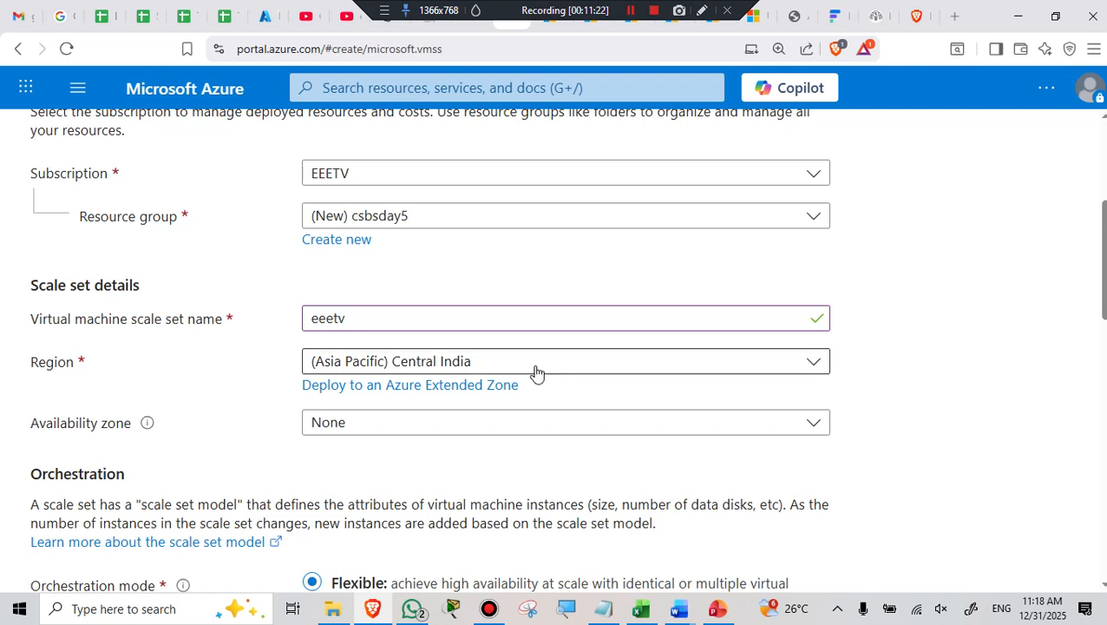
# Set the scale set's region to (Asia Pacific) Korea Central
pyautogui.click(794, 368)
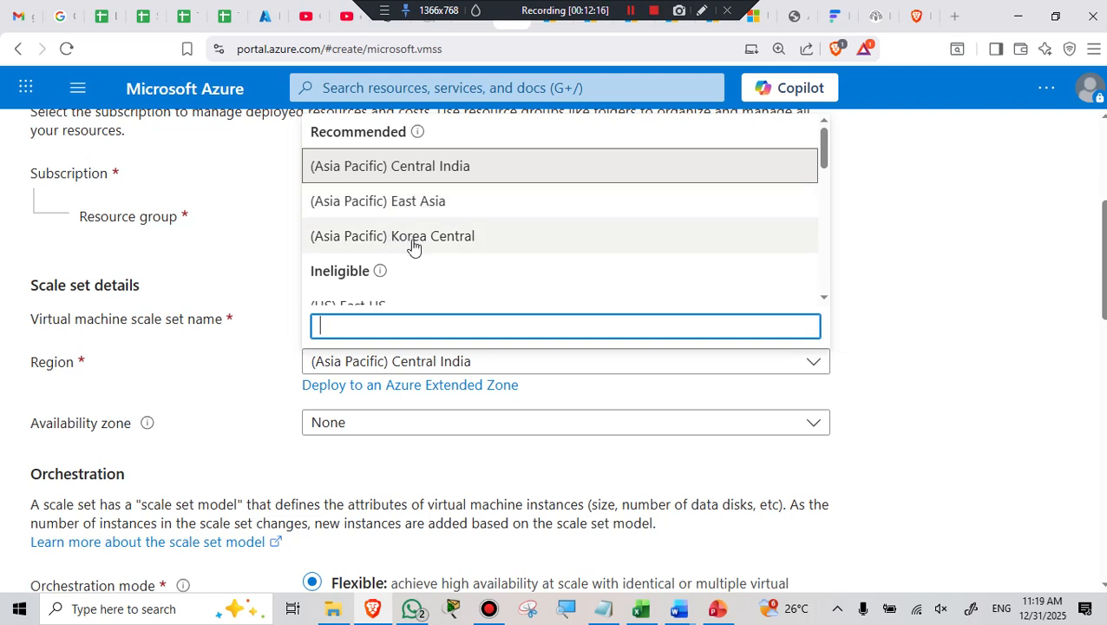
pyautogui.click(421, 242)
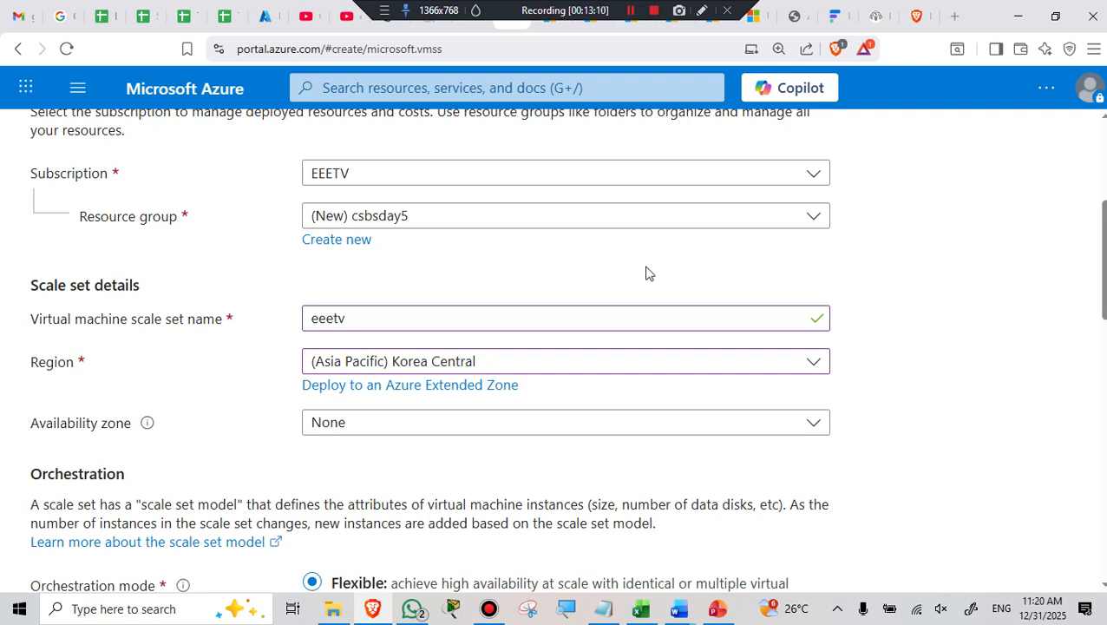
# Examine the options offered for the scale set's availability zone and security type
pyautogui.scroll(-1, 347, 413)
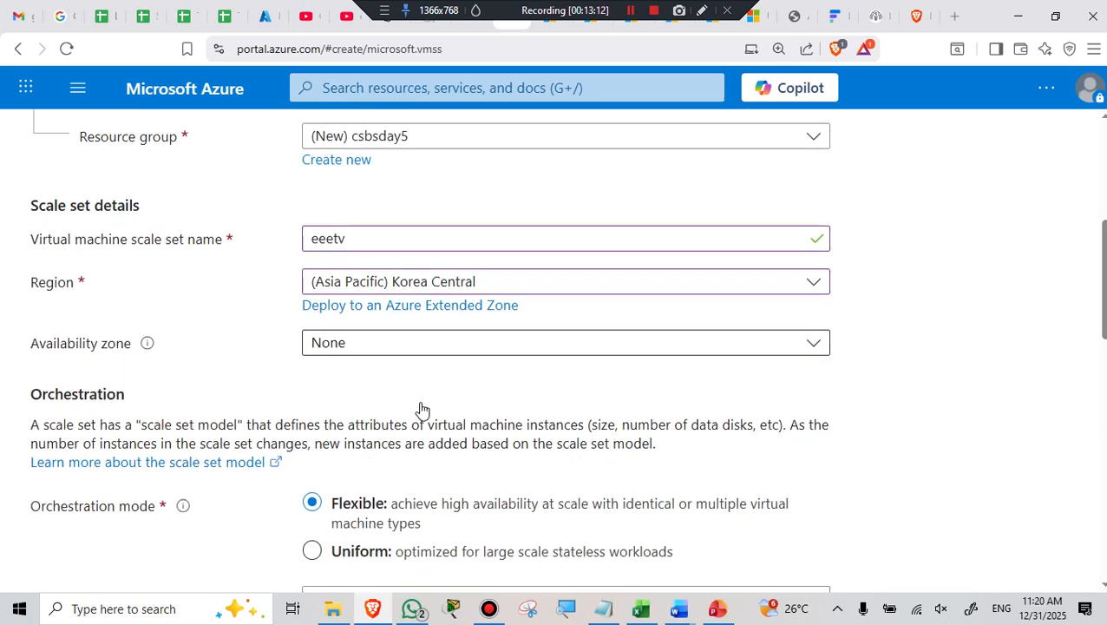
pyautogui.click(413, 353)
pyautogui.click(348, 408)
pyautogui.click(335, 374)
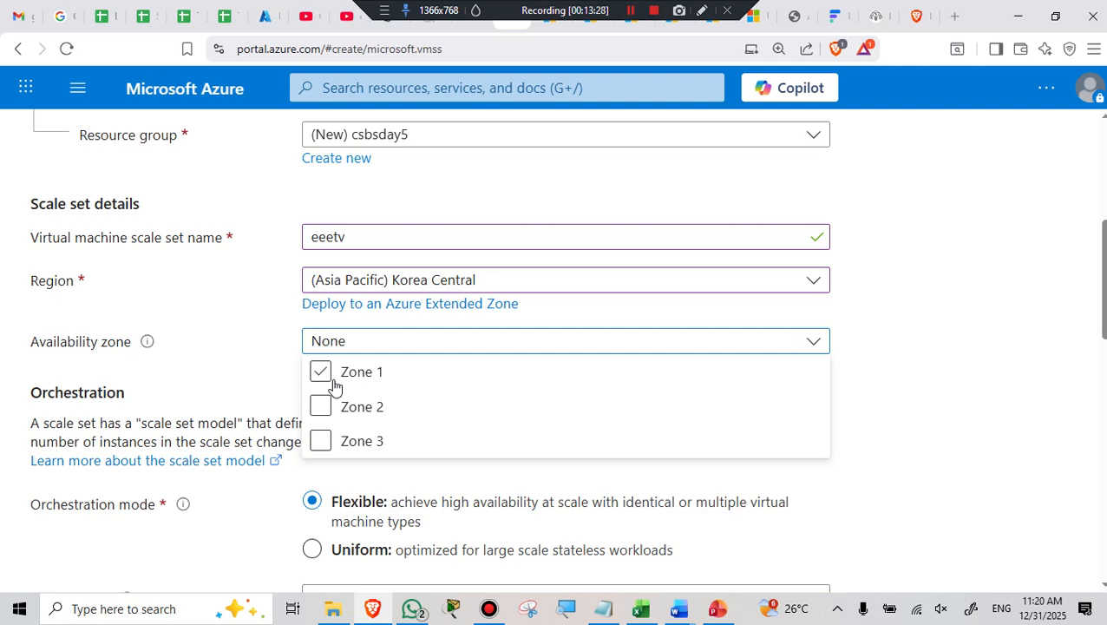
pyautogui.click(262, 349)
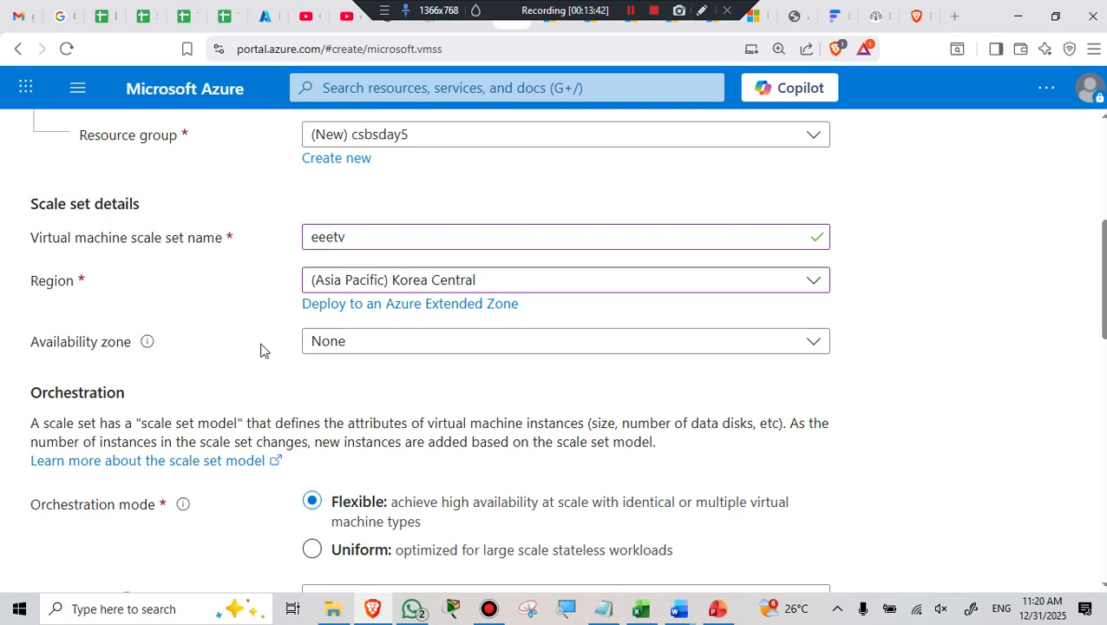
pyautogui.scroll(-4, 261, 351)
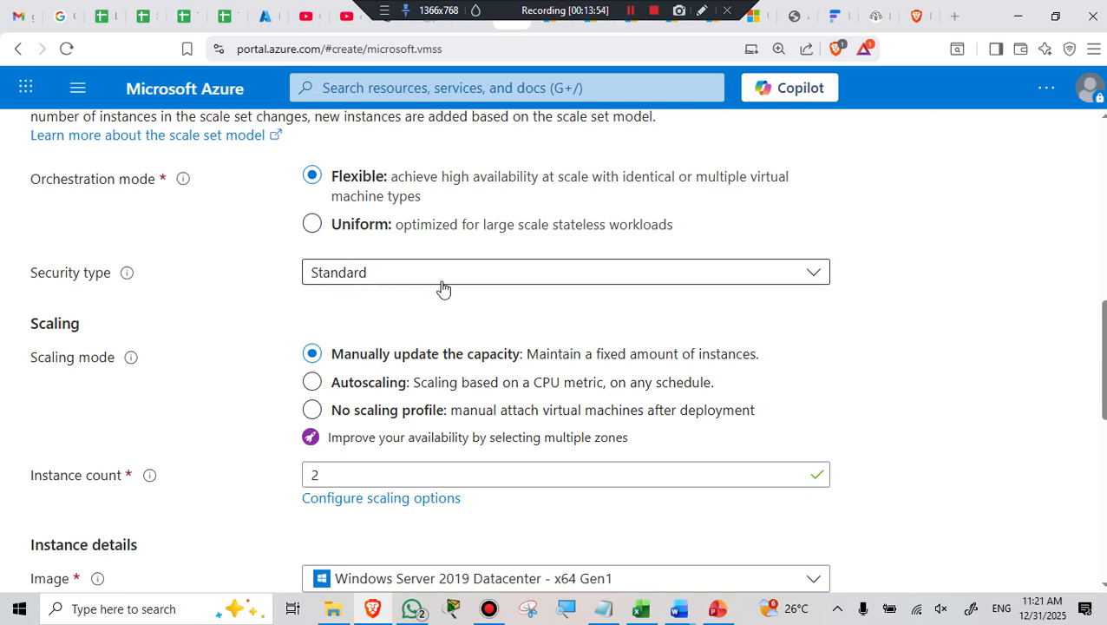
pyautogui.click(357, 273)
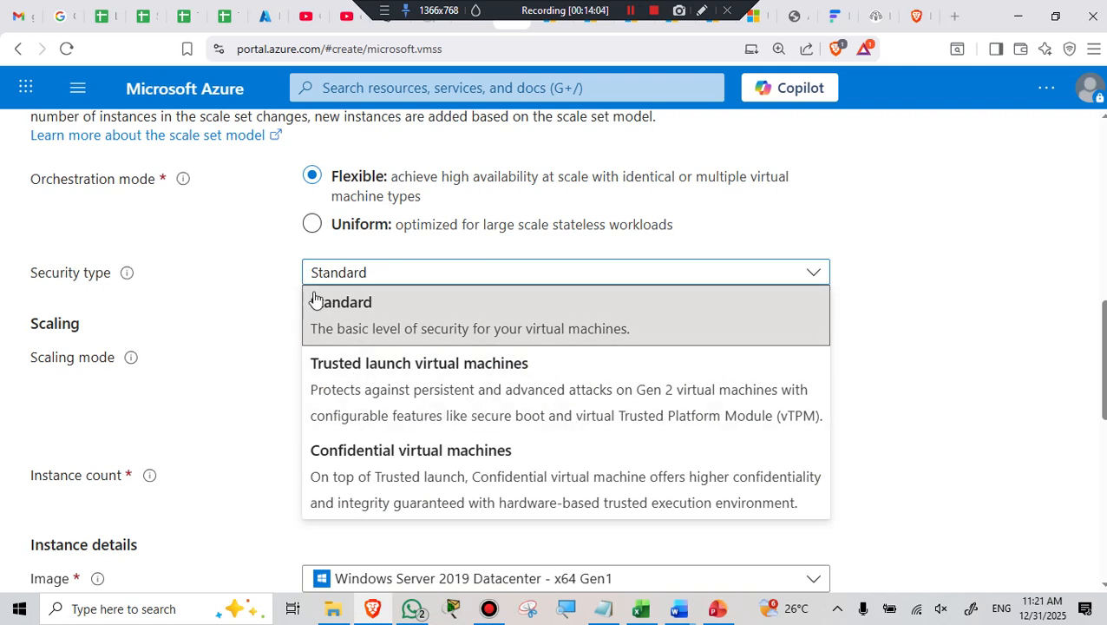
pyautogui.click(248, 302)
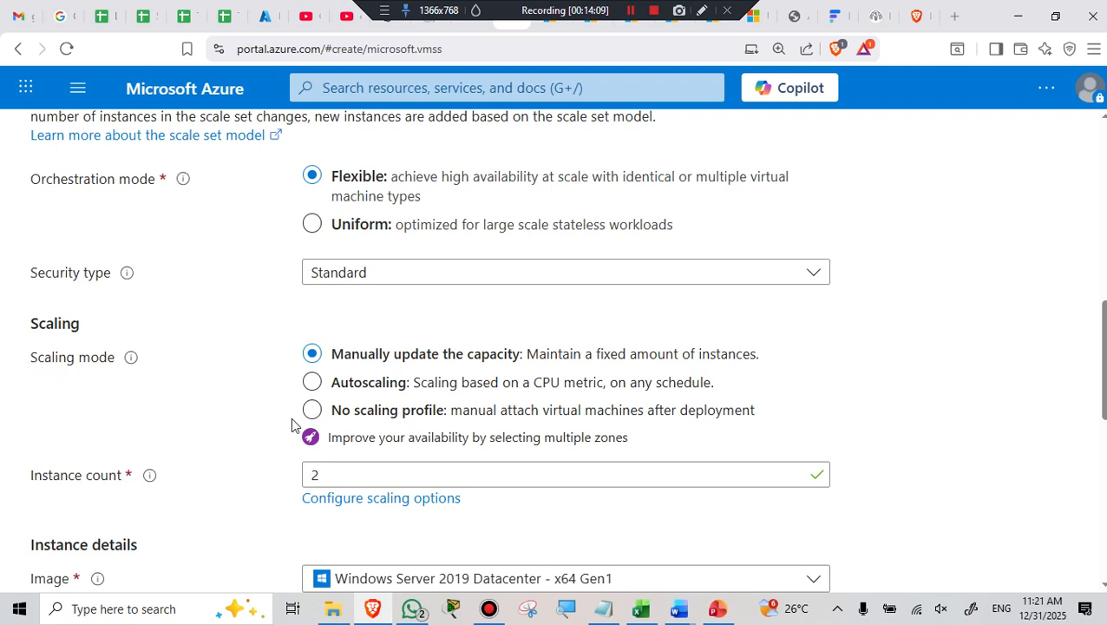
# Change the scaling mode to Autoscaling and open its scaling configuration
pyautogui.scroll(-1, 123, 484)
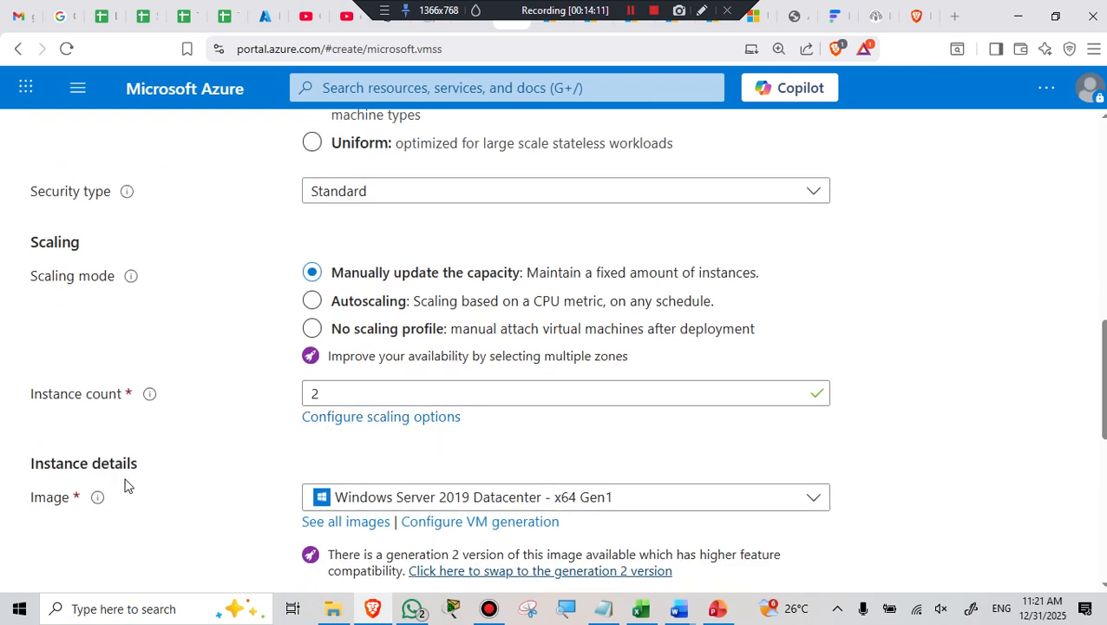
pyautogui.click(312, 301)
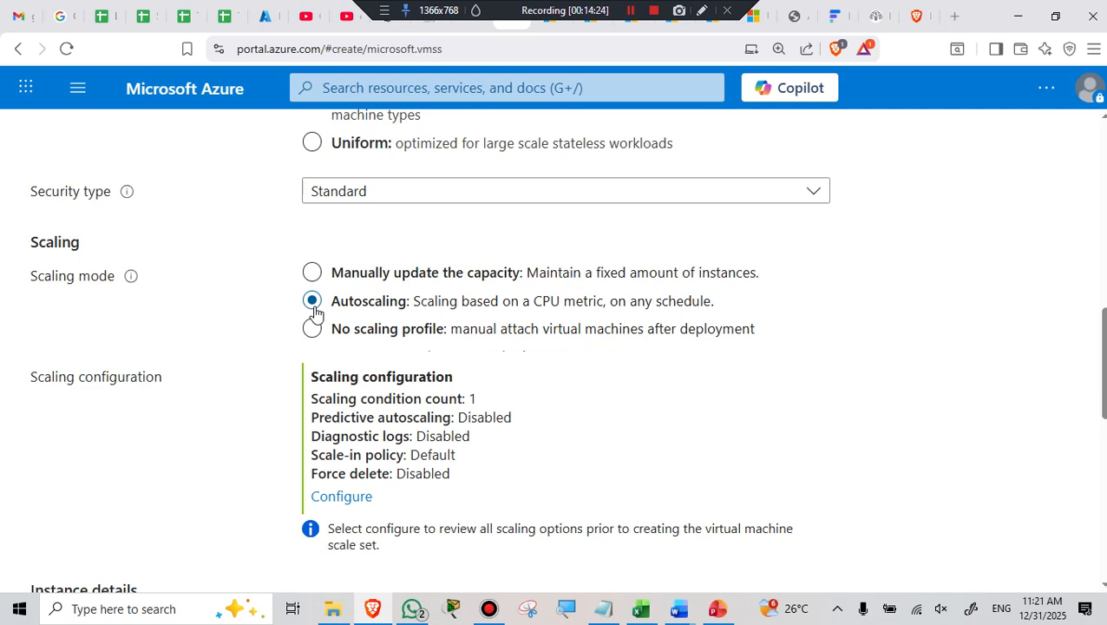
pyautogui.scroll(-1, 109, 383)
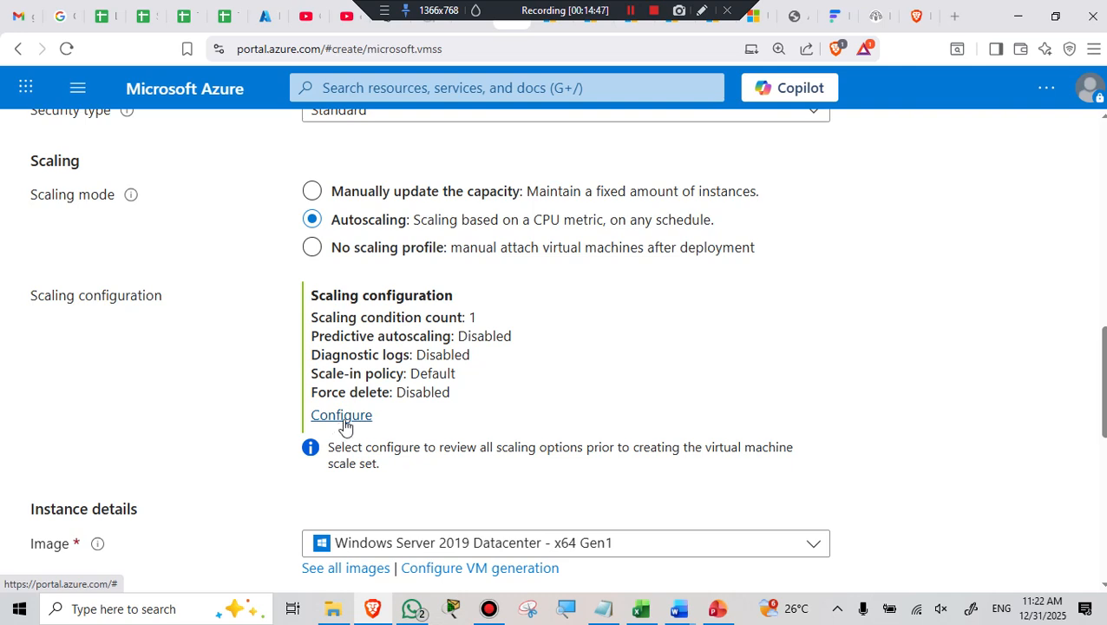
pyautogui.click(346, 415)
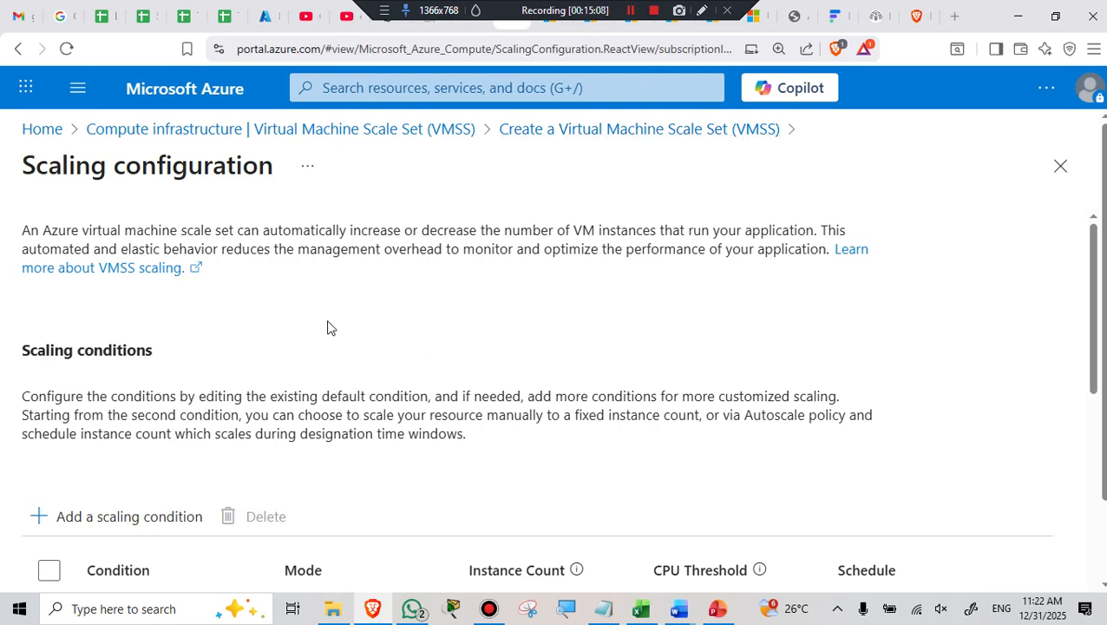
# Edit the default scaling condition and set its maximum instance limit to 10
pyautogui.scroll(-2, 333, 330)
pyautogui.scroll(-2, 342, 334)
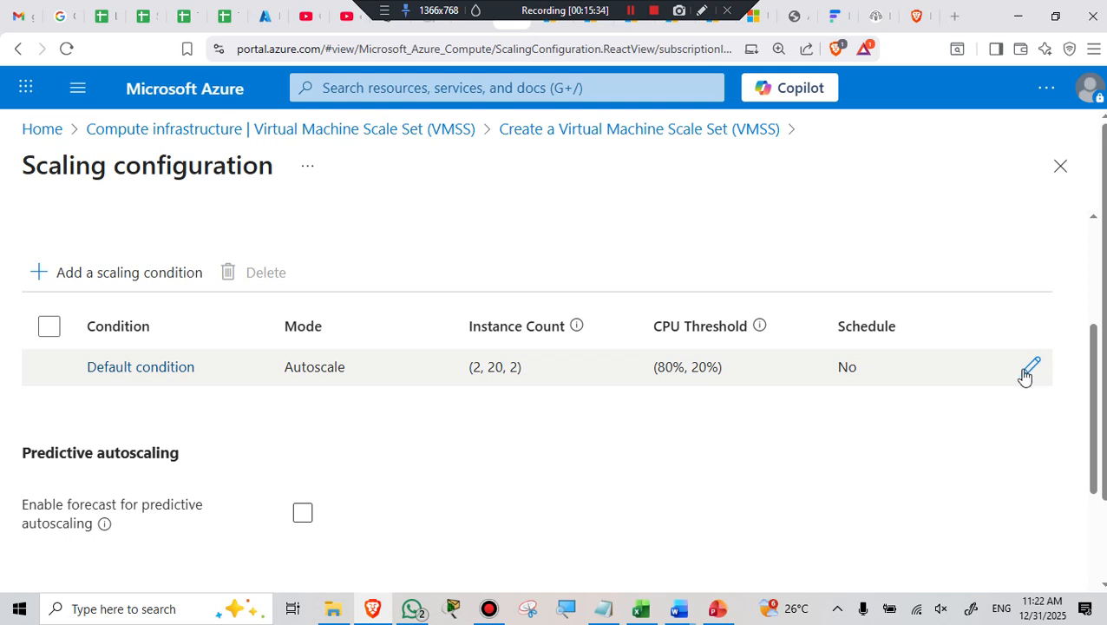
pyautogui.click(1031, 367)
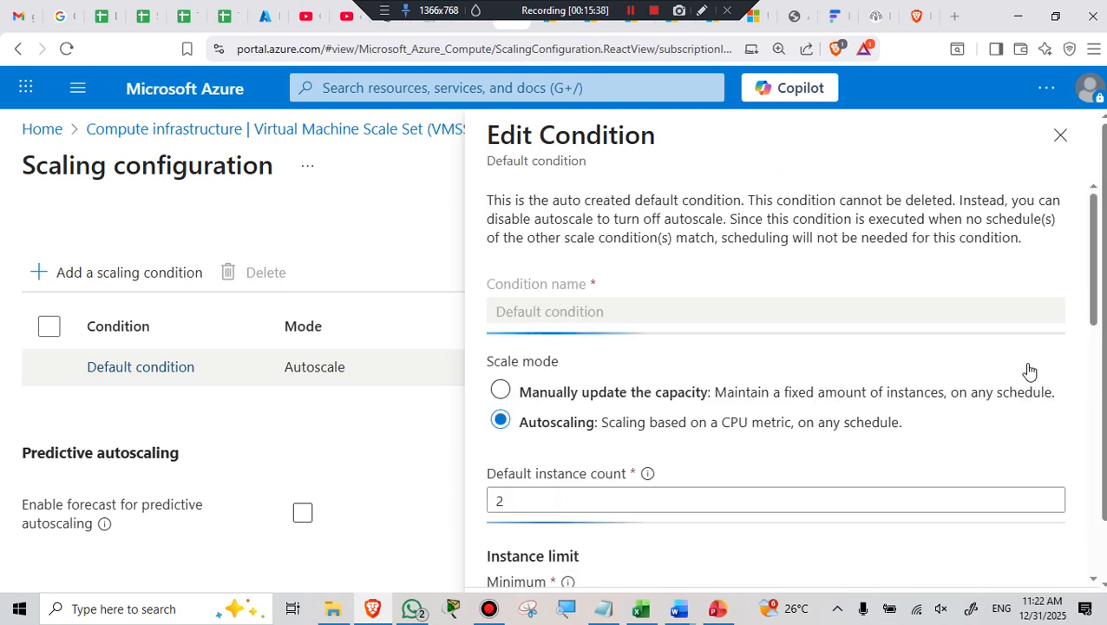
pyautogui.scroll(-3, 923, 288)
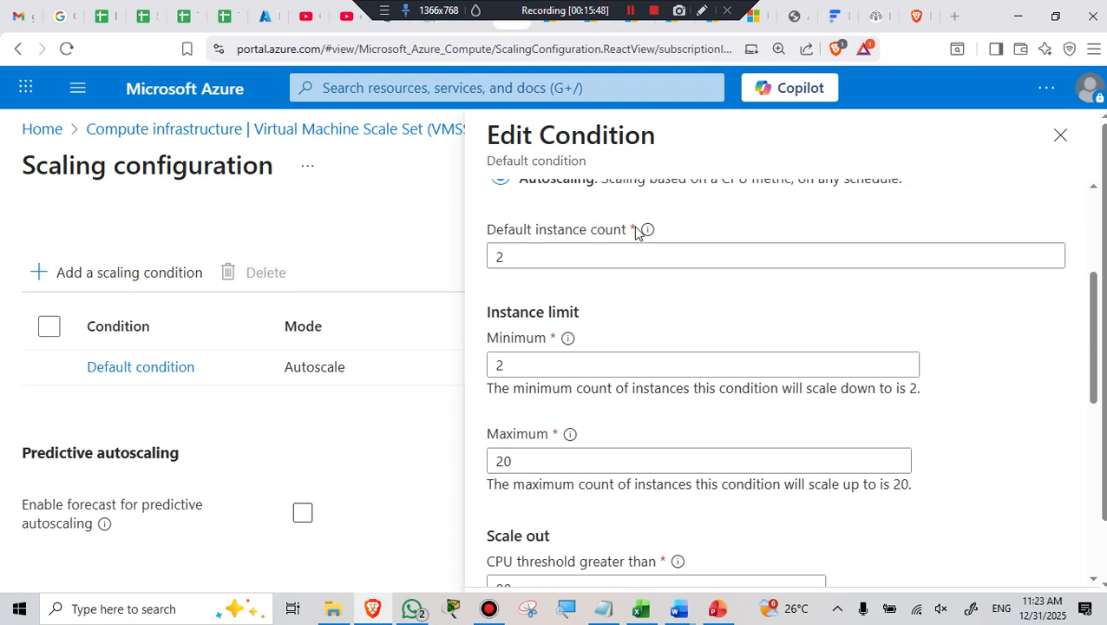
pyautogui.click(569, 256)
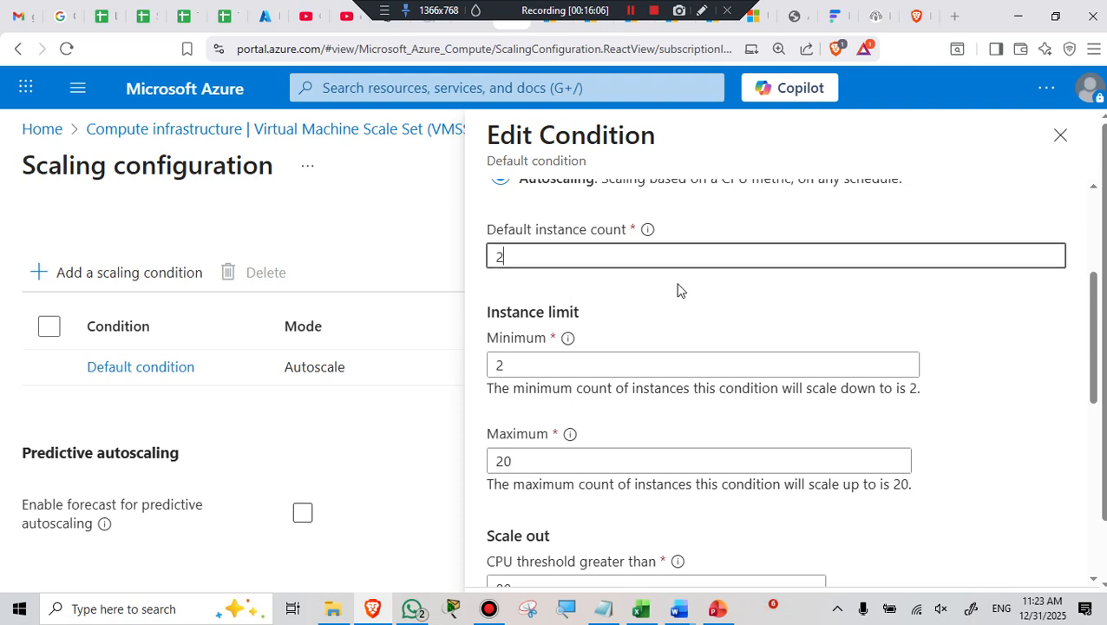
pyautogui.scroll(-1, 684, 289)
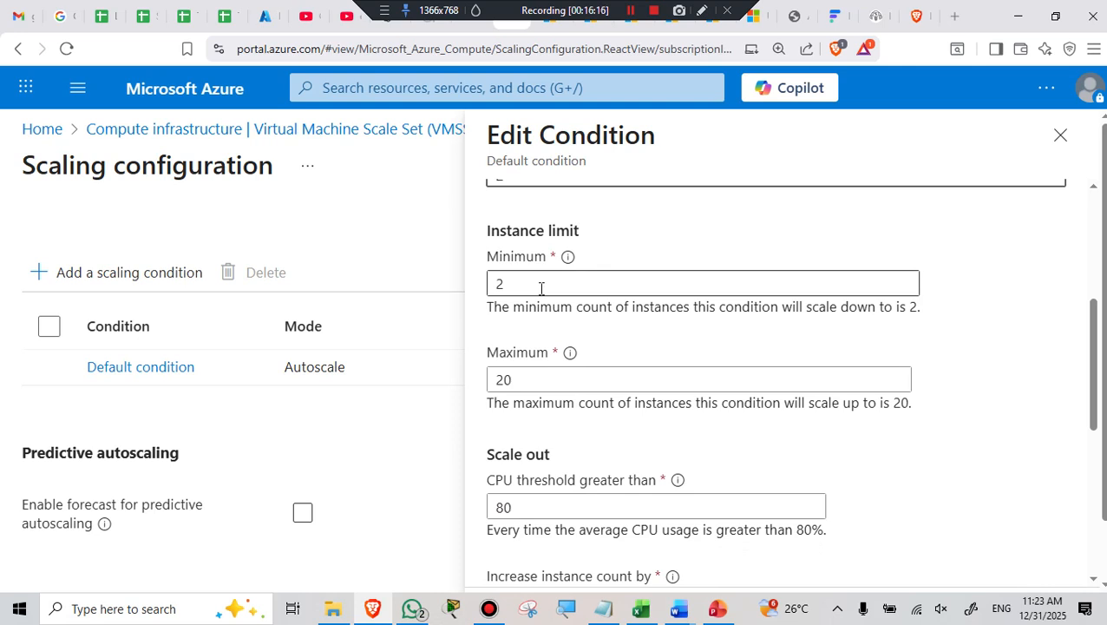
pyautogui.scroll(-1, 542, 304)
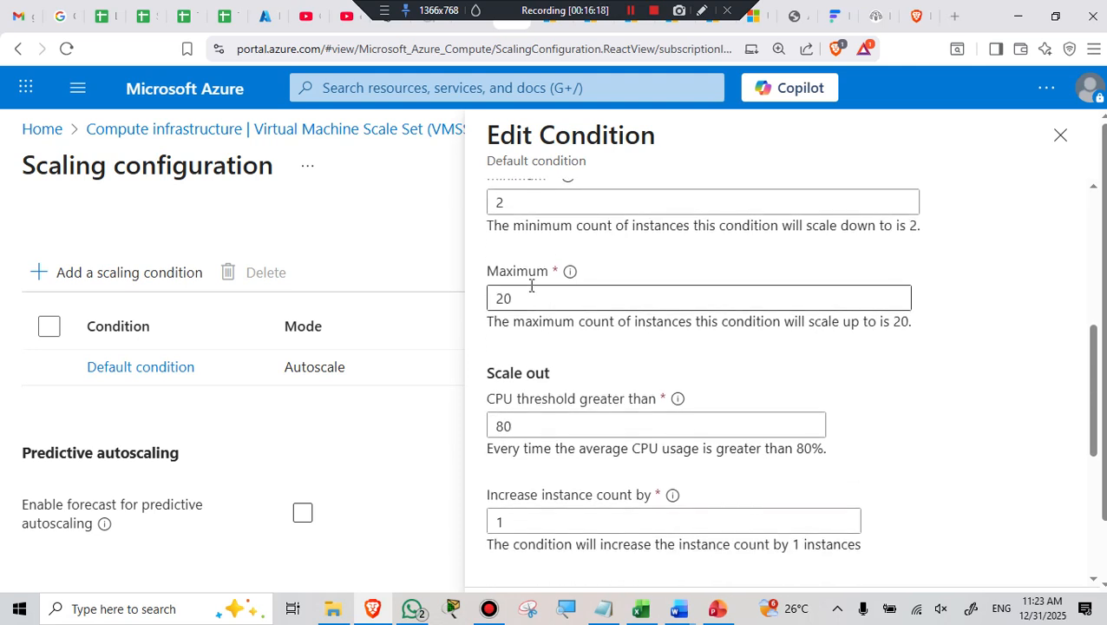
pyautogui.click(530, 298)
pyautogui.doubleClick(495, 299)
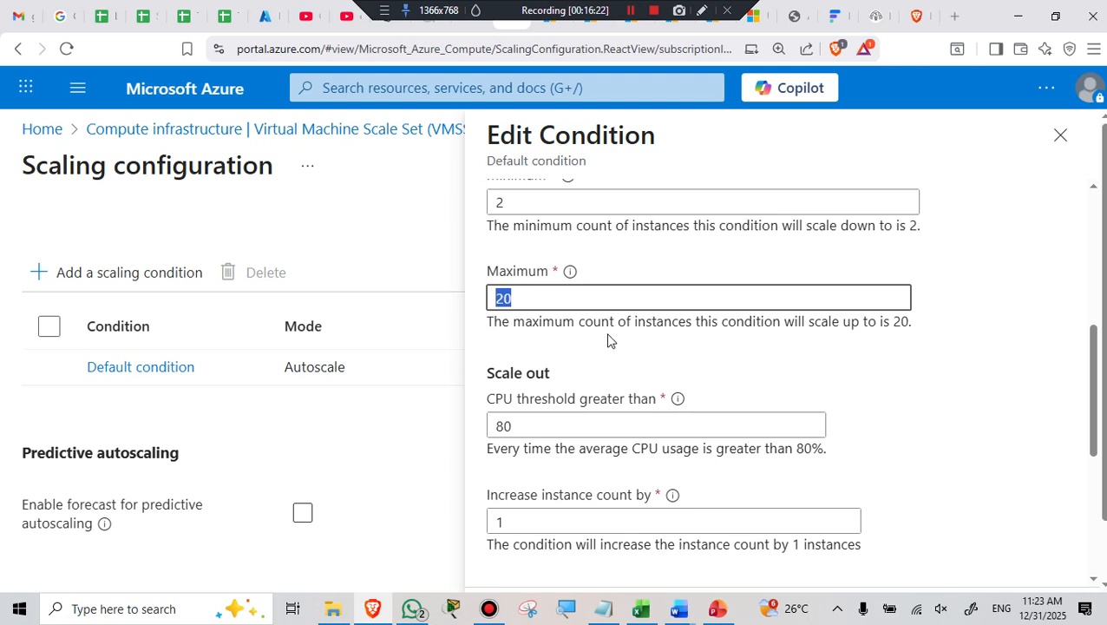
pyautogui.write('10')
# Set the scale-out rule to a CPU threshold above 75% and an instance increase of 2
pyautogui.scroll(-2, 582, 326)
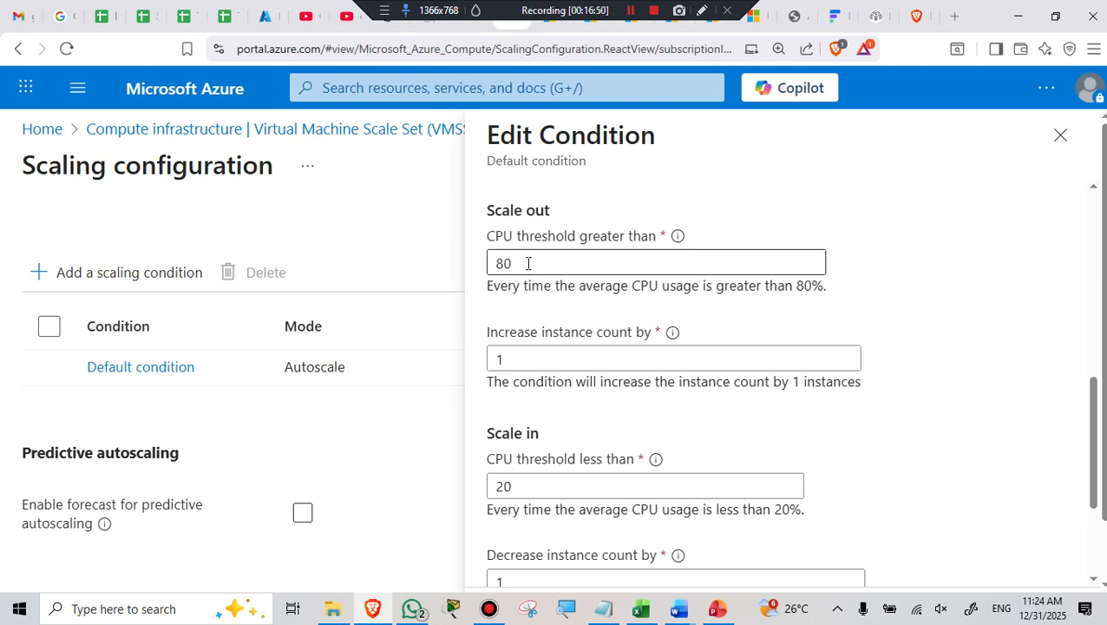
pyautogui.moveTo(528, 263); pyautogui.dragTo(472, 267)
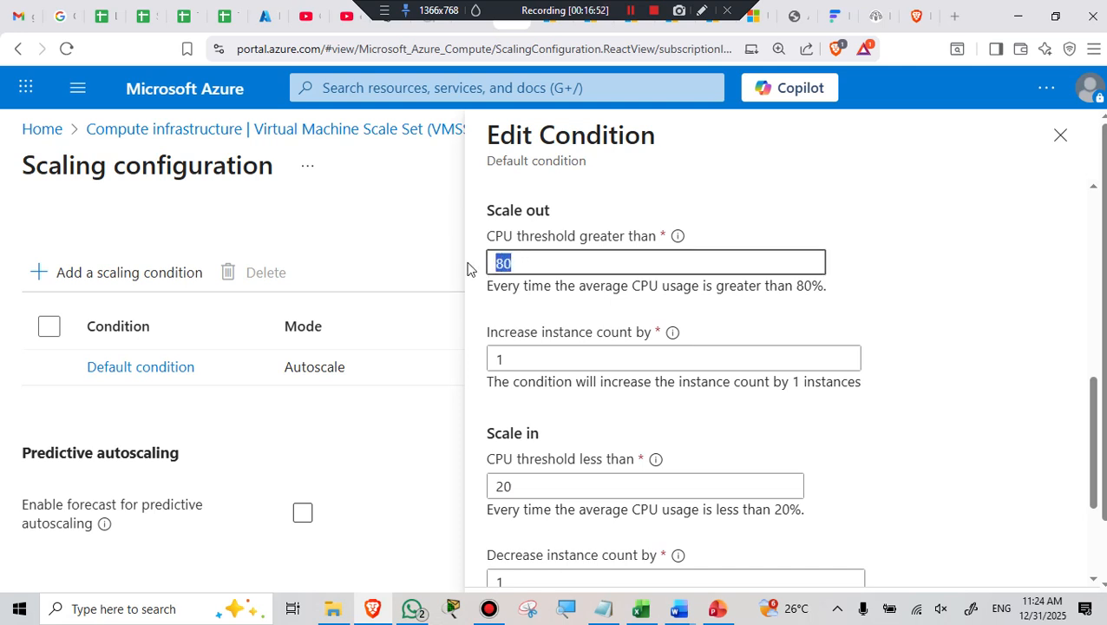
pyautogui.write('75')
pyautogui.moveTo(584, 263); pyautogui.dragTo(496, 264)
pyautogui.click(528, 359)
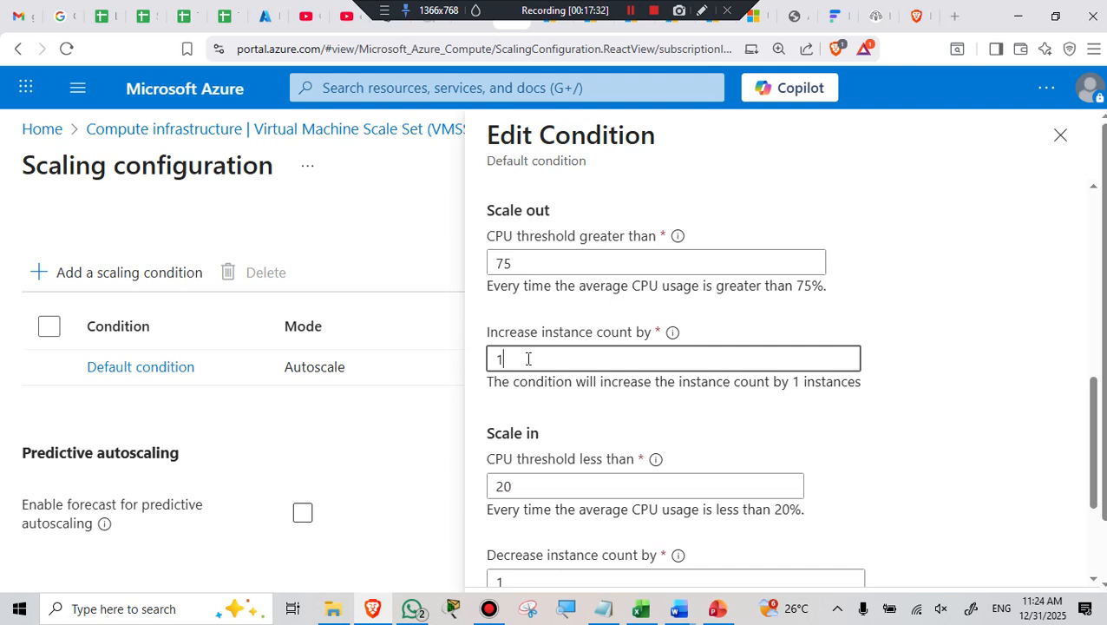
pyautogui.moveTo(488, 364); pyautogui.dragTo(533, 375)
pyautogui.write('2')
# Set the scale-in rule to a CPU threshold below 40% and an instance decrease of 2
pyautogui.scroll(-2, 564, 348)
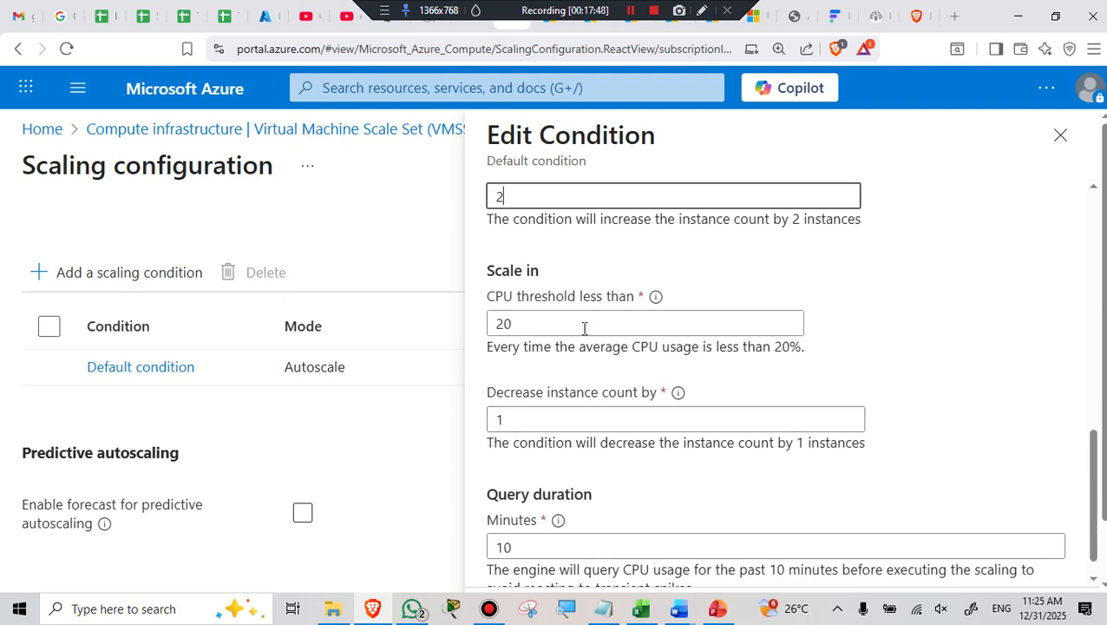
pyautogui.click(524, 325)
pyautogui.moveTo(524, 325); pyautogui.dragTo(469, 329)
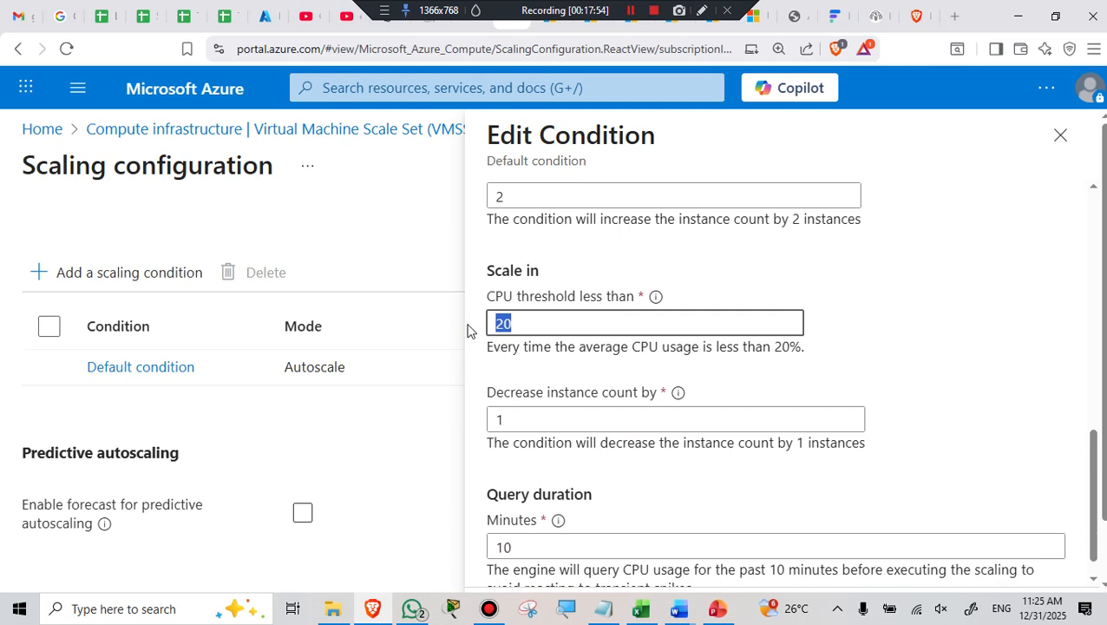
pyautogui.write('40')
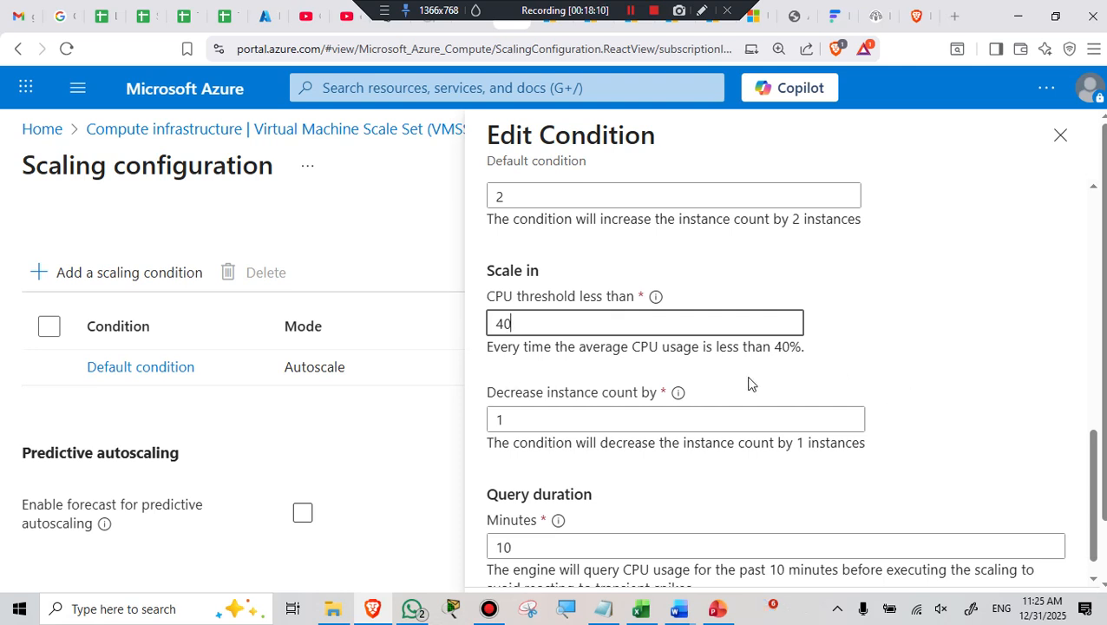
pyautogui.click(525, 414)
pyautogui.doubleClick(514, 418)
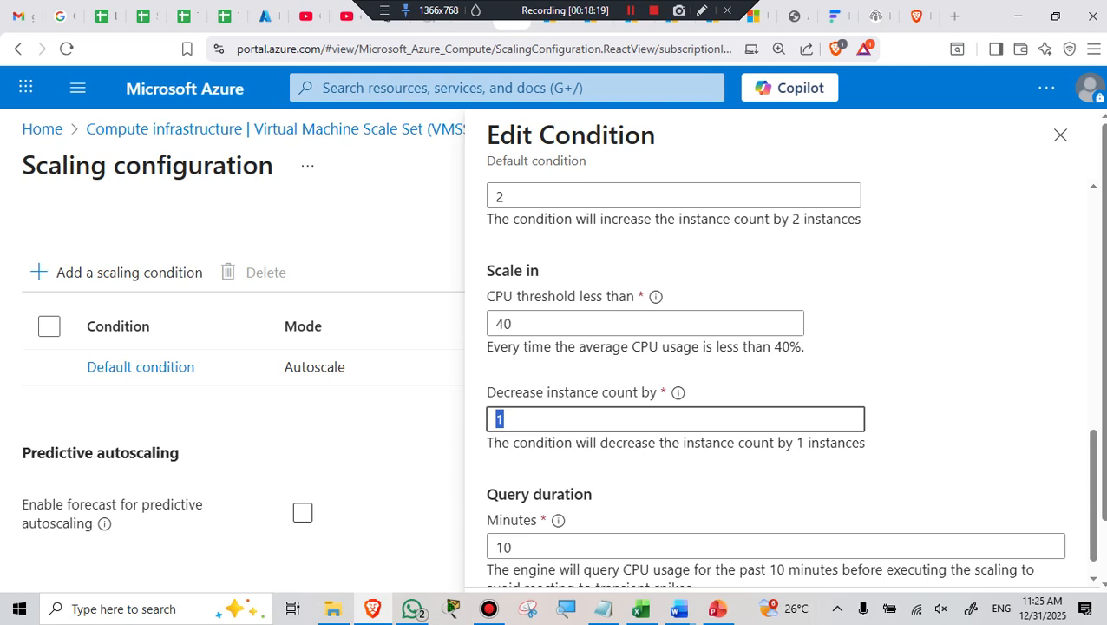
pyautogui.write('2')
# Set the query duration to 5 minutes and save the default condition
pyautogui.scroll(-1, 639, 489)
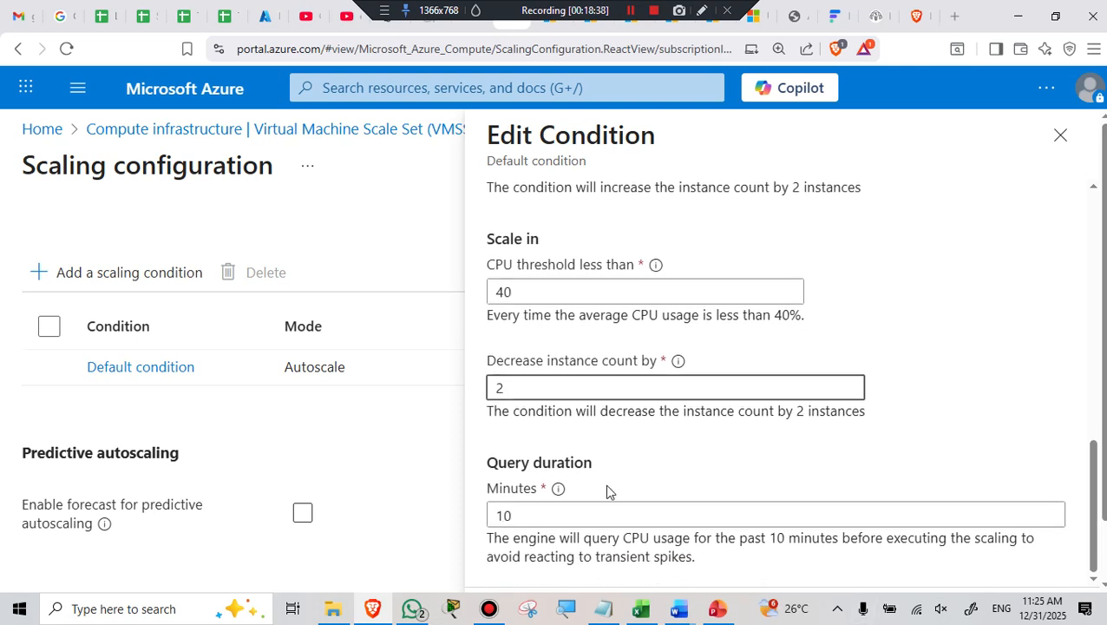
pyautogui.click(541, 522)
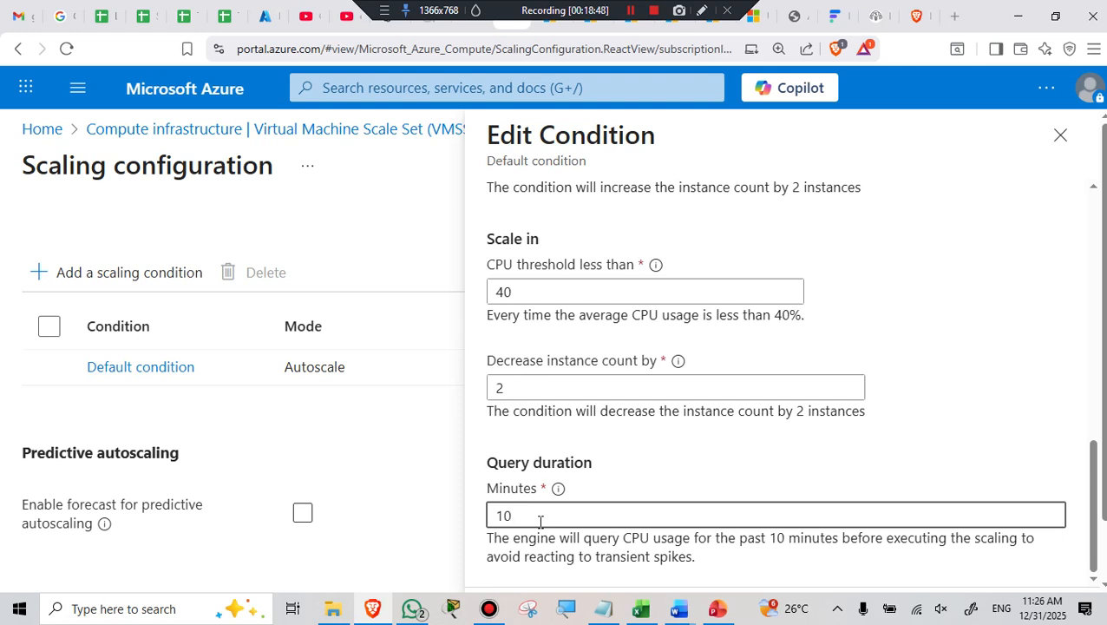
pyautogui.moveTo(526, 515); pyautogui.dragTo(485, 517)
pyautogui.write('5')
pyautogui.press('BackSpace')
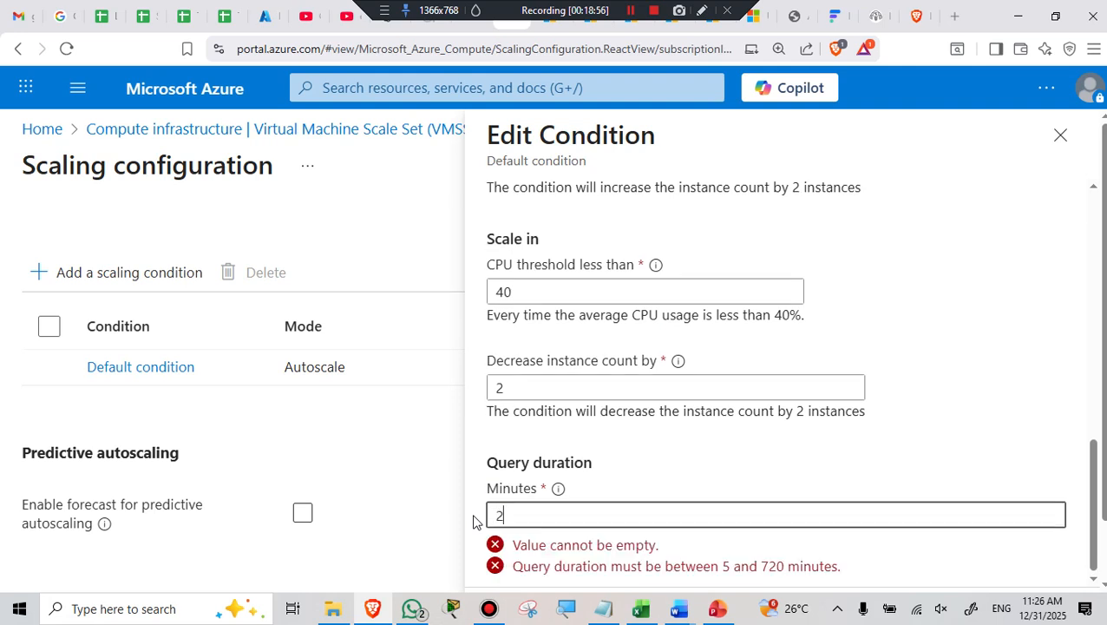
pyautogui.write('2')
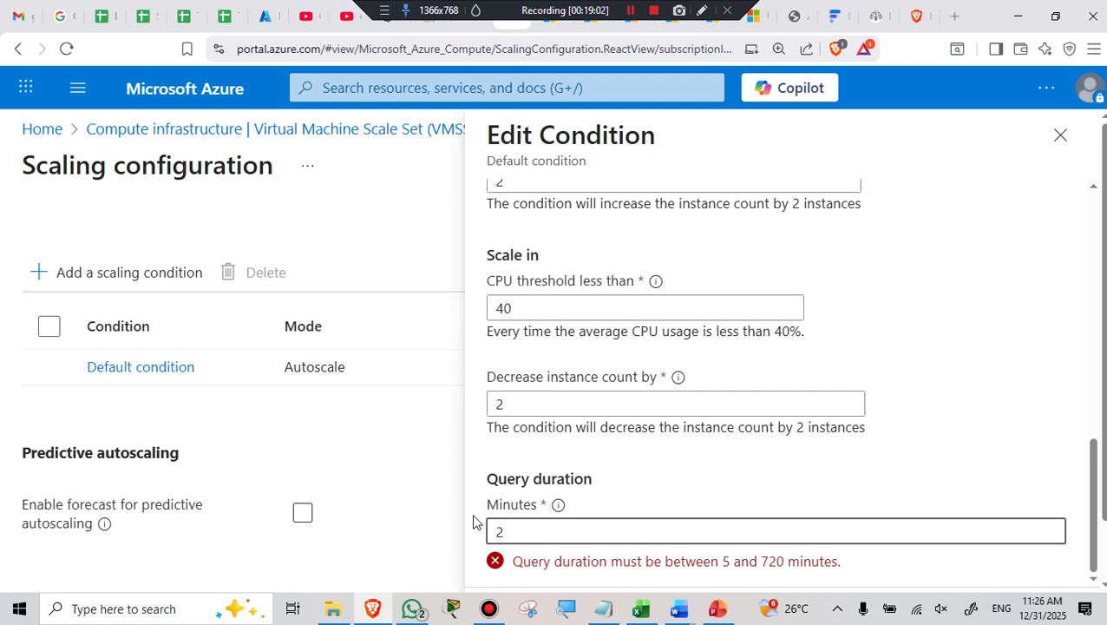
pyautogui.press('BackSpace')
pyautogui.write('5')
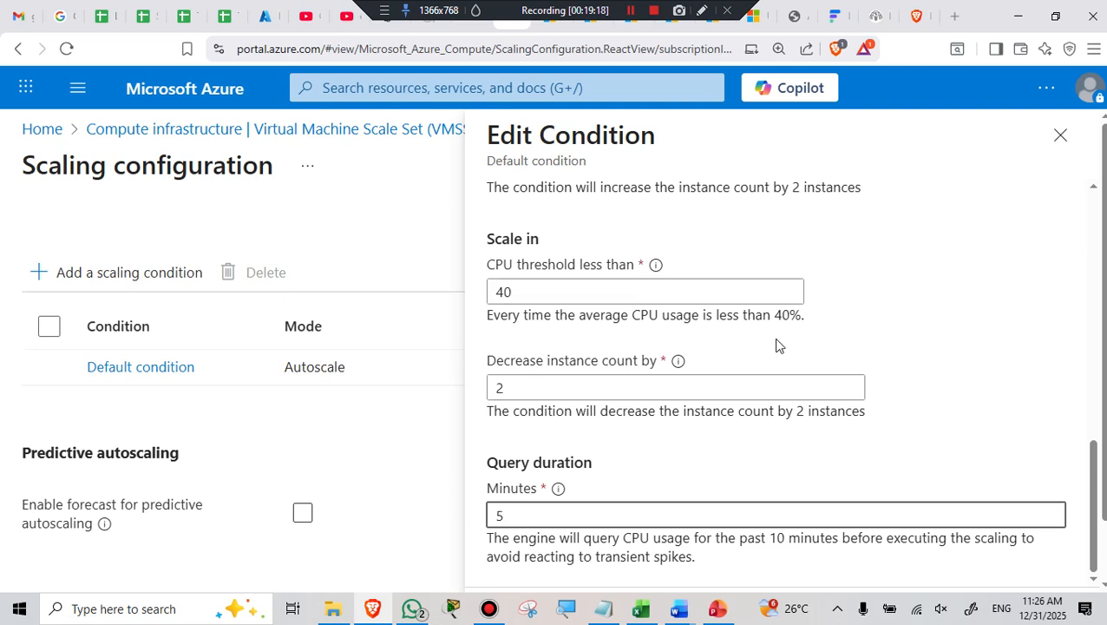
pyautogui.scroll(-1, 789, 352)
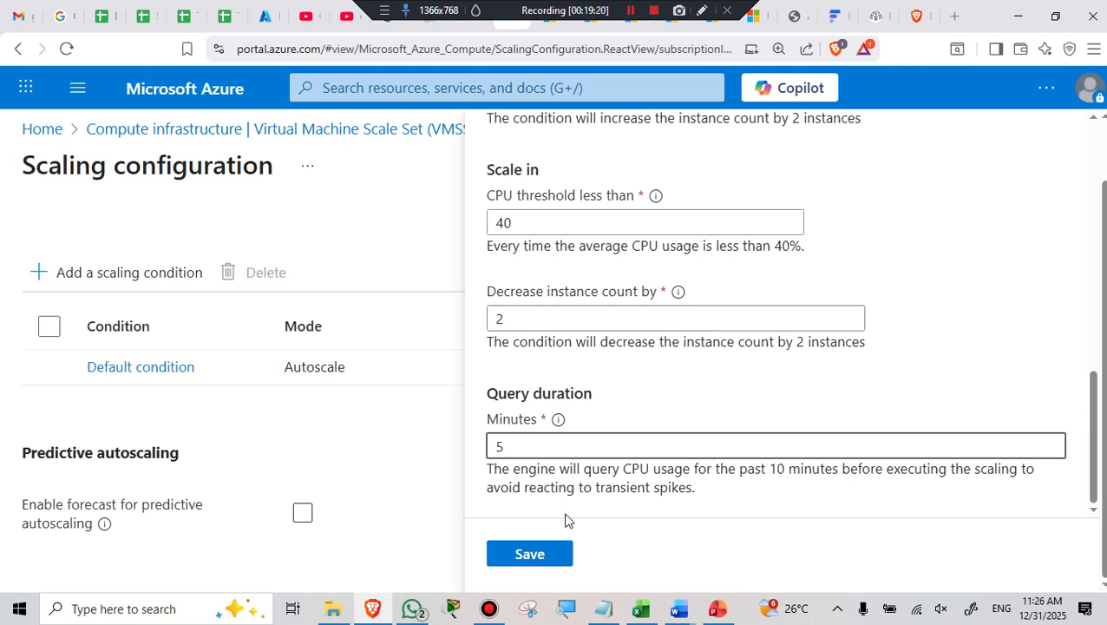
pyautogui.click(531, 556)
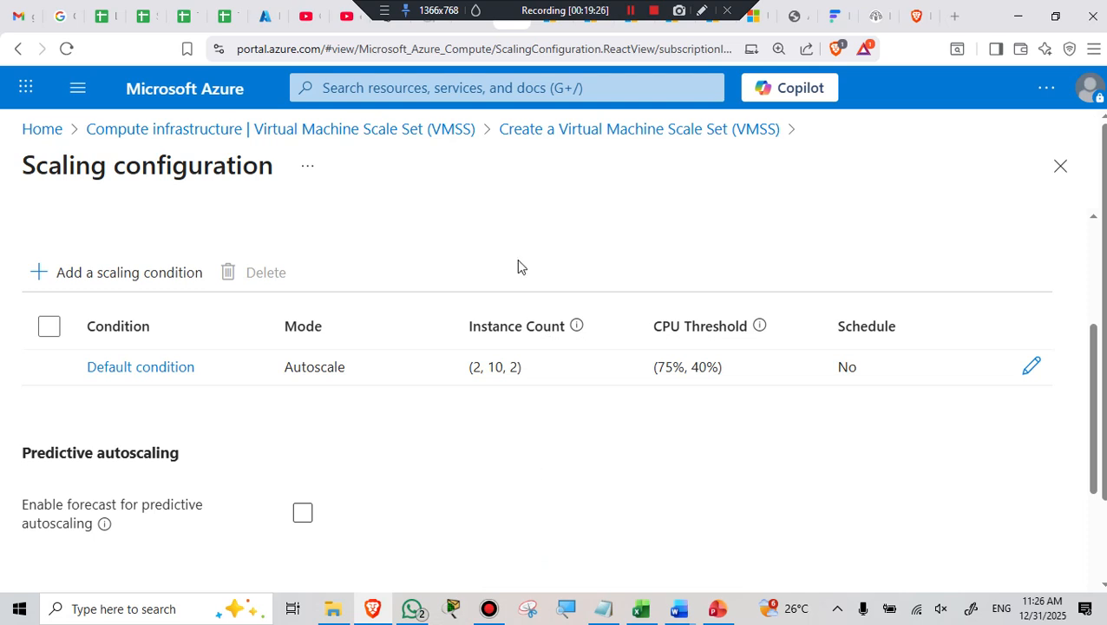
# Set the scale-in policy to Default - Balance across zones then delete VM with highest instance ID
pyautogui.moveTo(573, 326)
pyautogui.scroll(-2, 204, 447)
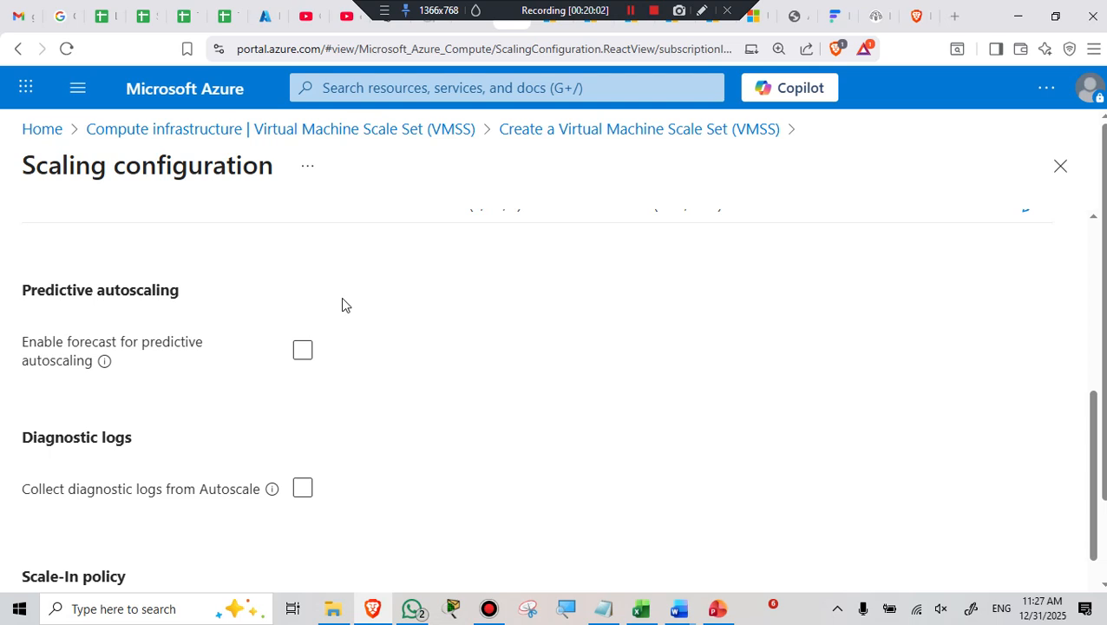
pyautogui.scroll(-1, 134, 415)
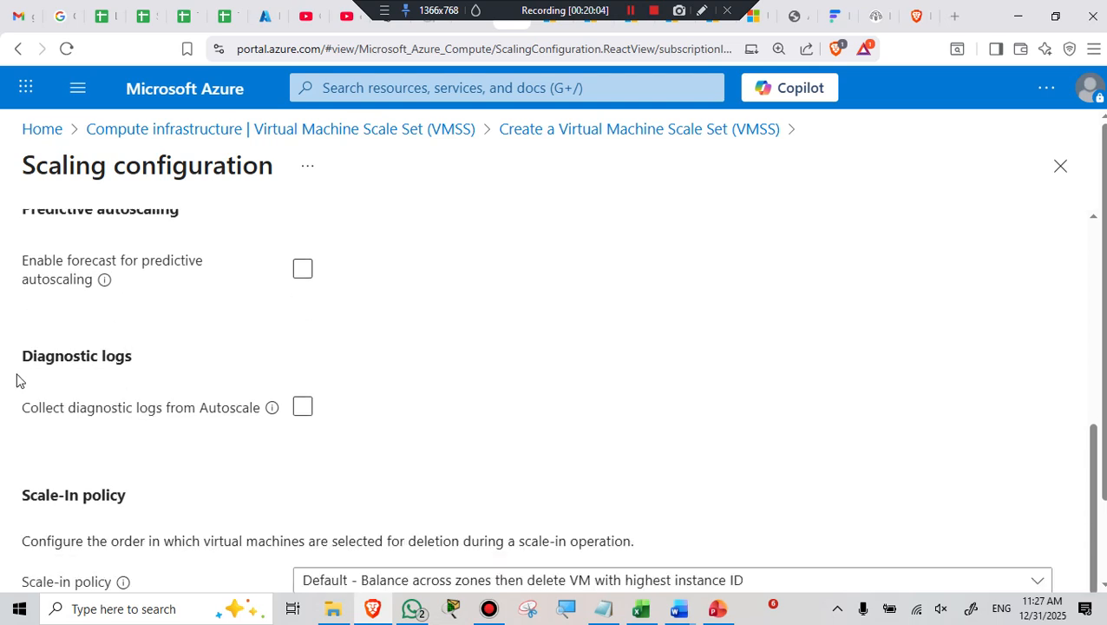
pyautogui.scroll(-2, 140, 430)
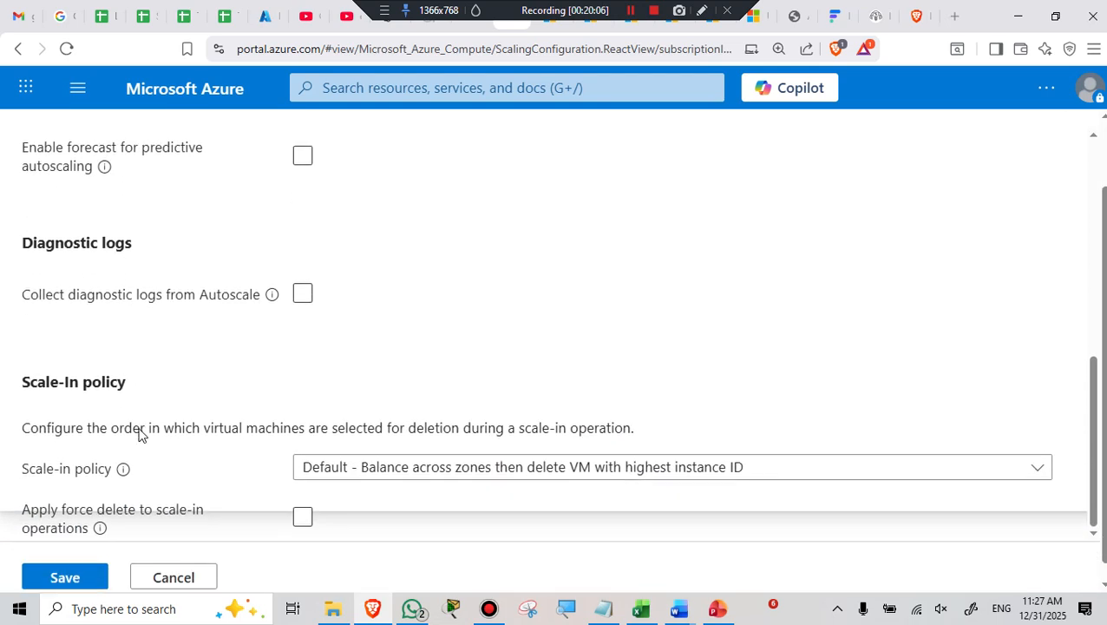
pyautogui.scroll(-1, 119, 399)
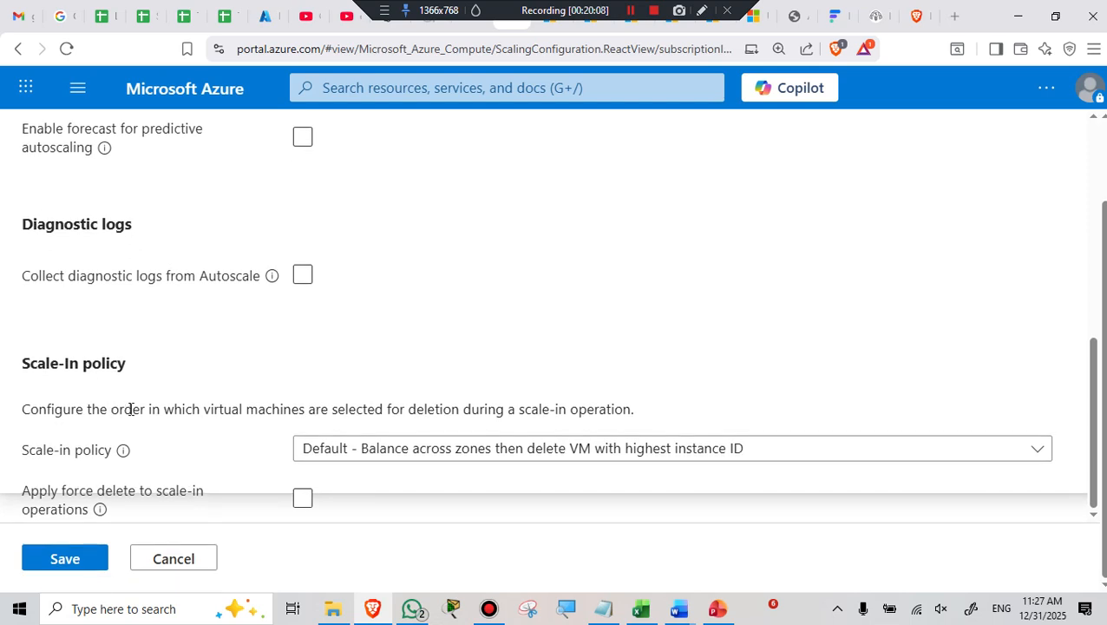
pyautogui.click(421, 458)
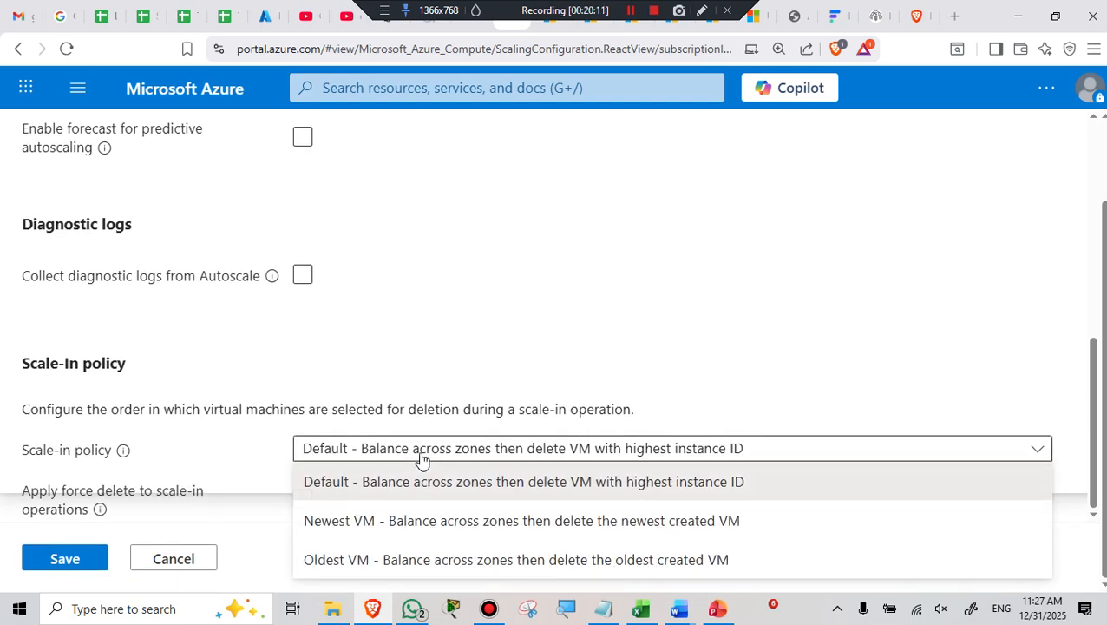
pyautogui.click(518, 484)
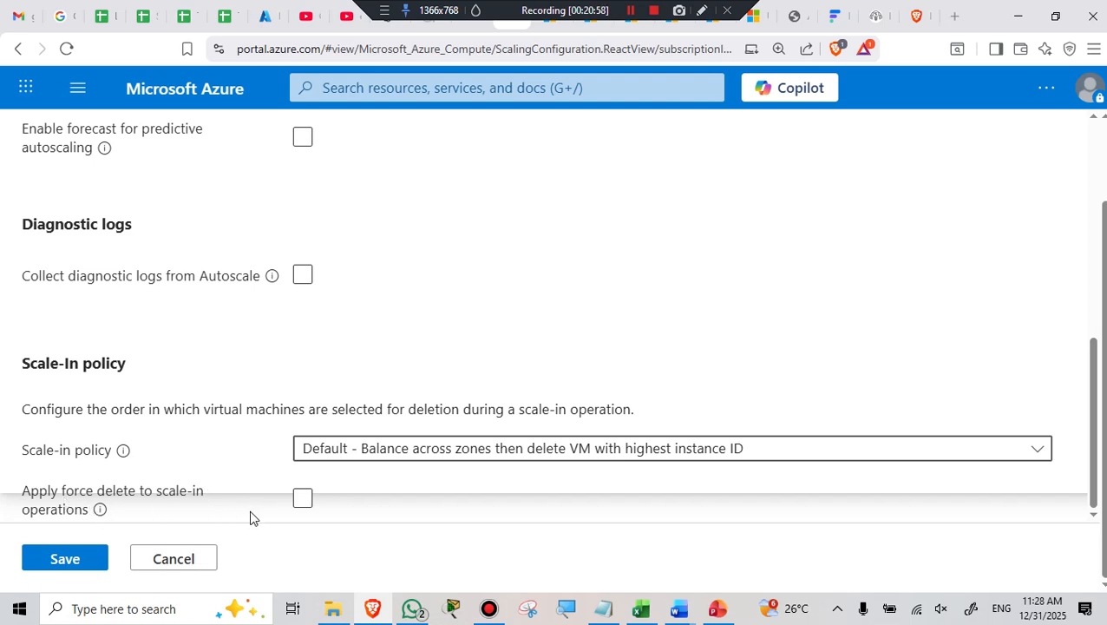
# Enable force delete for scale-in operations and save the scaling configuration
pyautogui.click(303, 498)
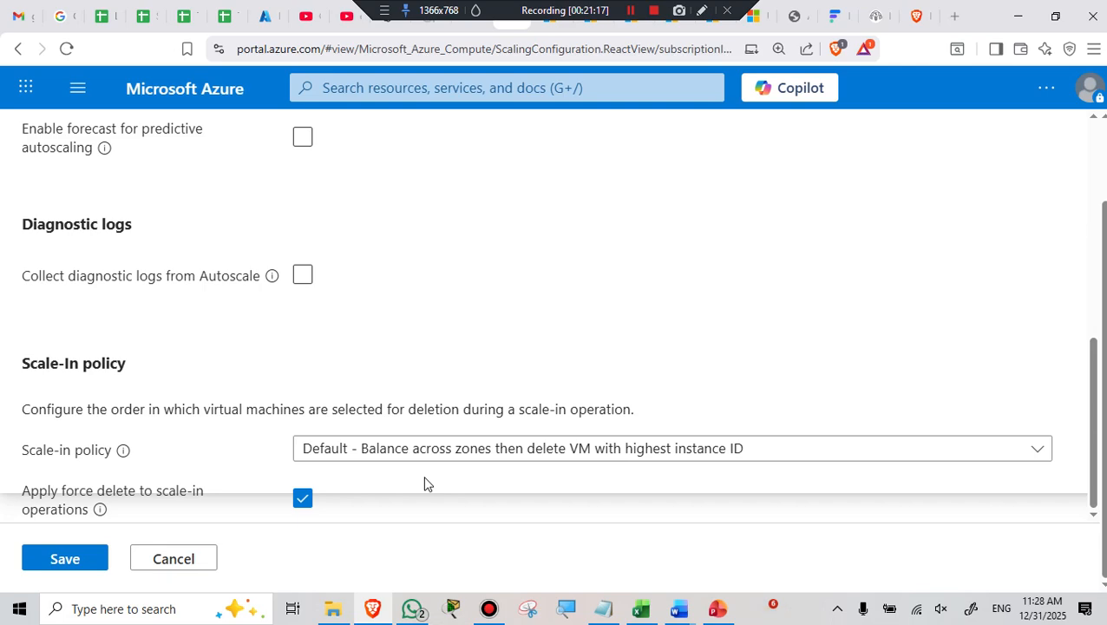
pyautogui.scroll(6, 538, 262)
pyautogui.scroll(-6, 382, 345)
pyautogui.click(85, 570)
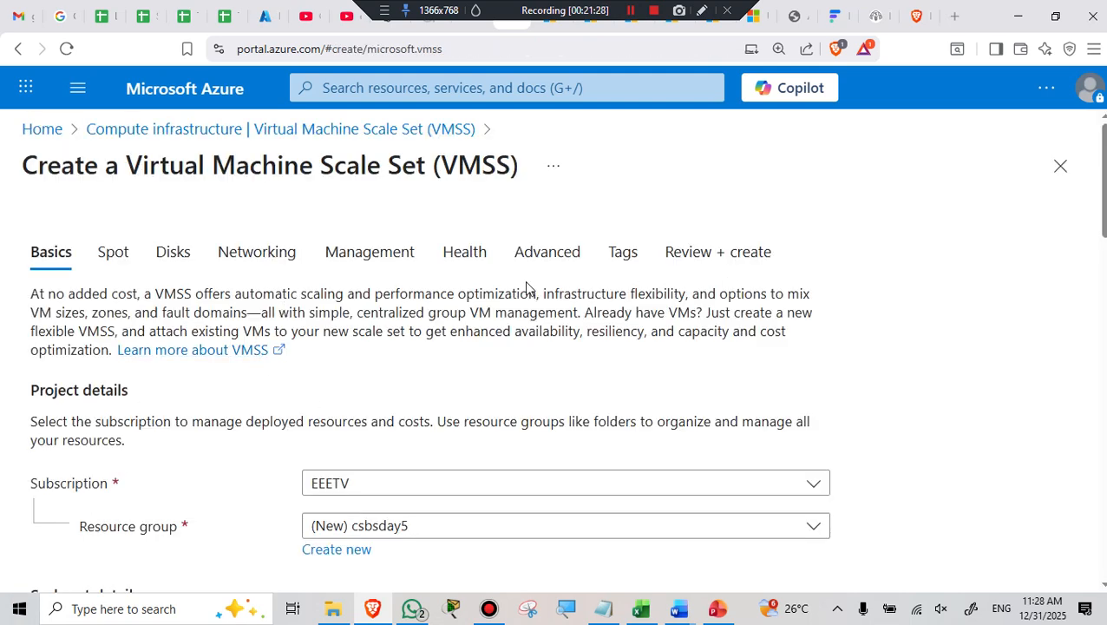
# Review the scale set's basic settings, including name, region, orchestration mode, scaling configuration, image and size
pyautogui.scroll(-6, 428, 382)
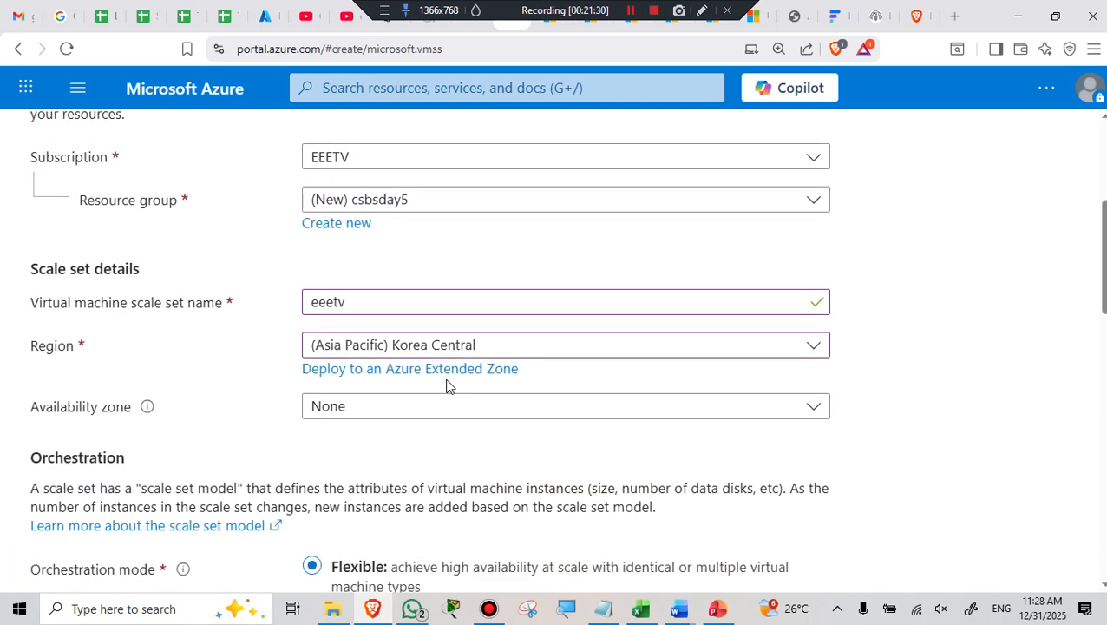
pyautogui.scroll(-3, 446, 385)
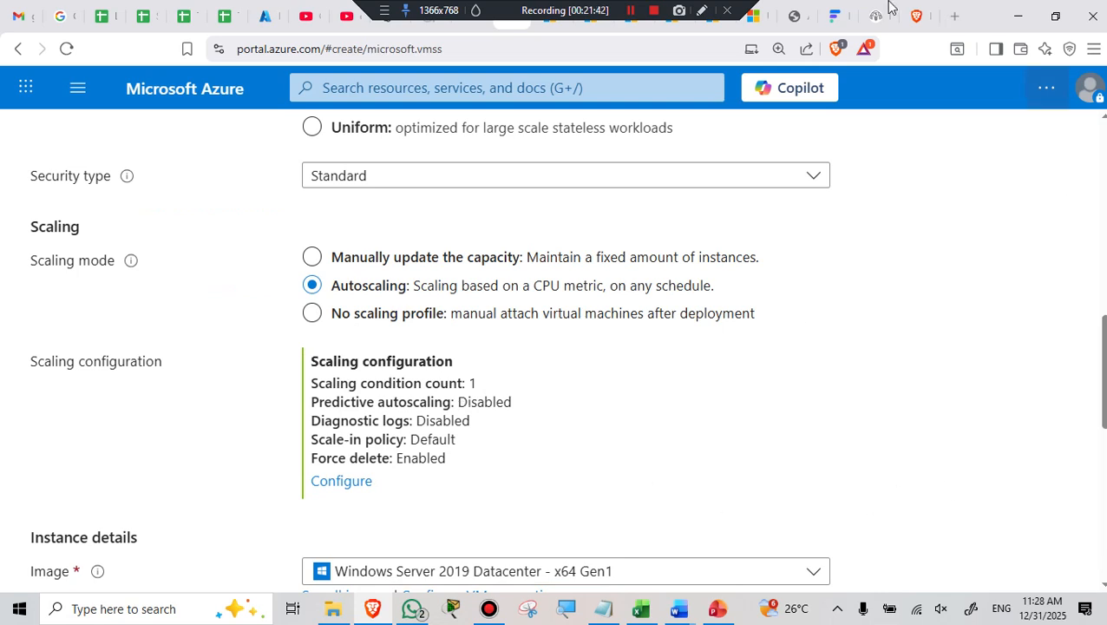
pyautogui.click(630, 11)
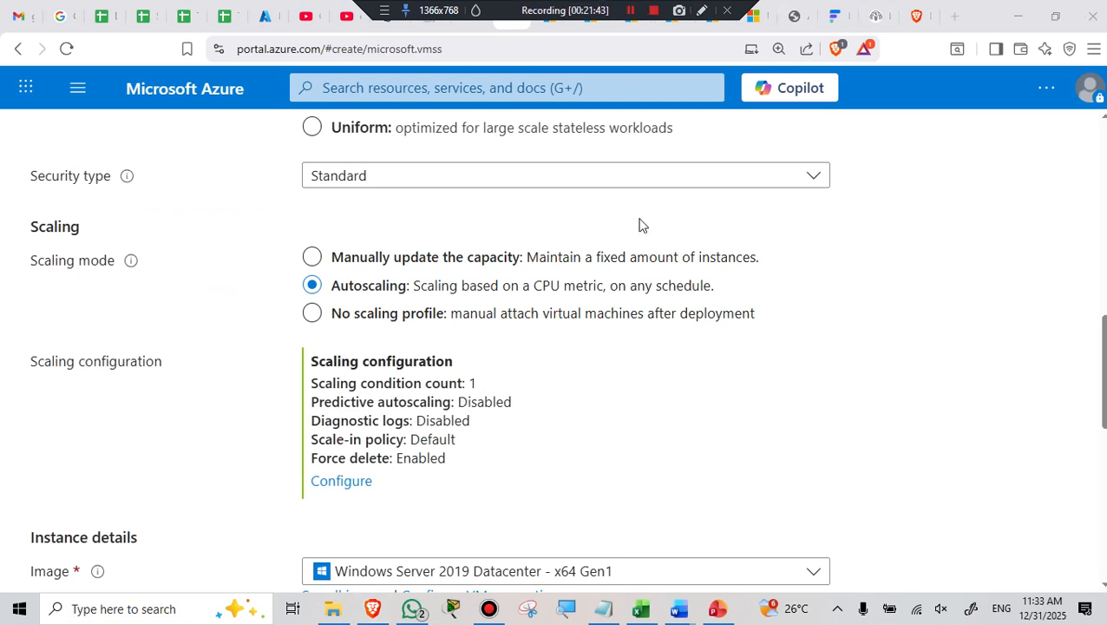
pyautogui.scroll(-2, 639, 228)
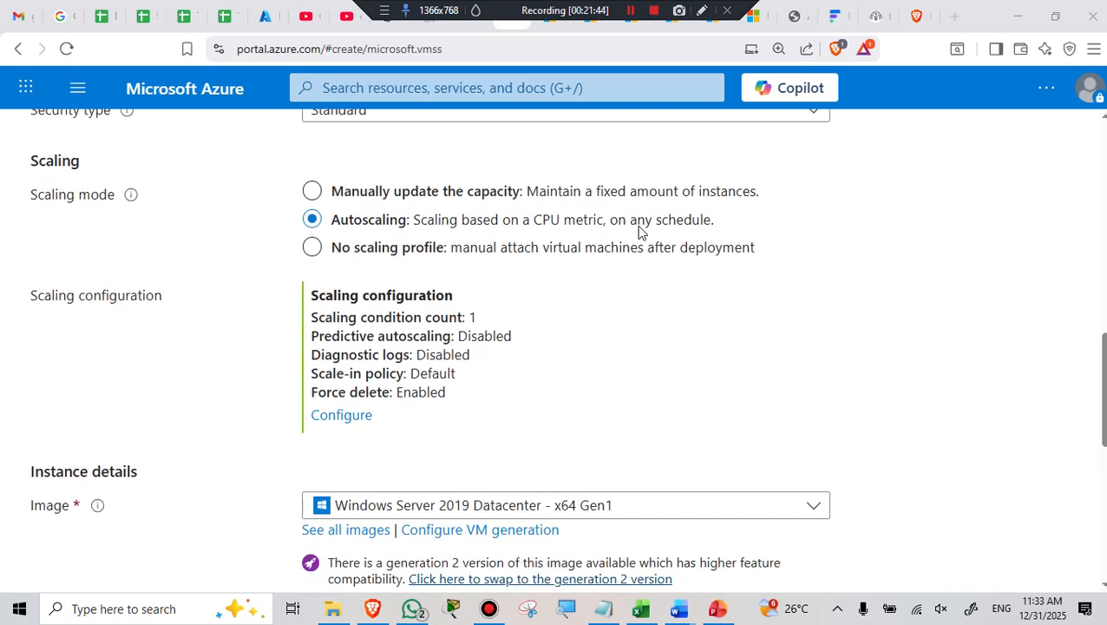
pyautogui.scroll(-2, 639, 233)
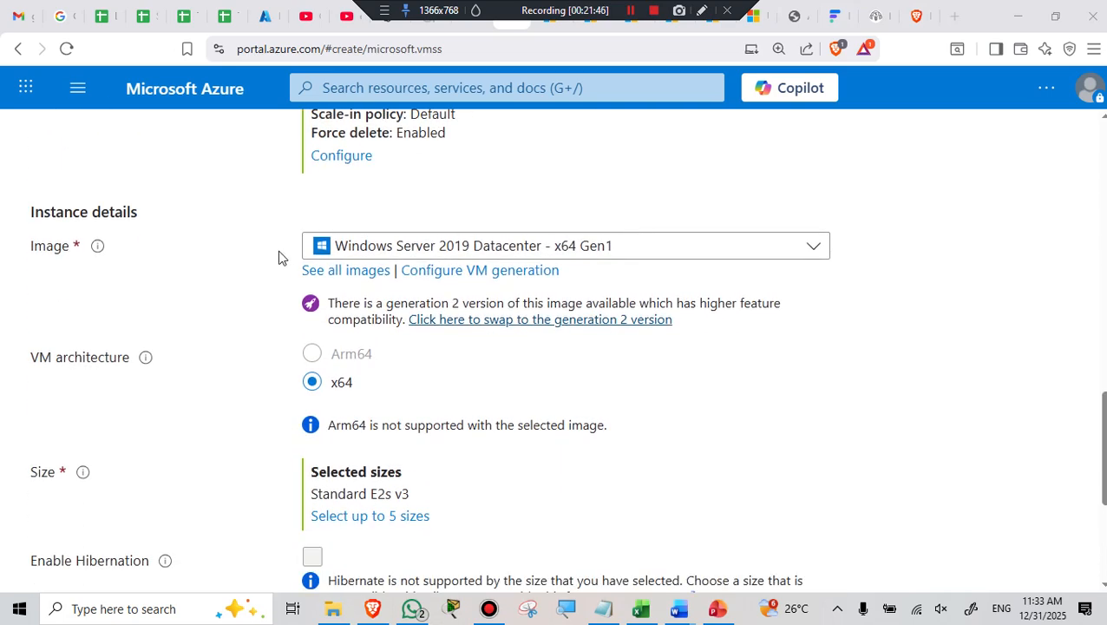
pyautogui.scroll(-2, 400, 299)
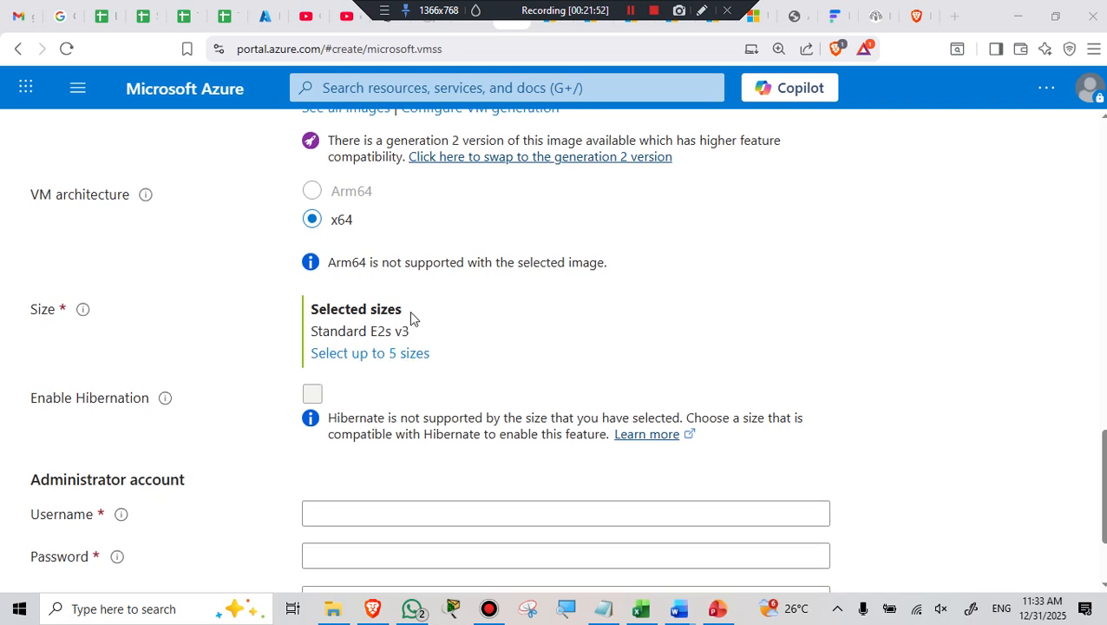
pyautogui.scroll(10, 436, 313)
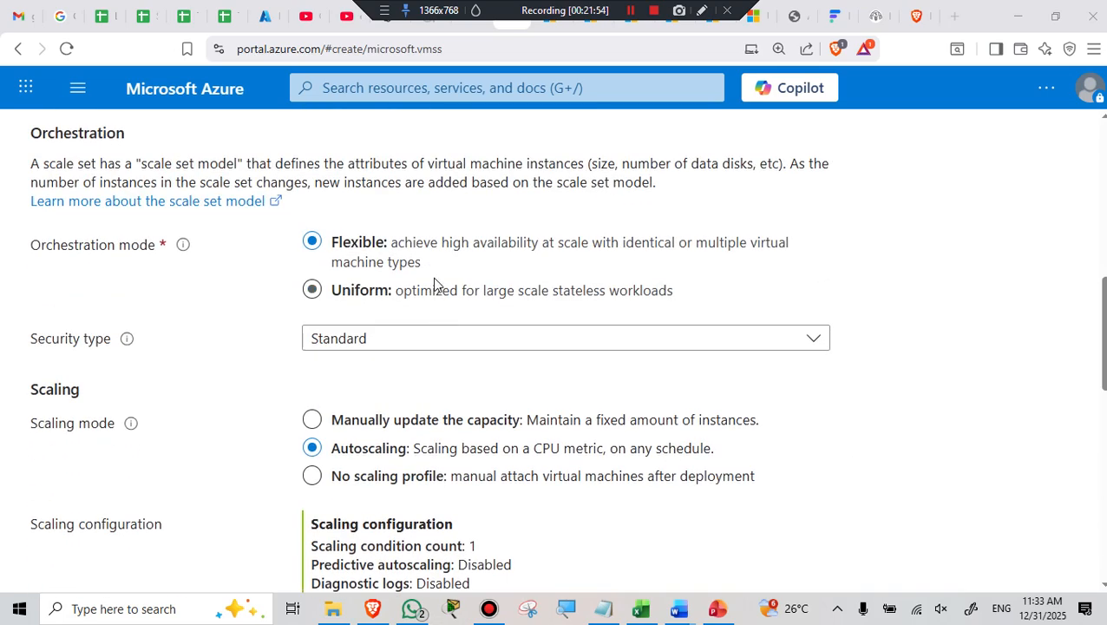
pyautogui.scroll(1, 436, 284)
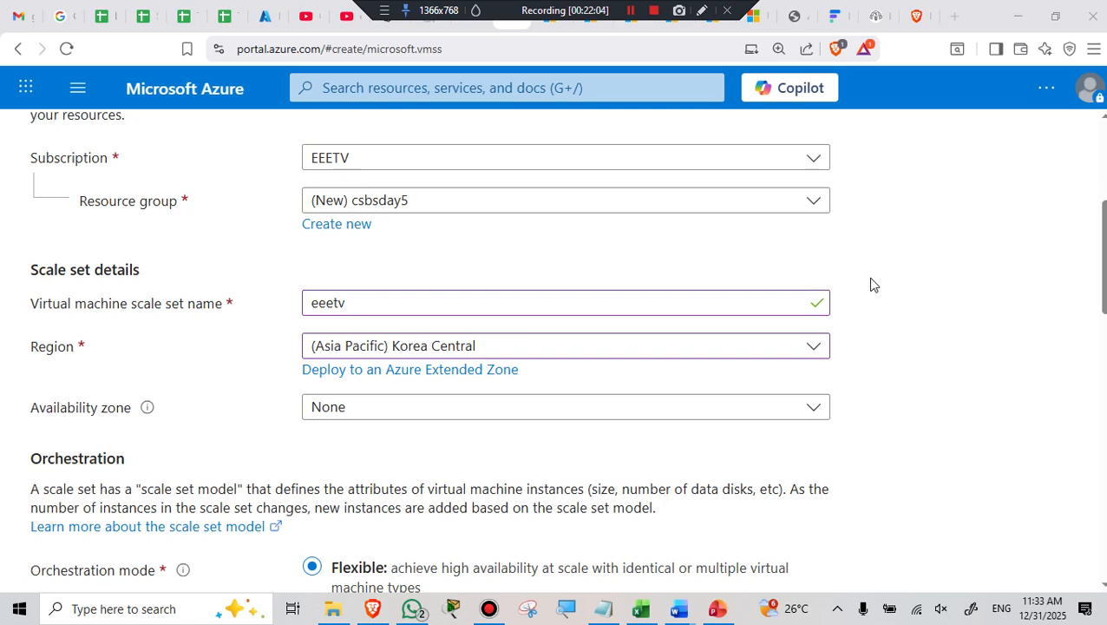
# Set the instance image to Windows Server 2025 Datacenter: Azure Edition - x64 Gen2
pyautogui.scroll(-5, 958, 272)
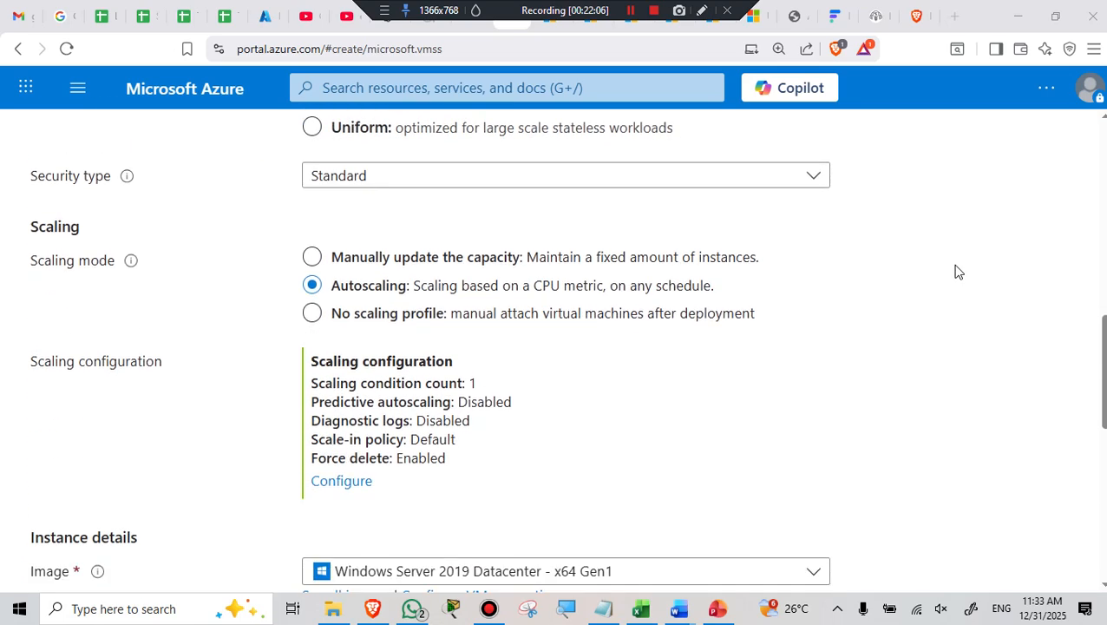
pyautogui.scroll(-4, 958, 272)
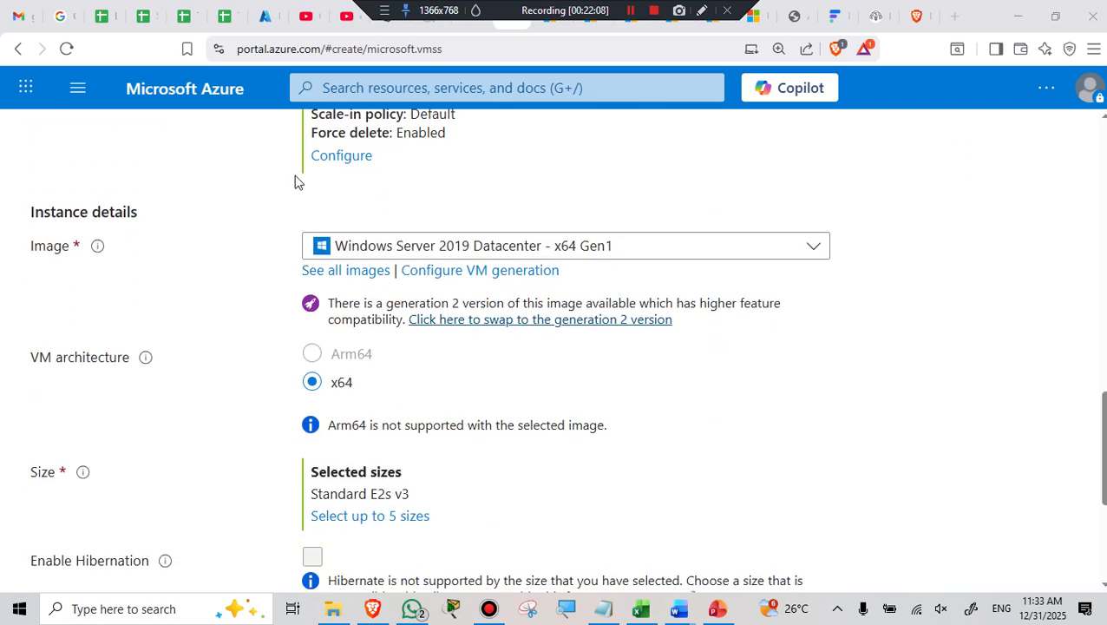
pyautogui.click(809, 250)
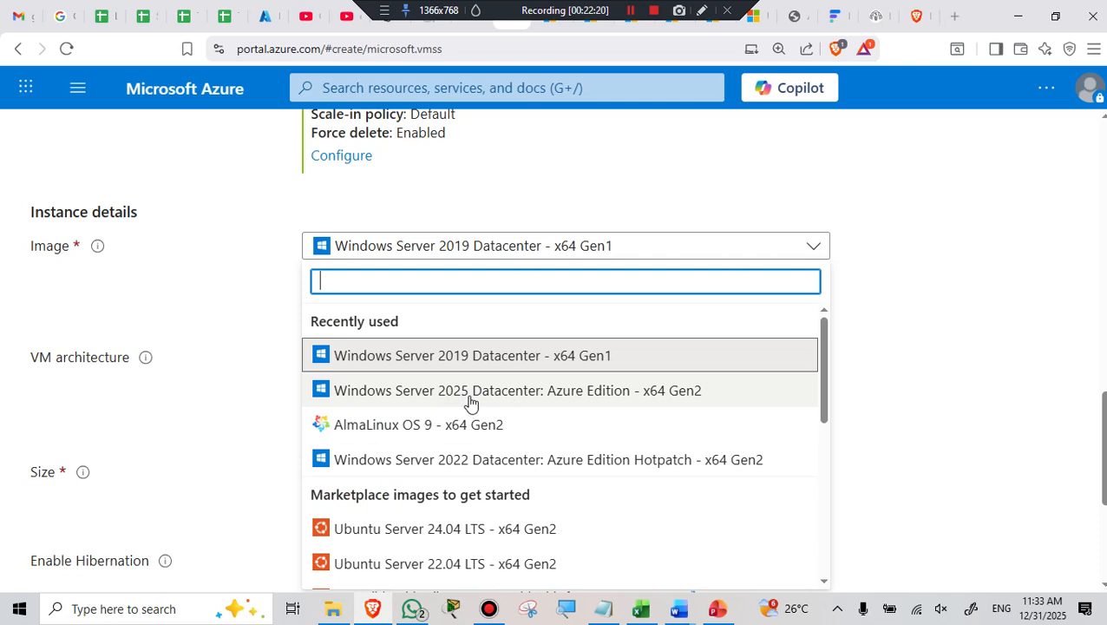
pyautogui.click(557, 406)
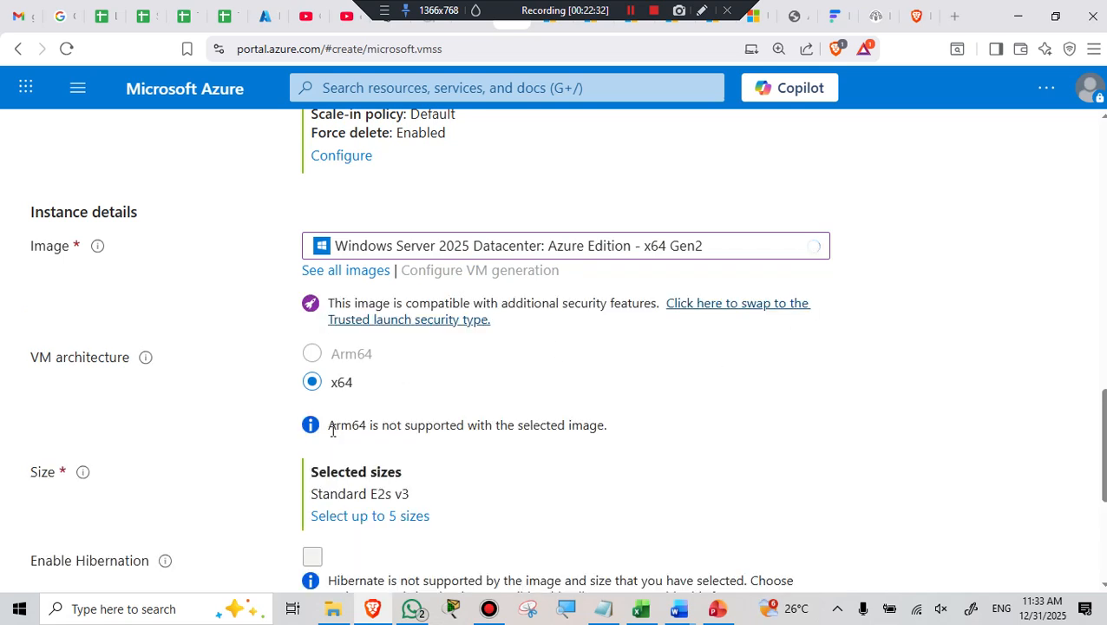
# Check the instance image, architecture and size settings, and open the VM size selection
pyautogui.scroll(-2, 379, 477)
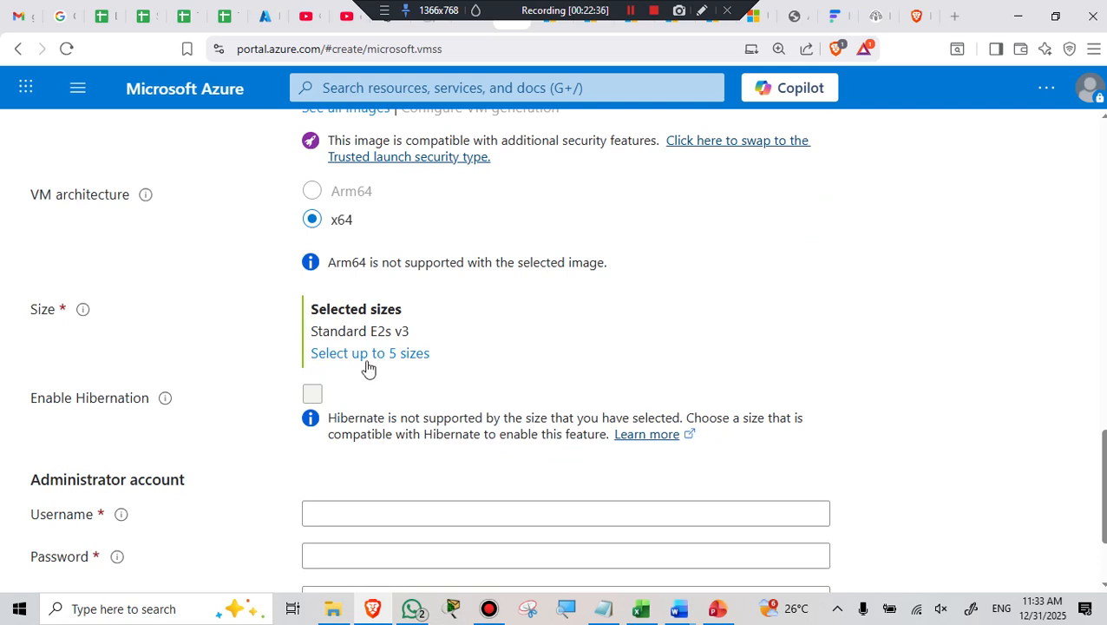
pyautogui.scroll(2, 368, 369)
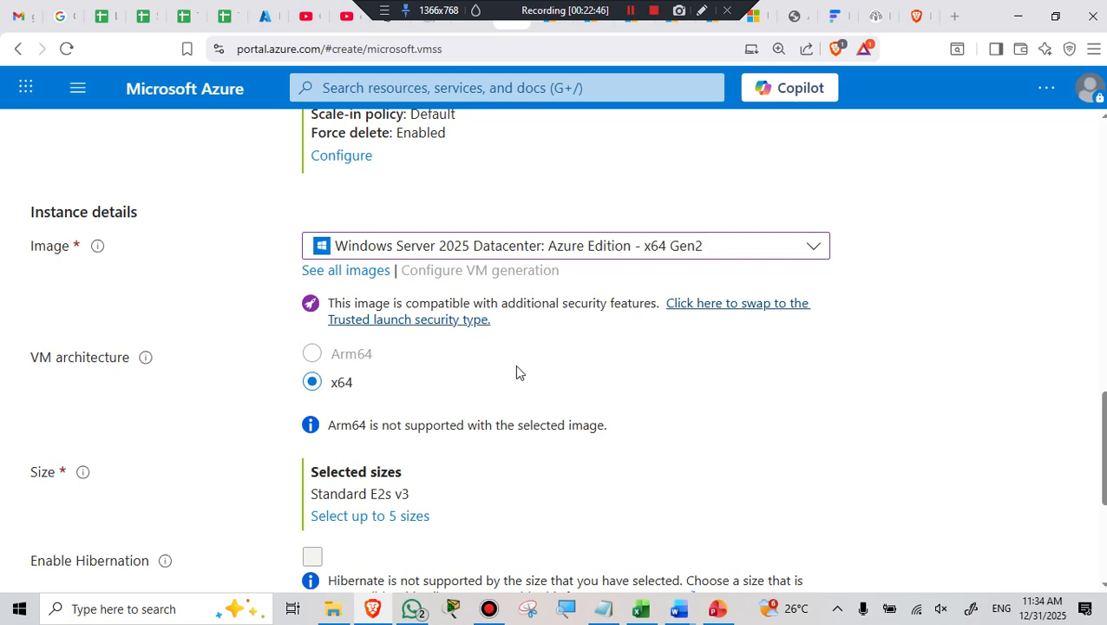
pyautogui.scroll(-1, 516, 373)
pyautogui.scroll(-1, 506, 365)
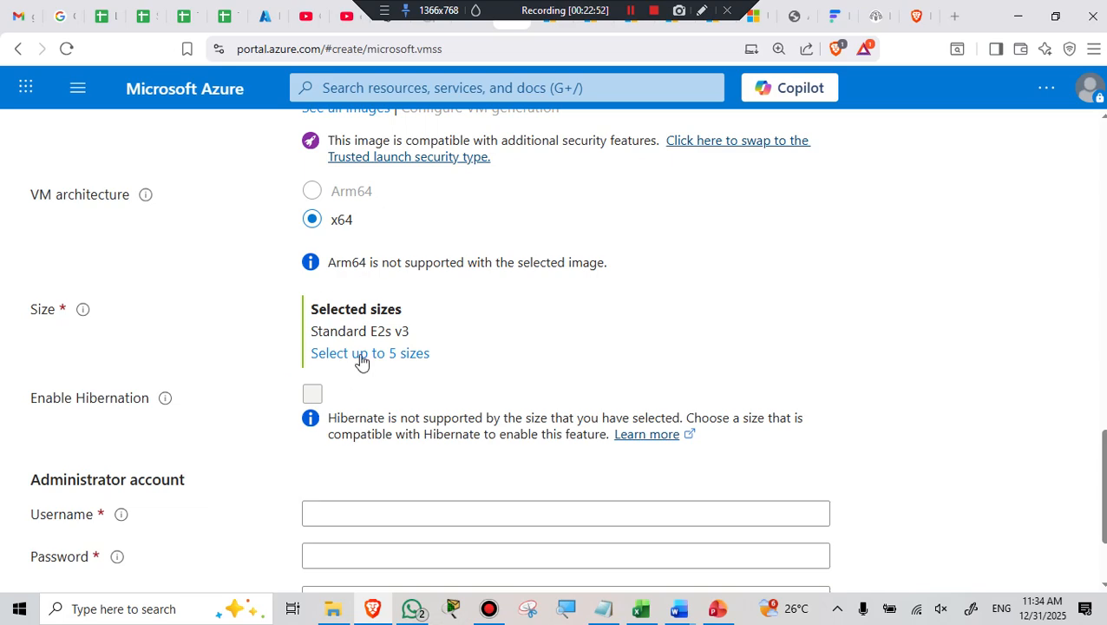
pyautogui.scroll(3, 563, 259)
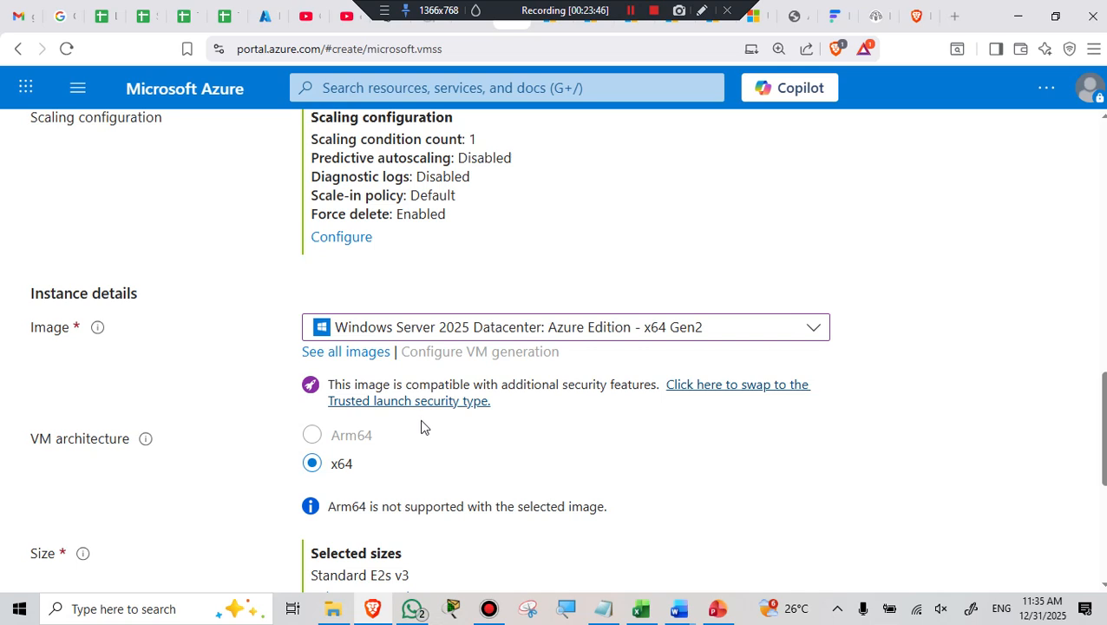
pyautogui.scroll(-2, 425, 416)
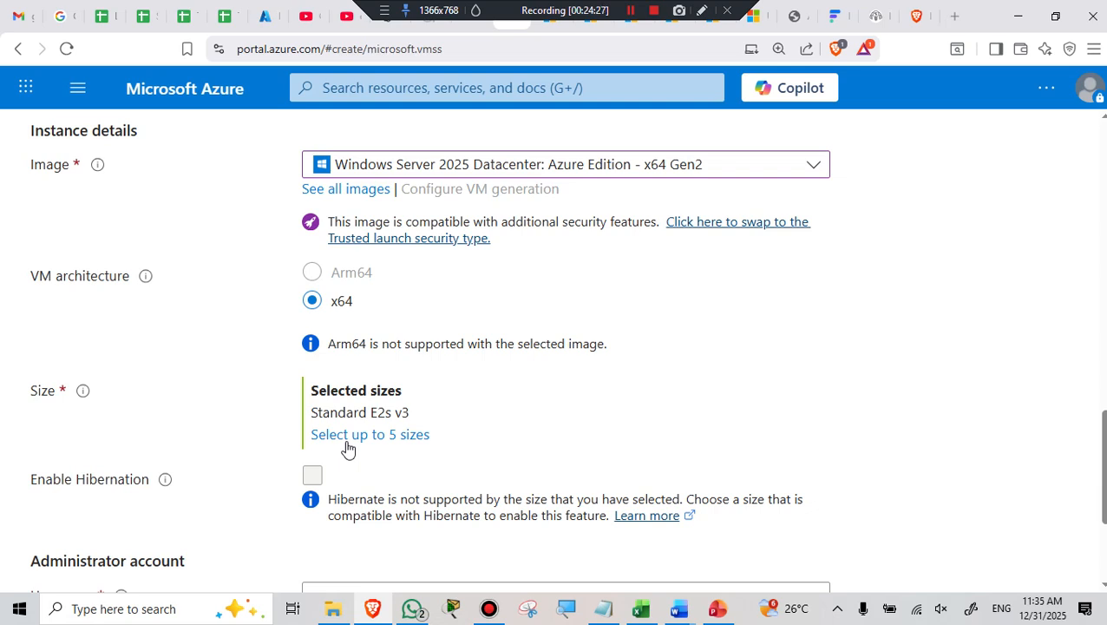
pyautogui.click(395, 444)
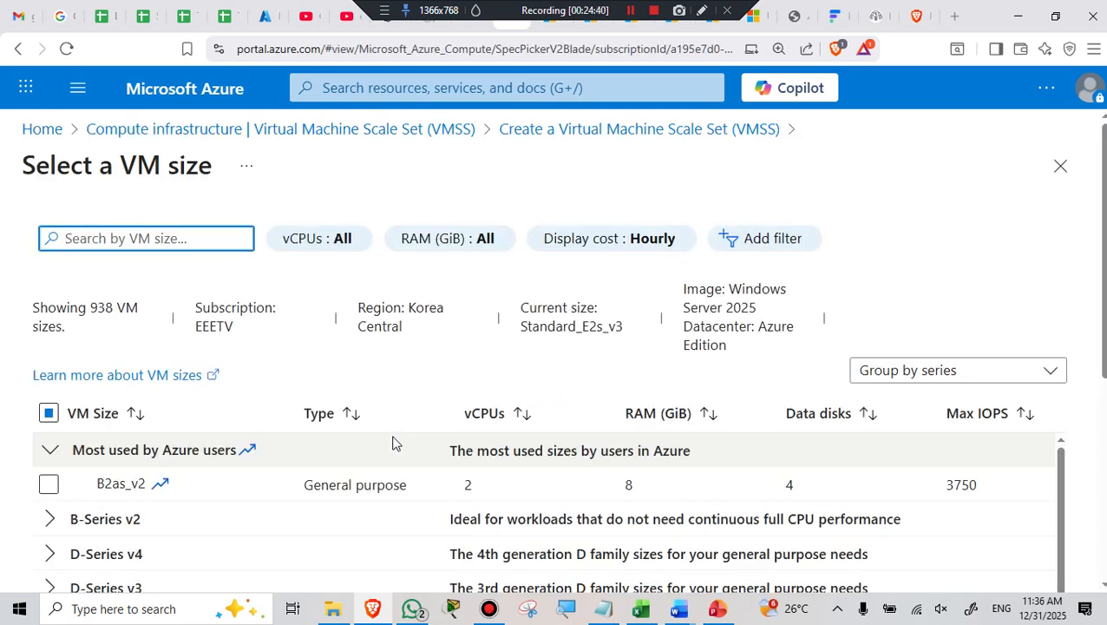
# Add B2as_v2 and the B-Series v2 sizes B2als_v2 and B2ats_v2 to the selected VM sizes
pyautogui.scroll(-2, 398, 294)
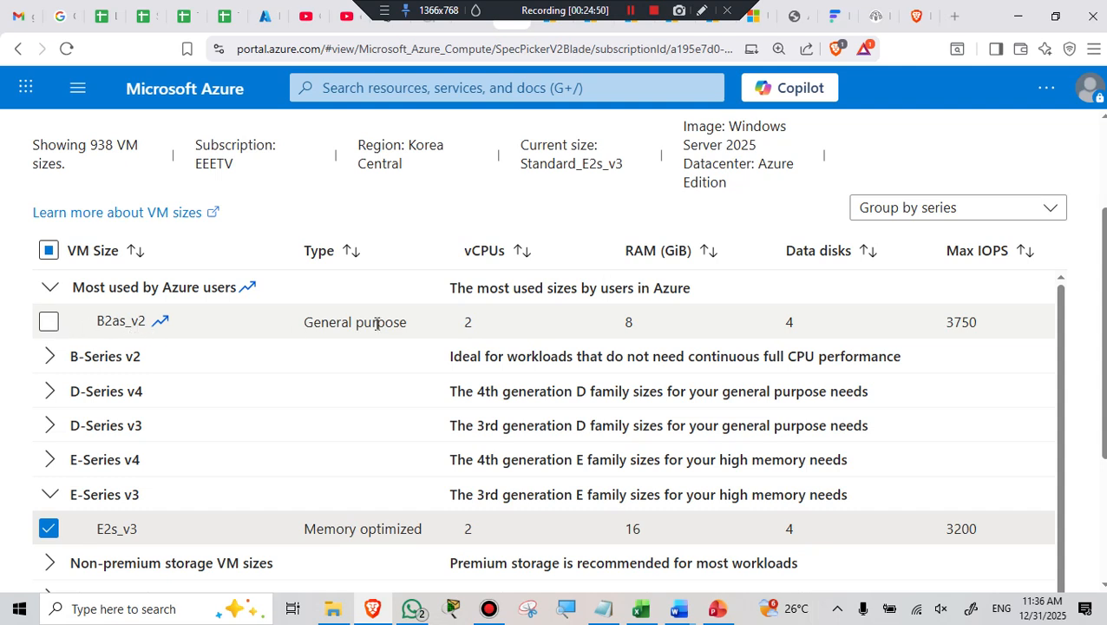
pyautogui.click(47, 322)
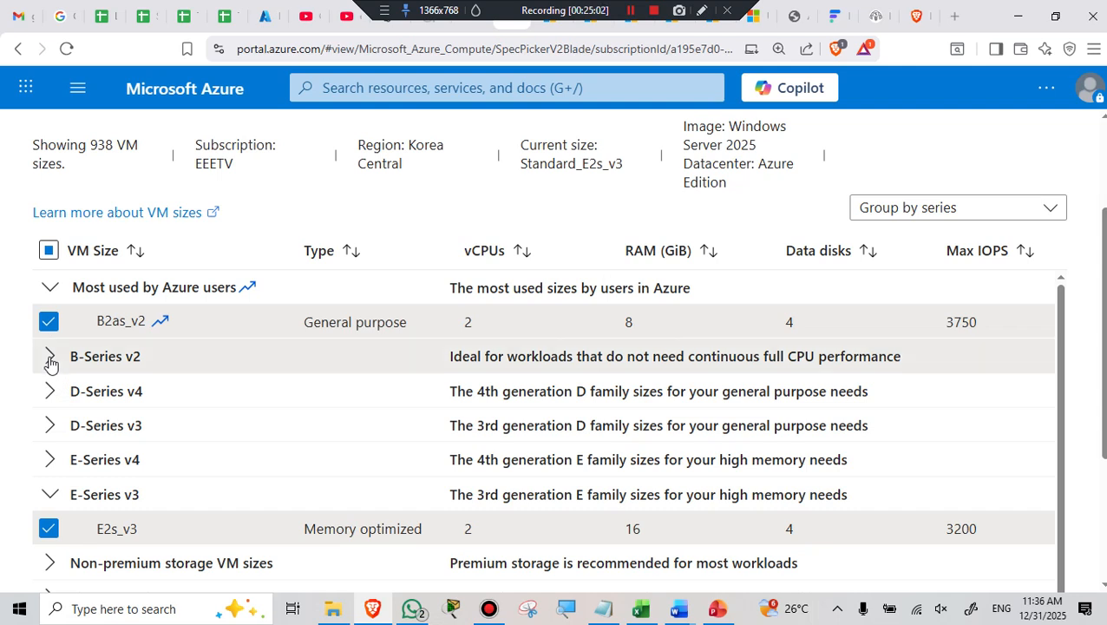
pyautogui.click(49, 356)
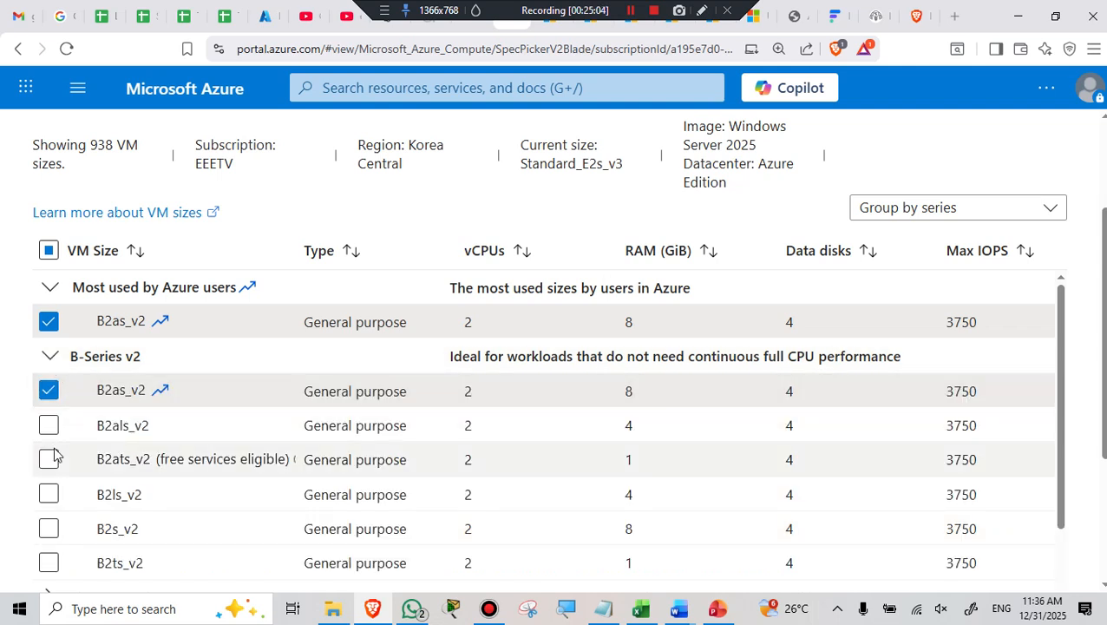
pyautogui.click(48, 425)
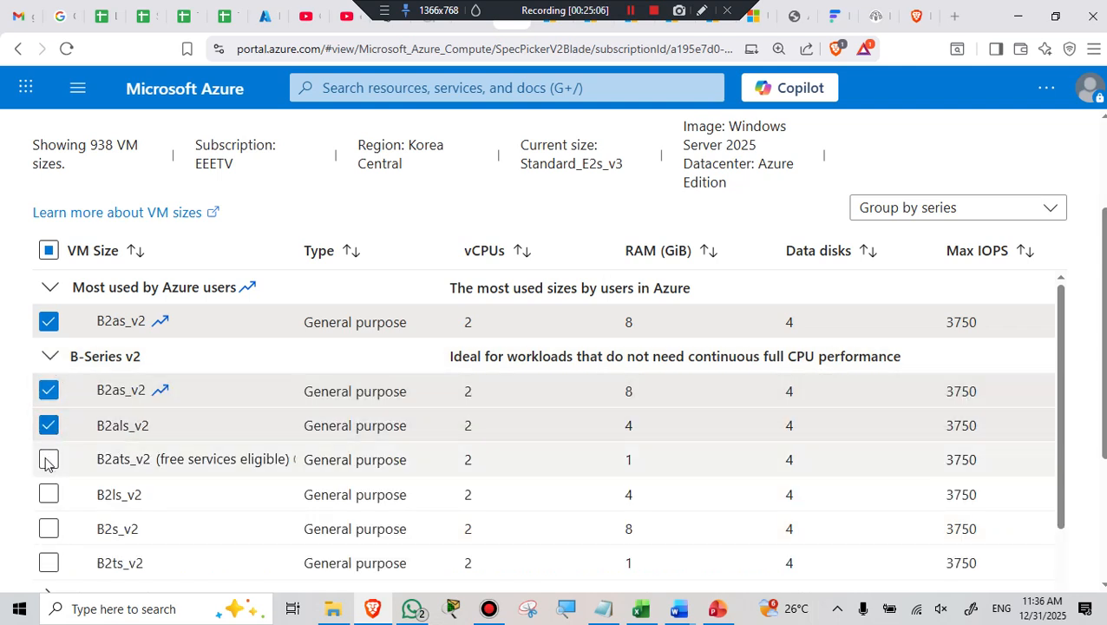
pyautogui.click(48, 462)
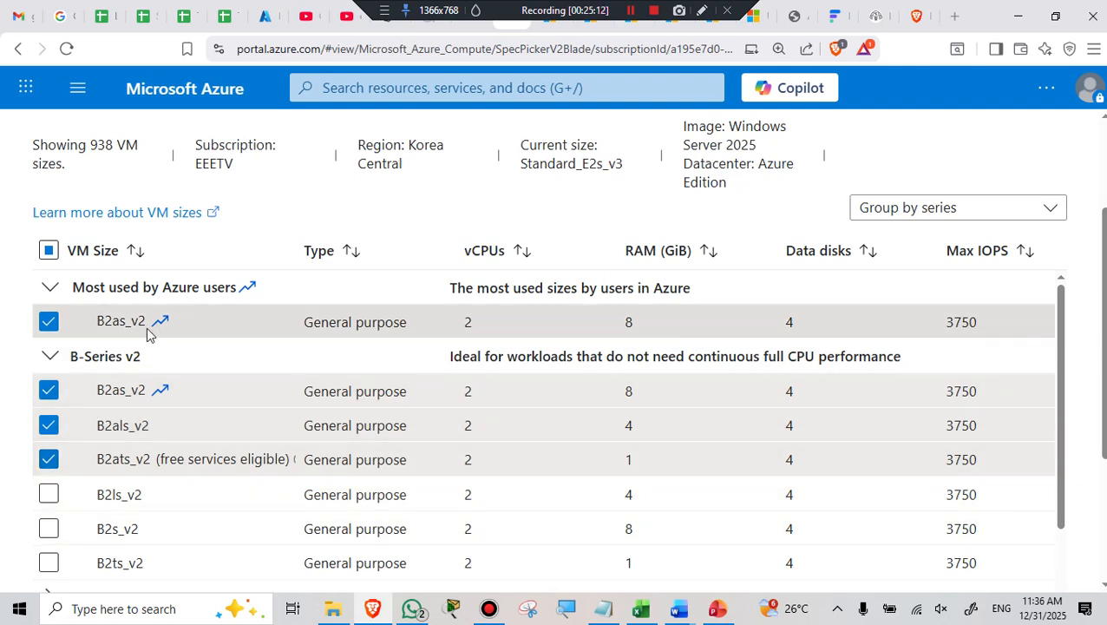
# Remove B2as_v2 from the selected VM sizes and add B2ls_v2 instead
pyautogui.click(49, 392)
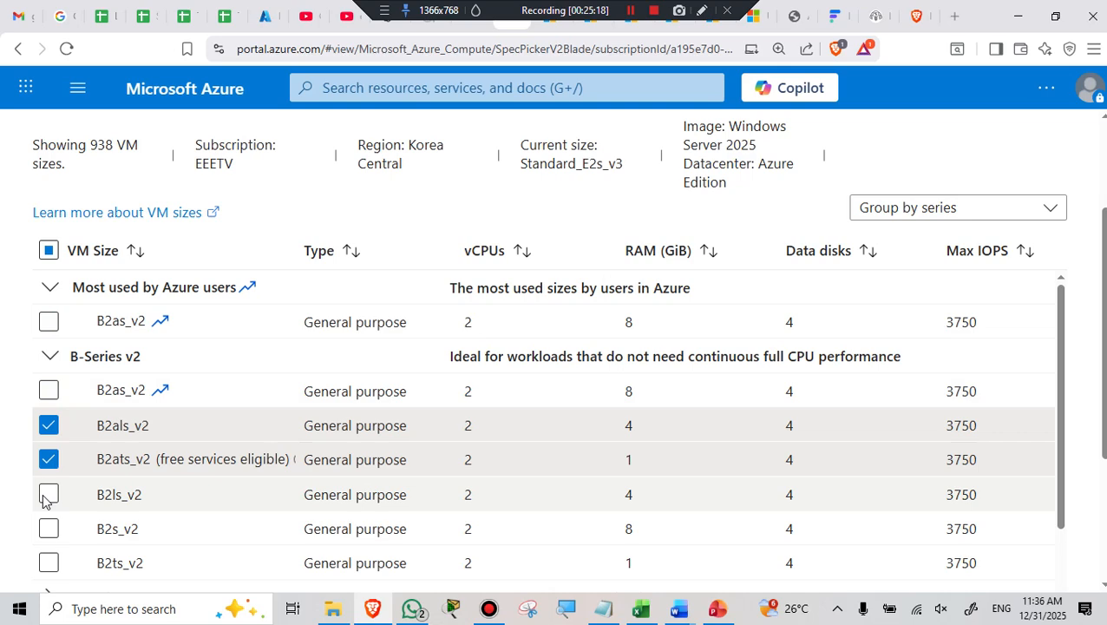
pyautogui.click(48, 496)
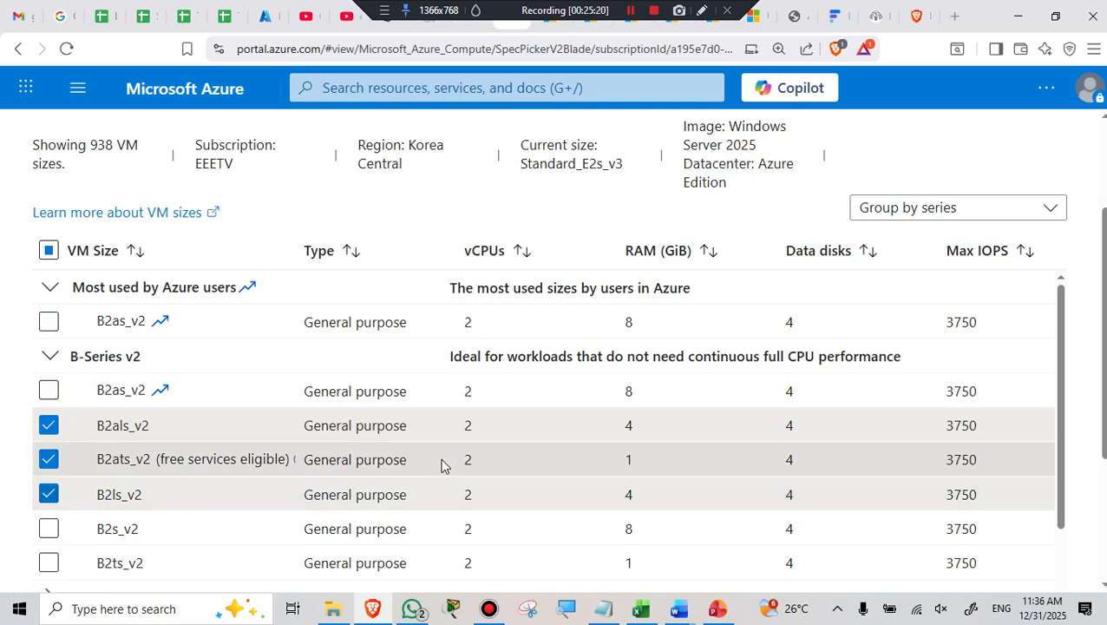
pyautogui.scroll(3, 363, 430)
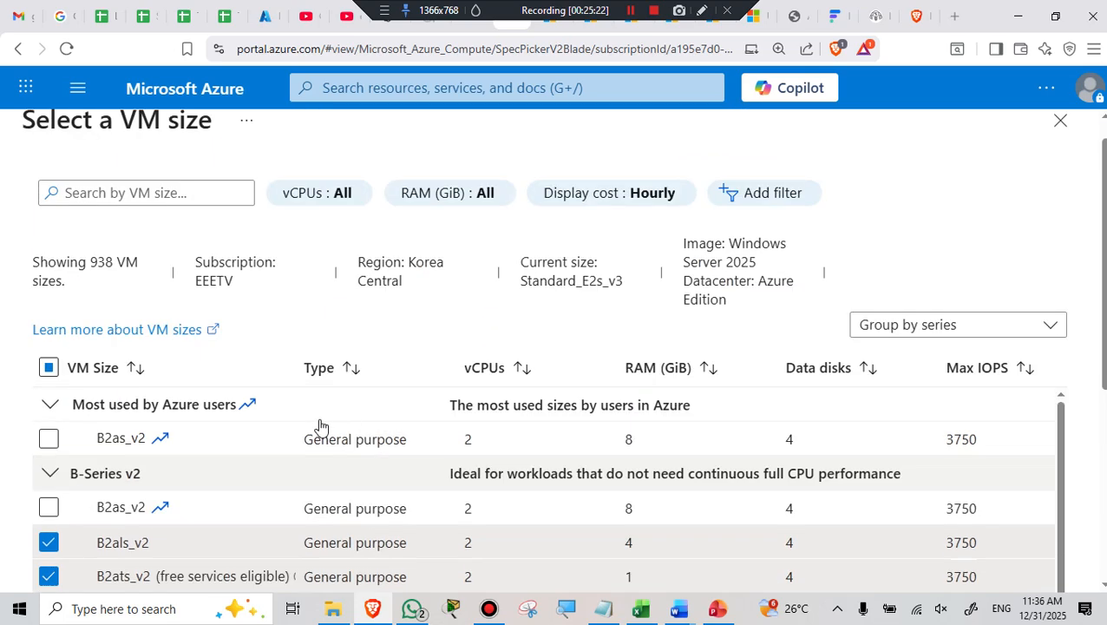
pyautogui.scroll(-2, 303, 430)
pyautogui.scroll(-1, 302, 445)
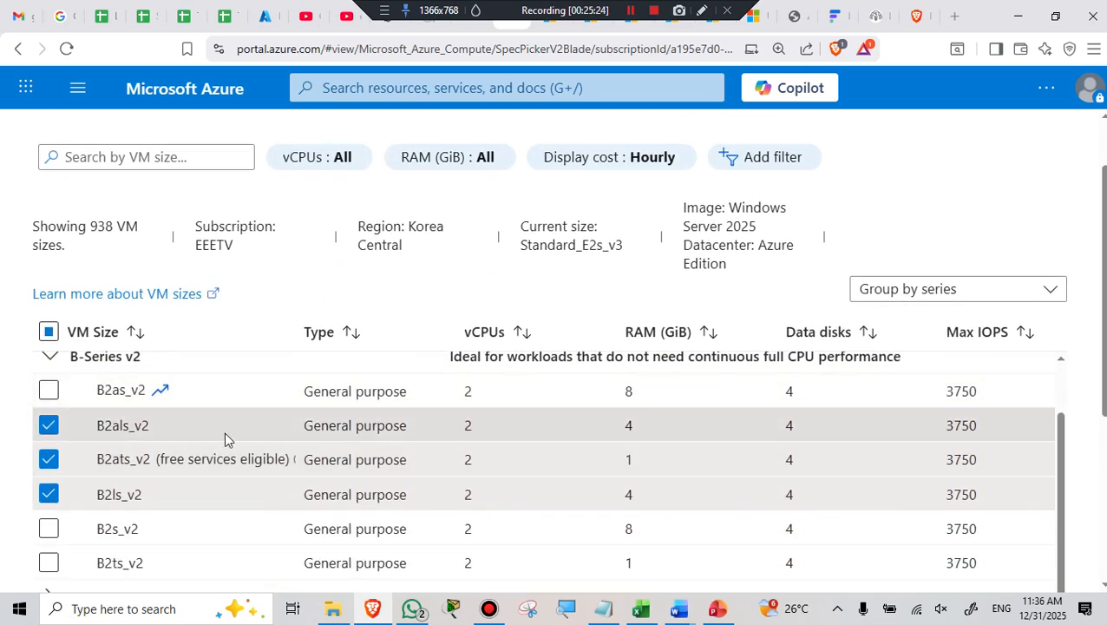
# Add D2as_v4 from the D-Series v4 group to the selected VM sizes, and try adding D2ds_v4 before clearing it again
pyautogui.scroll(-1, 290, 438)
pyautogui.scroll(-1, 278, 474)
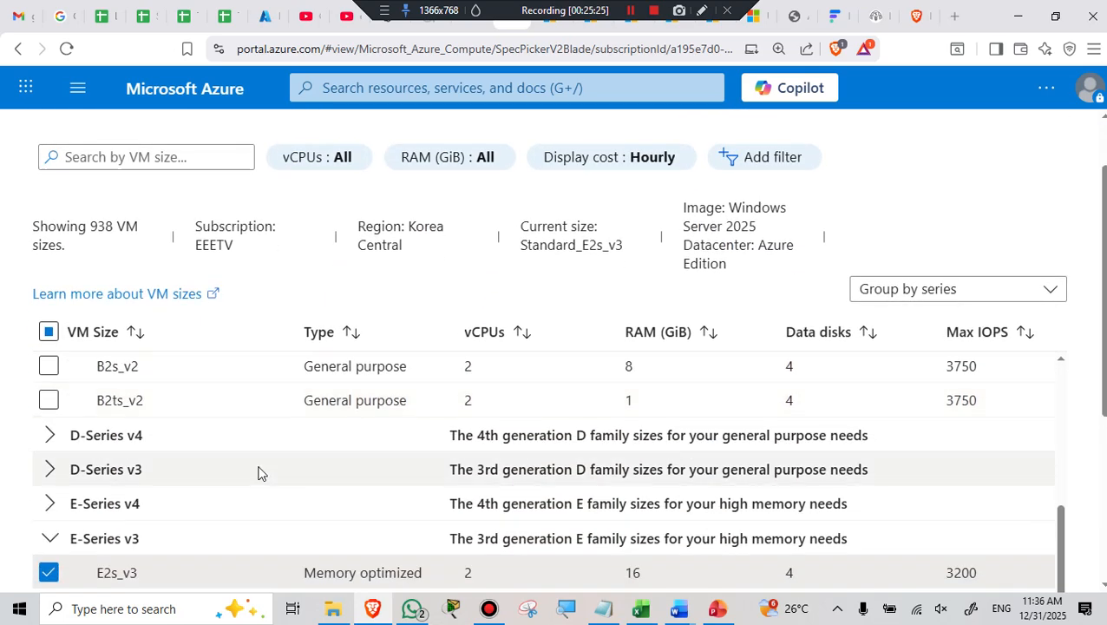
pyautogui.click(48, 437)
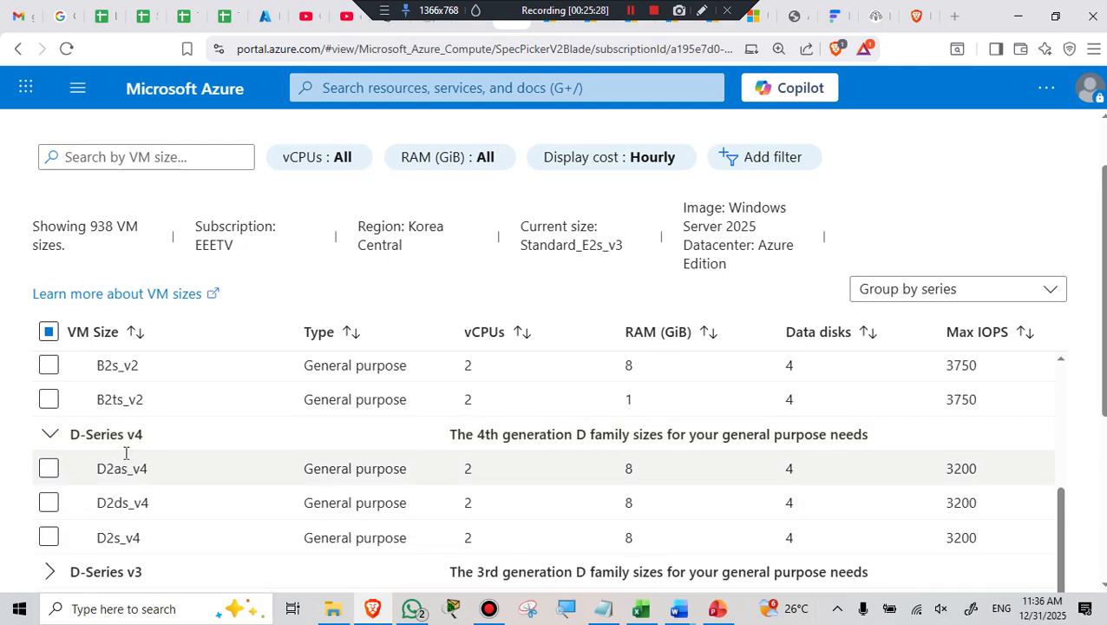
pyautogui.scroll(-2, 50, 399)
pyautogui.click(49, 390)
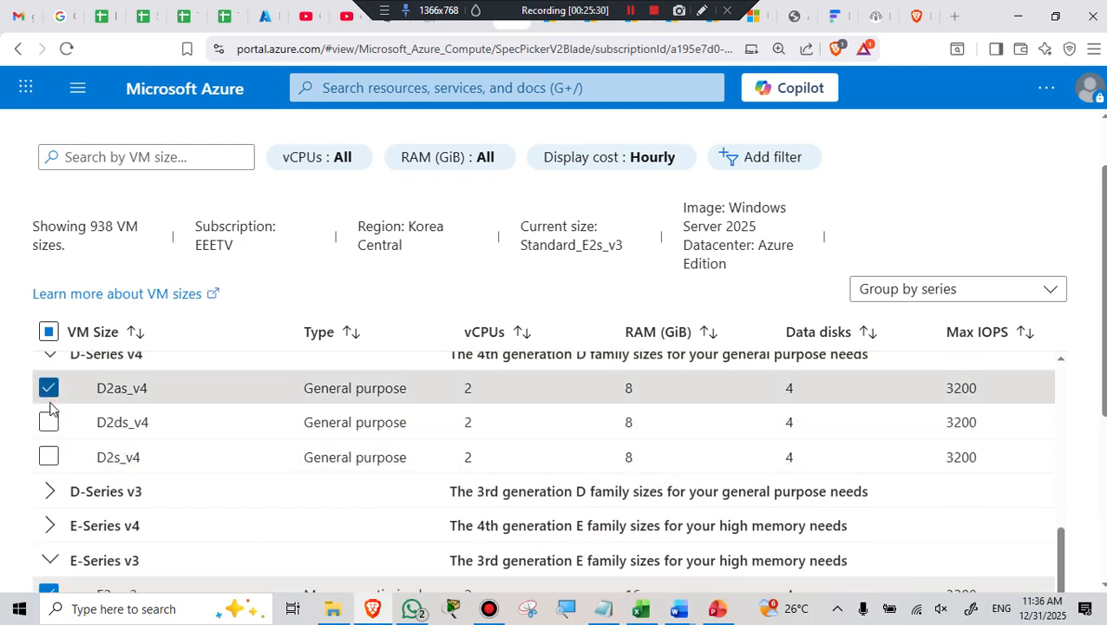
pyautogui.click(48, 422)
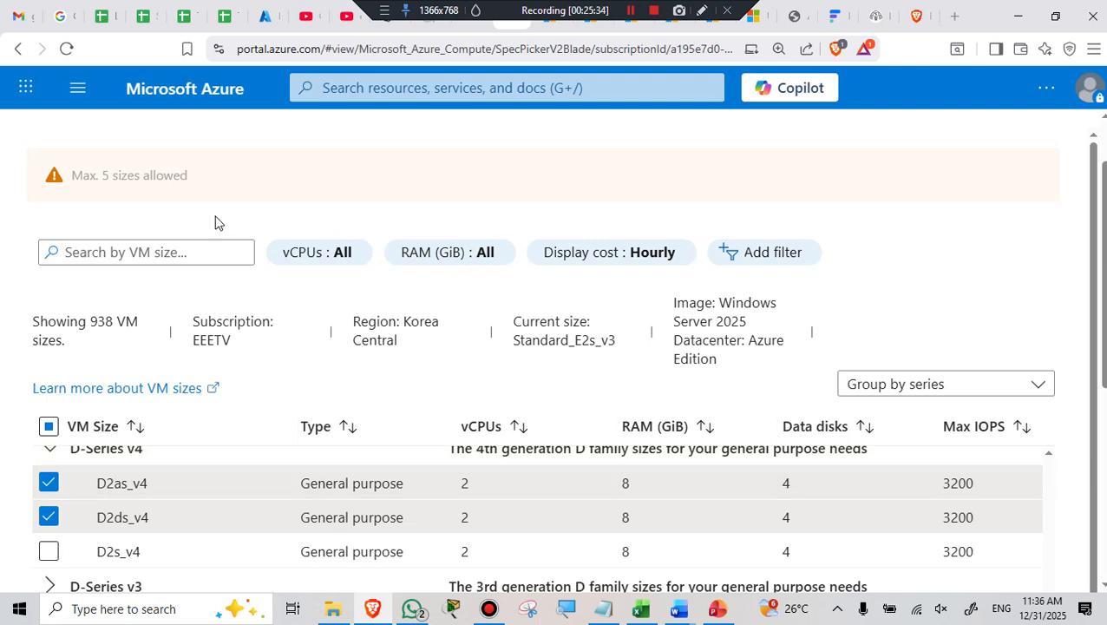
pyautogui.click(49, 517)
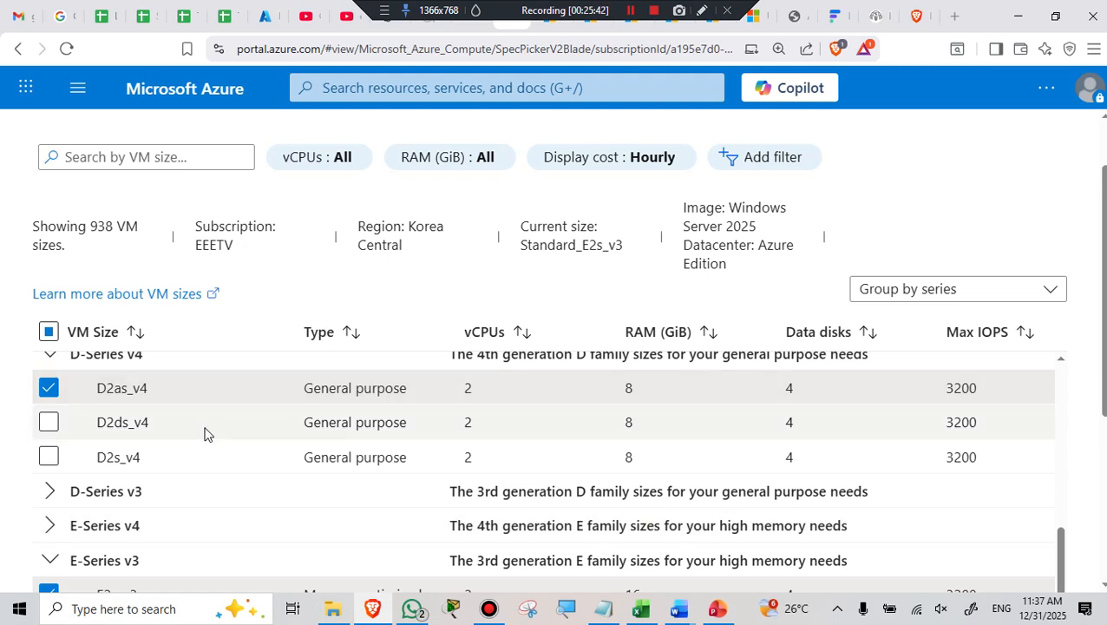
# Review the chosen VM sizes, apply the selection, and check the selected sizes in the instance details
pyautogui.scroll(3, 205, 434)
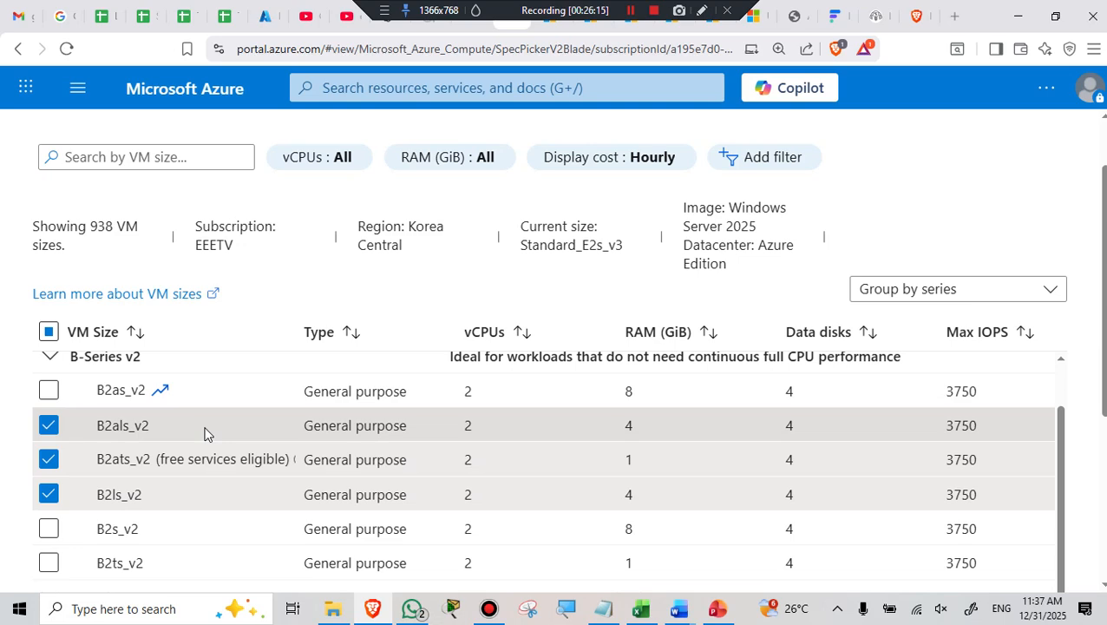
pyautogui.scroll(-10, 260, 425)
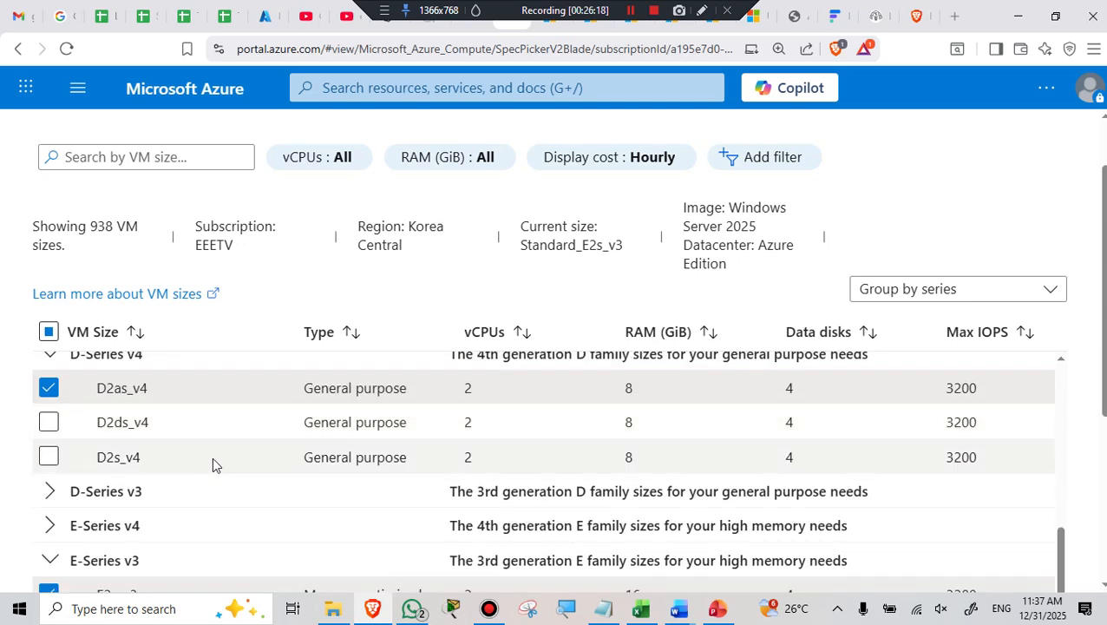
pyautogui.scroll(-4, 428, 469)
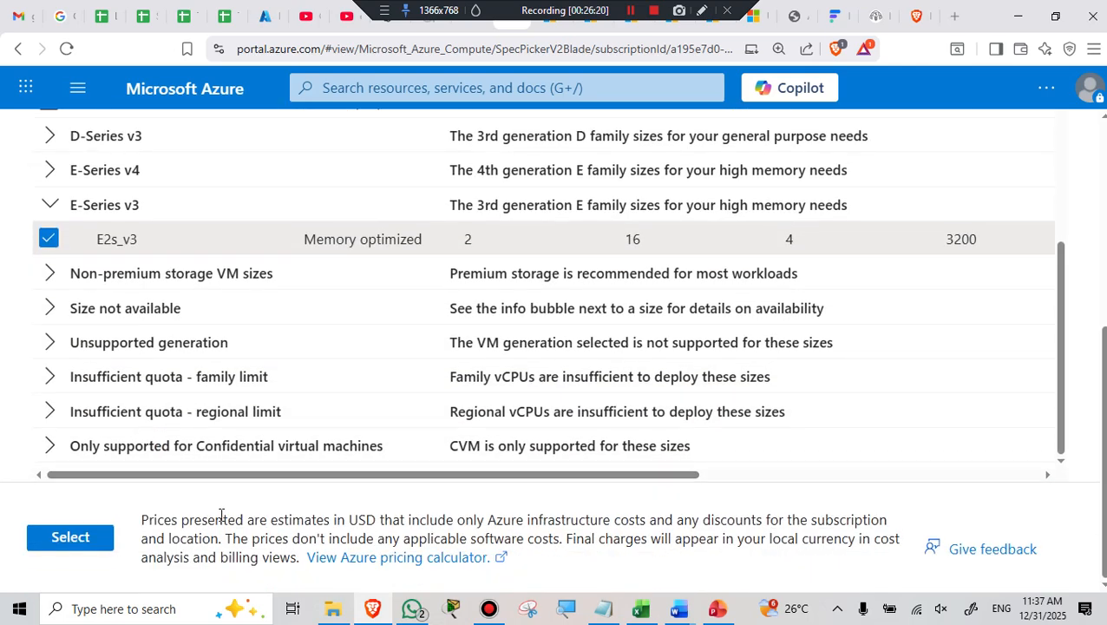
pyautogui.click(70, 538)
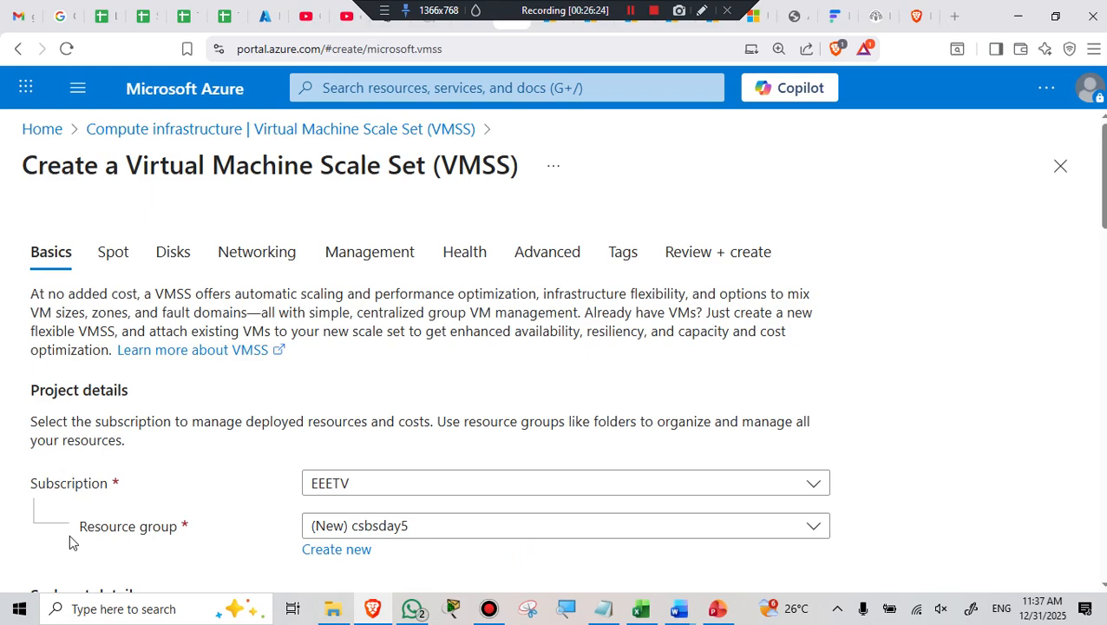
pyautogui.scroll(-7, 986, 296)
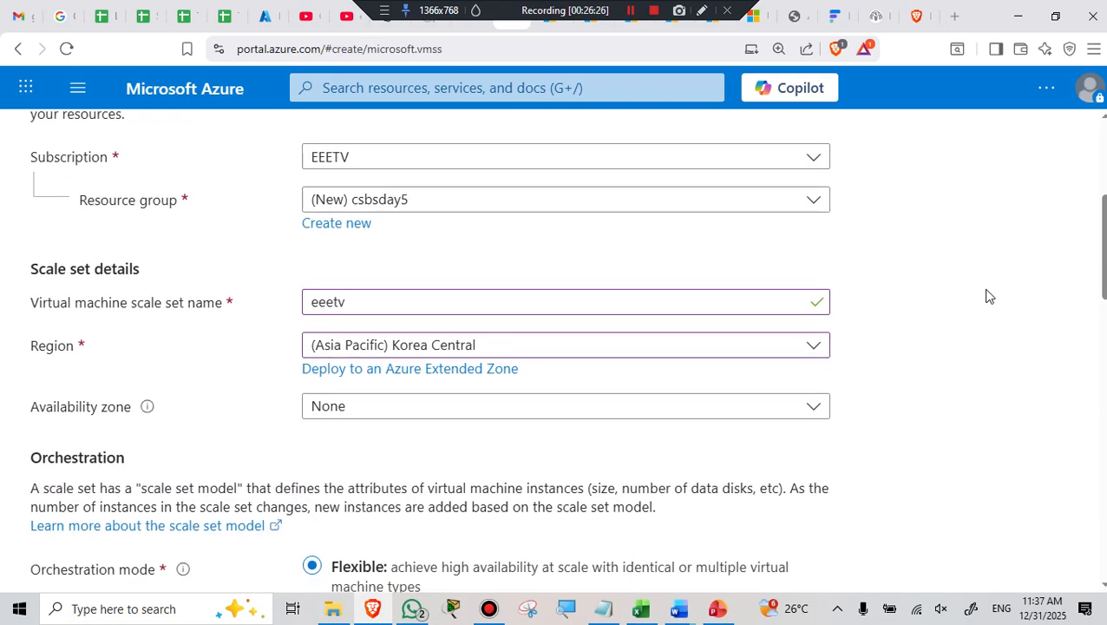
pyautogui.scroll(-7, 985, 296)
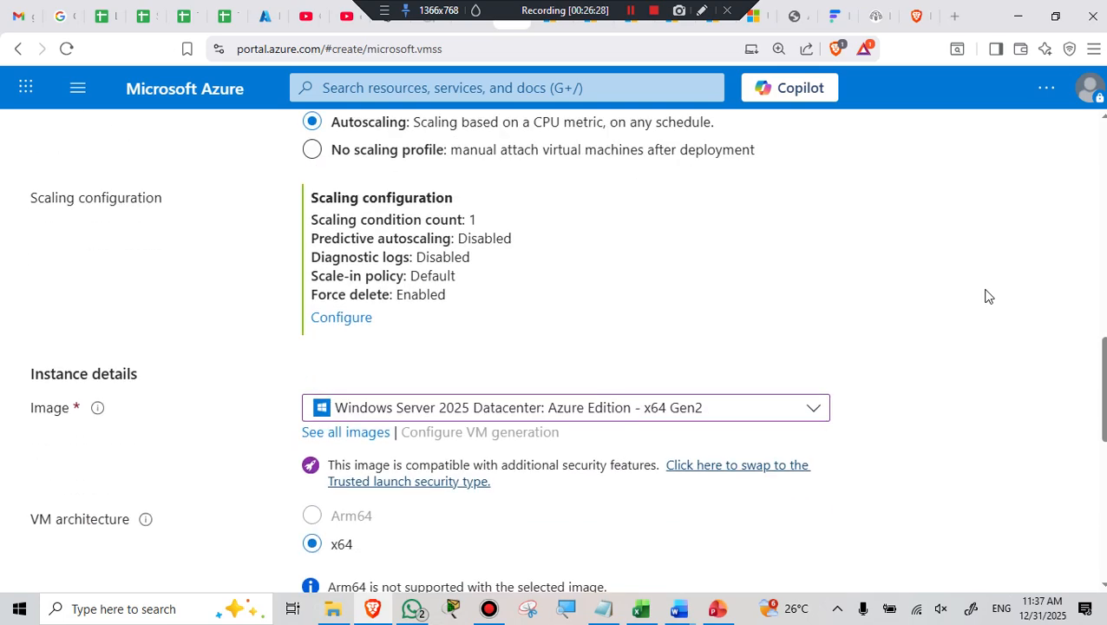
pyautogui.scroll(-1, 594, 434)
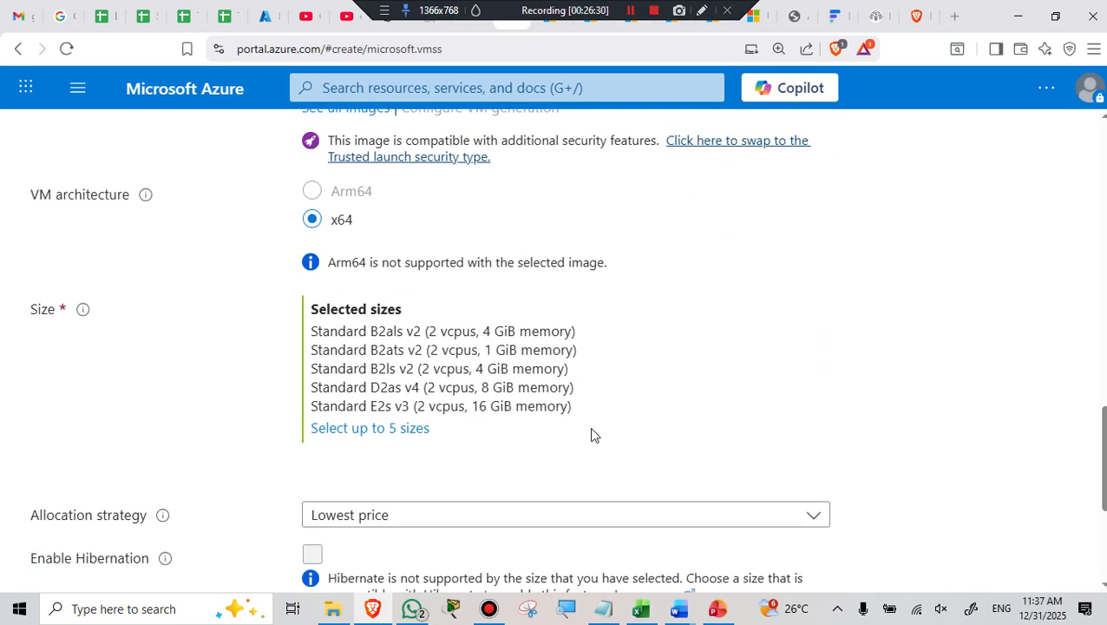
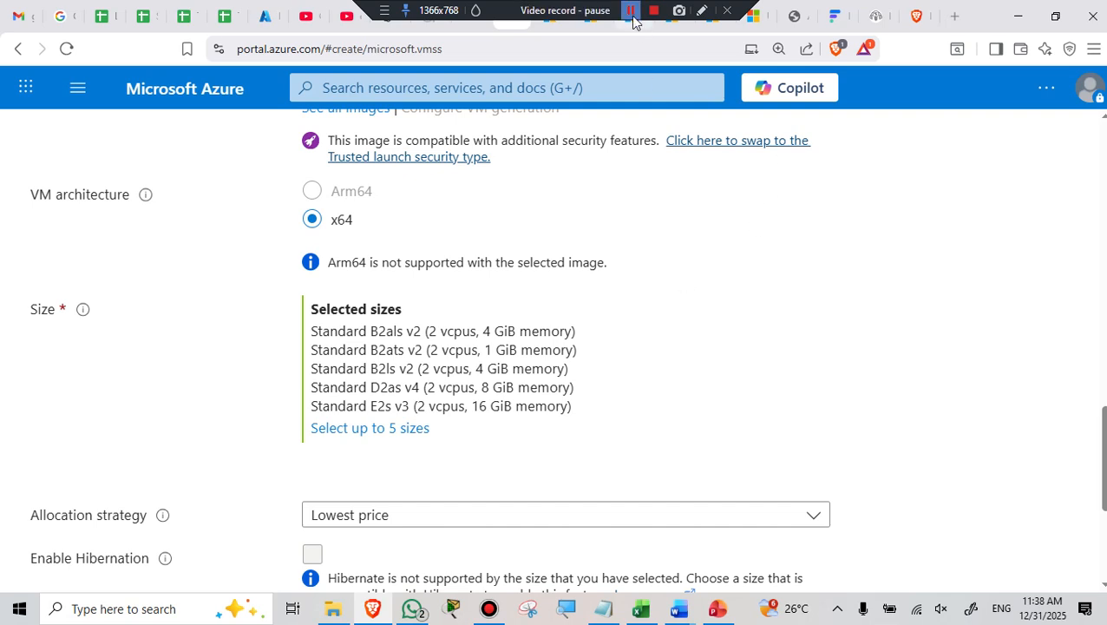
# Set the administrator username to batman, then enter and confirm the administrator account password
pyautogui.click(631, 10)
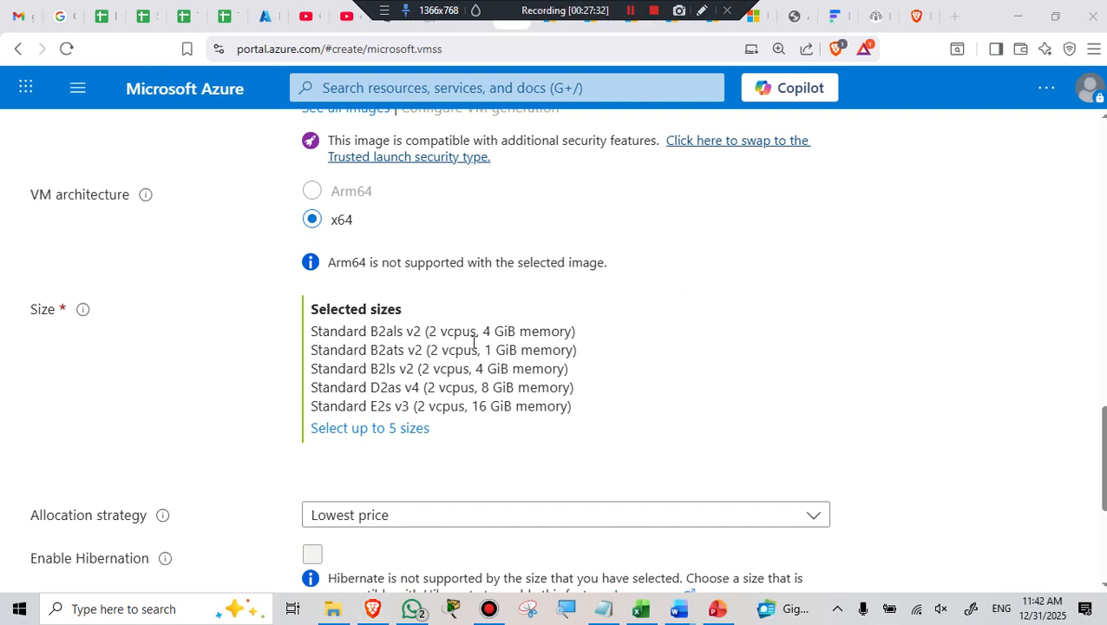
pyautogui.scroll(2, 208, 368)
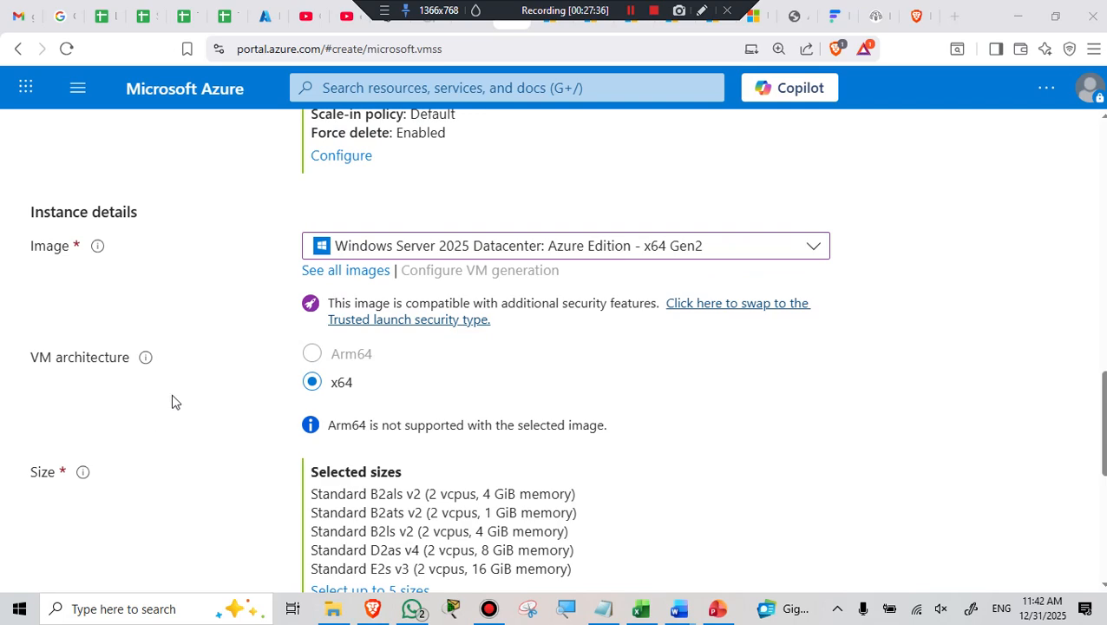
pyautogui.scroll(-5, 171, 401)
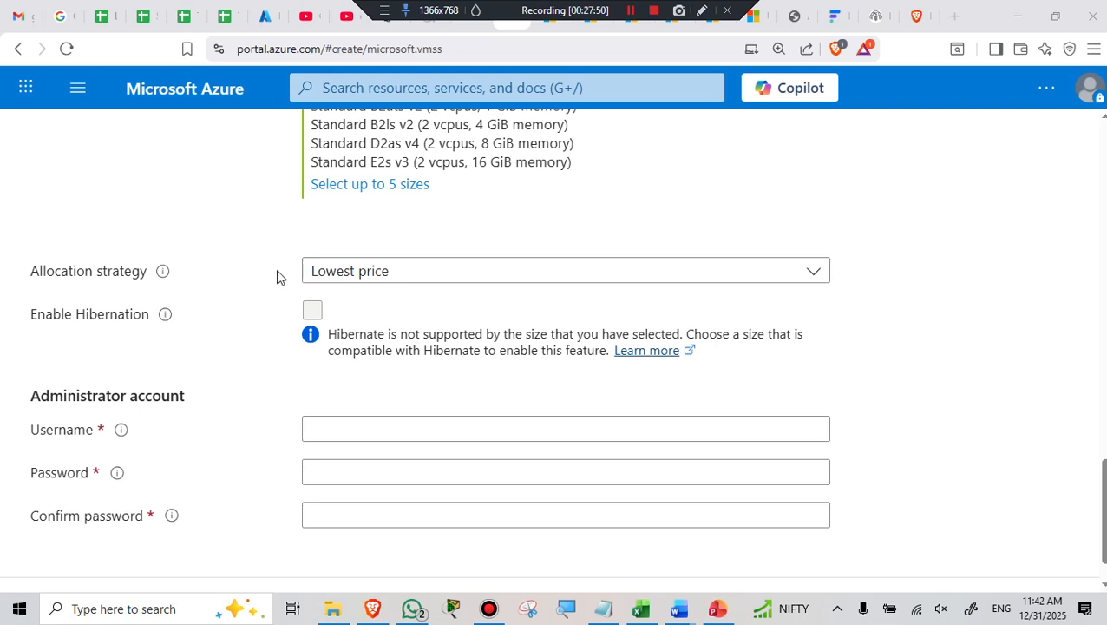
pyautogui.scroll(-1, 276, 280)
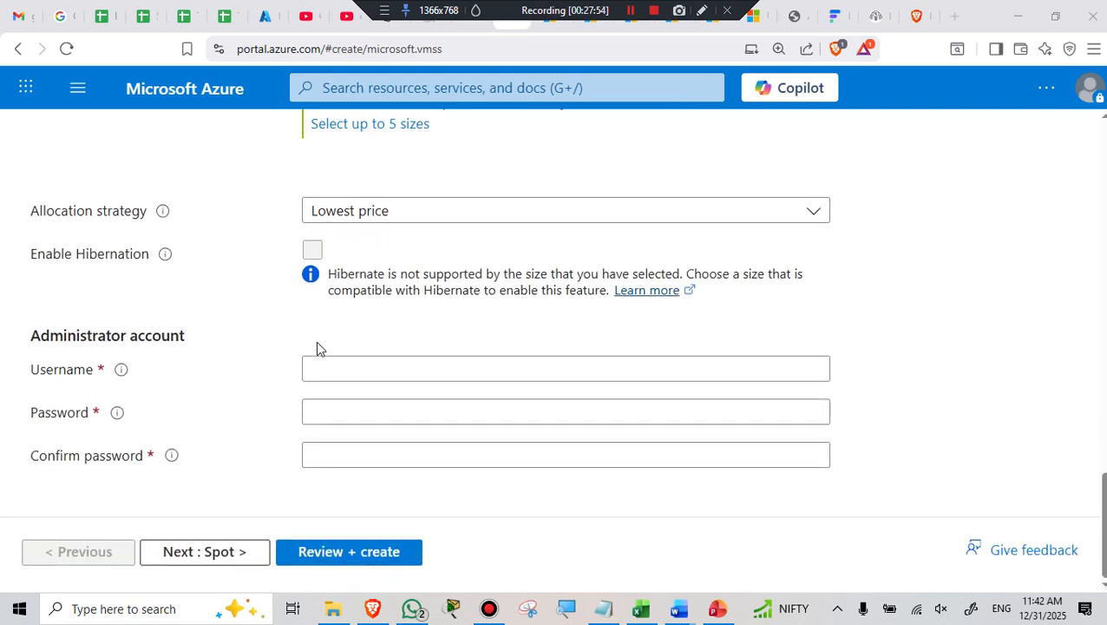
pyautogui.click(341, 365)
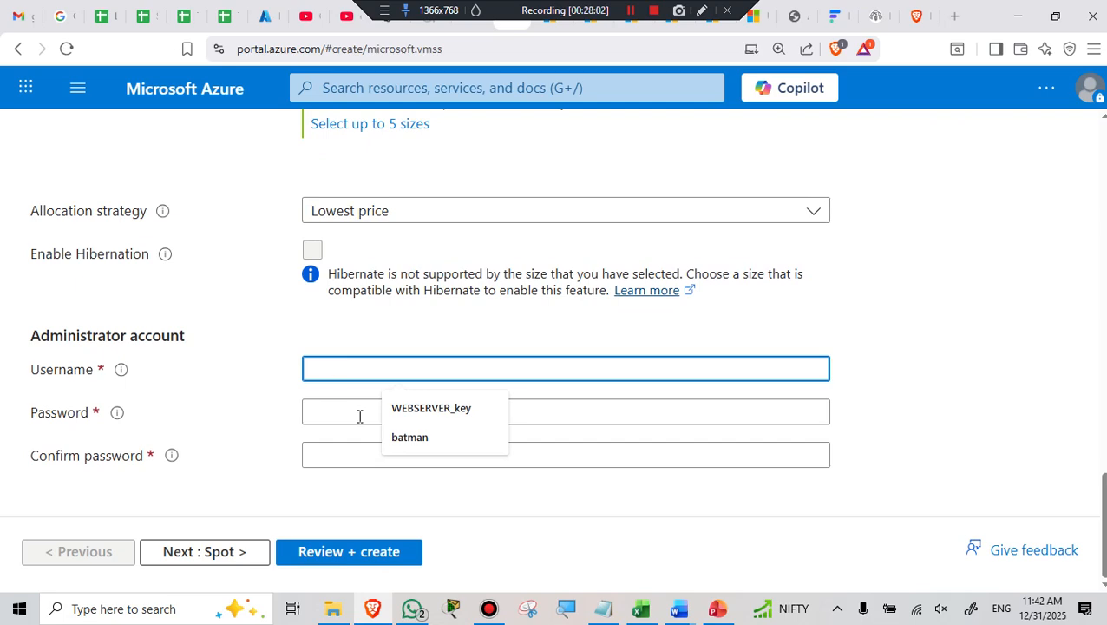
pyautogui.click(405, 437)
pyautogui.click(339, 412)
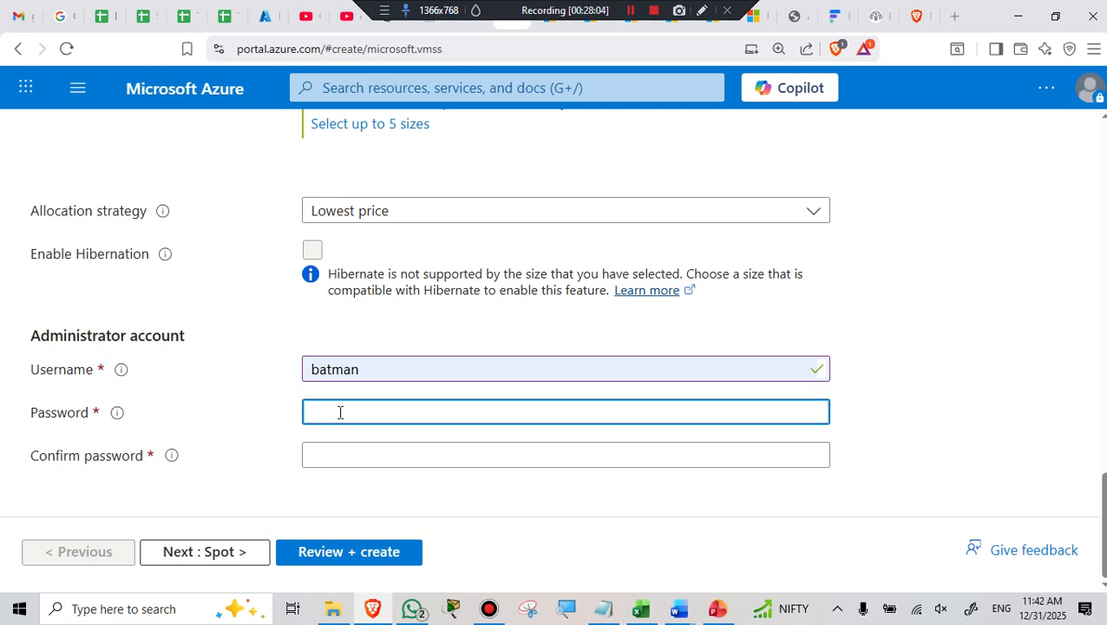
pyautogui.write('••••••••')
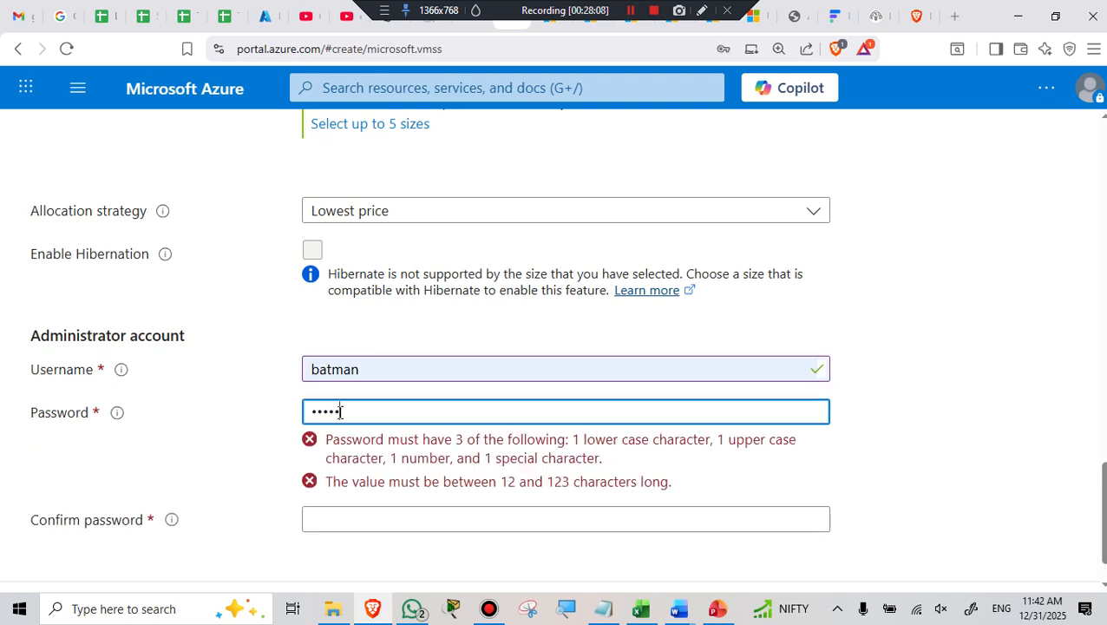
pyautogui.write('••••')
pyautogui.click(333, 455)
pyautogui.write('••••')
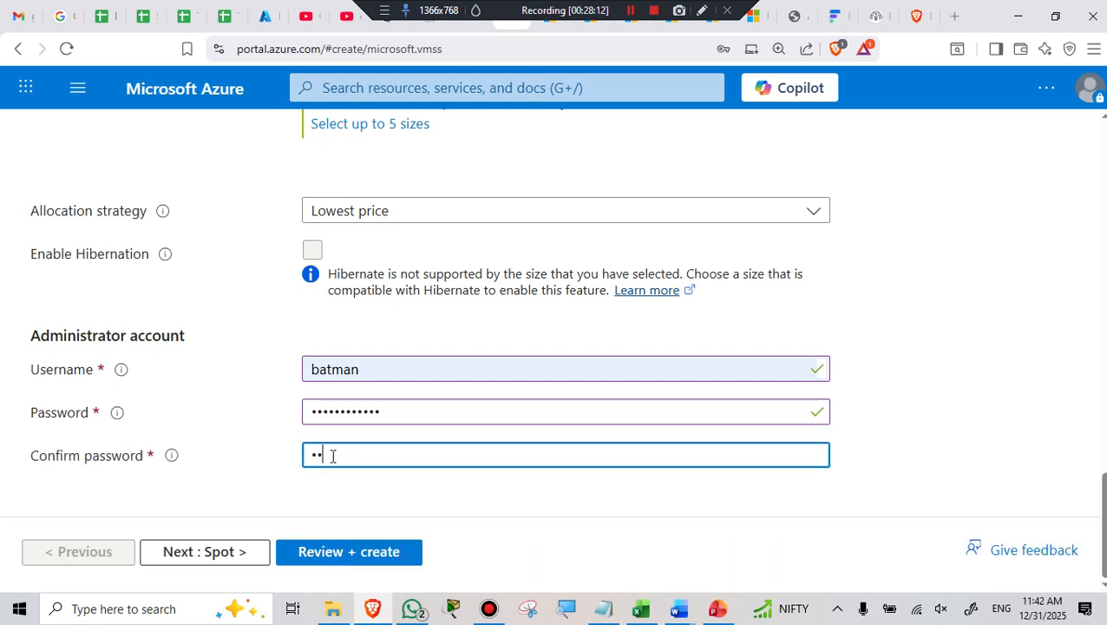
pyautogui.write('••••••••')
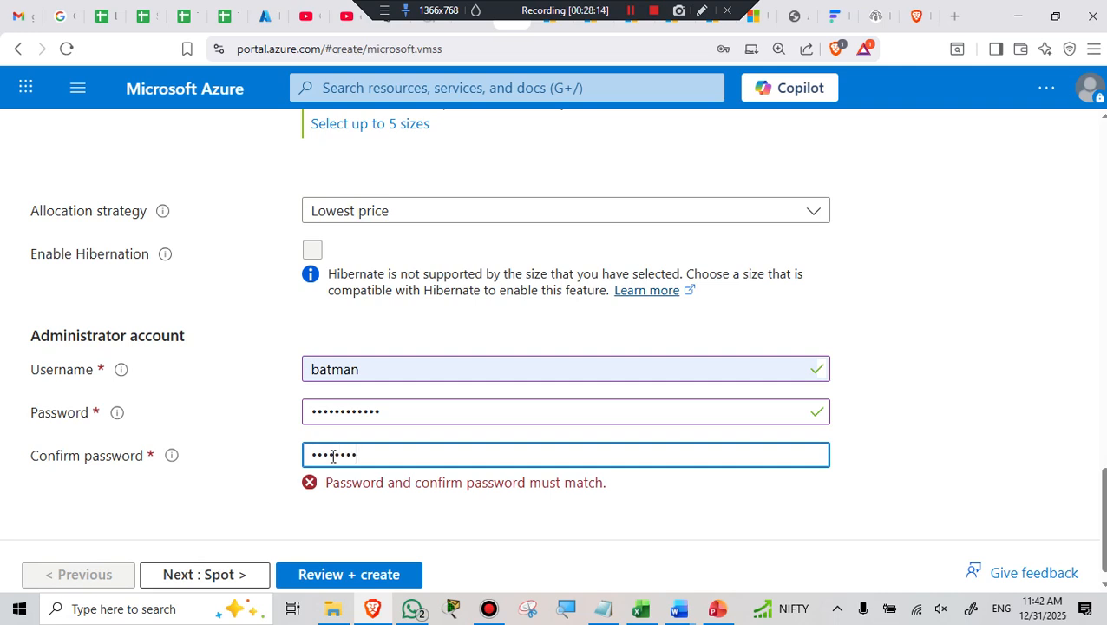
pyautogui.write('•')
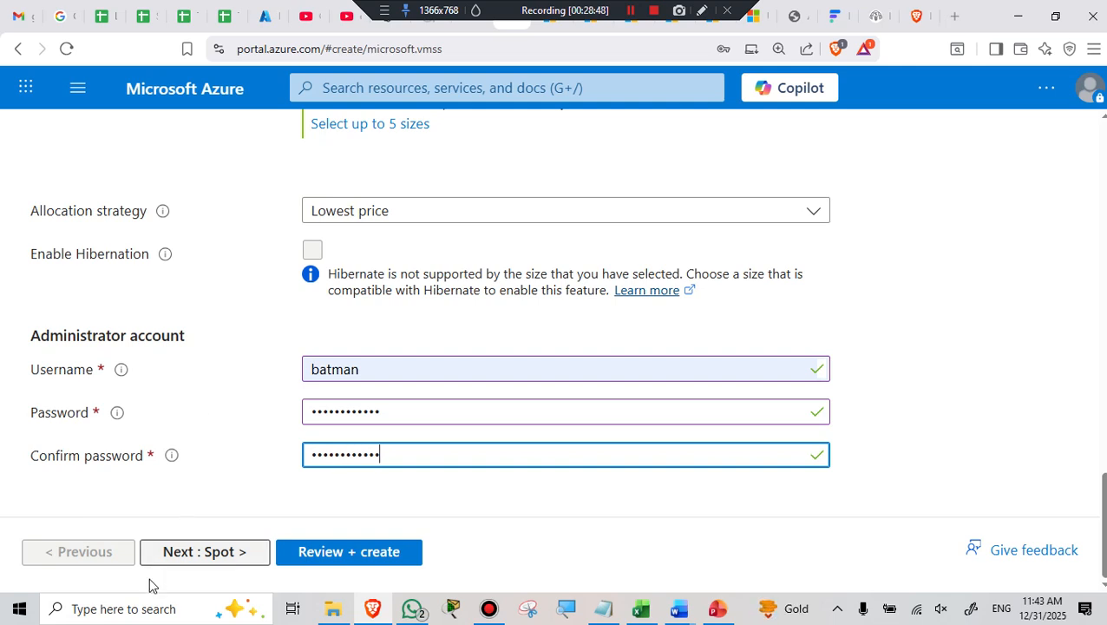
# Continue to the Spot settings, leave the Azure Spot discount off, and proceed to the disk settings
pyautogui.click(199, 556)
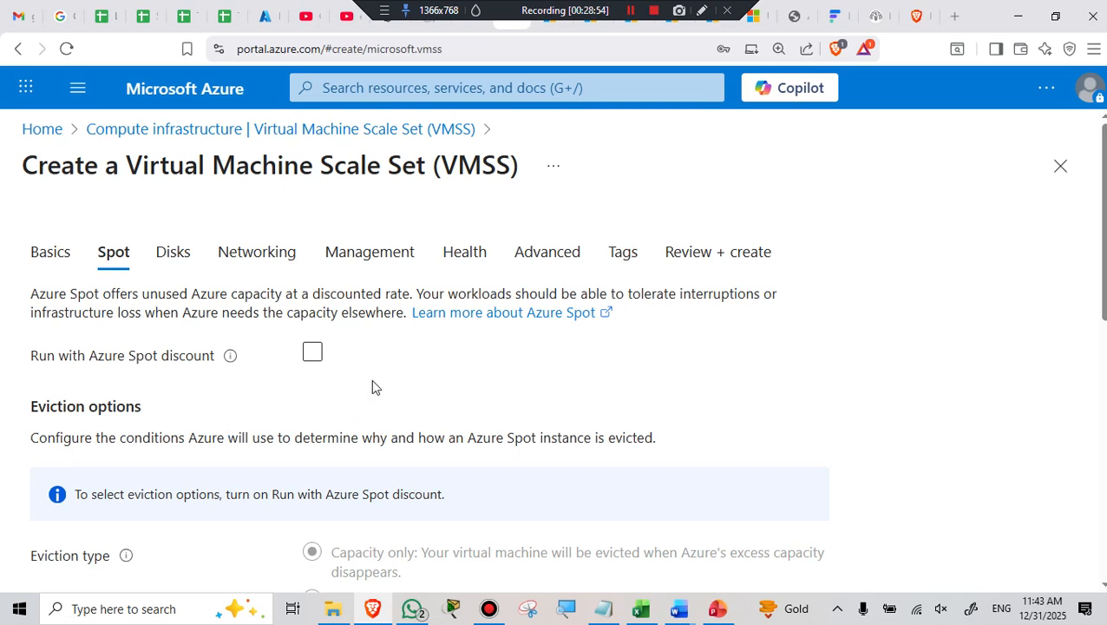
pyautogui.scroll(-2, 374, 380)
pyautogui.scroll(-6, 374, 380)
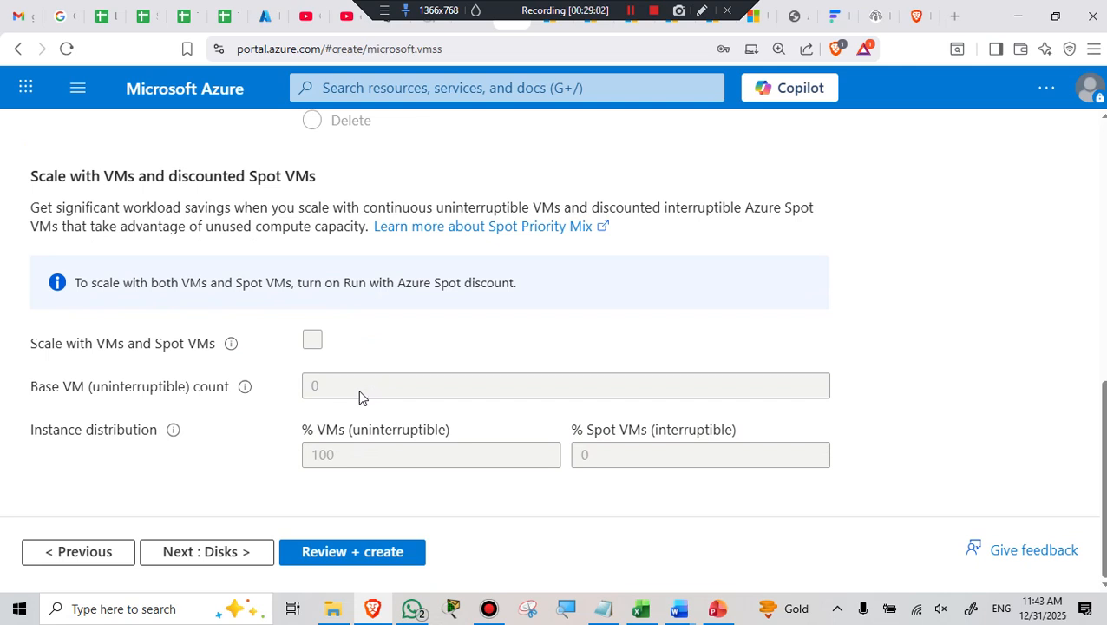
pyautogui.click(226, 553)
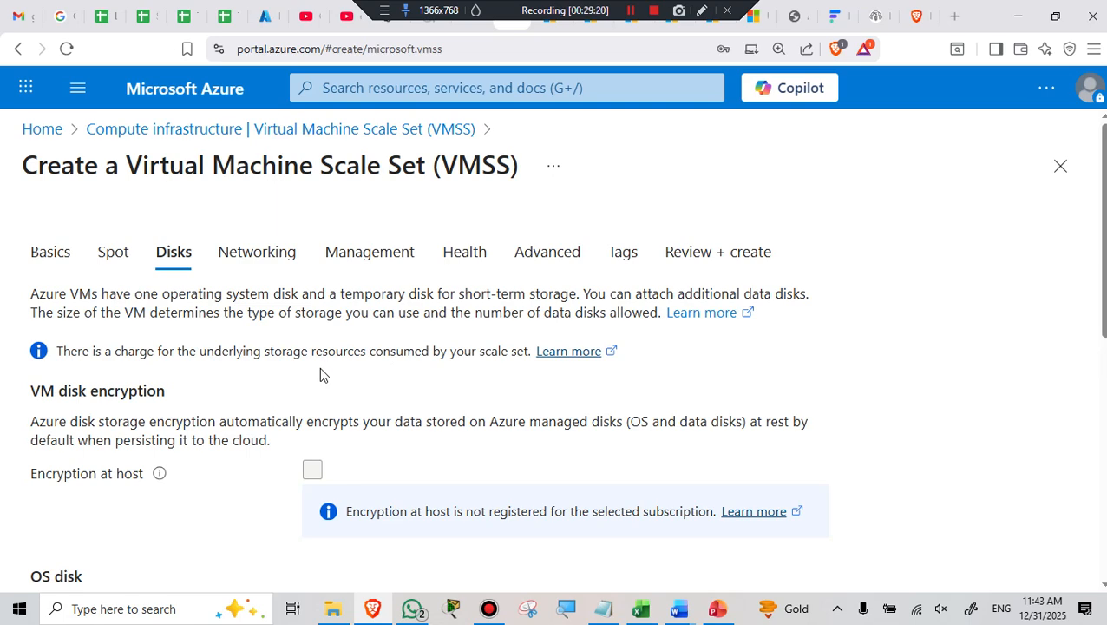
# Set the OS disk size to 256 GiB (P15), after trying 512 GiB (P20)
pyautogui.scroll(-3, 320, 372)
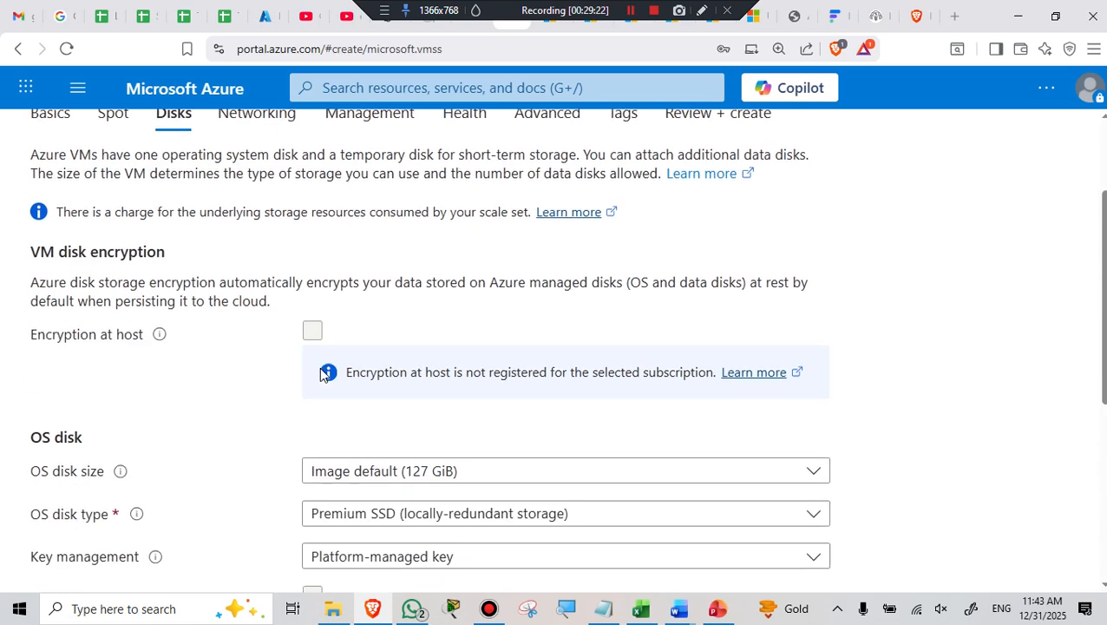
pyautogui.scroll(-1, 319, 371)
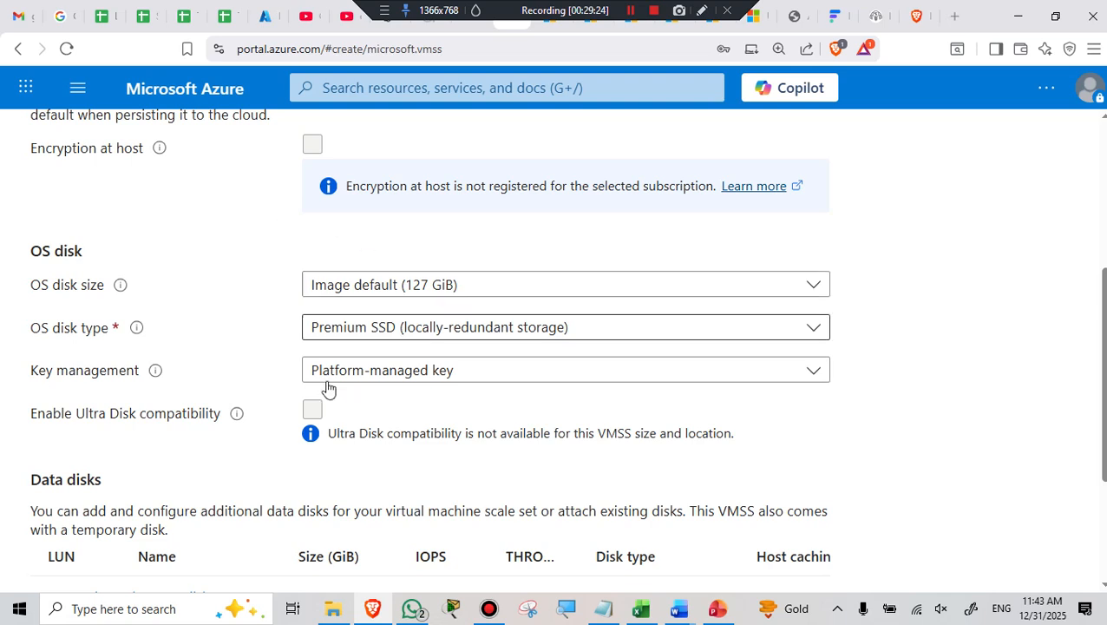
pyautogui.click(363, 295)
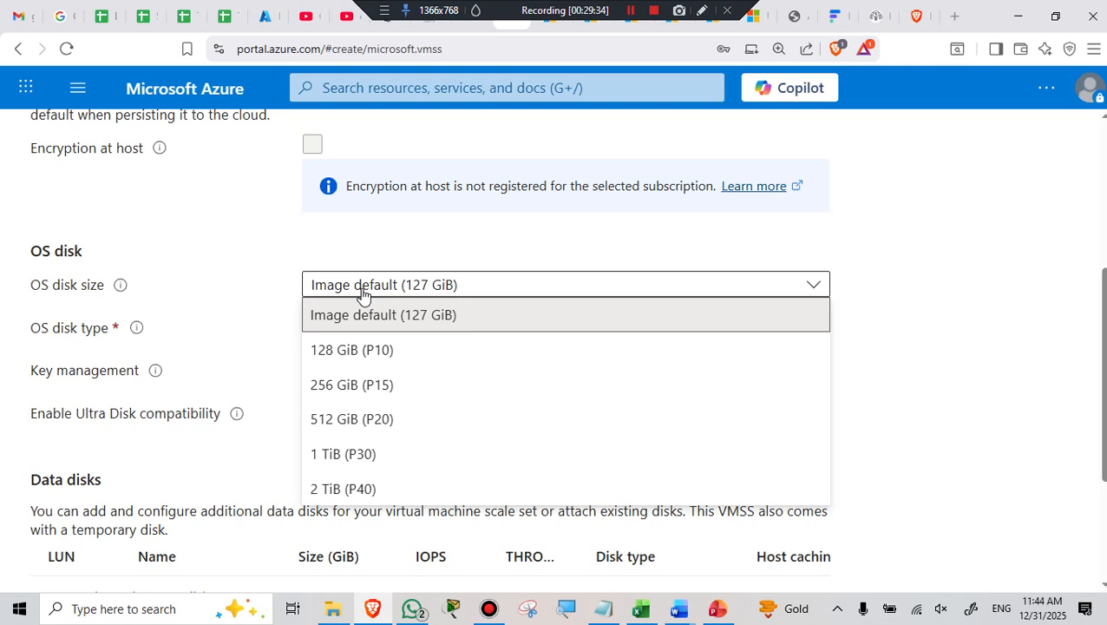
pyautogui.click(335, 425)
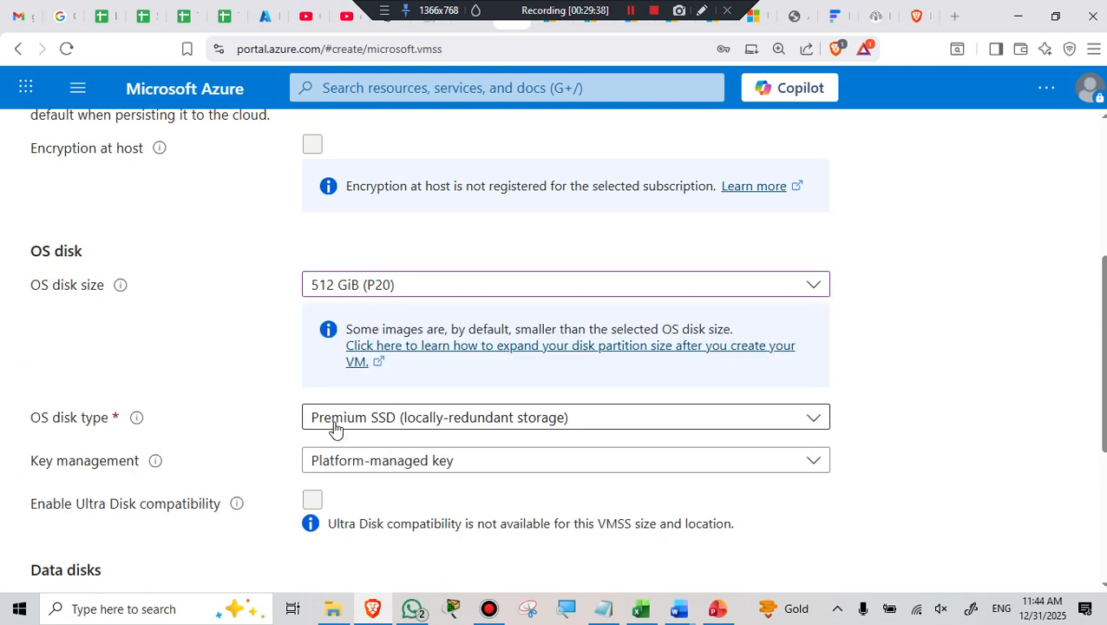
pyautogui.click(578, 289)
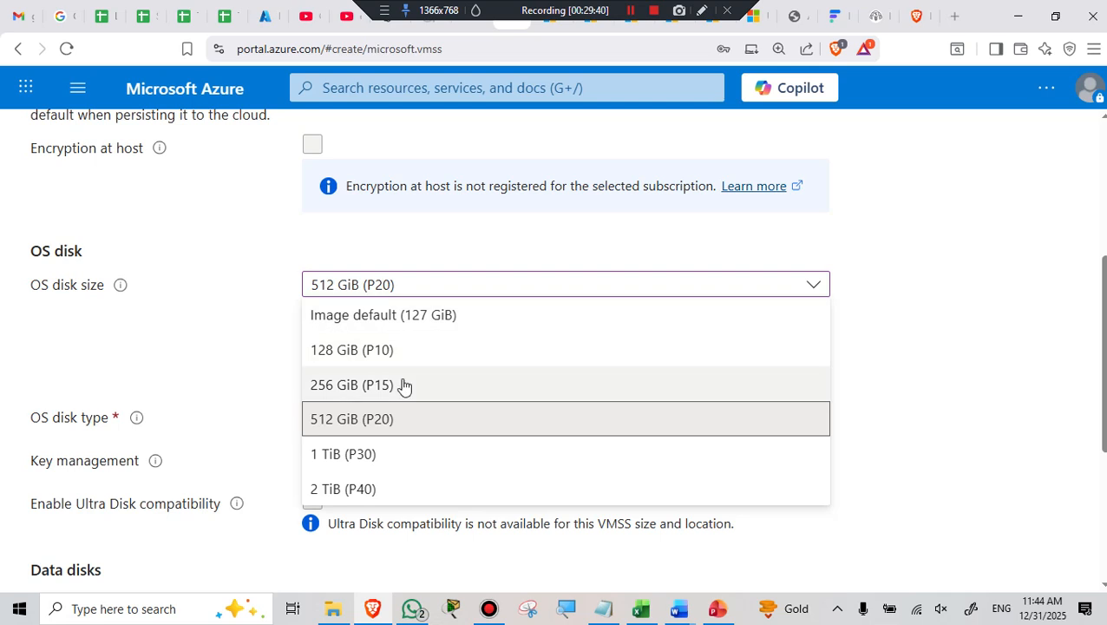
pyautogui.click(368, 391)
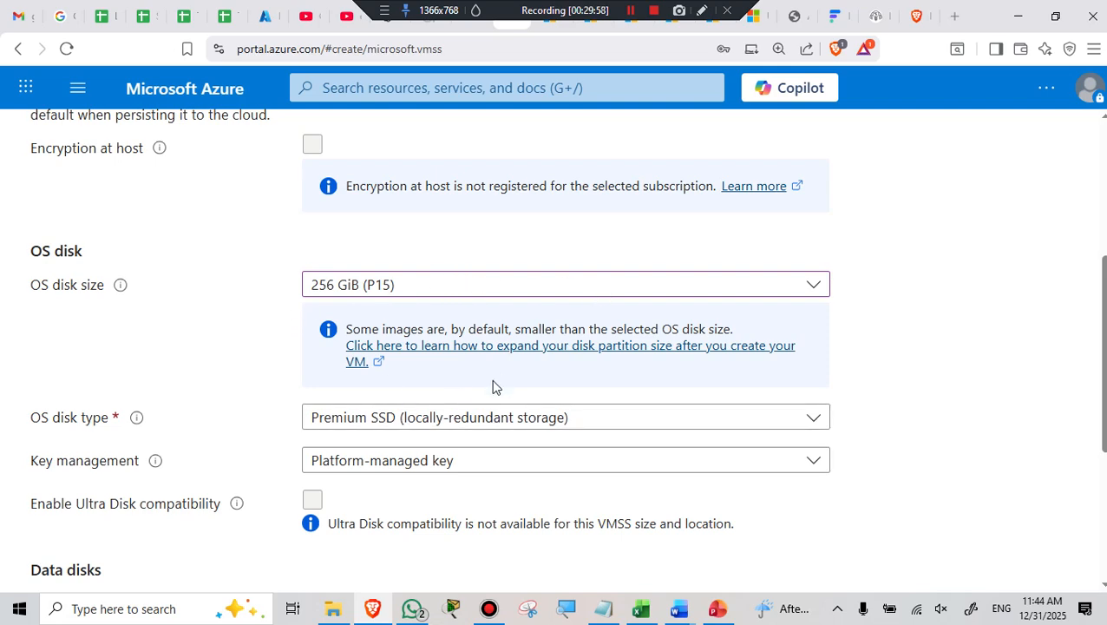
# Start a new data disk for the scale set and set its size to 128 GiB (P10)
pyautogui.scroll(-2, 493, 386)
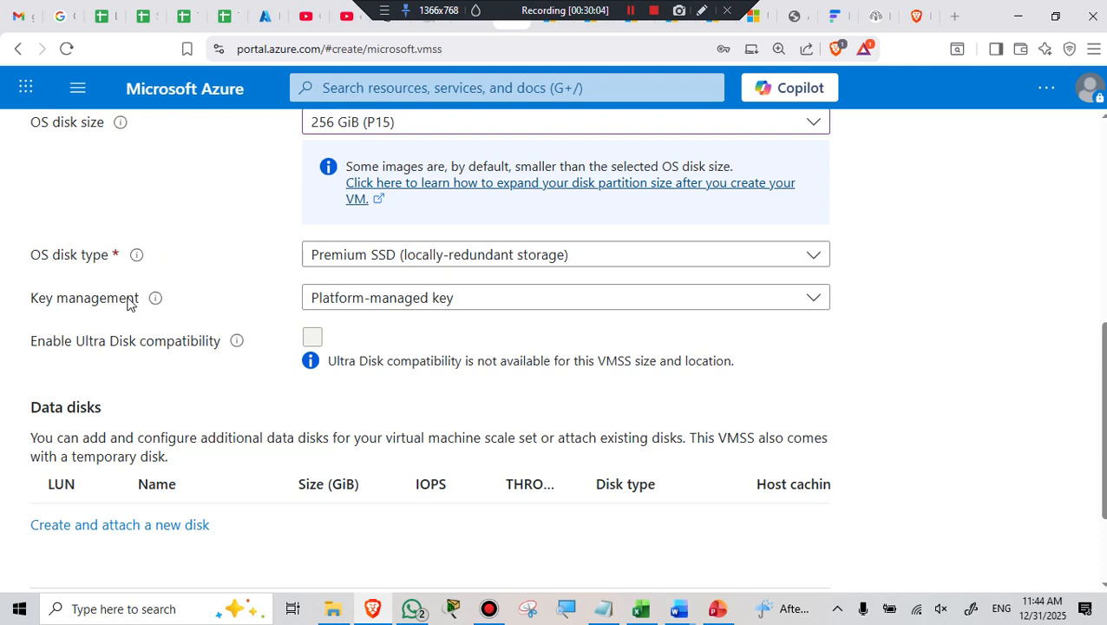
pyautogui.scroll(-2, 441, 426)
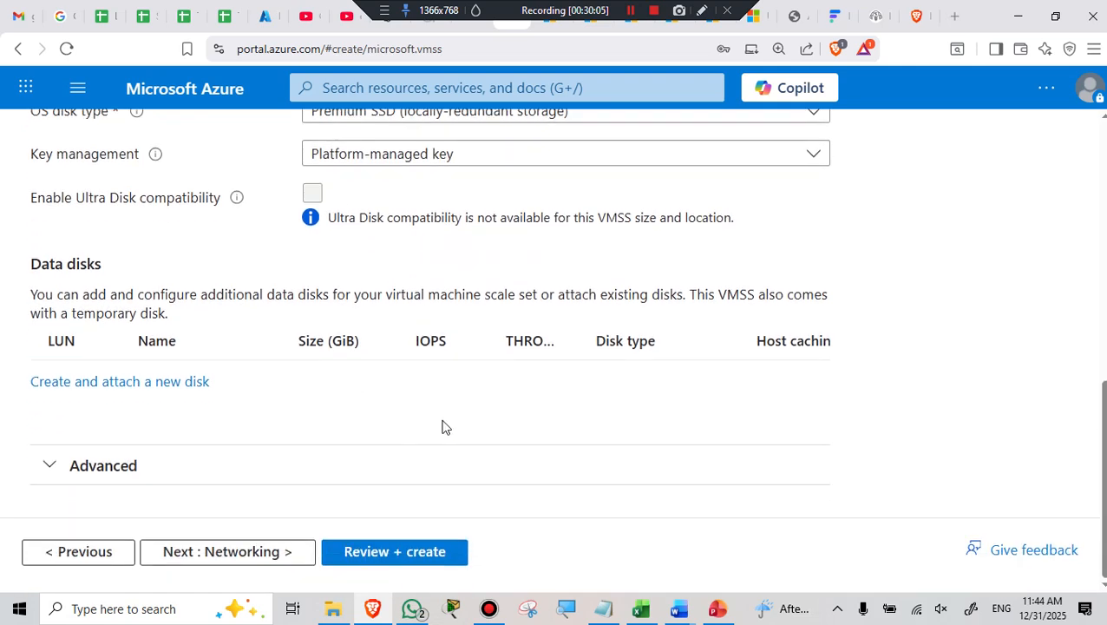
pyautogui.click(93, 382)
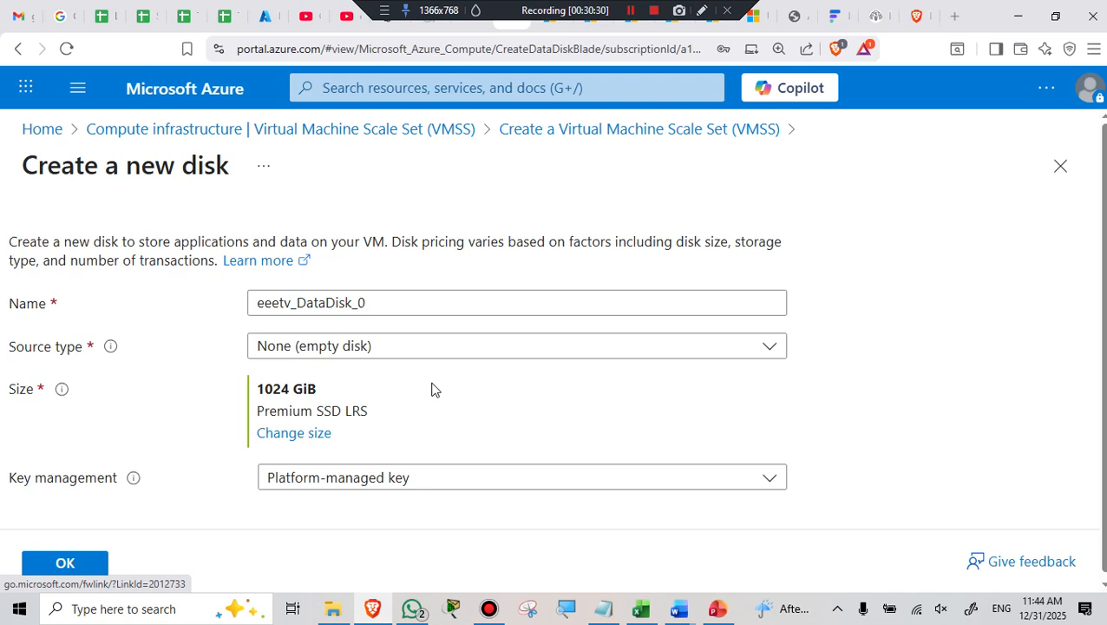
pyautogui.scroll(-1, 431, 390)
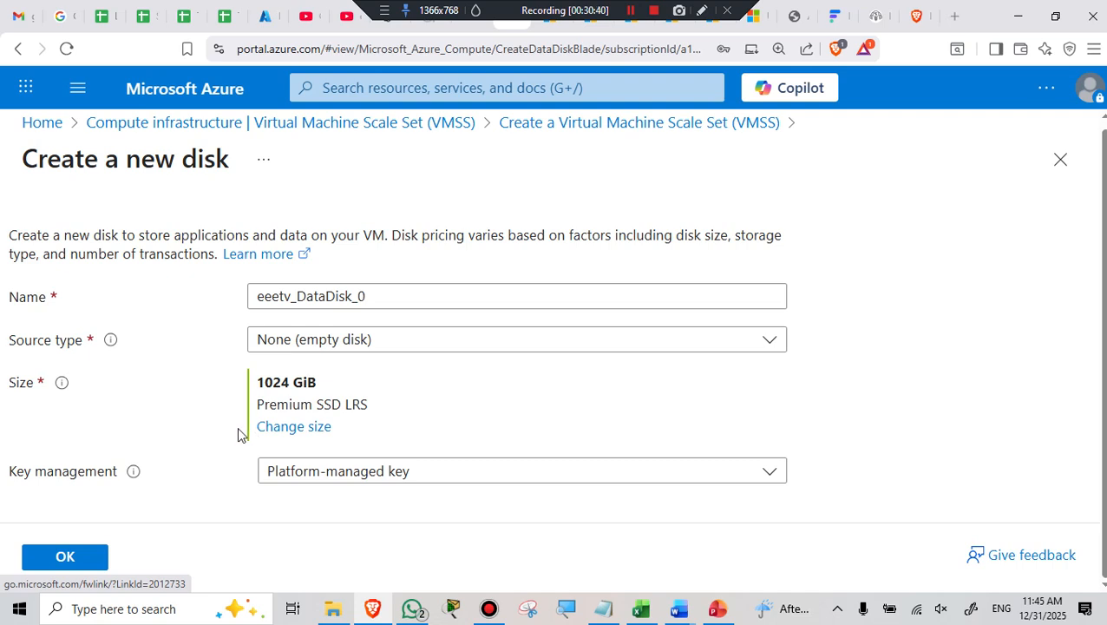
pyautogui.click(296, 429)
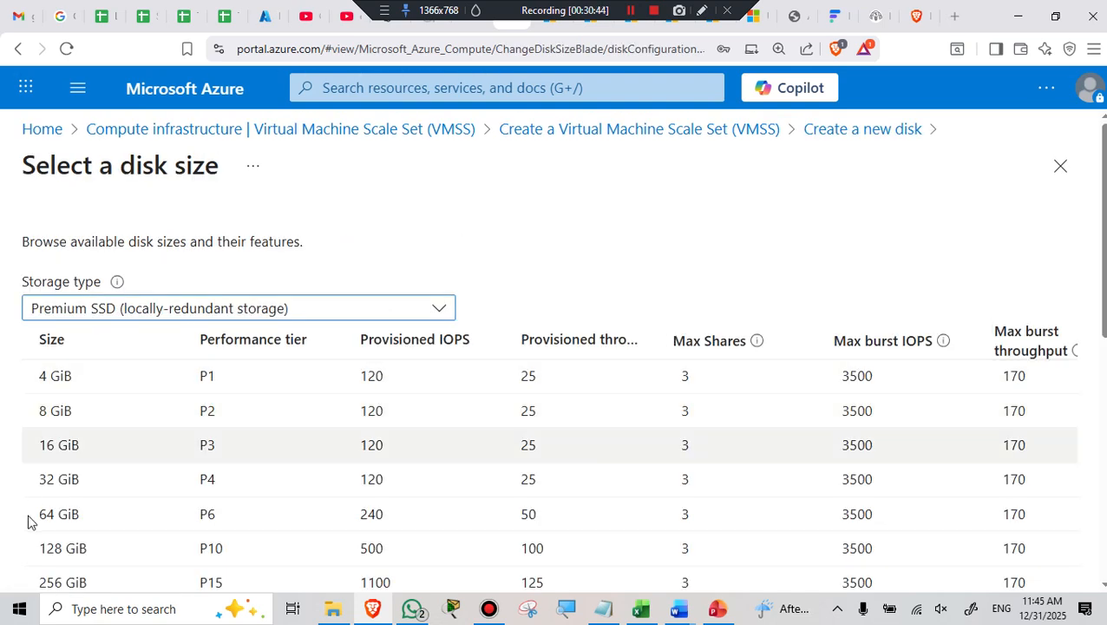
pyautogui.scroll(-1, 56, 506)
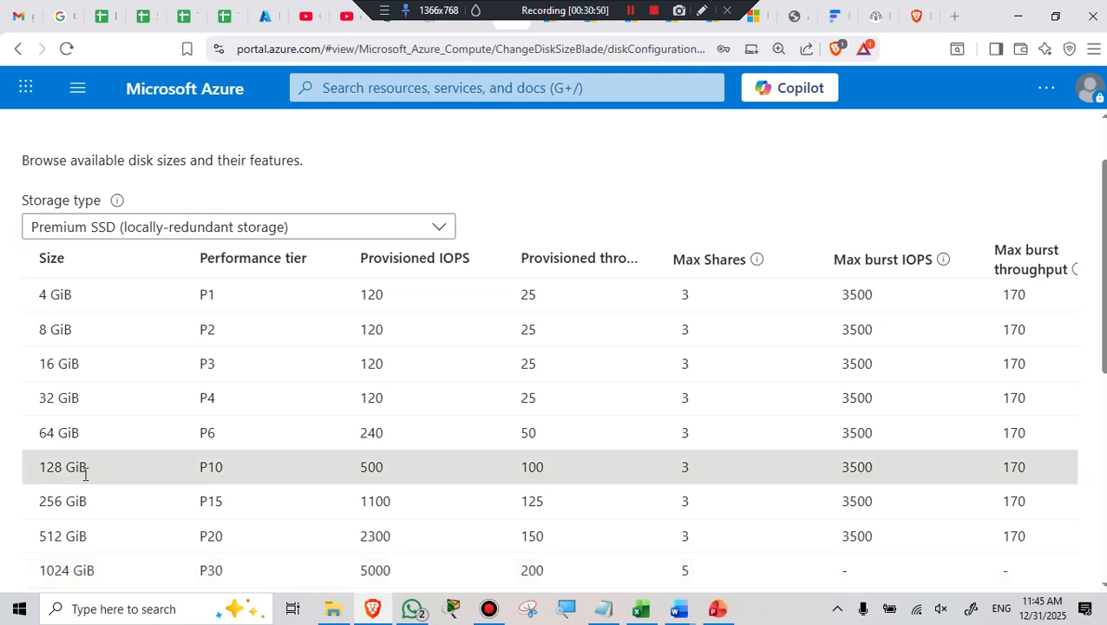
pyautogui.scroll(-5, 98, 471)
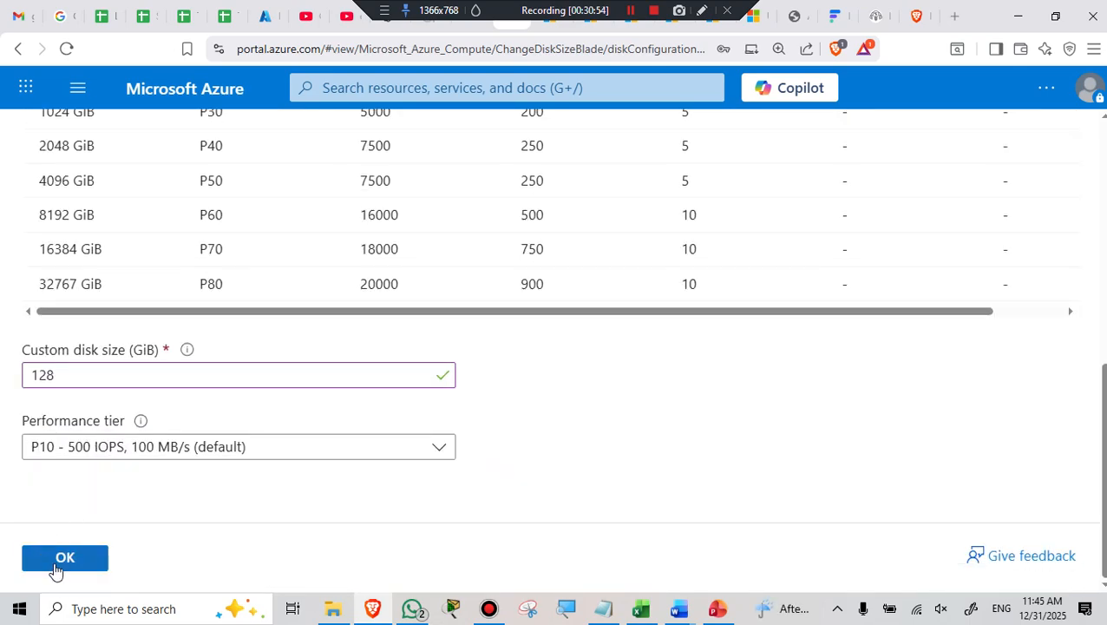
pyautogui.click(61, 559)
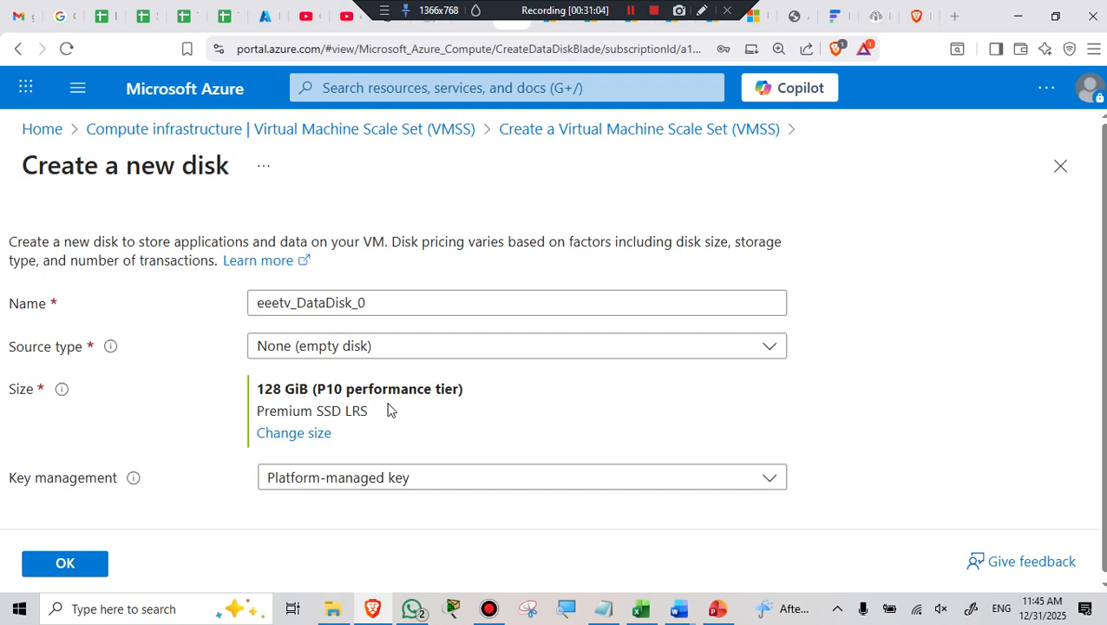
# Rename the new data disk as D_drive
pyautogui.click(369, 304)
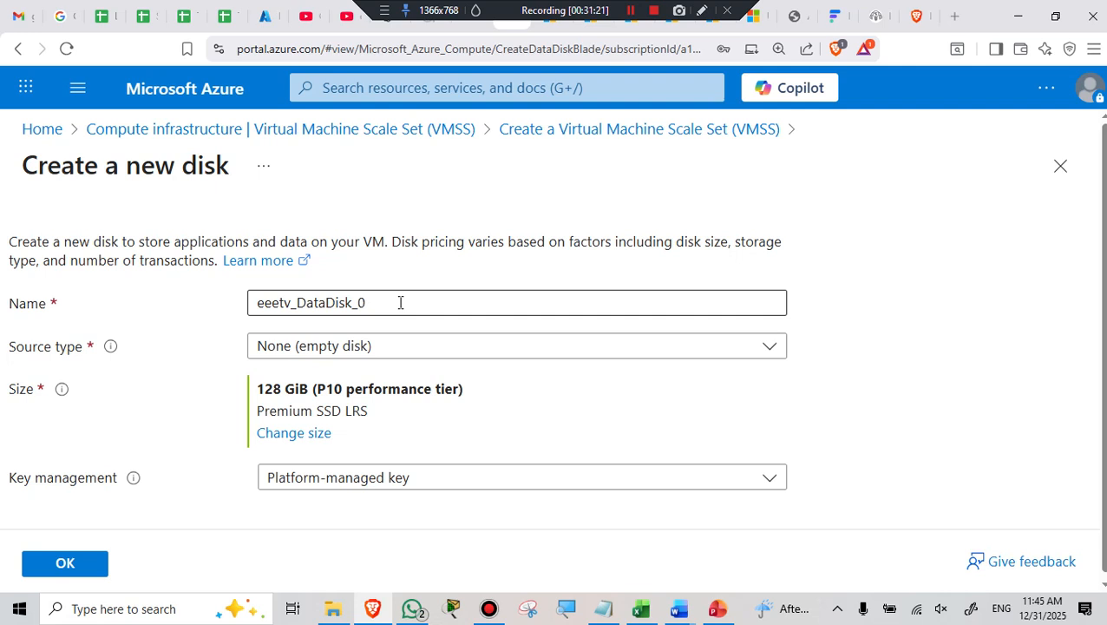
pyautogui.moveTo(400, 302); pyautogui.dragTo(192, 284)
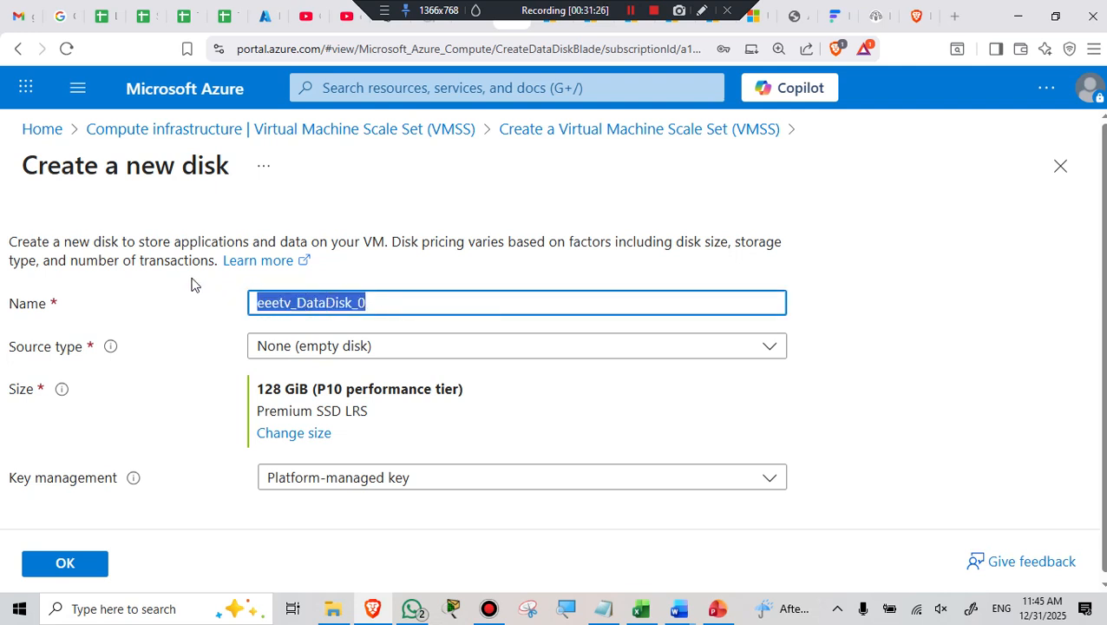
pyautogui.write('d')
pyautogui.press('BackSpace')
pyautogui.write('D')
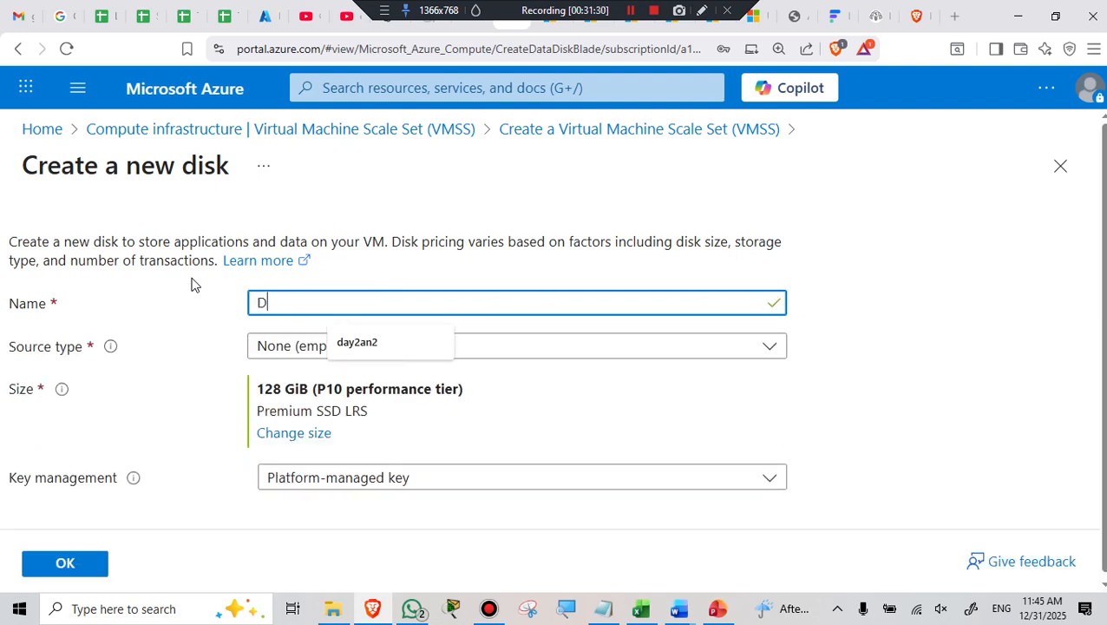
pyautogui.write('_d')
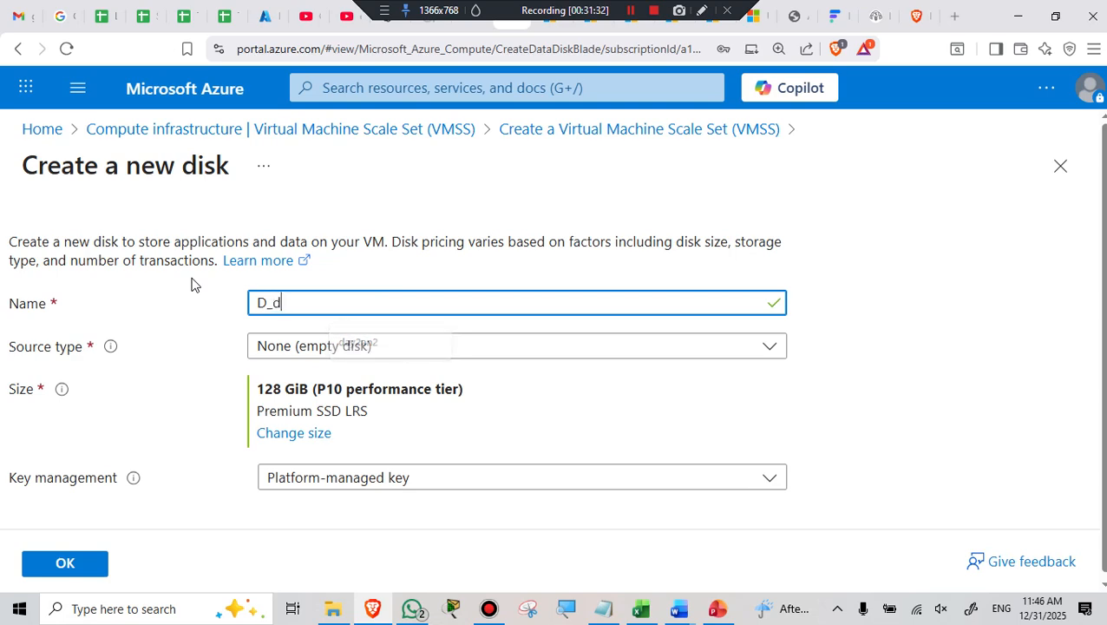
pyautogui.write('rive')
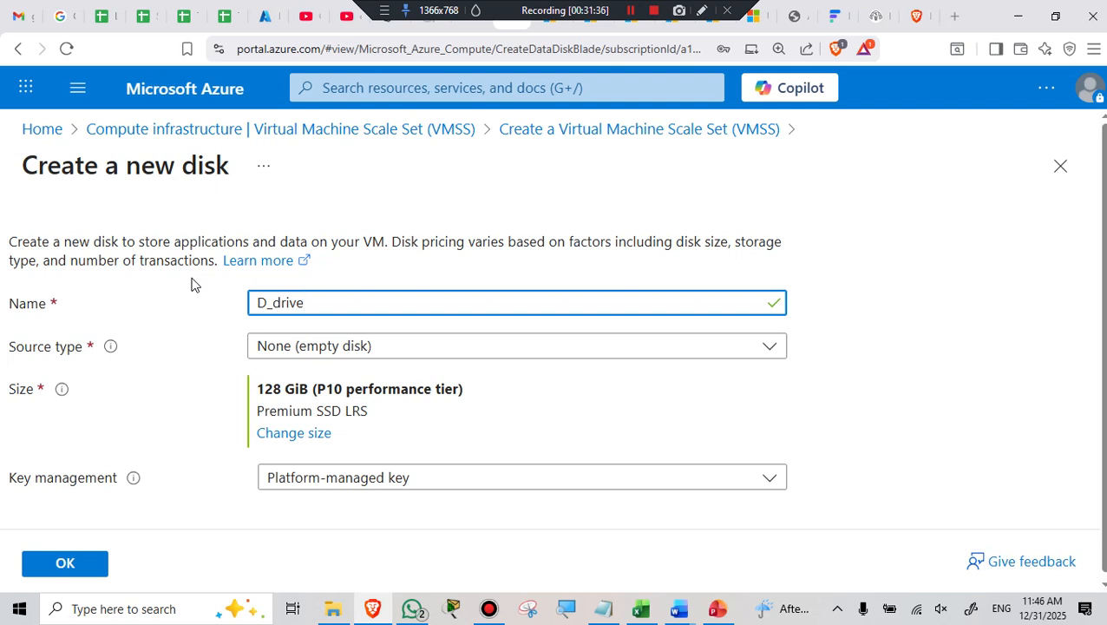
# Check the source type options, keep None (empty disk), and confirm creating the data disk
pyautogui.moveTo(96, 357)
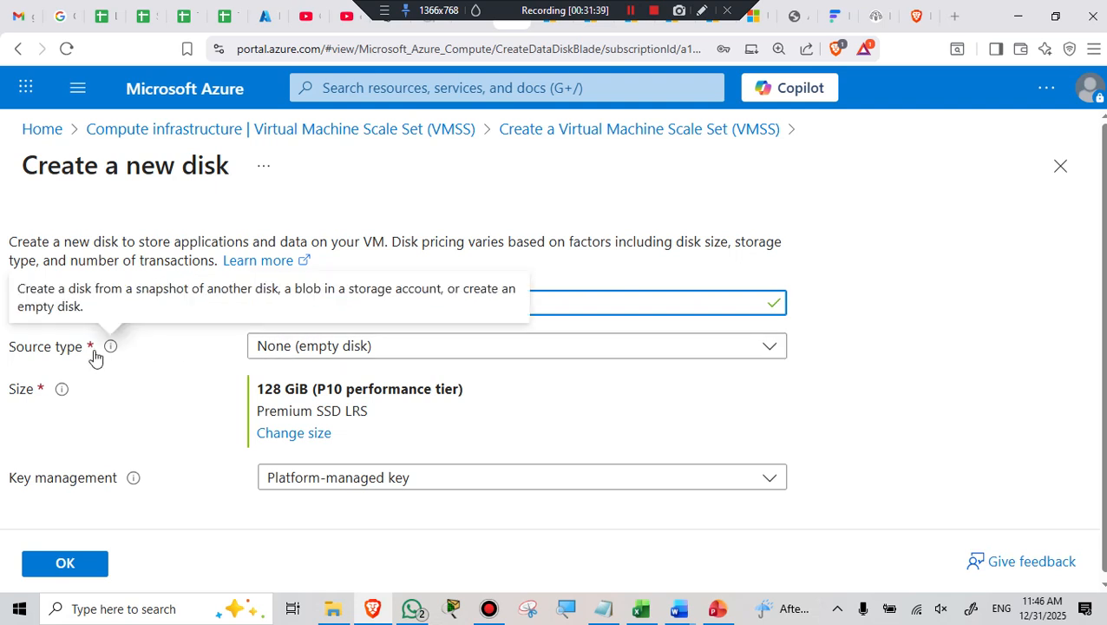
pyautogui.click(305, 354)
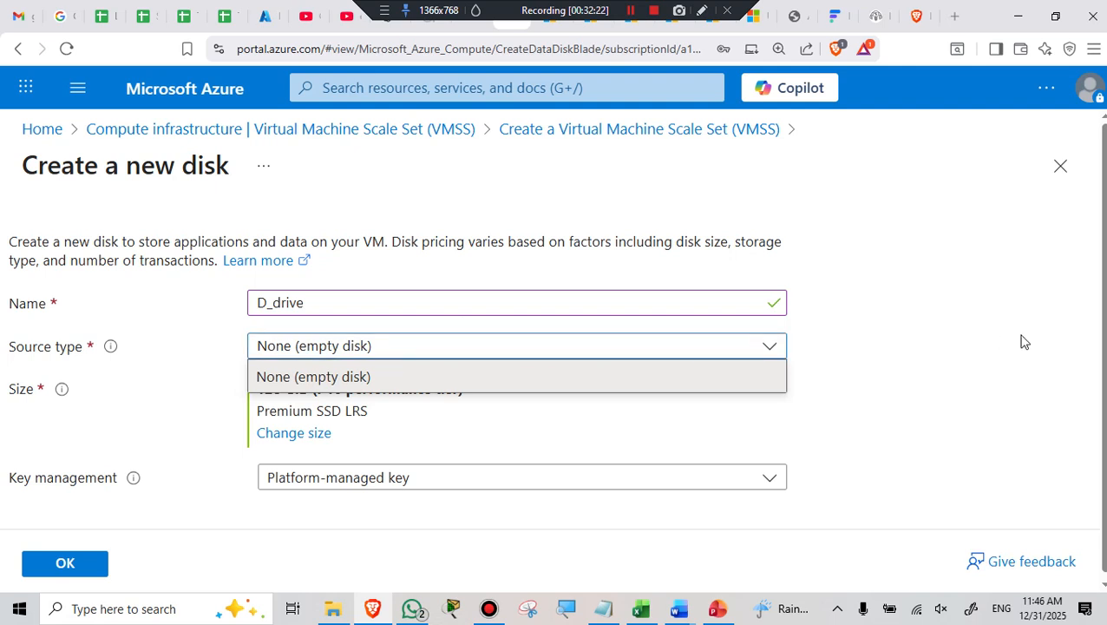
pyautogui.click(926, 339)
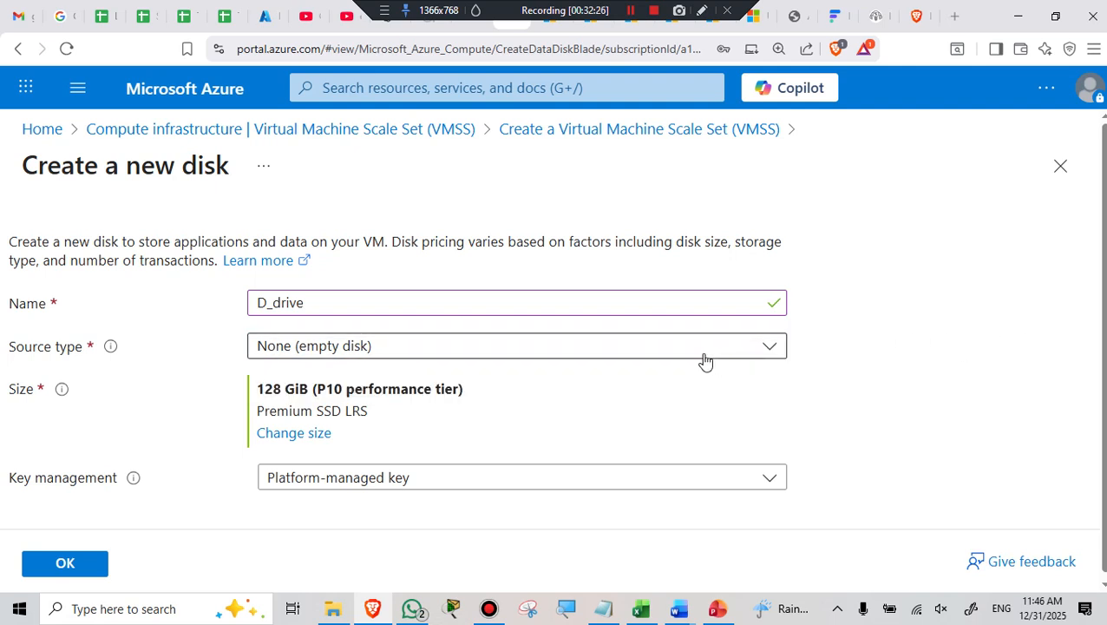
pyautogui.scroll(-1, 515, 418)
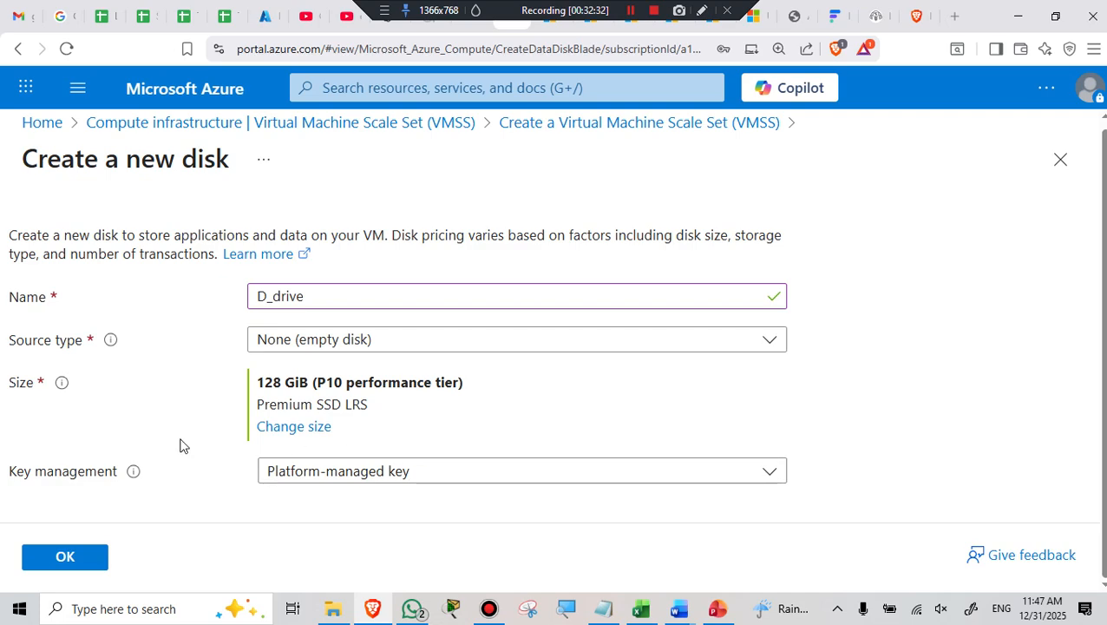
pyautogui.click(66, 560)
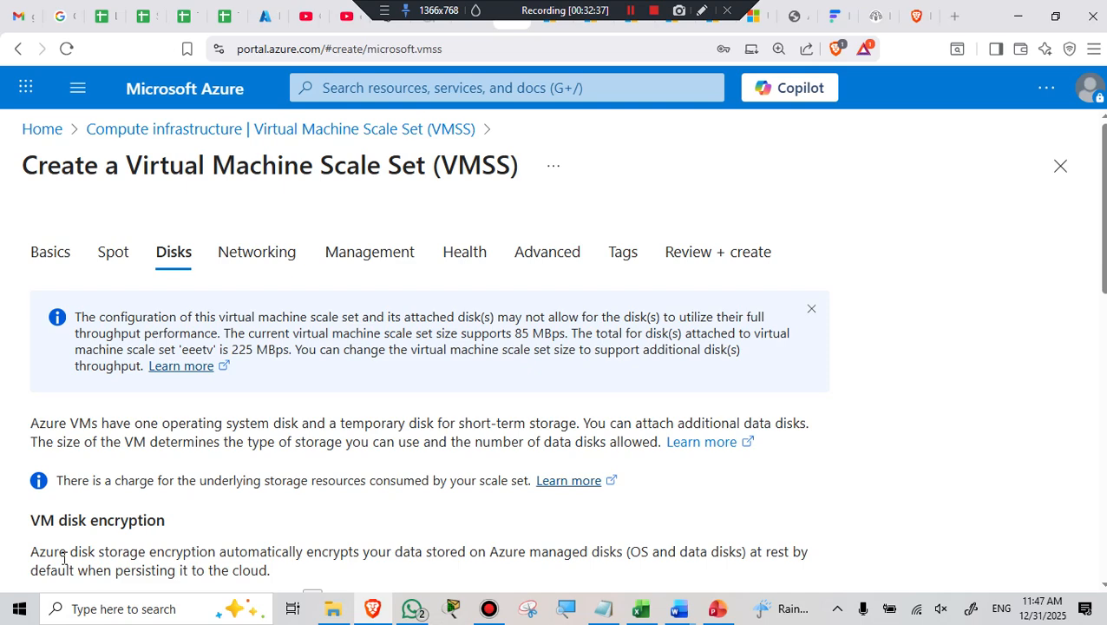
# Set the host caching of the D_drive data disk to Read/write
pyautogui.scroll(-3, 278, 386)
pyautogui.scroll(-6, 278, 385)
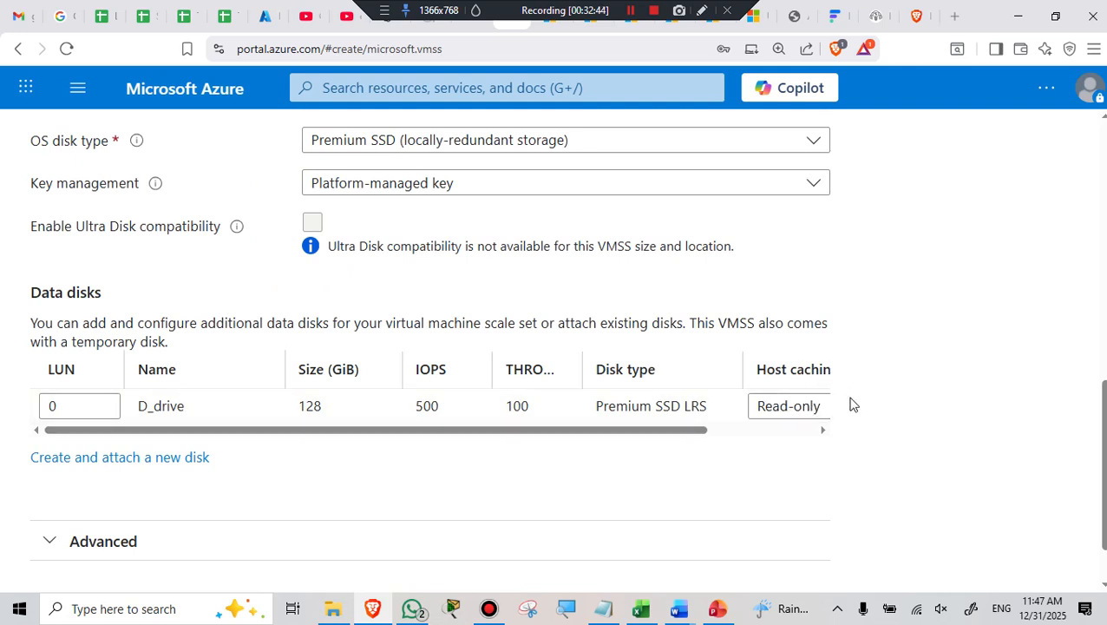
pyautogui.moveTo(685, 432); pyautogui.dragTo(775, 431)
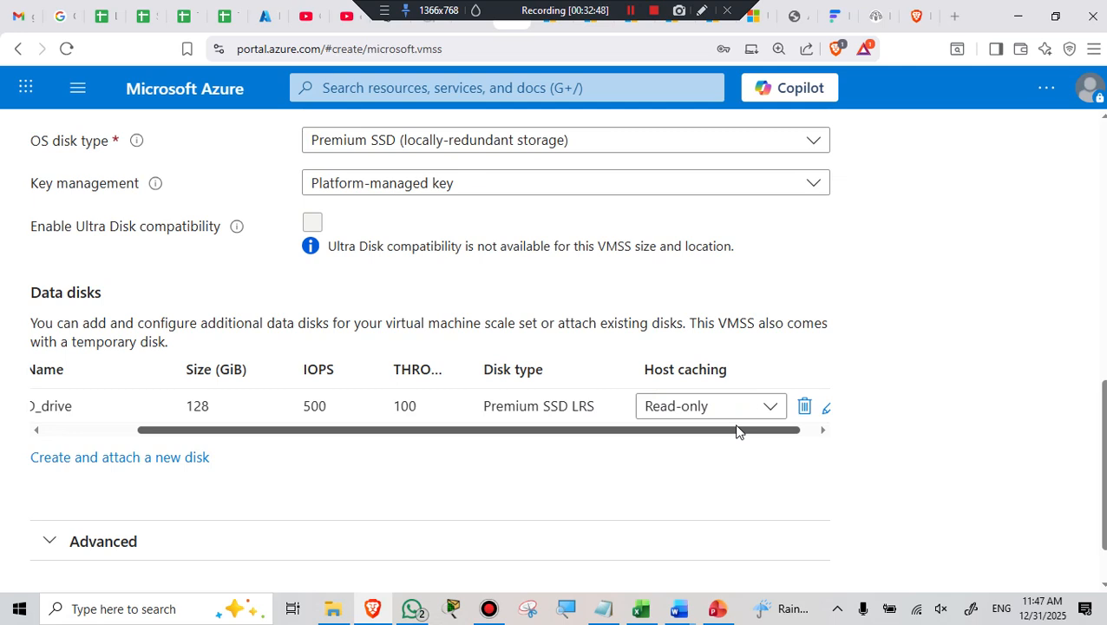
pyautogui.click(766, 408)
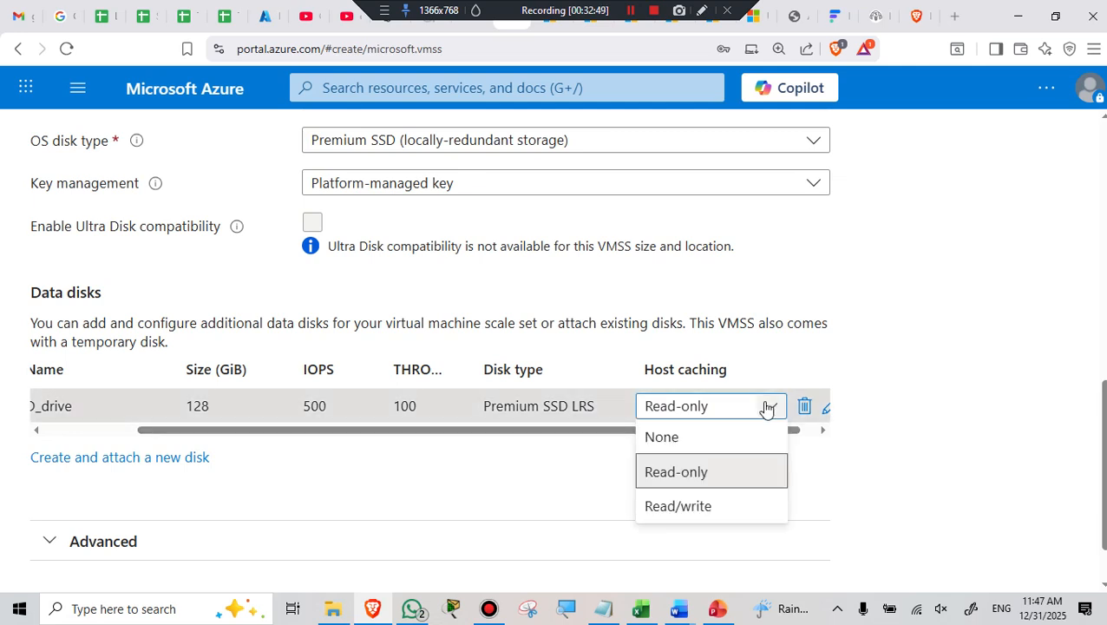
pyautogui.click(677, 511)
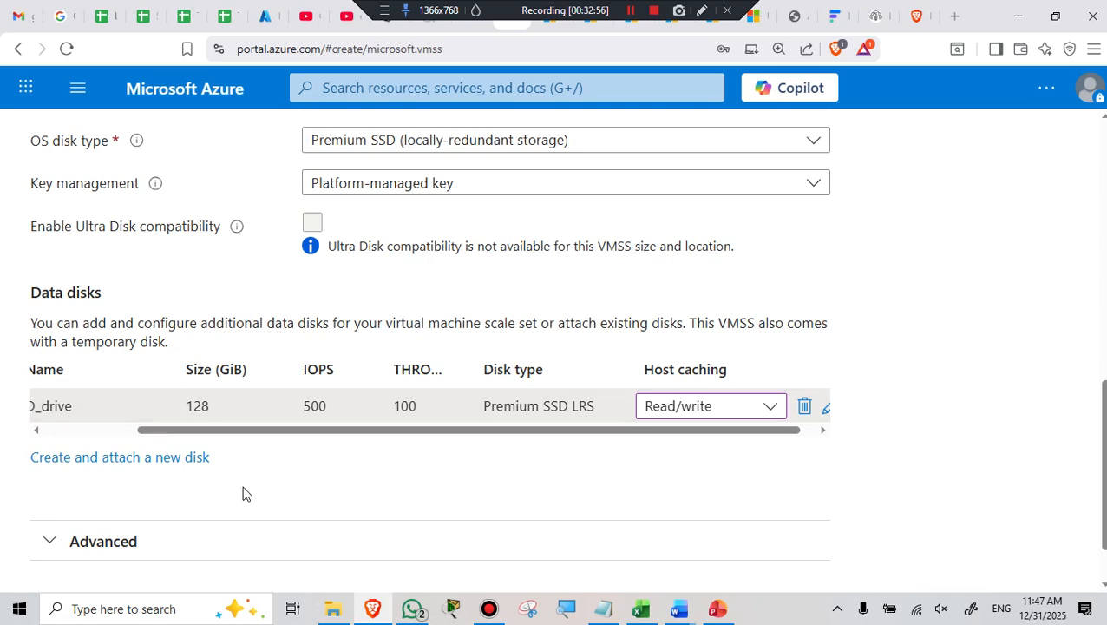
# Review the completed disk settings and continue to the networking settings
pyautogui.scroll(-1, 250, 491)
pyautogui.scroll(4, 267, 470)
pyautogui.scroll(8, 267, 470)
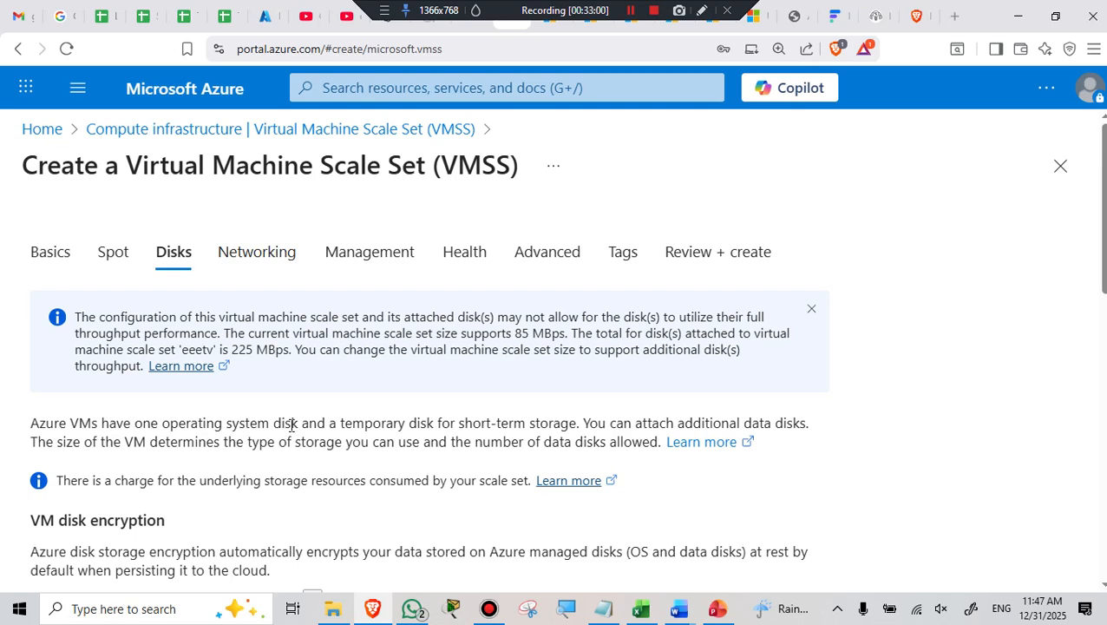
pyautogui.scroll(-10, 385, 375)
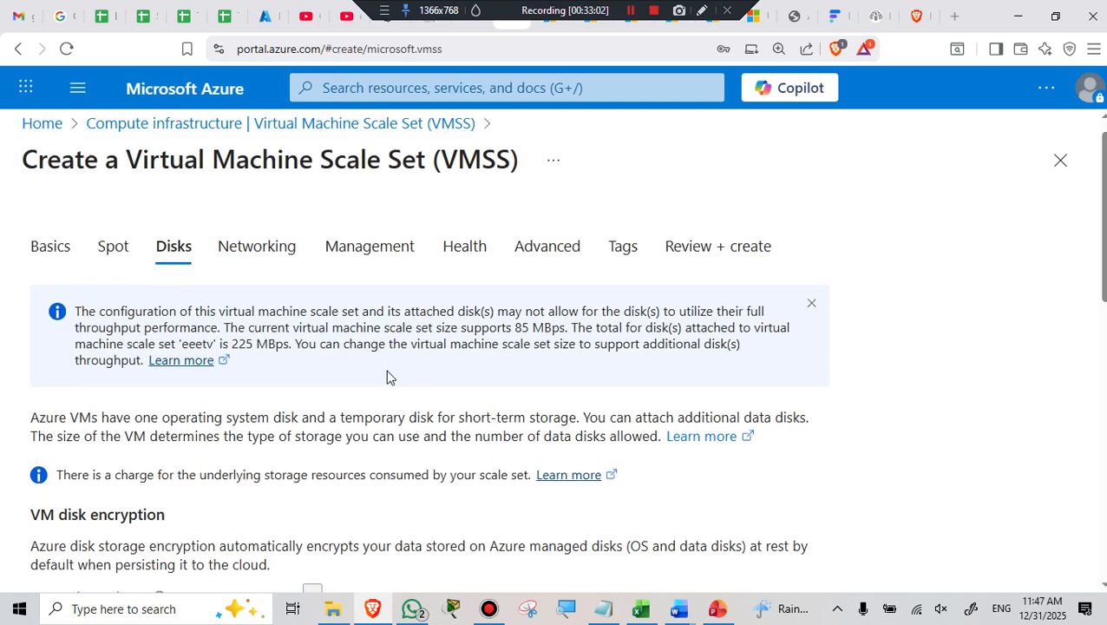
pyautogui.click(249, 562)
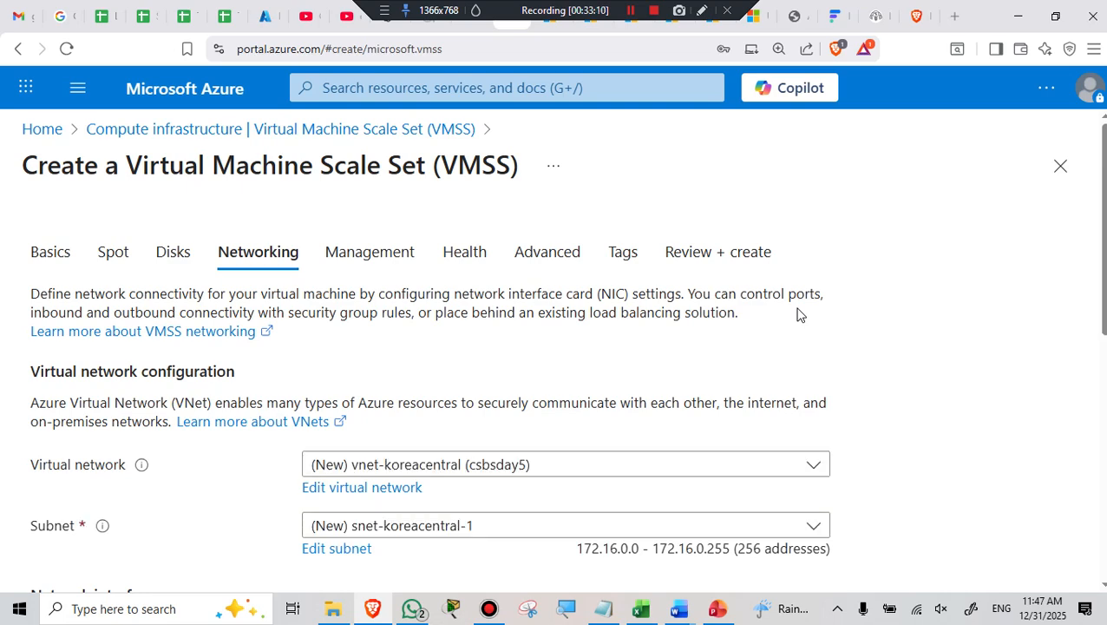
# Open the new virtual network for editing and rename it as airtel
pyautogui.scroll(-1, 867, 312)
pyautogui.scroll(-1, 901, 300)
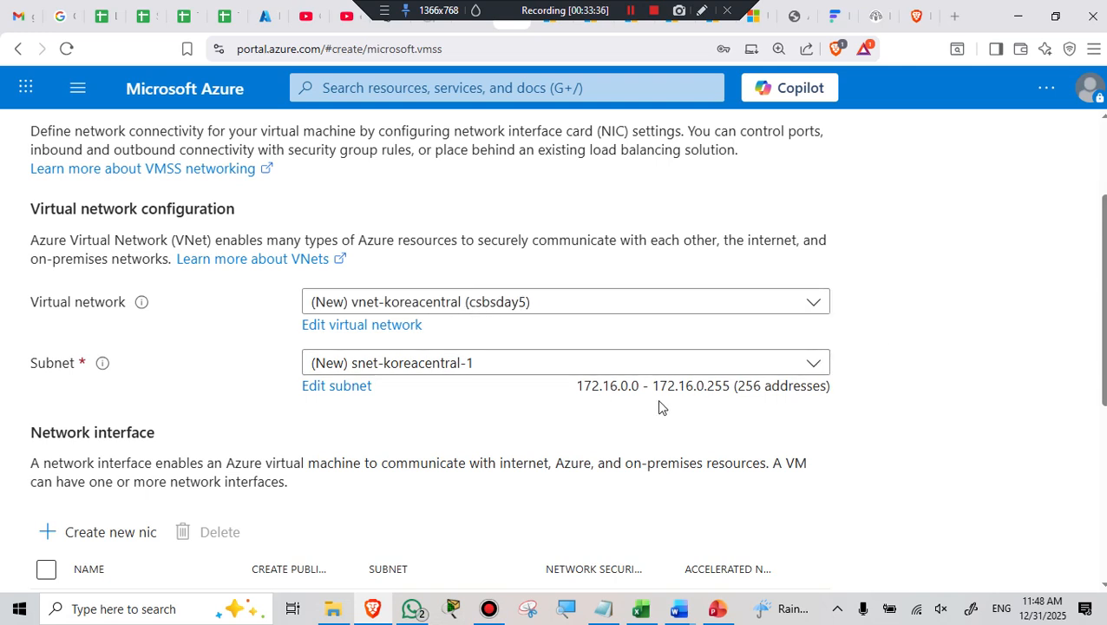
pyautogui.click(371, 328)
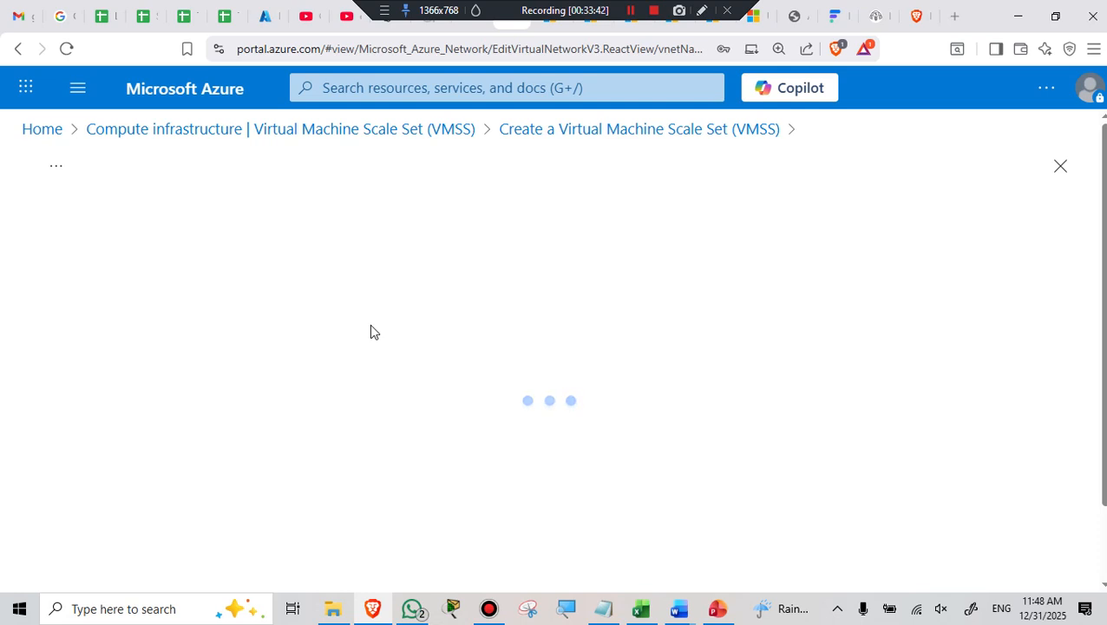
pyautogui.scroll(-1, 437, 304)
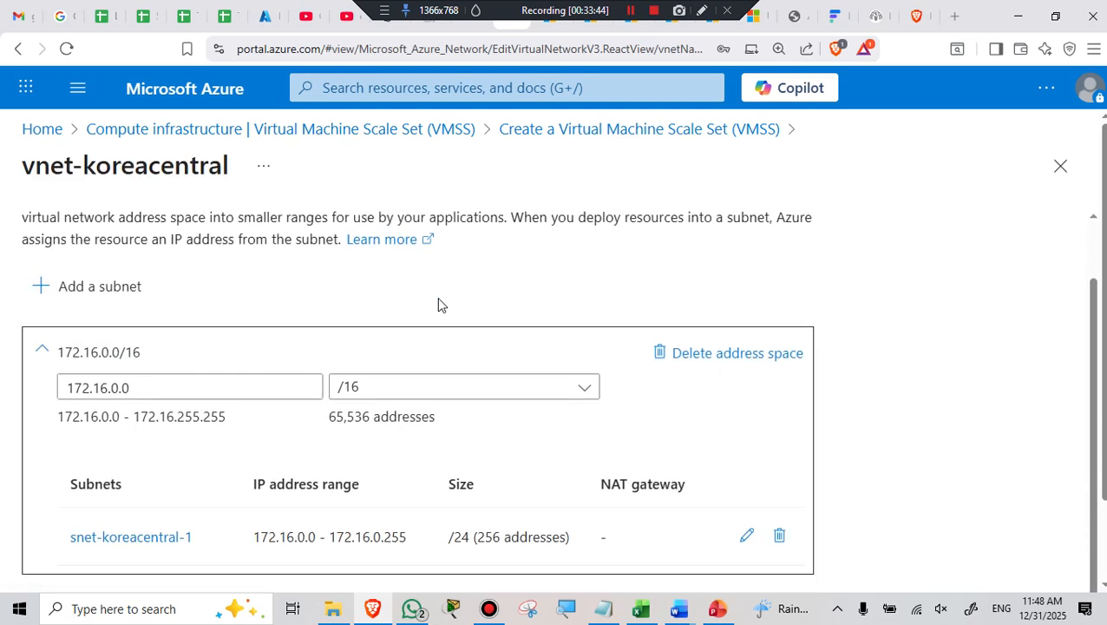
pyautogui.scroll(1, 436, 296)
pyautogui.moveTo(425, 235); pyautogui.dragTo(265, 249)
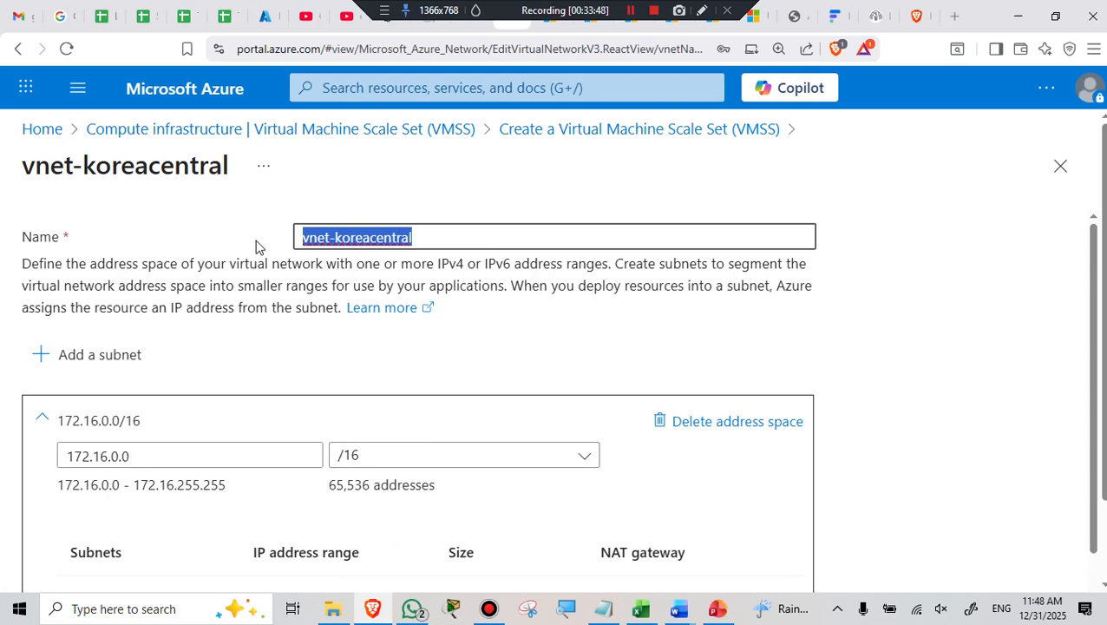
pyautogui.write('ai')
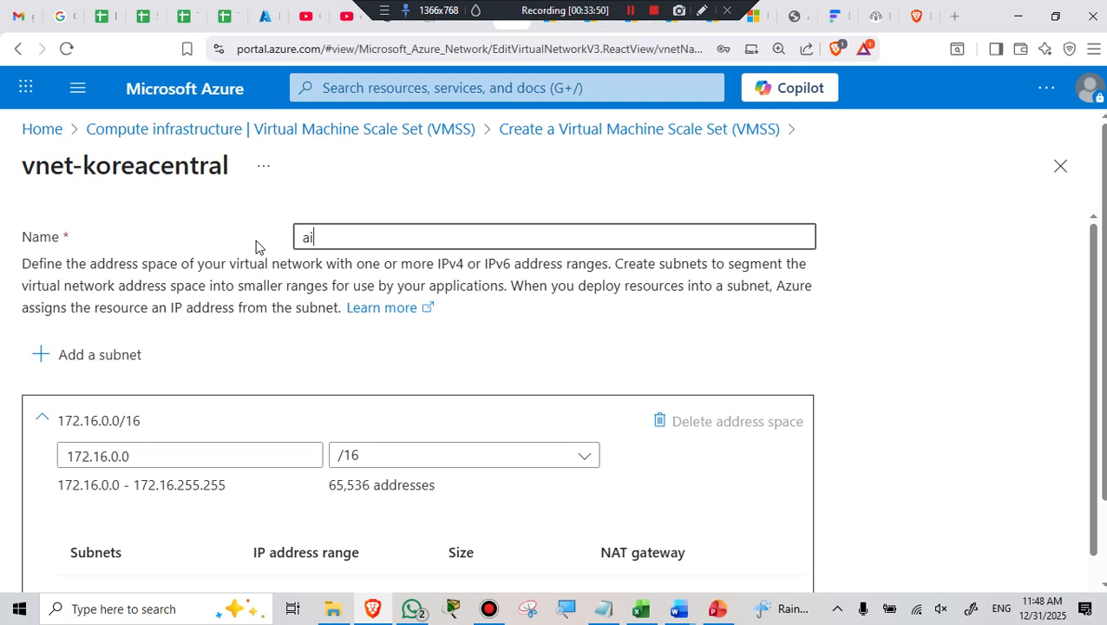
pyautogui.write('rtel')
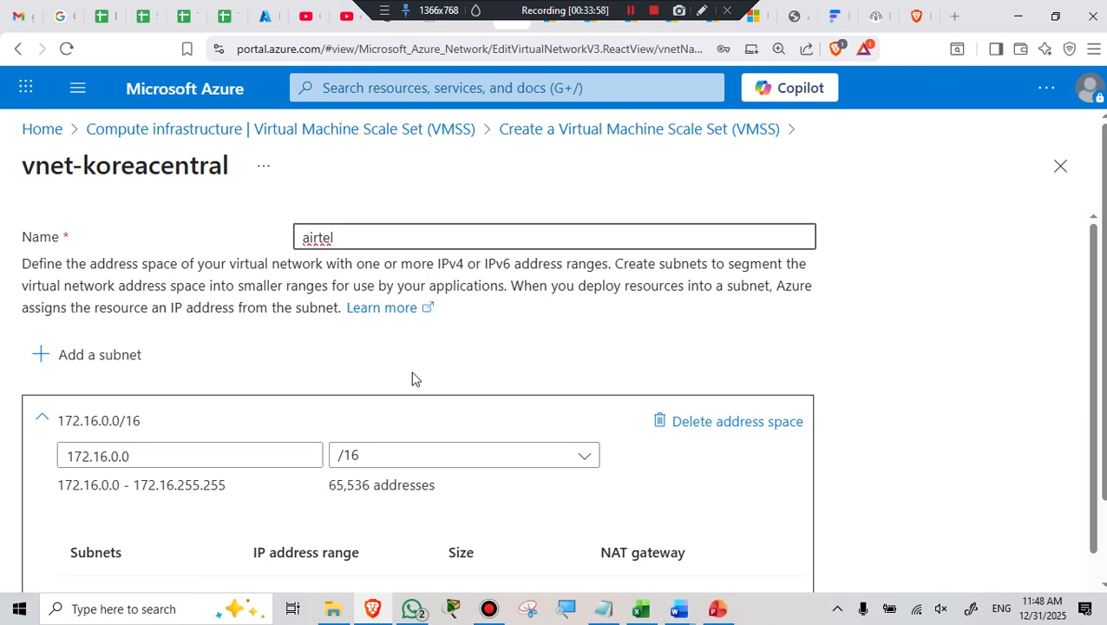
# Change the virtual network's address space to 120.16.0.0, keeping the /16 prefix
pyautogui.scroll(-1, 412, 378)
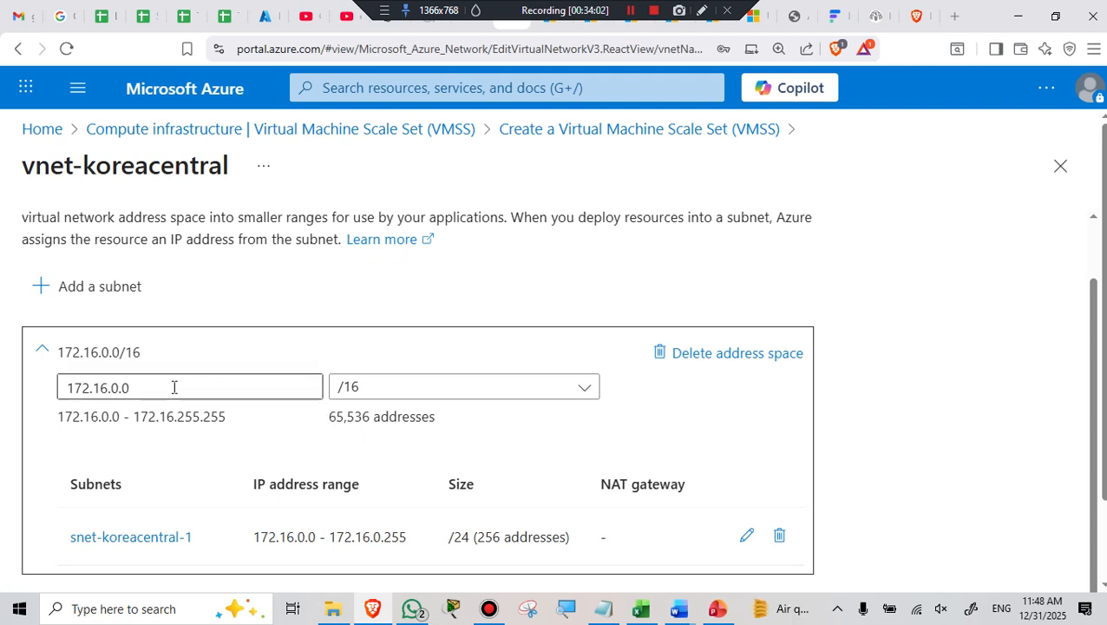
pyautogui.click(90, 387)
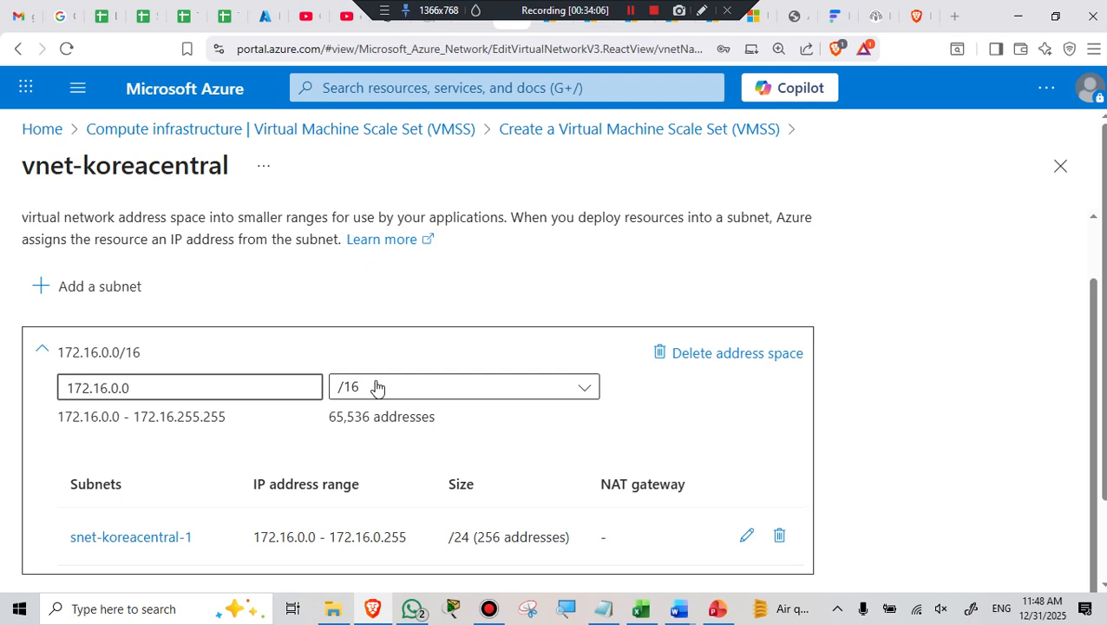
pyautogui.press('BackSpace')
pyautogui.press('BackSpace')
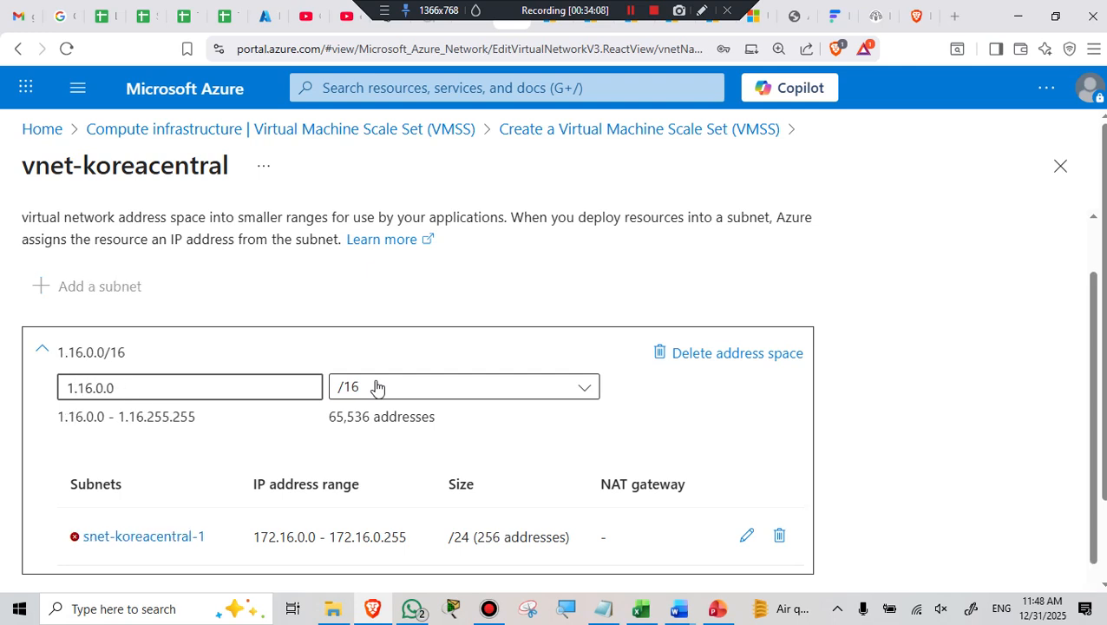
pyautogui.write('20')
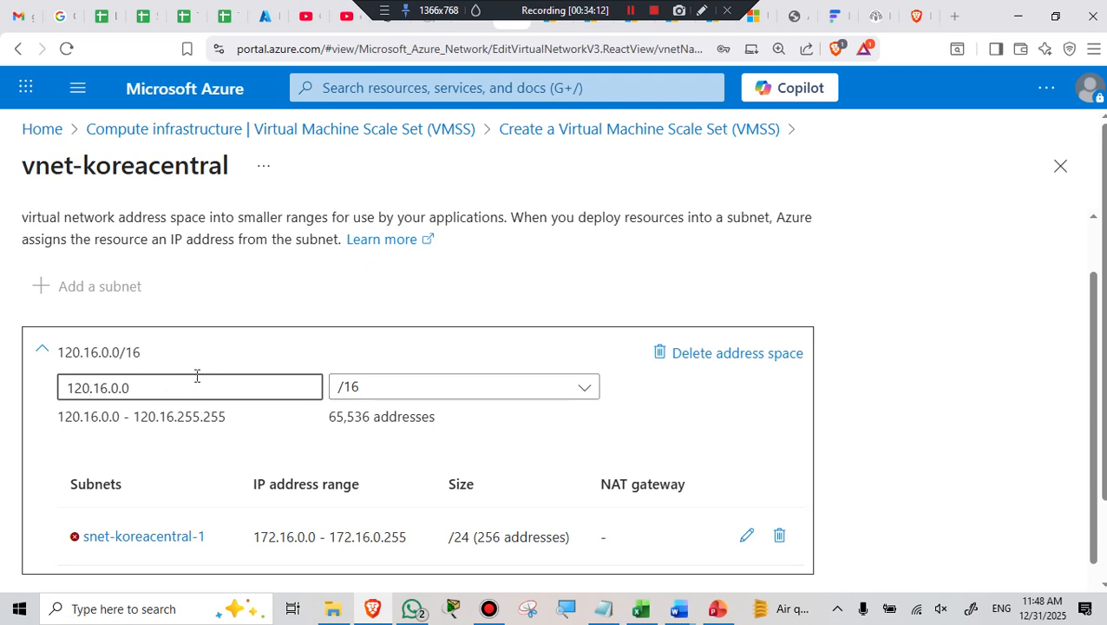
# Change the virtual network's address space to start at 120.100.0.0
pyautogui.click(102, 389)
pyautogui.press('BackSpace')
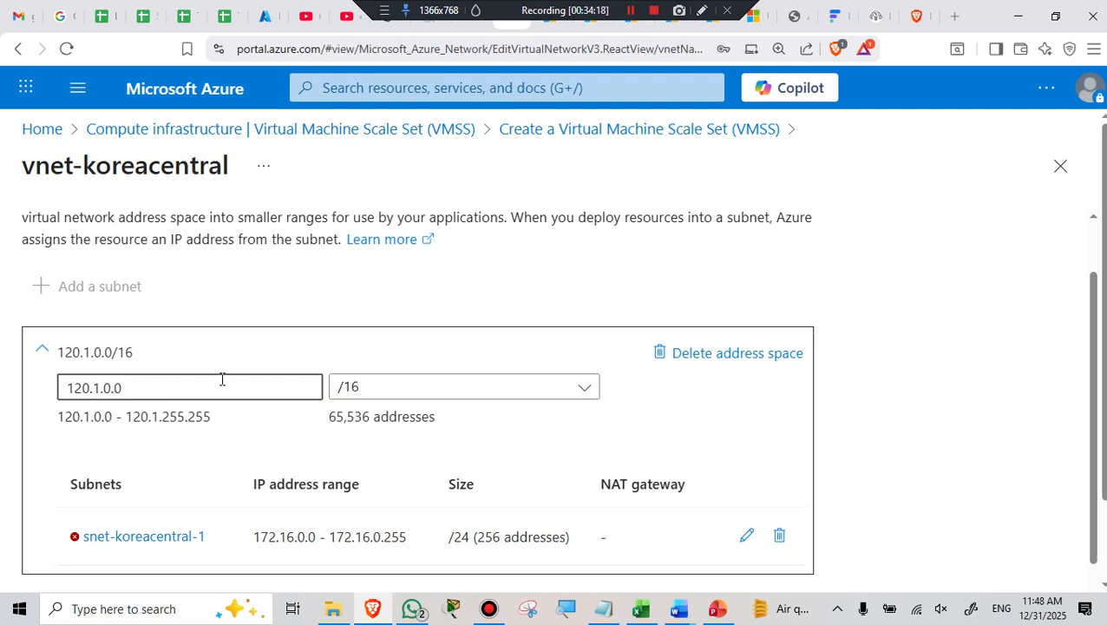
pyautogui.write('100')
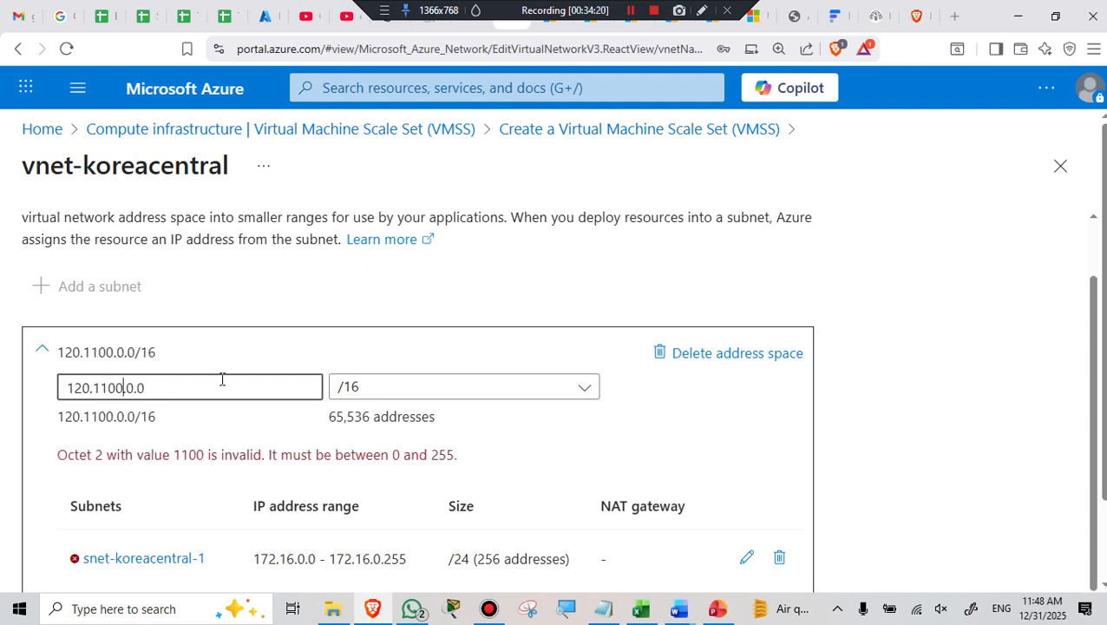
pyautogui.press('BackSpace')
pyautogui.press('BackSpace')
pyautogui.press('BackSpace')
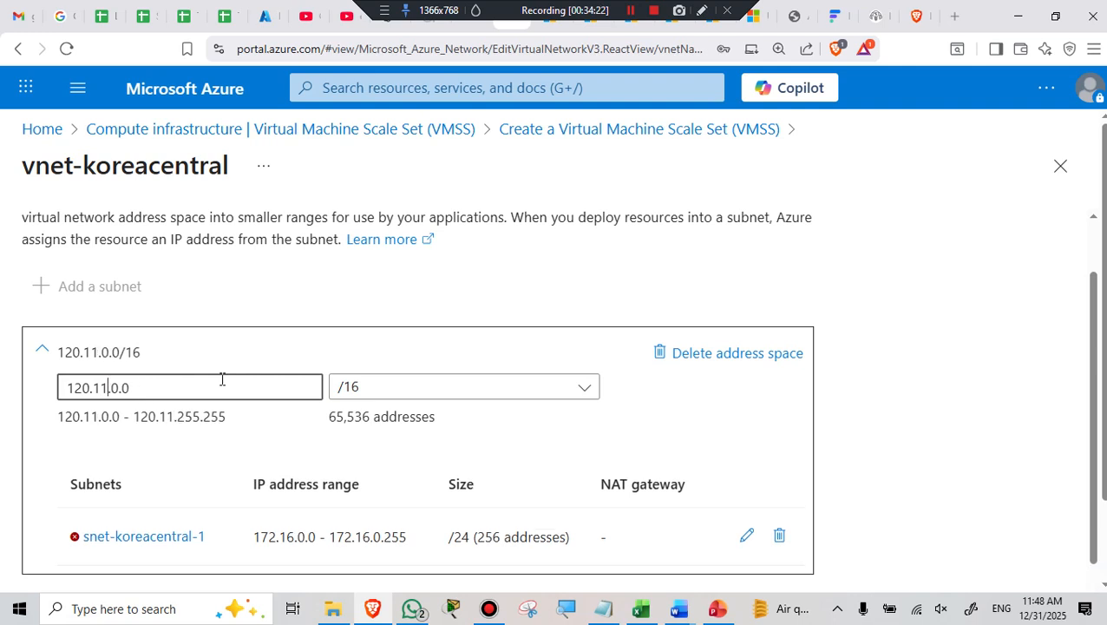
pyautogui.write('00')
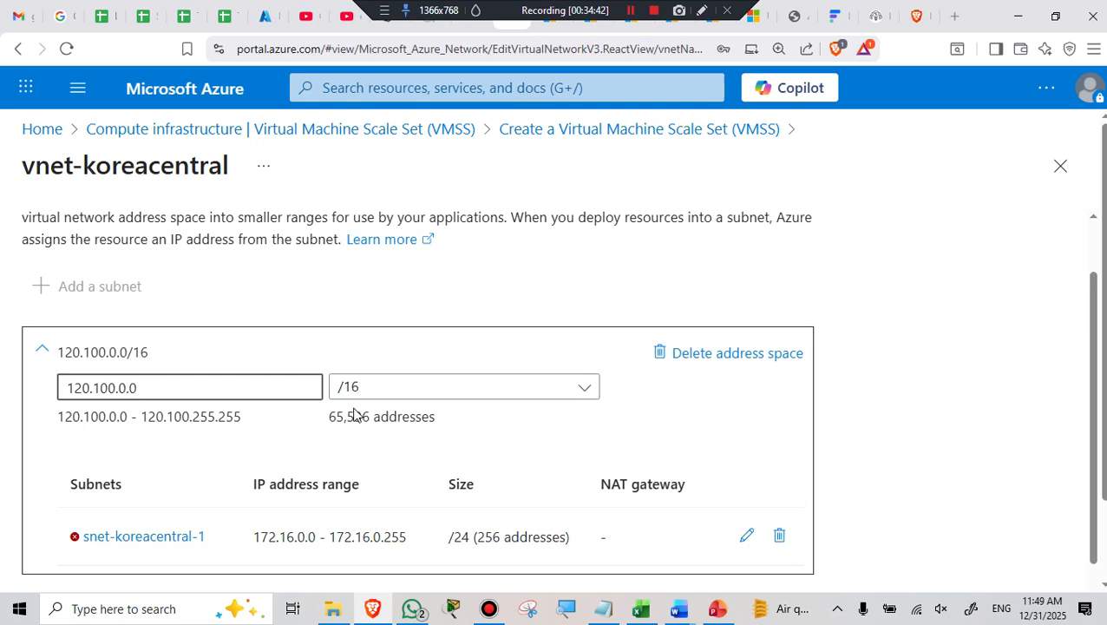
# Set the prefix size of the virtual network's address space to /20
pyautogui.scroll(-1, 358, 416)
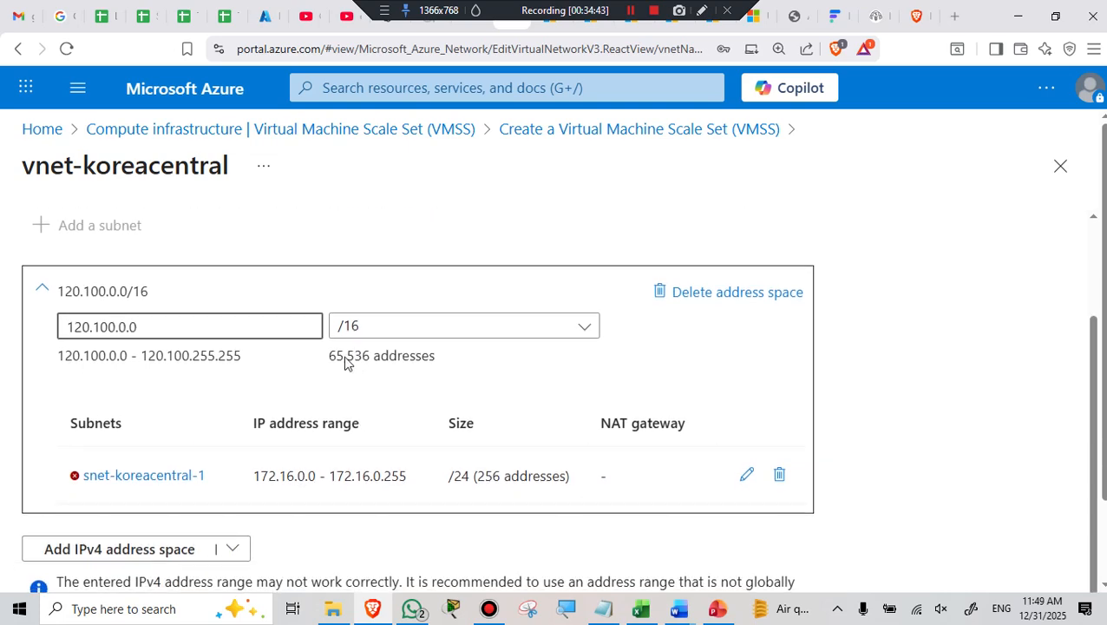
pyautogui.click(587, 335)
pyautogui.scroll(-5, 624, 511)
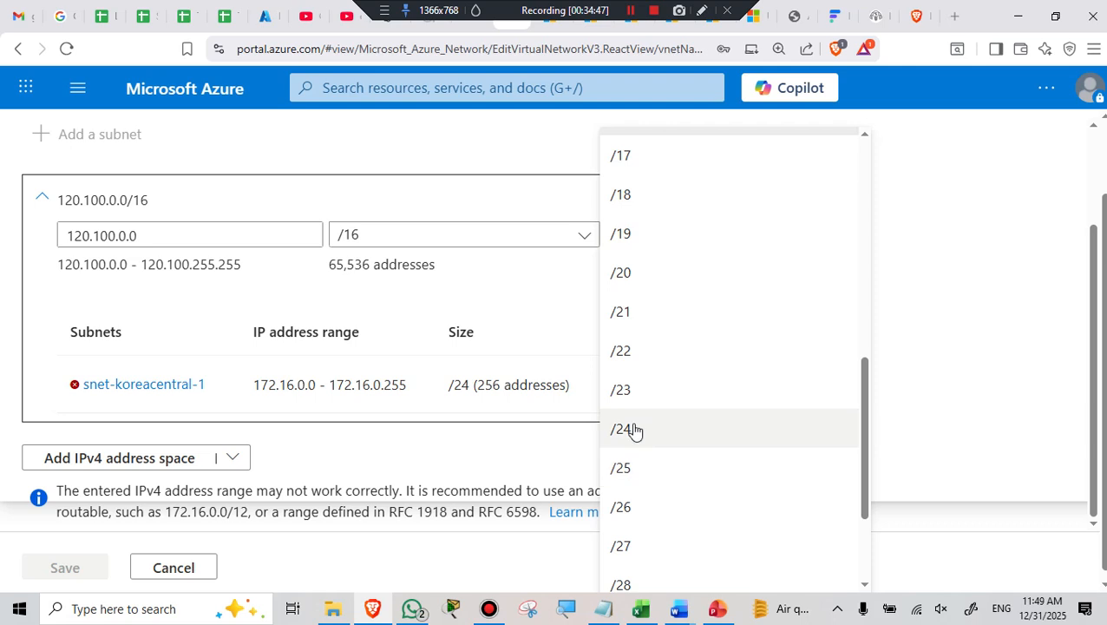
pyautogui.click(624, 276)
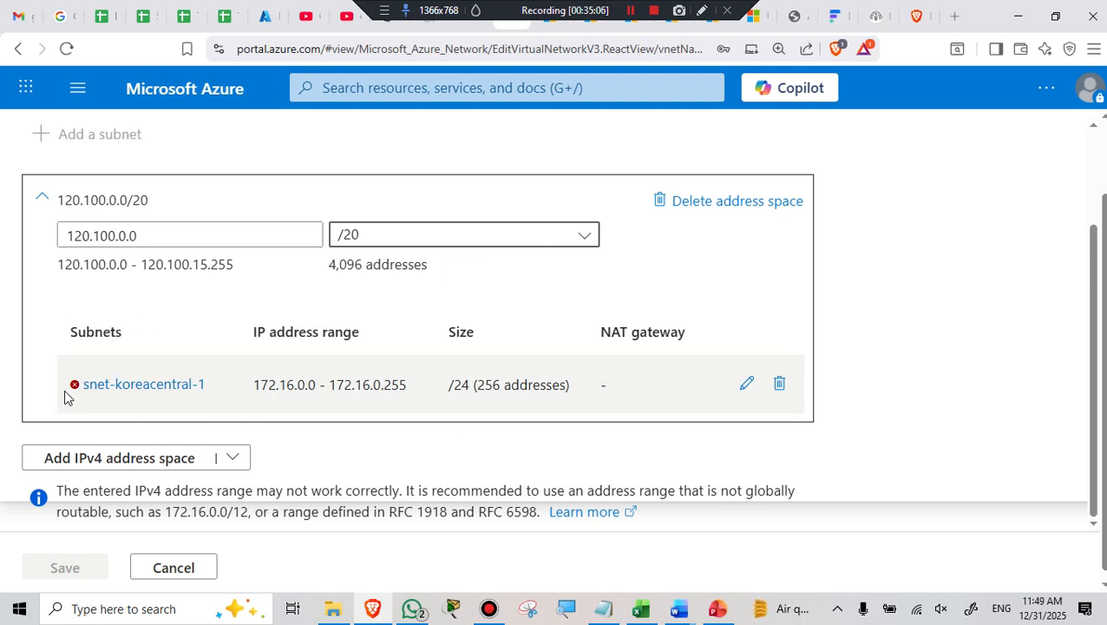
pyautogui.moveTo(172, 396)
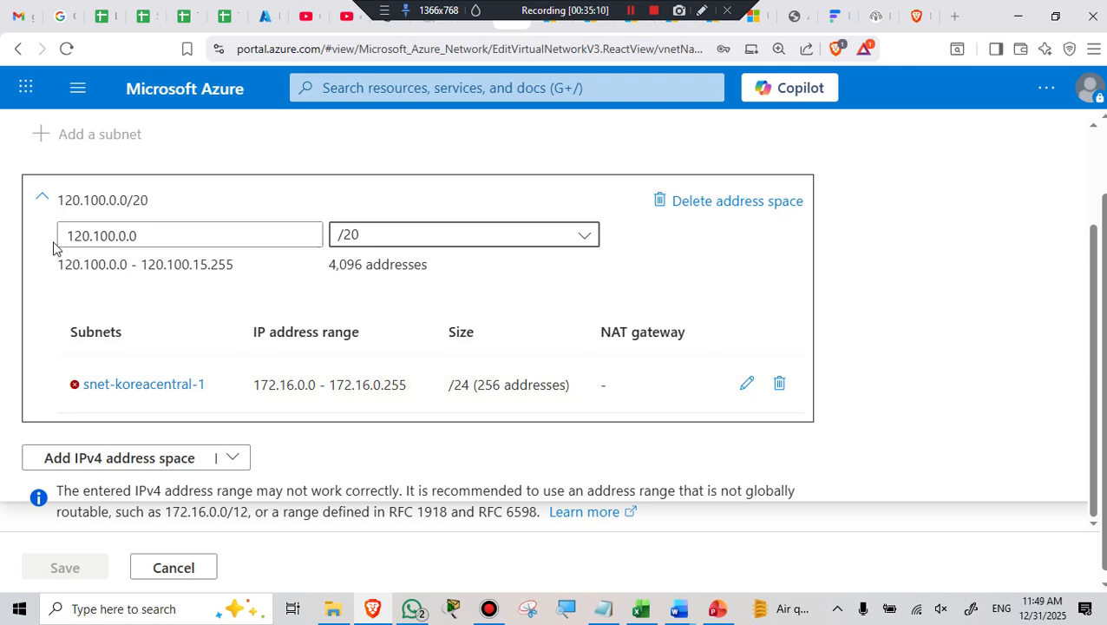
pyautogui.moveTo(72, 236); pyautogui.dragTo(185, 238)
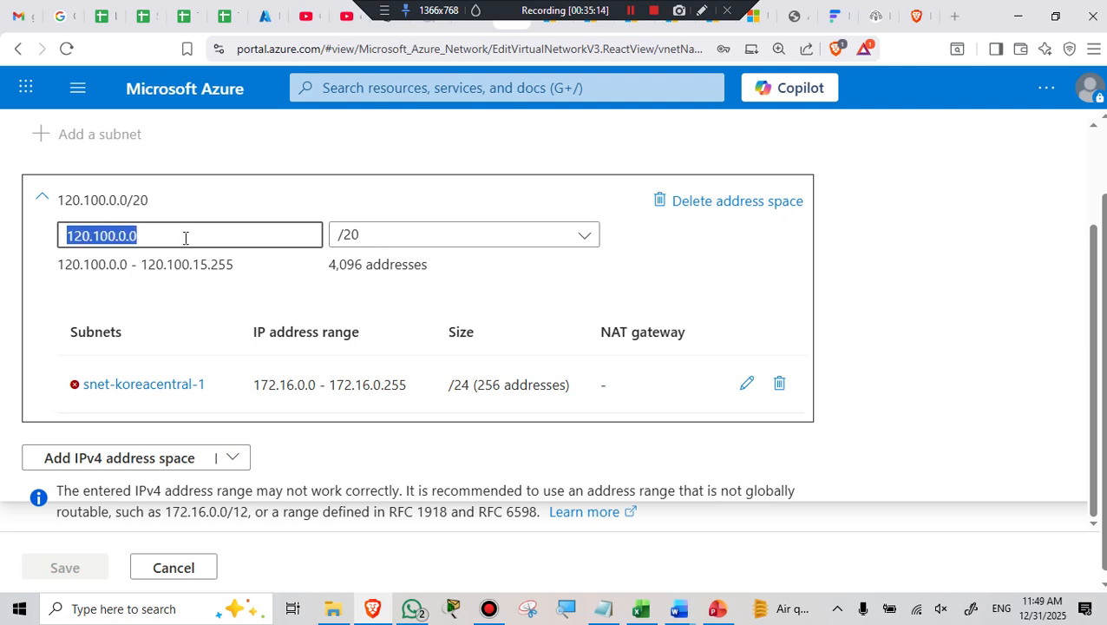
# Open the existing subnet of the address space for editing and rename it as eeetv
pyautogui.click(747, 391)
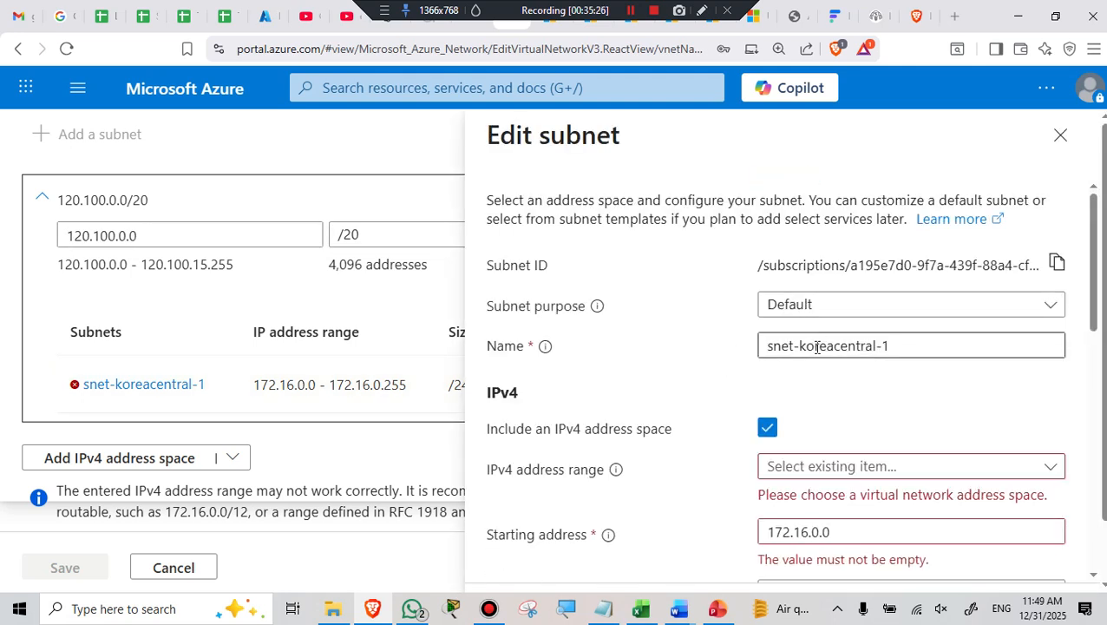
pyautogui.click(903, 350)
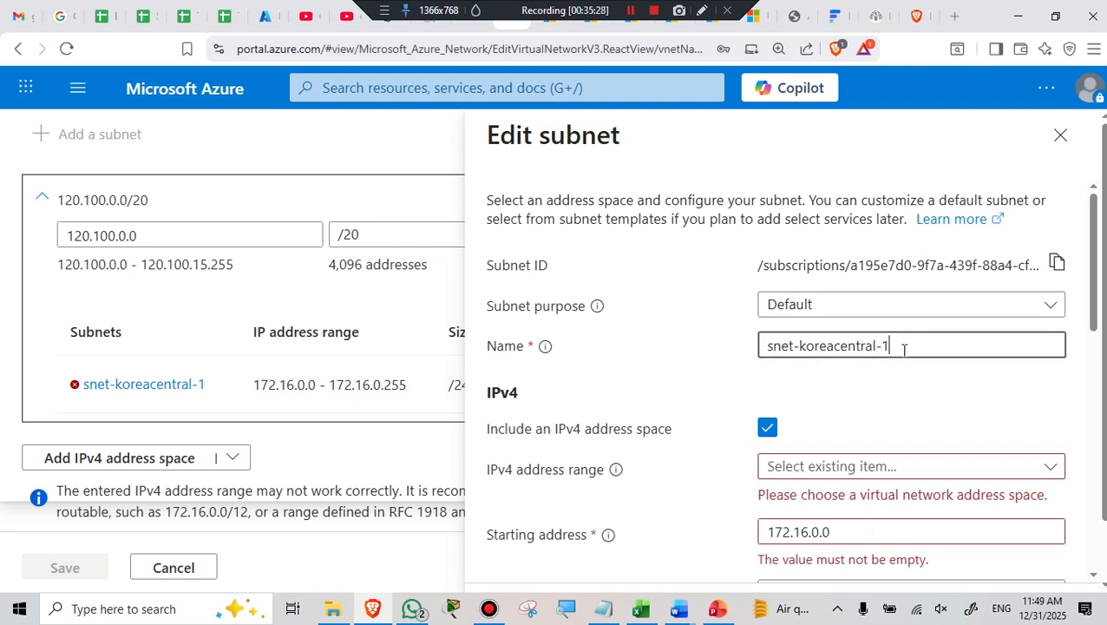
pyautogui.hotkey('ctrl', 'a')
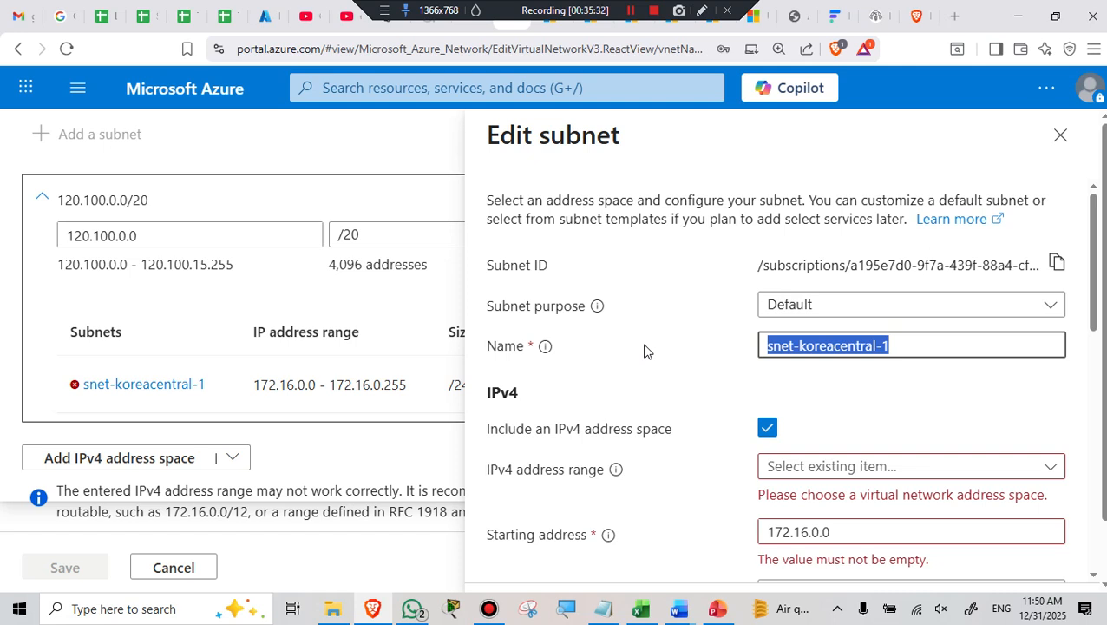
pyautogui.write('eeetv')
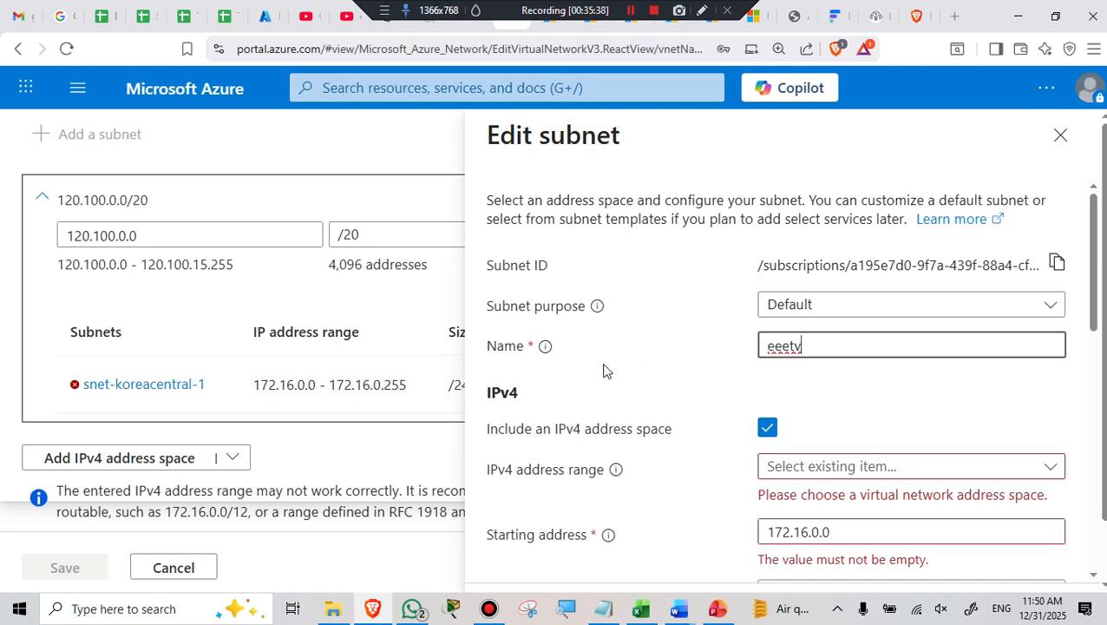
# Assign the subnet the IPv4 address range 120.100.0.0/20 and set its size to /26 (64 addresses)
pyautogui.scroll(-1, 652, 390)
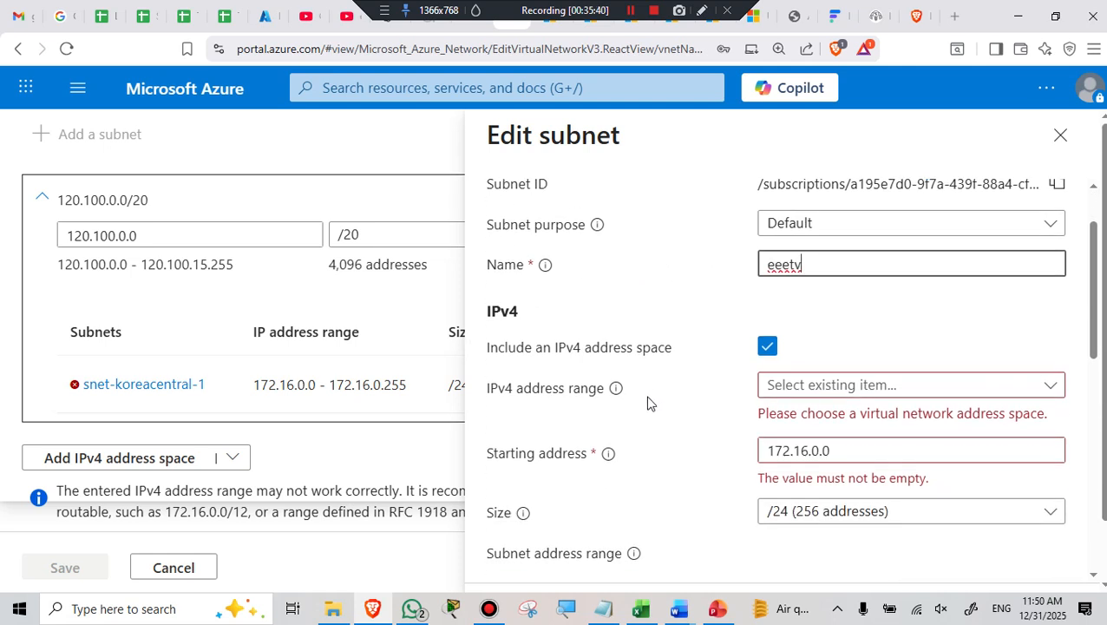
pyautogui.click(867, 392)
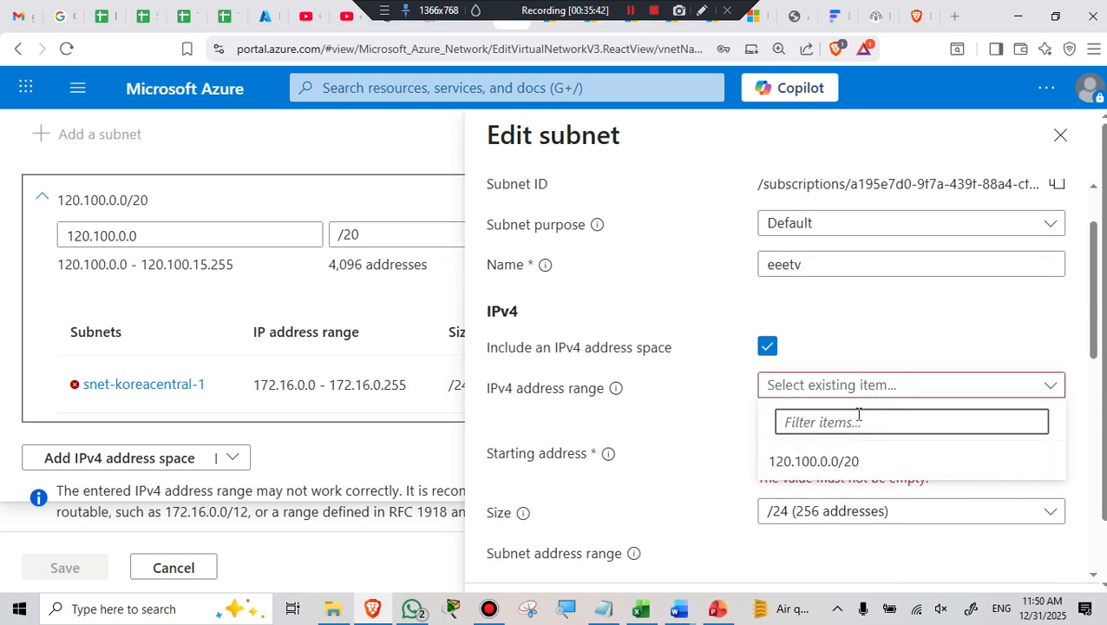
pyautogui.click(823, 468)
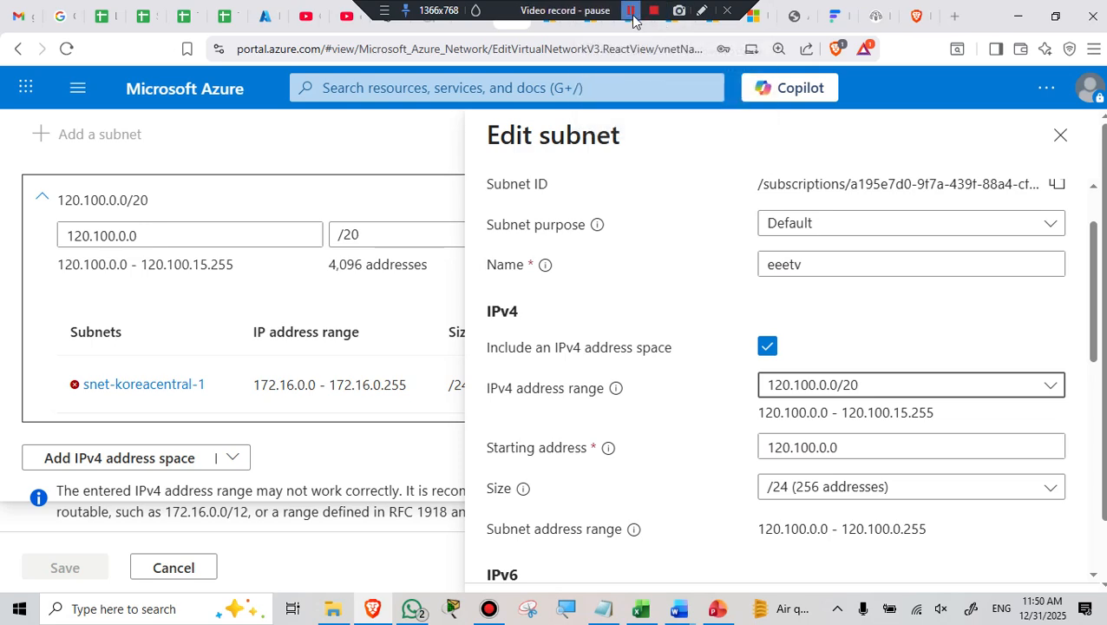
pyautogui.scroll(-1, 885, 479)
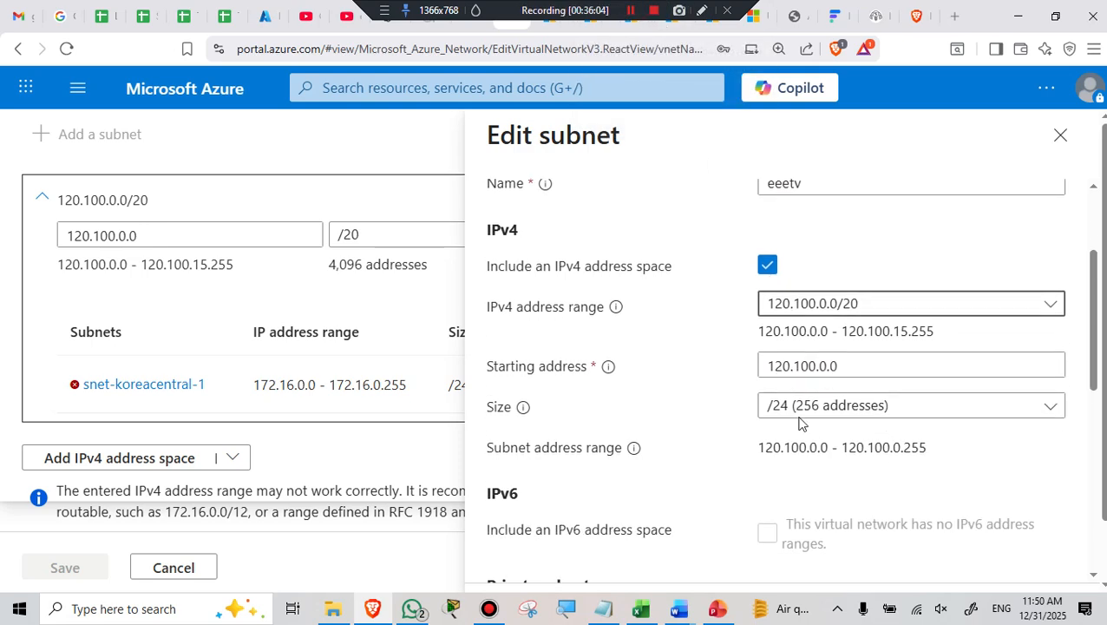
pyautogui.click(922, 413)
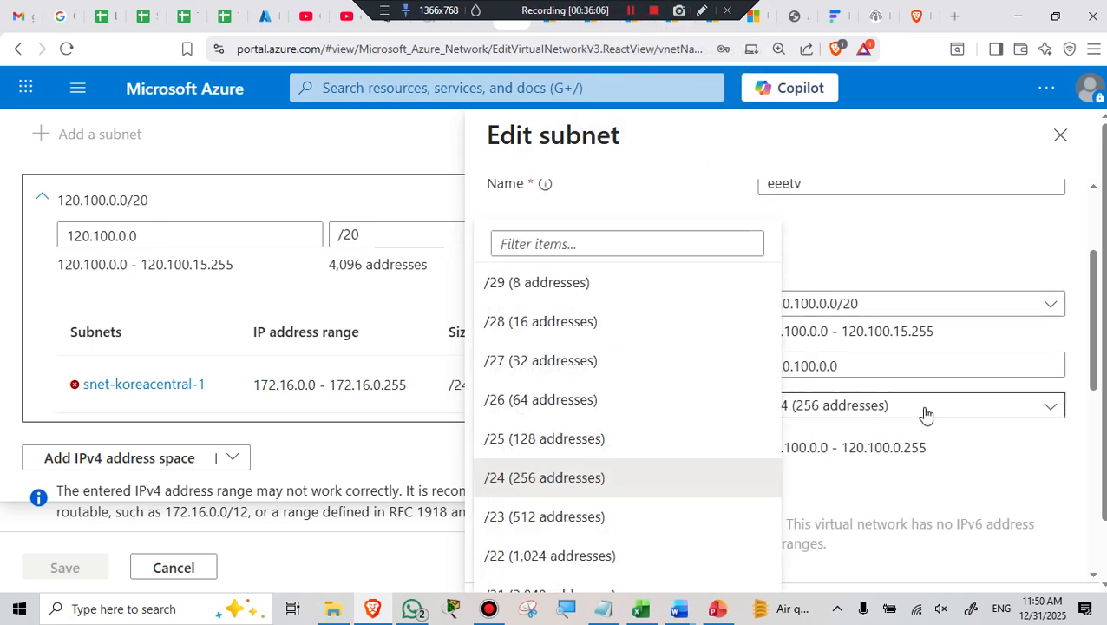
pyautogui.scroll(-1, 768, 448)
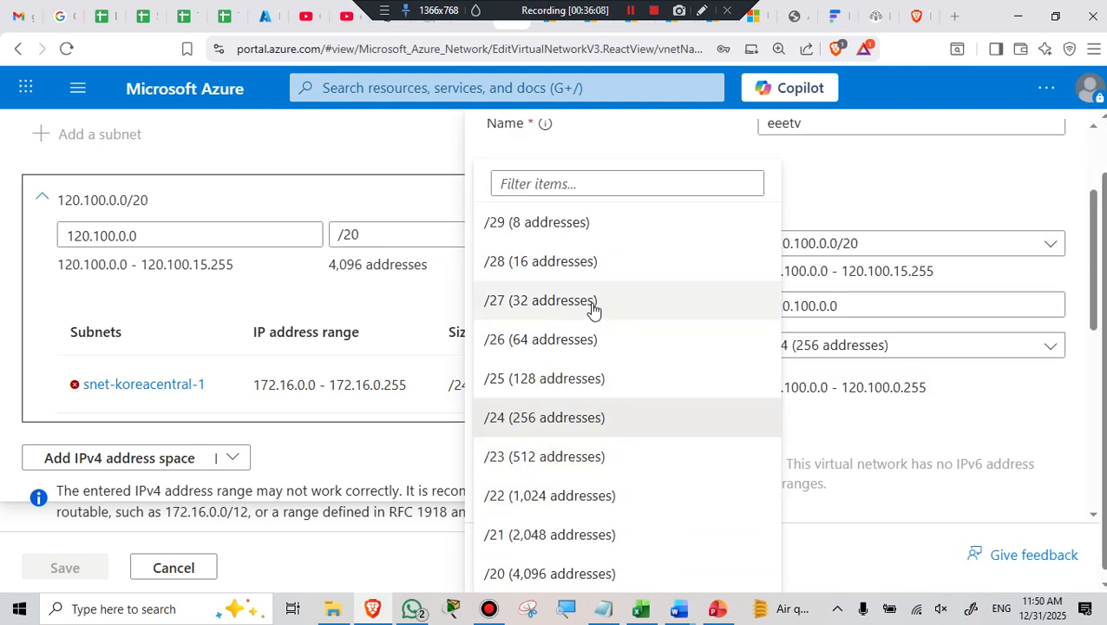
pyautogui.click(566, 340)
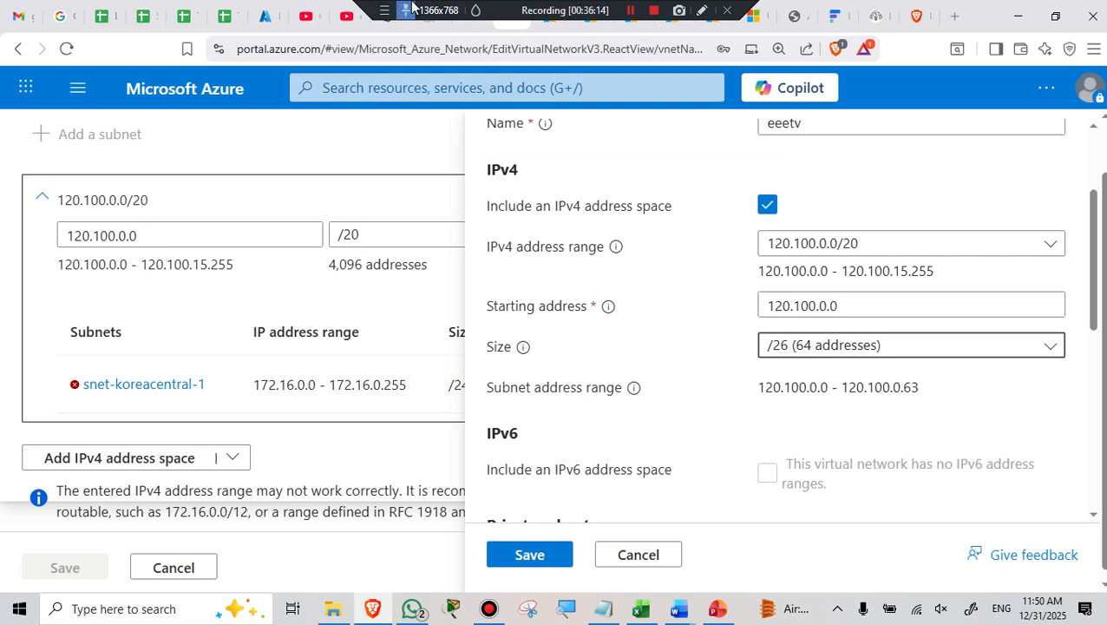
# Review the remaining subnet settings and save both the edited subnet and the virtual network
pyautogui.scroll(-5, 713, 375)
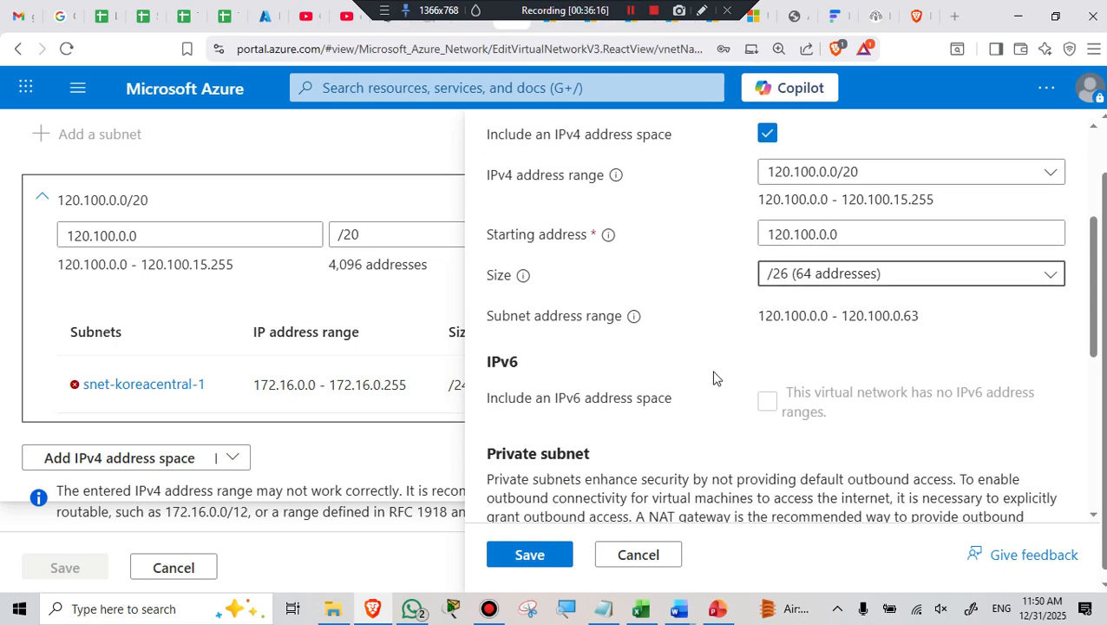
pyautogui.scroll(-2, 711, 374)
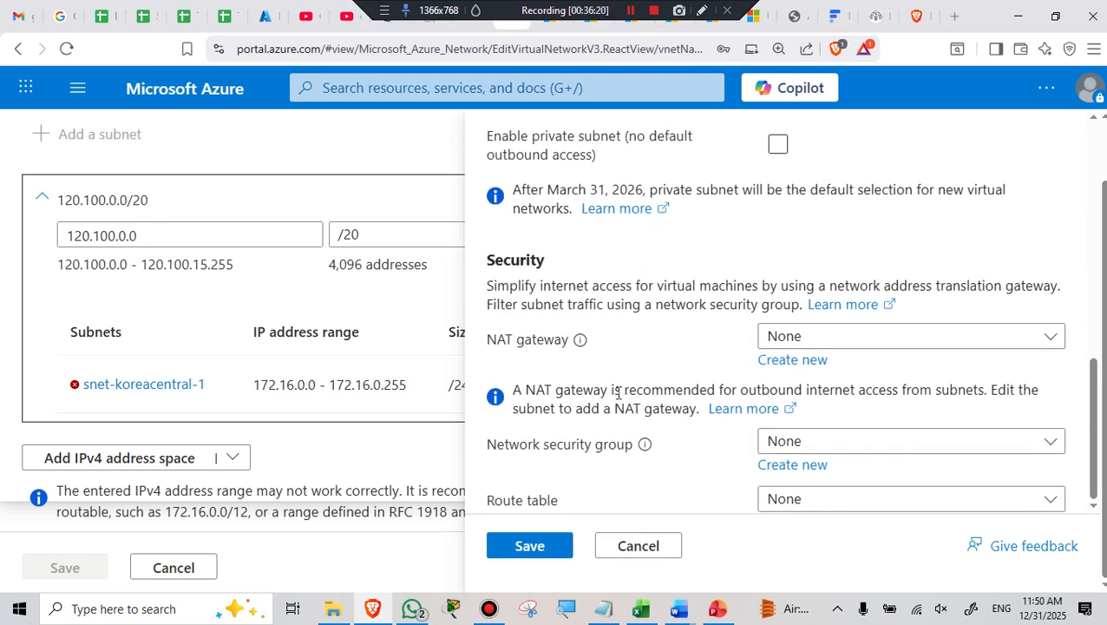
pyautogui.scroll(6, 633, 382)
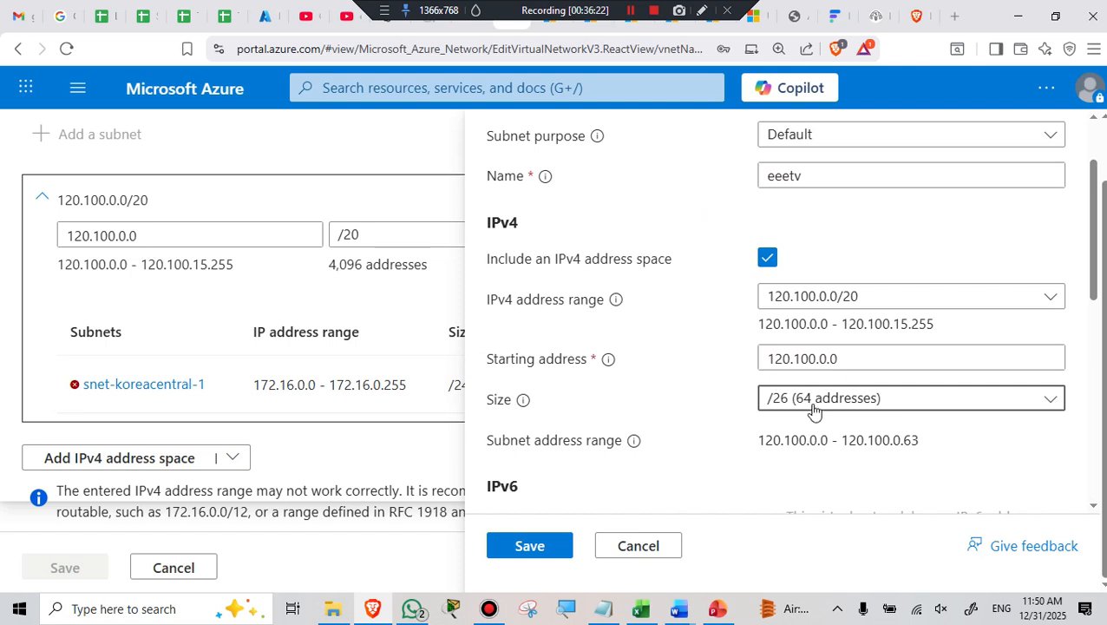
pyautogui.click(631, 11)
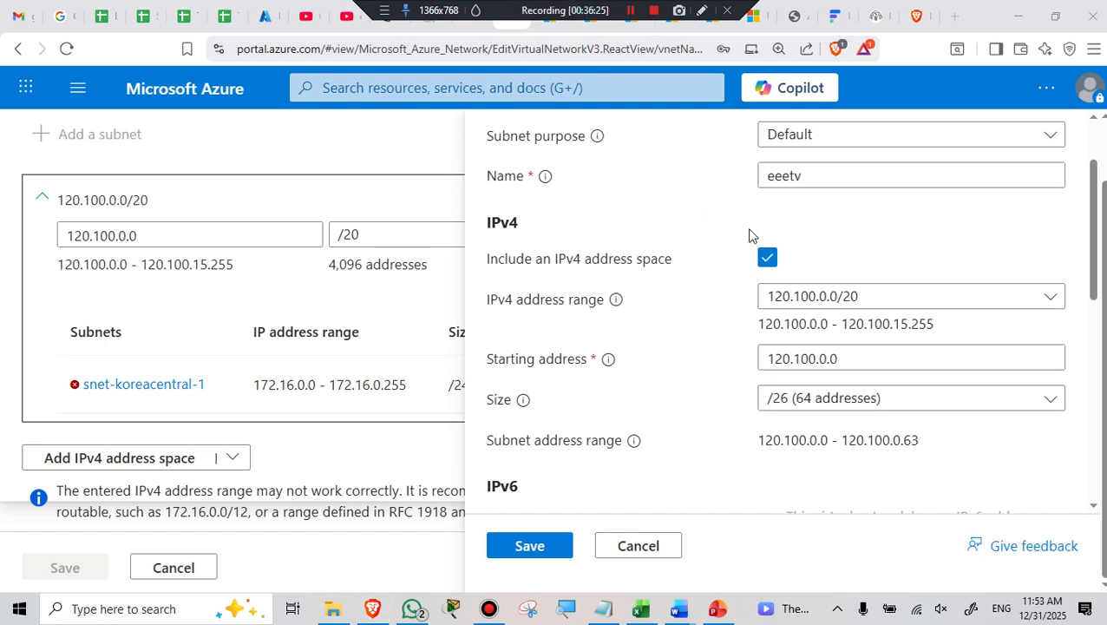
pyautogui.click(526, 545)
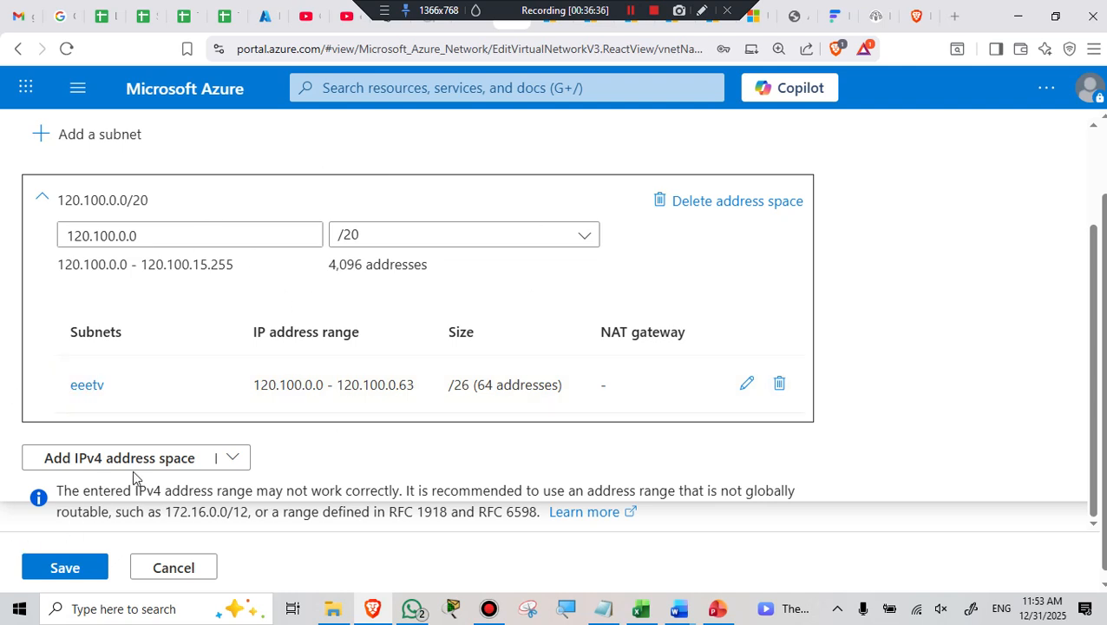
pyautogui.scroll(-1, 132, 469)
pyautogui.click(63, 562)
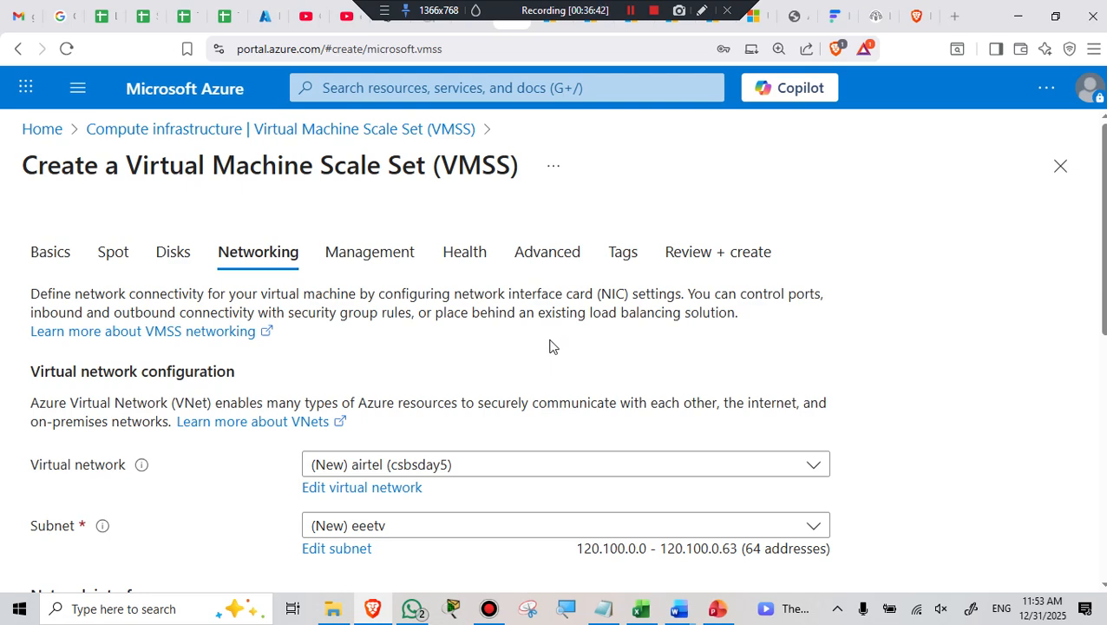
# Open the scale set's network interface airtel-nic01 for editing and review its security group and inbound port settings
pyautogui.scroll(-4, 549, 345)
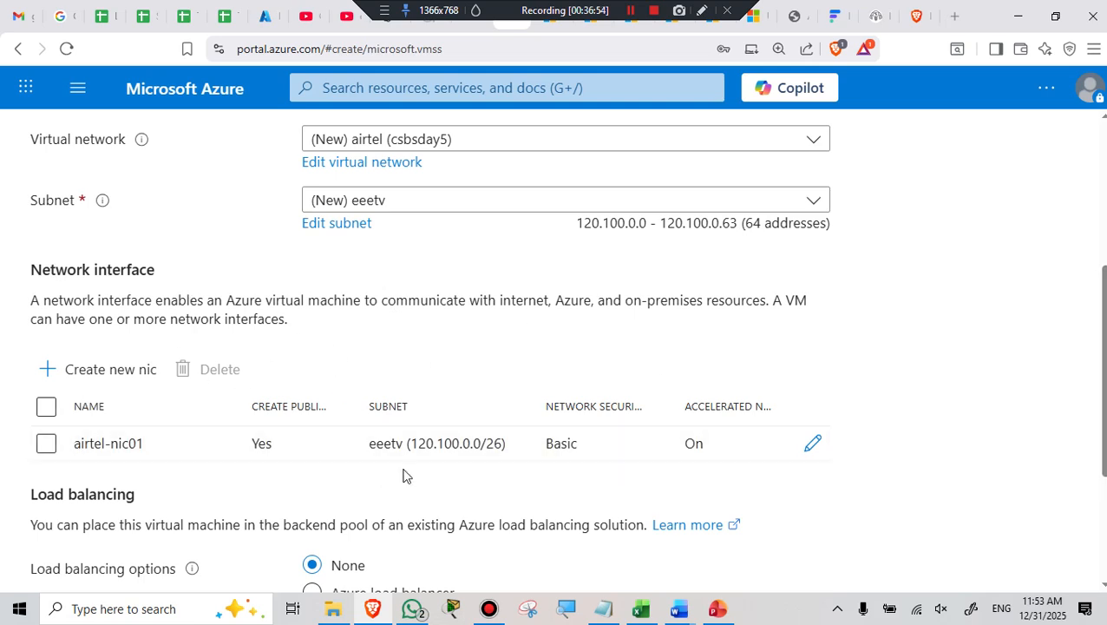
pyautogui.scroll(-1, 896, 406)
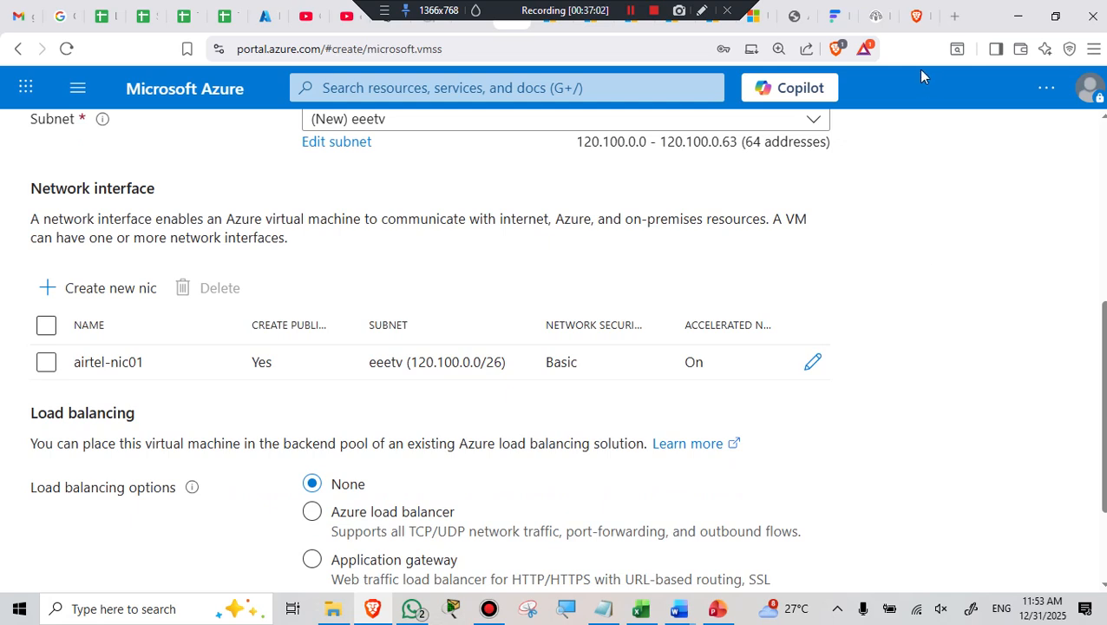
pyautogui.click(631, 11)
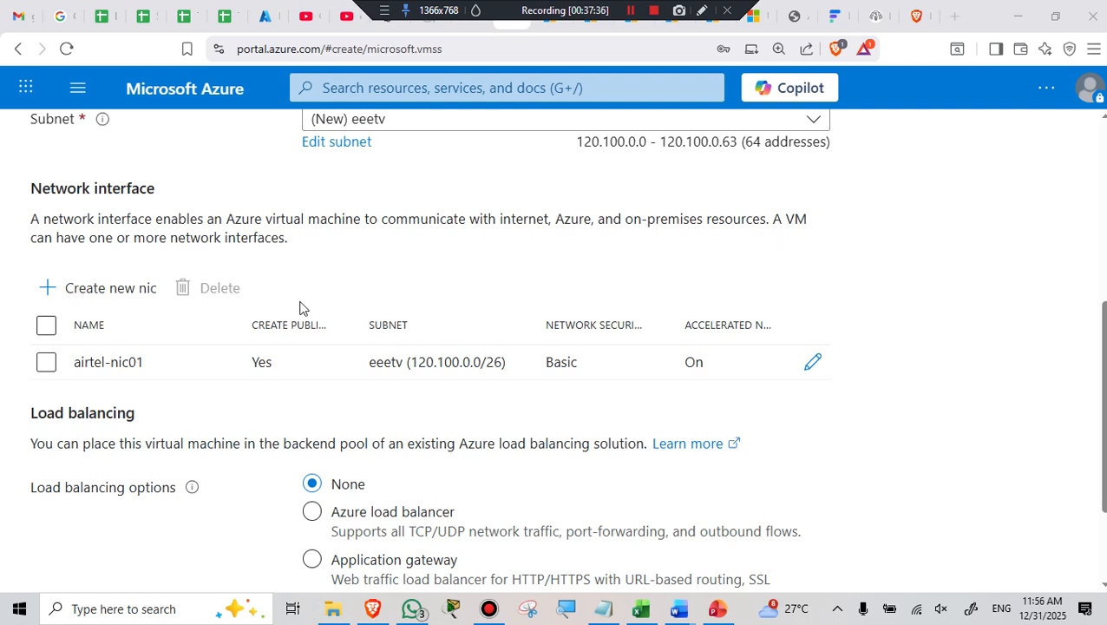
pyautogui.click(813, 364)
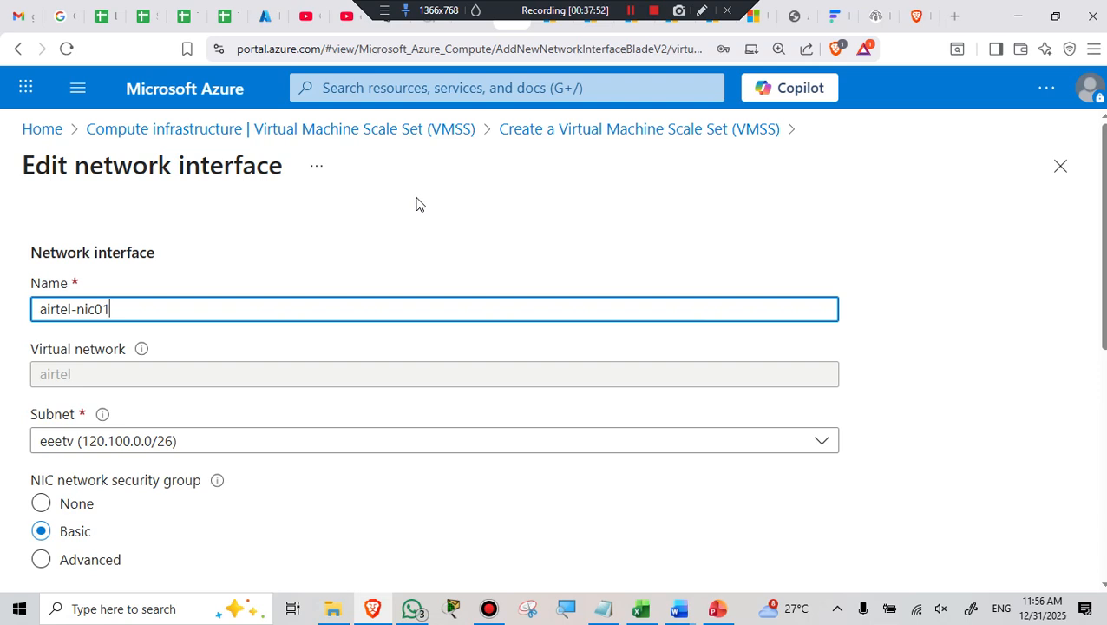
pyautogui.scroll(-1, 416, 204)
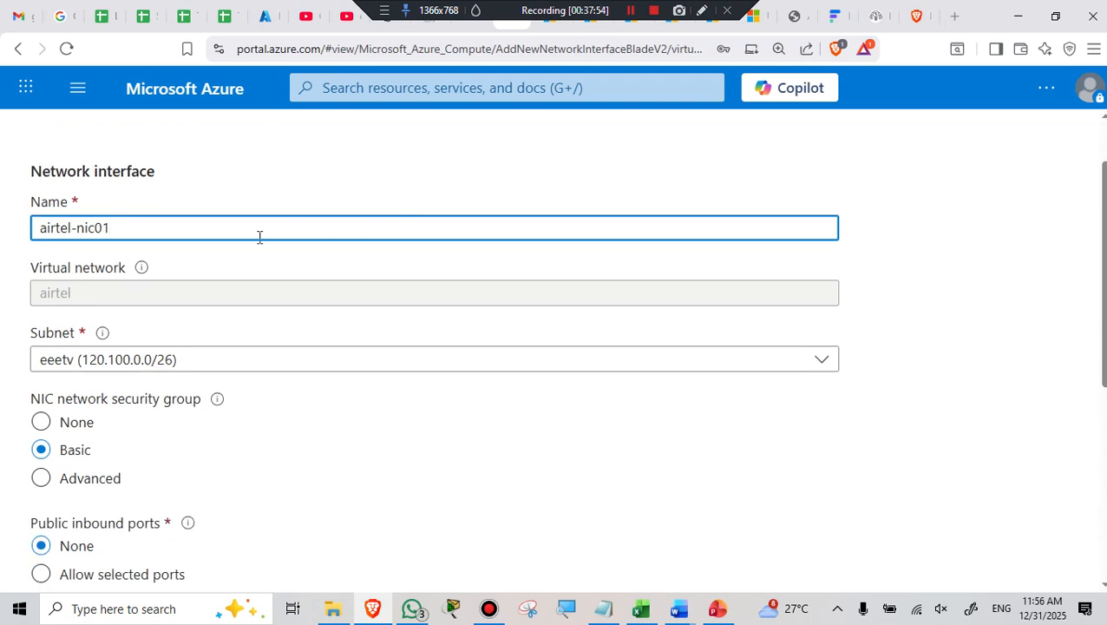
pyautogui.scroll(-1, 143, 337)
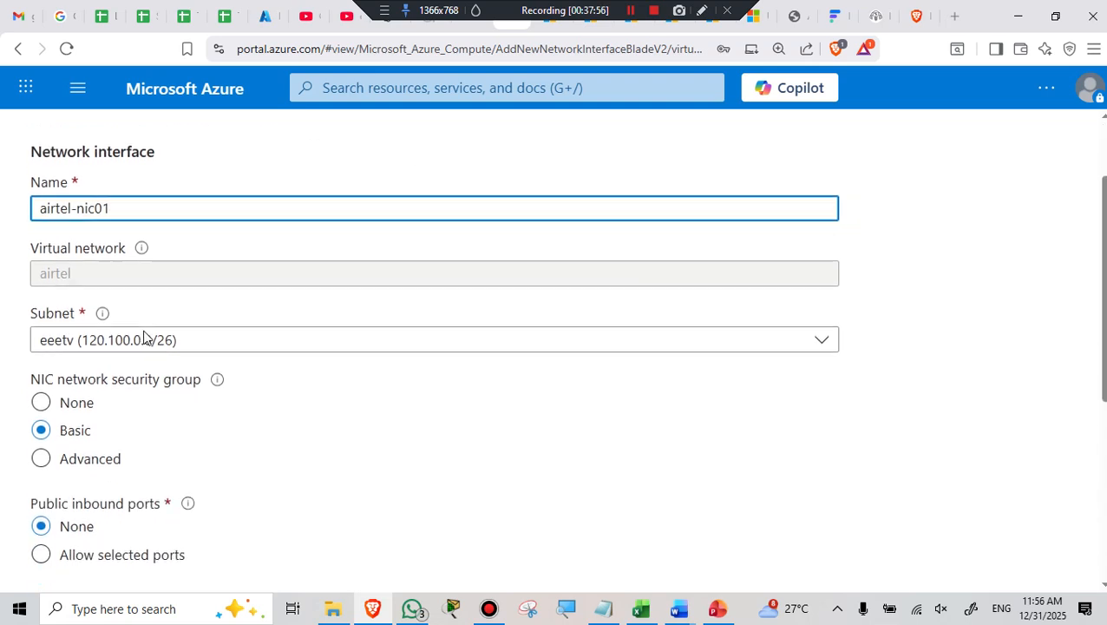
pyautogui.scroll(-2, 210, 309)
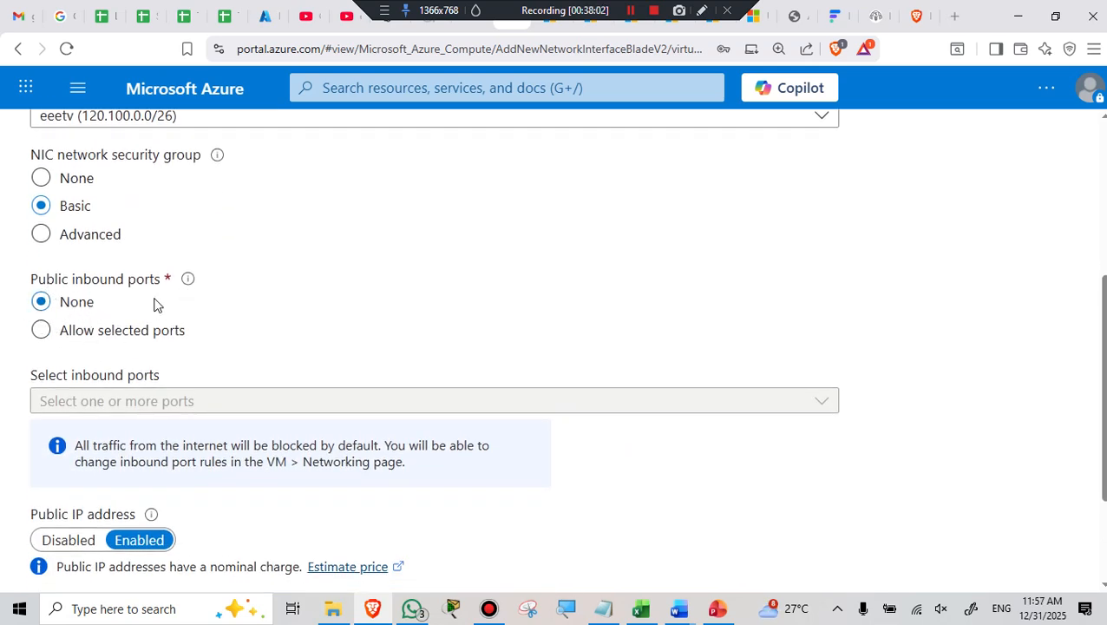
# Allow selected public inbound ports on the network interface: HTTP (80), HTTPS (443) and RDP (3389)
pyautogui.click(39, 331)
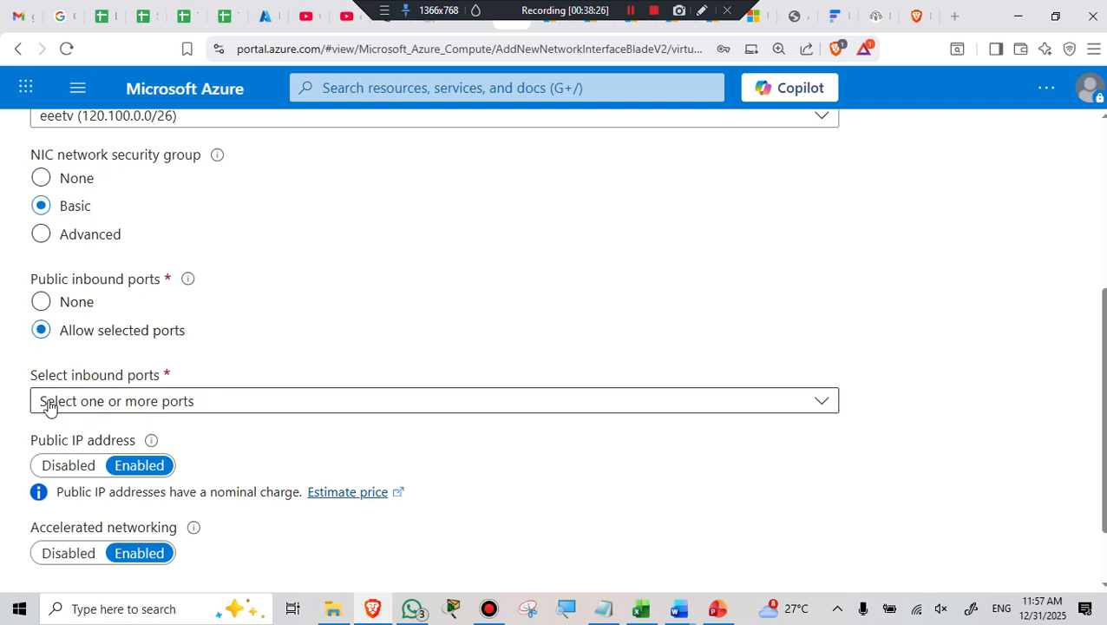
pyautogui.click(175, 401)
pyautogui.click(49, 432)
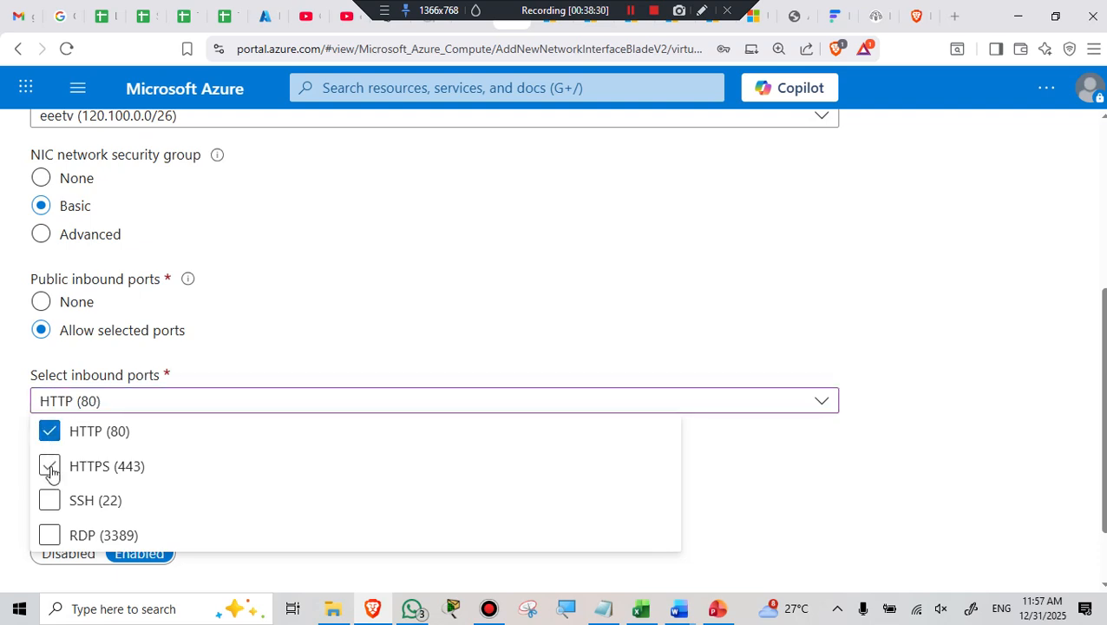
pyautogui.click(49, 468)
pyautogui.click(49, 537)
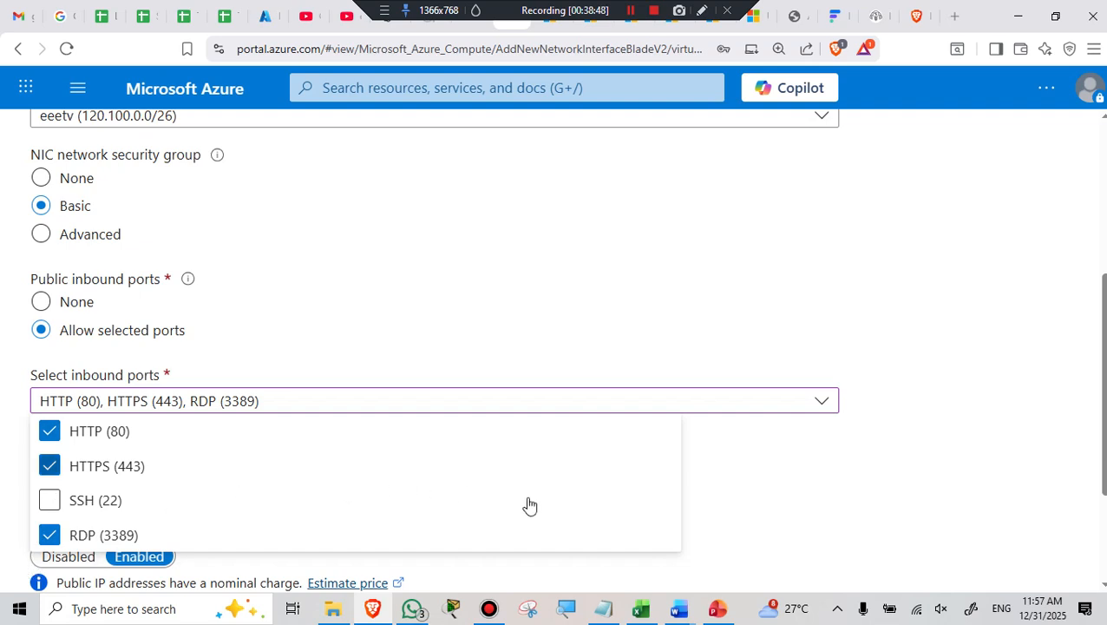
pyautogui.click(831, 496)
# Review the network interface's public IP and accelerated networking settings, and save the interface
pyautogui.scroll(-2, 634, 471)
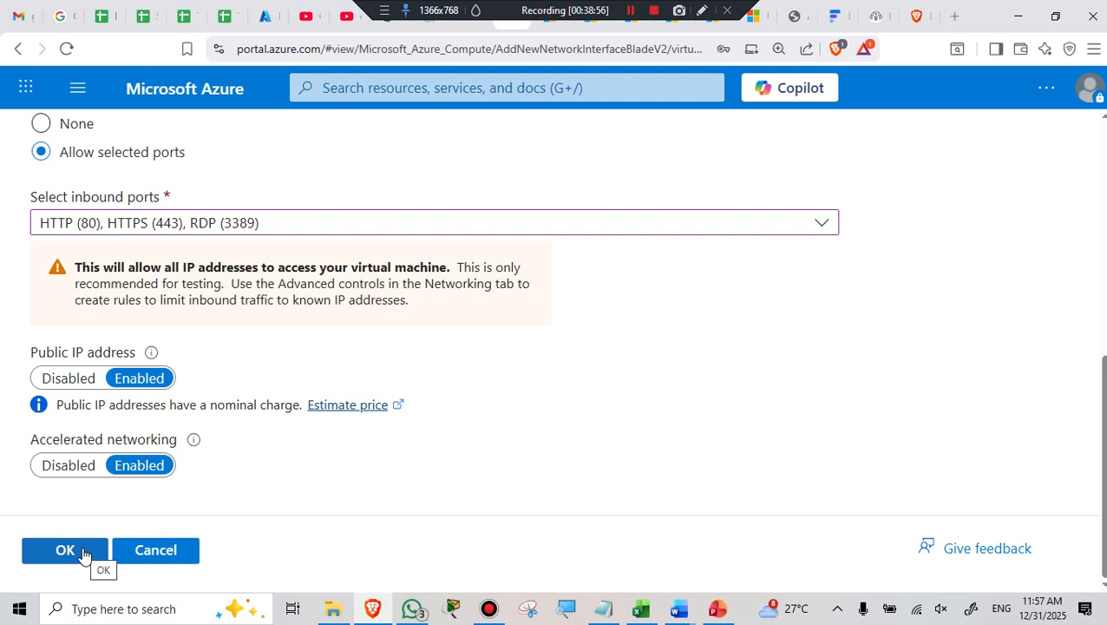
pyautogui.scroll(1, 104, 185)
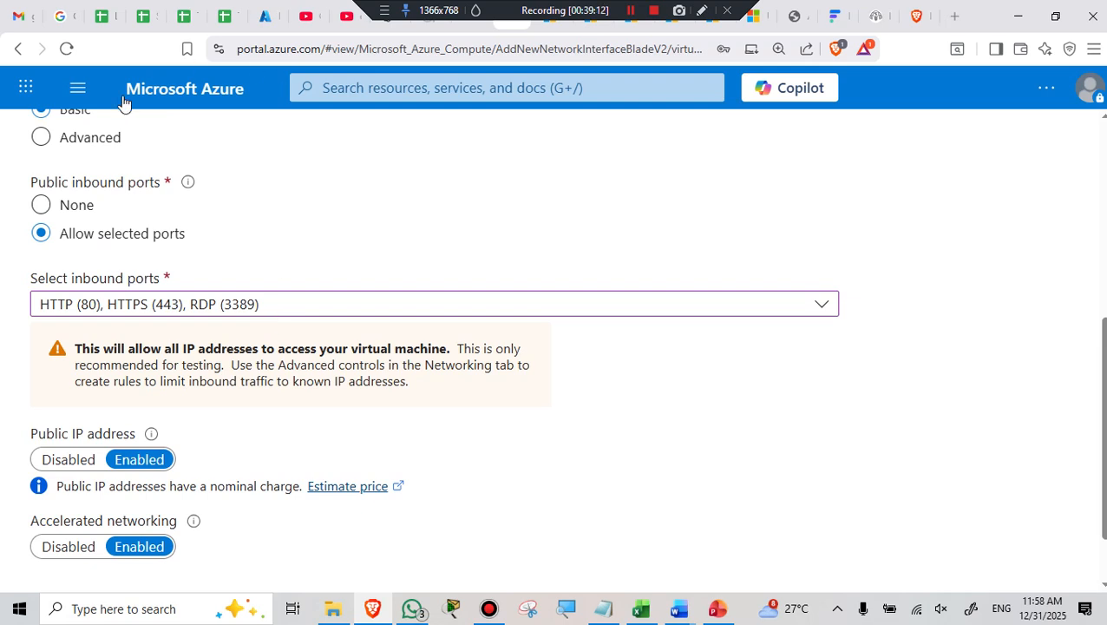
pyautogui.scroll(2, 153, 255)
pyautogui.scroll(-2, 160, 269)
pyautogui.scroll(-2, 171, 298)
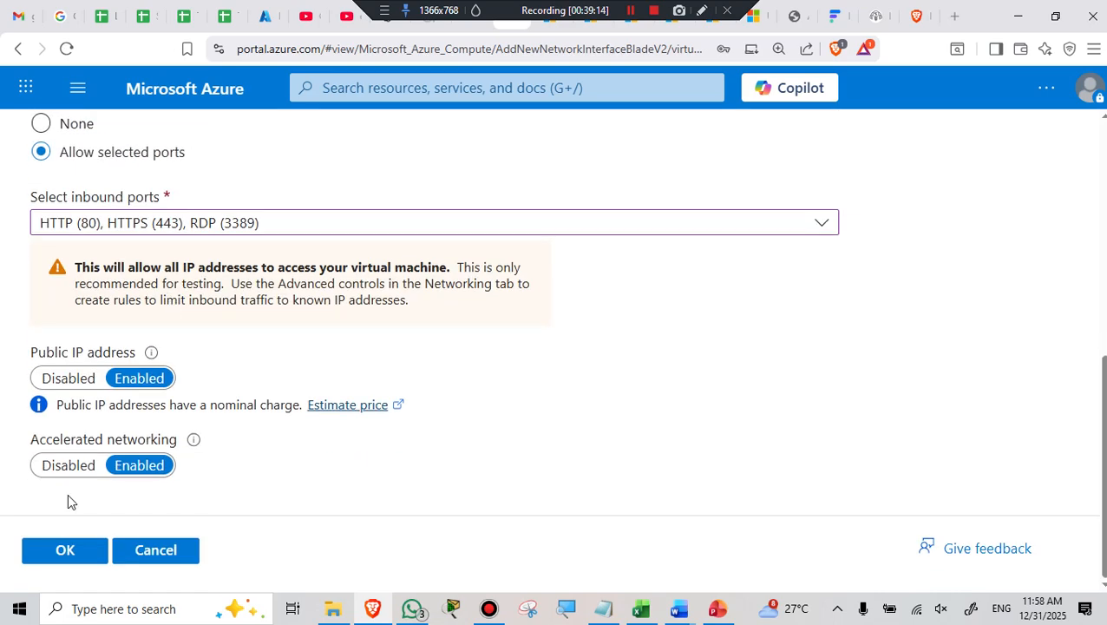
pyautogui.click(66, 556)
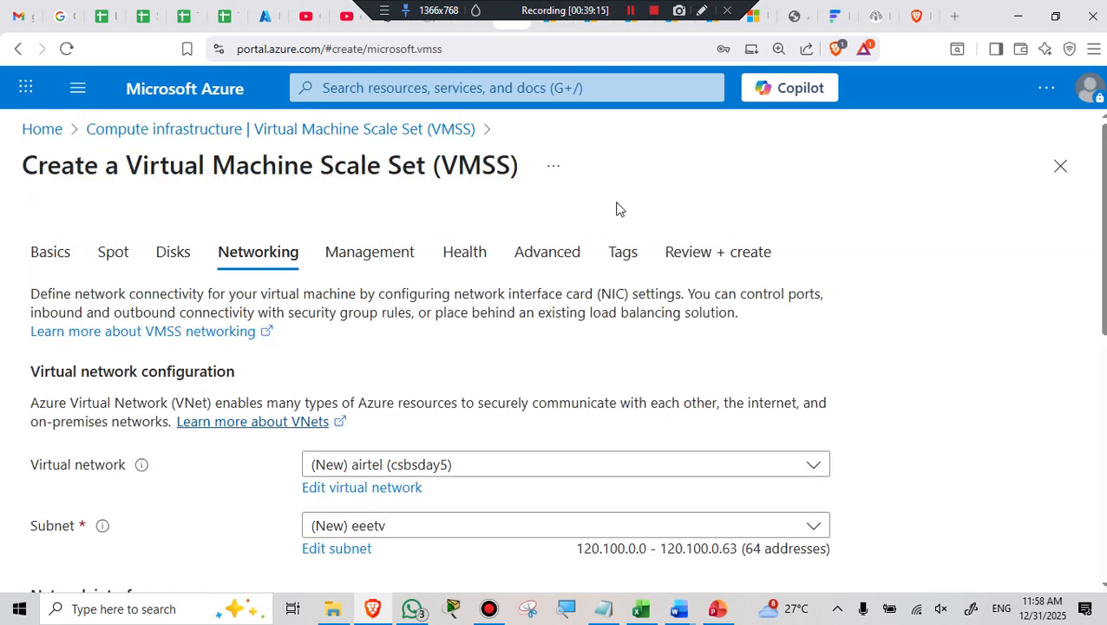
# Review the scale set's networking settings, keep load balancing at None, and continue to the Management settings
pyautogui.scroll(-2, 518, 373)
pyautogui.scroll(-4, 521, 371)
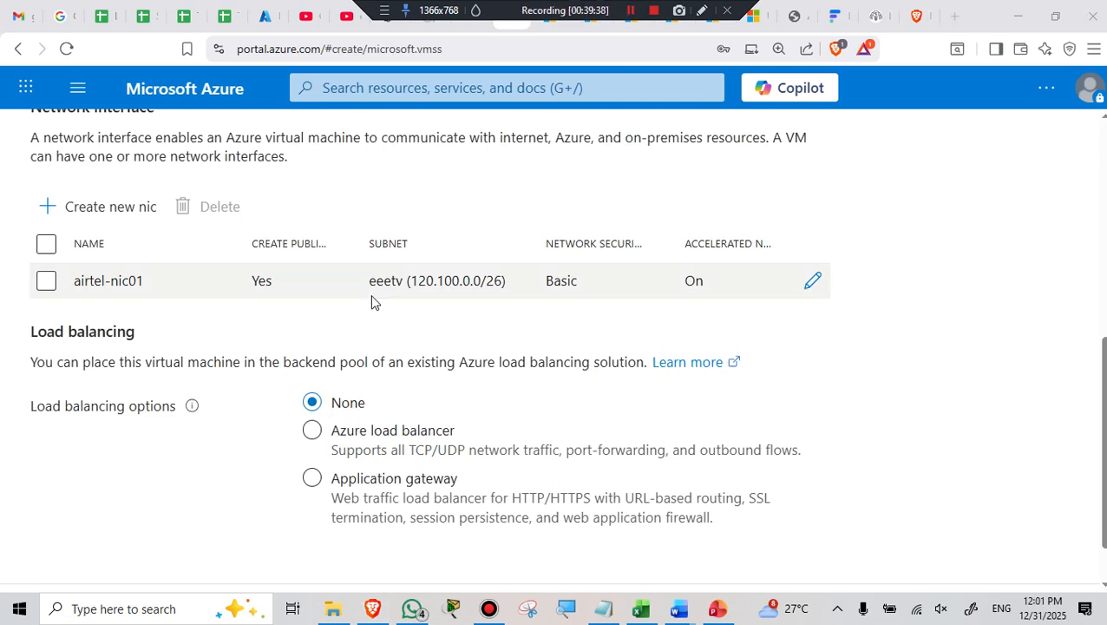
pyautogui.scroll(-1, 370, 301)
pyautogui.click(310, 364)
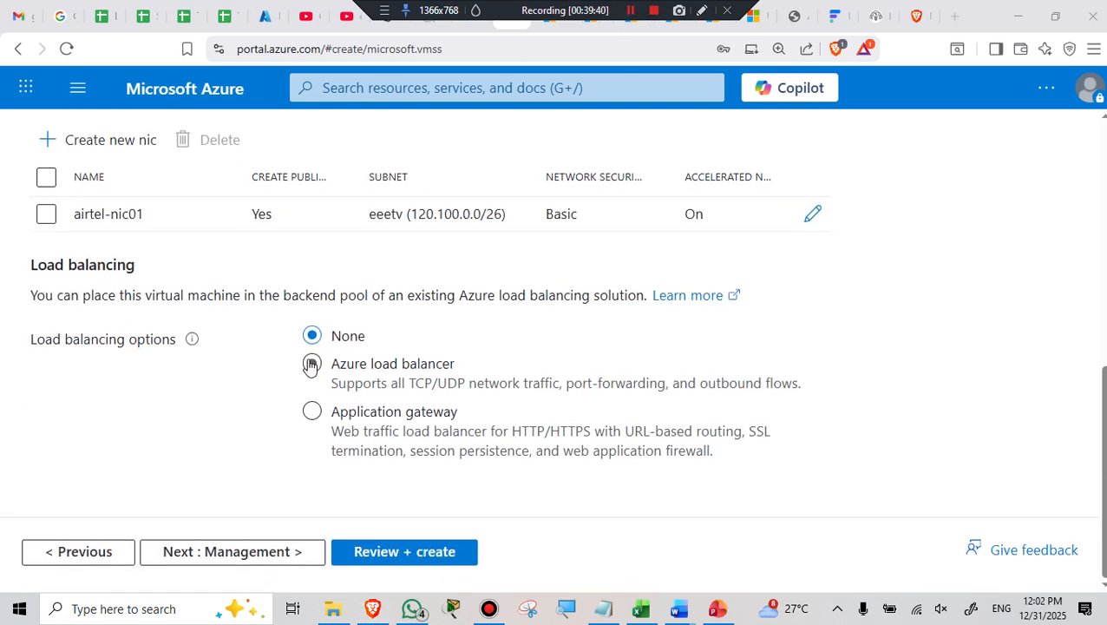
pyautogui.scroll(10, 311, 365)
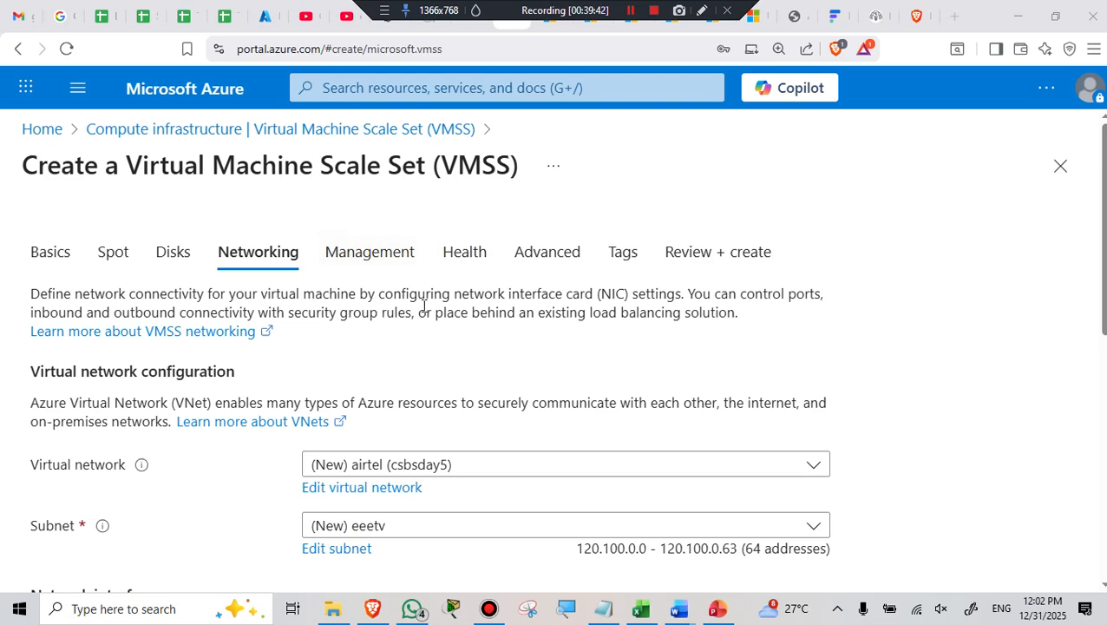
pyautogui.scroll(-10, 365, 361)
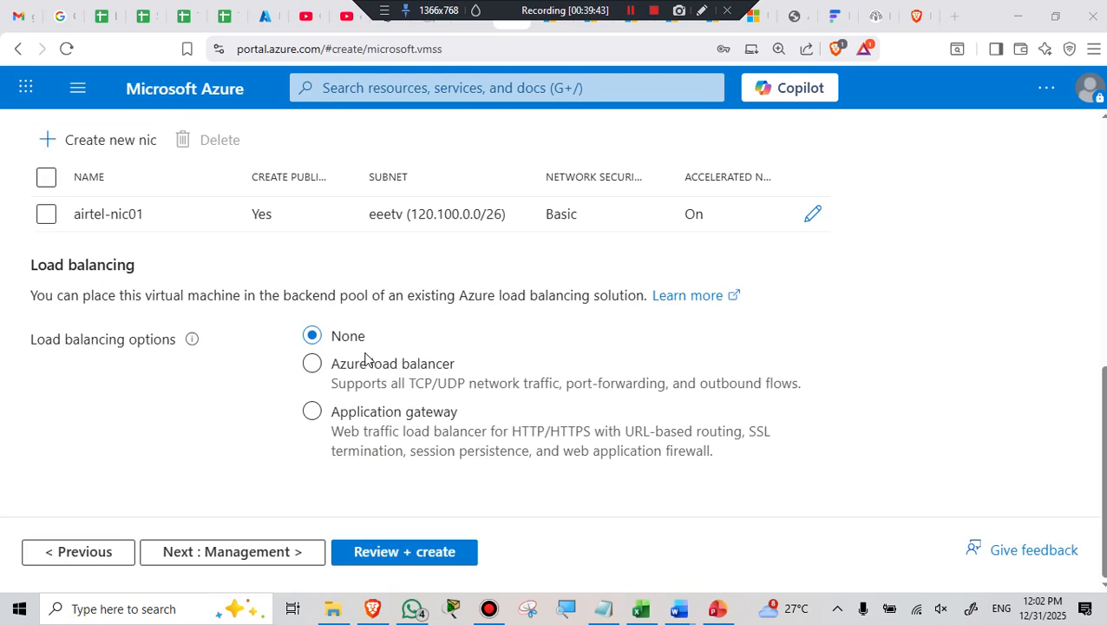
pyautogui.click(255, 552)
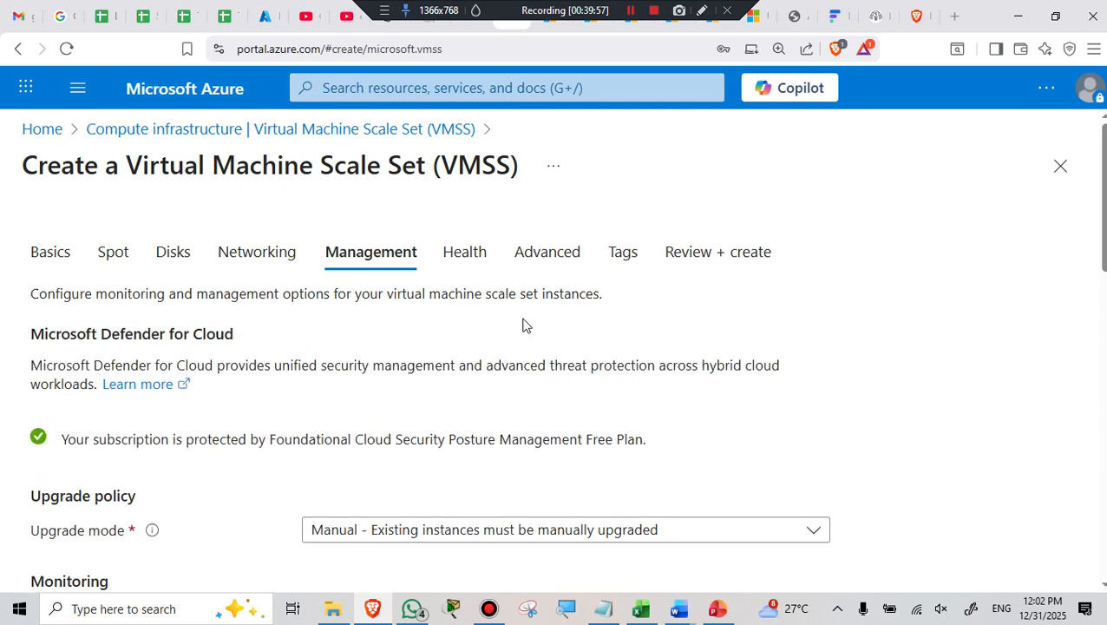
# Disable boot diagnostics and set the guest OS update reboot setting to Never reboot
pyautogui.scroll(-3, 373, 338)
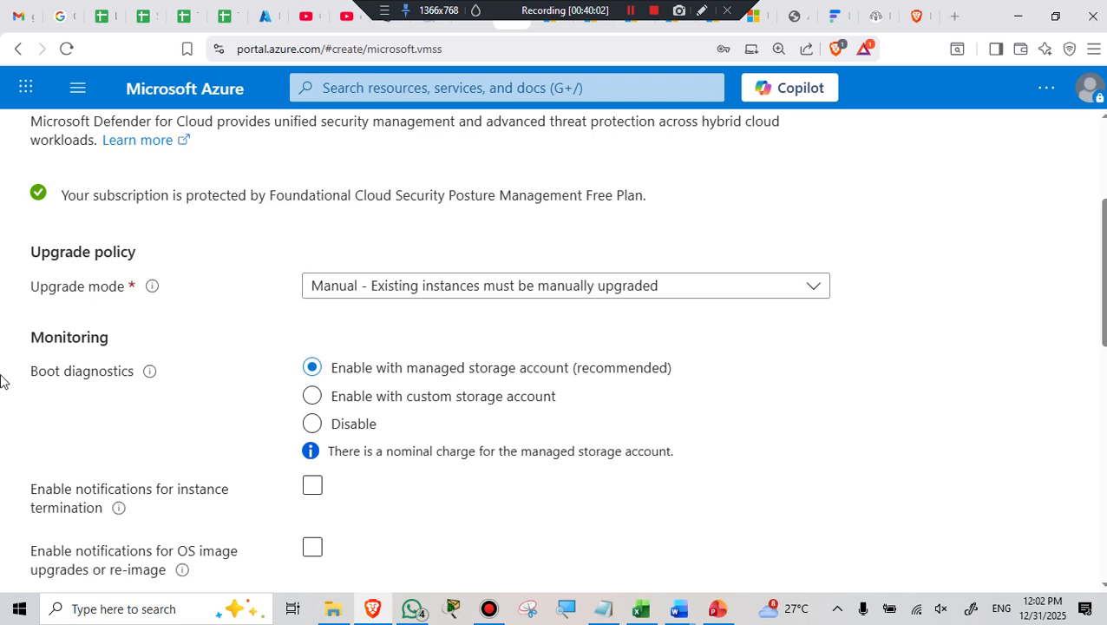
pyautogui.click(312, 425)
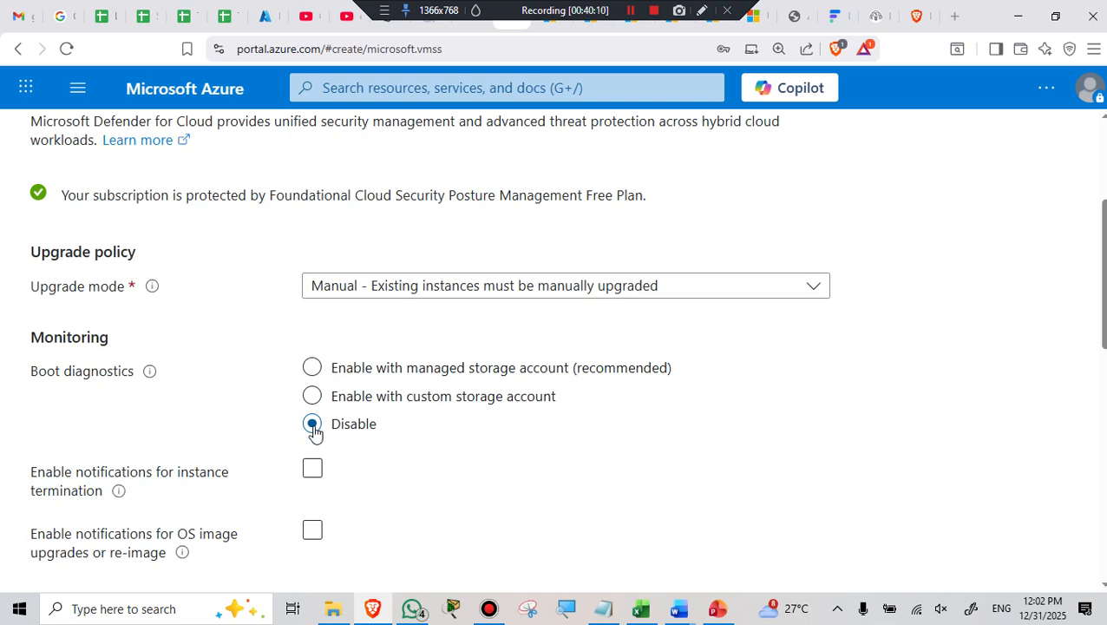
pyautogui.scroll(-8, 347, 434)
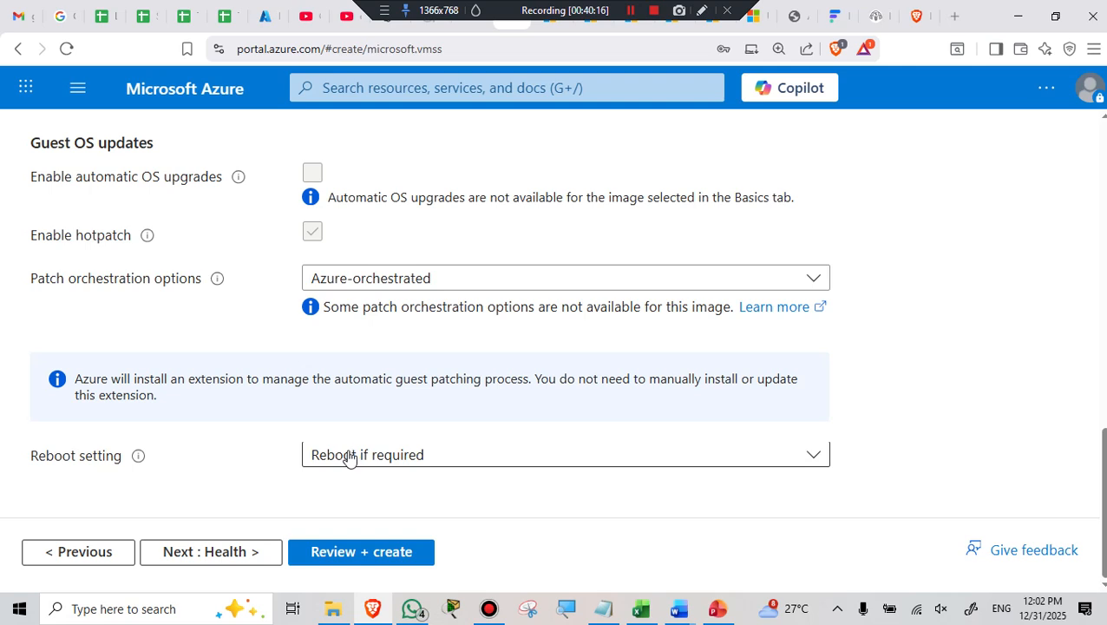
pyautogui.click(396, 457)
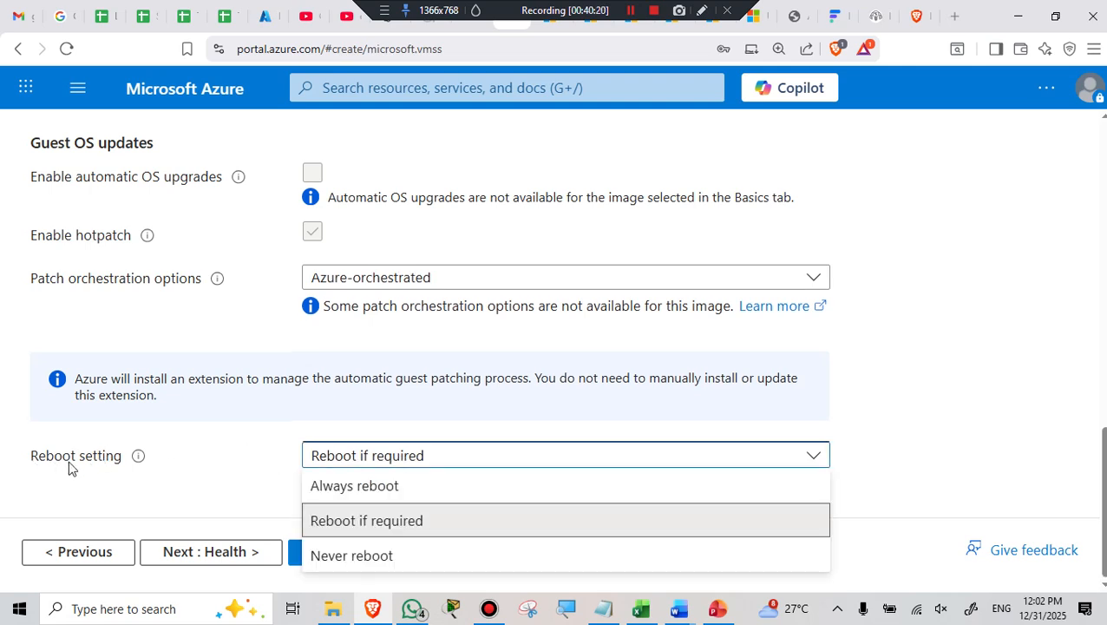
pyautogui.click(366, 557)
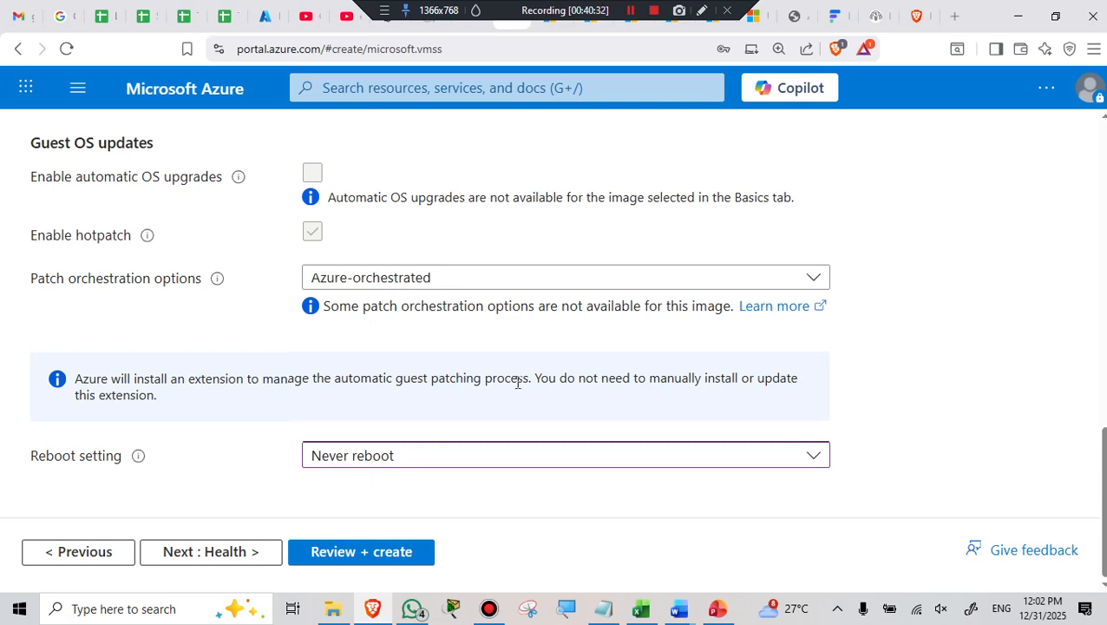
# Recheck the monitoring and guest OS update settings and continue to the Health settings
pyautogui.scroll(5, 517, 314)
pyautogui.scroll(3, 291, 160)
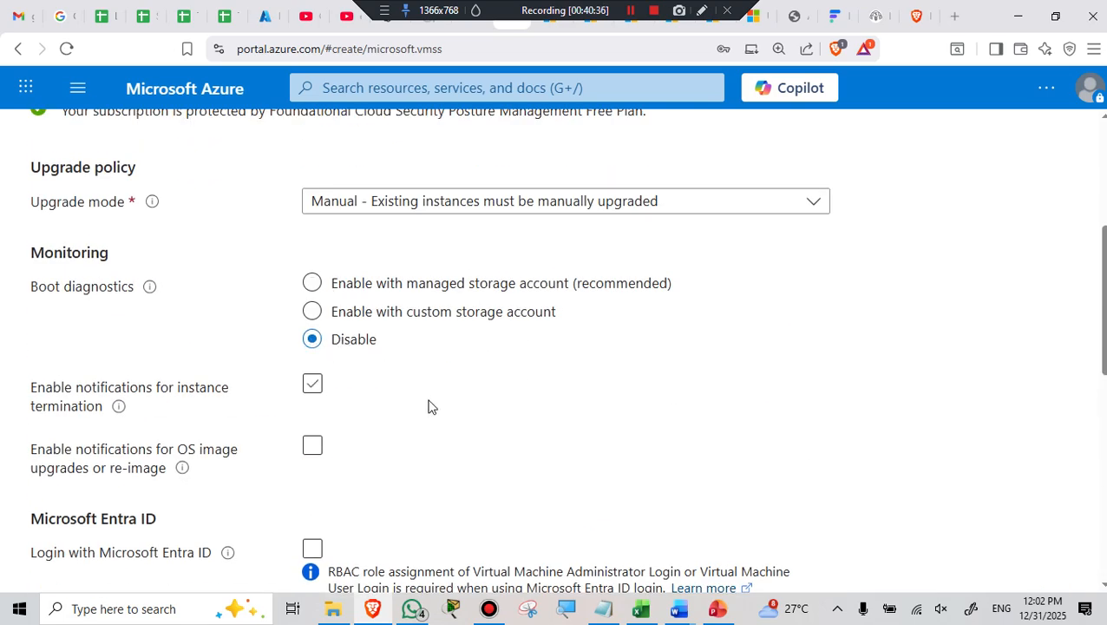
pyautogui.scroll(-8, 423, 402)
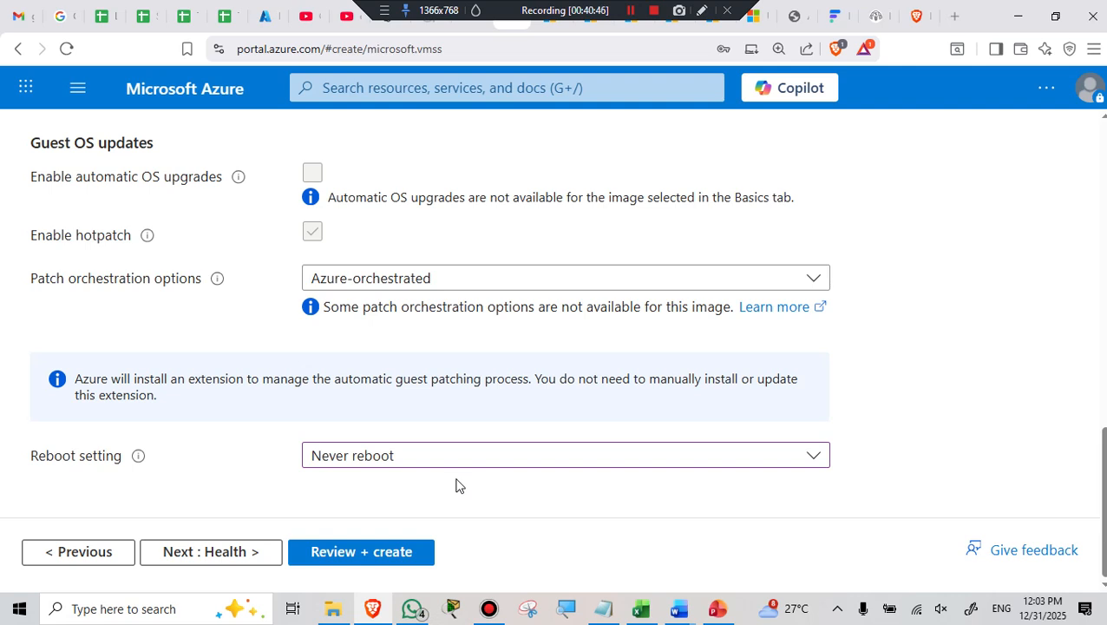
pyautogui.click(198, 553)
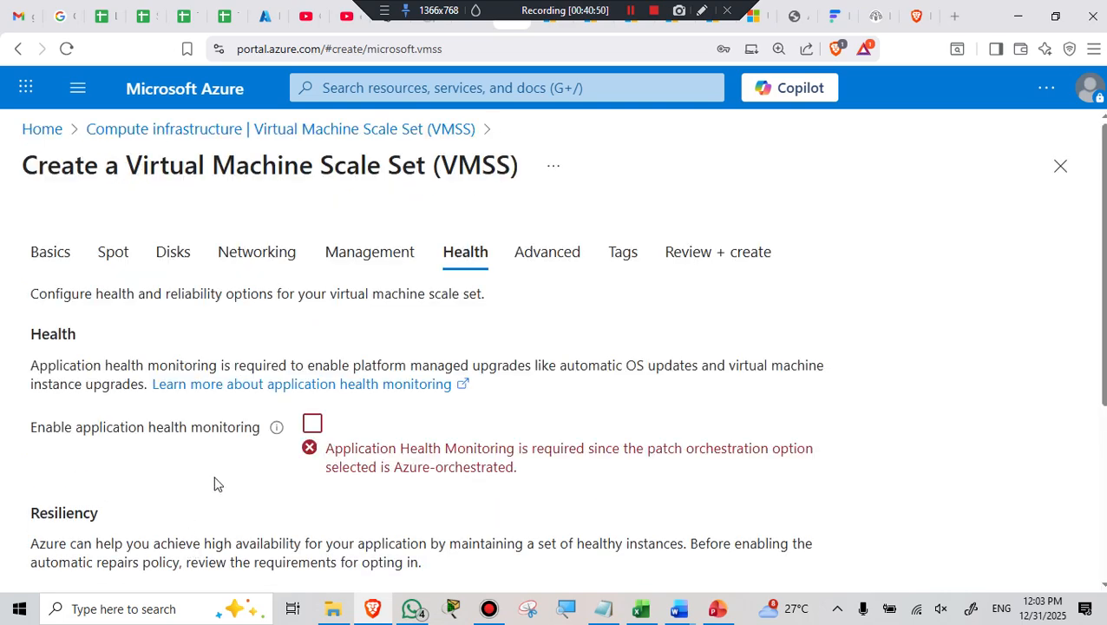
# Enable application health monitoring for the scale set and open the health monitor configuration
pyautogui.scroll(-1, 547, 356)
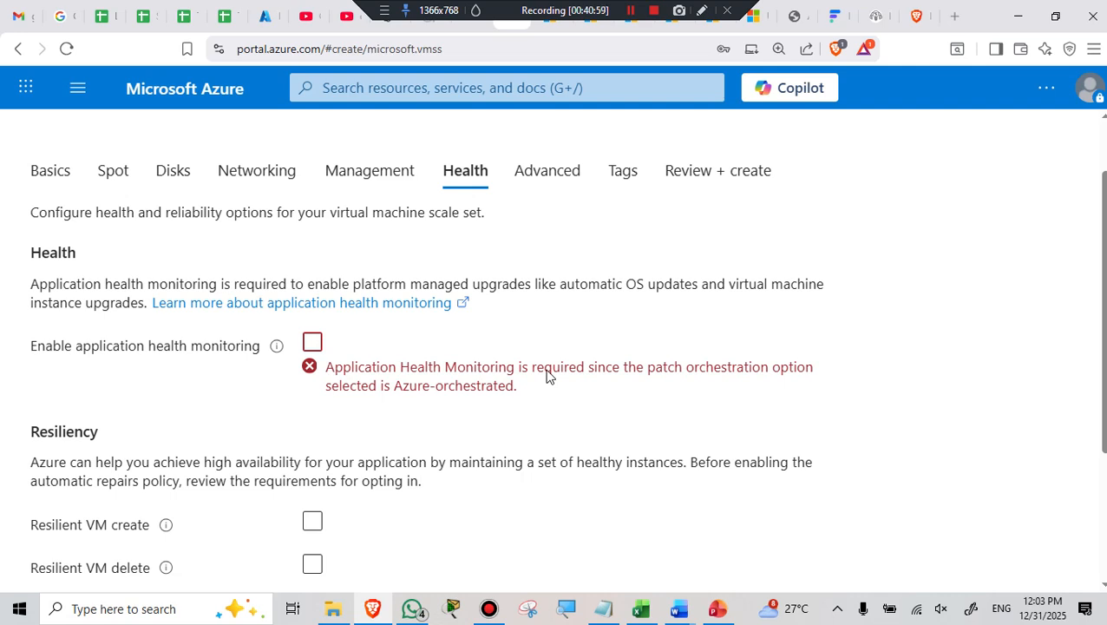
pyautogui.click(314, 346)
pyautogui.click(316, 347)
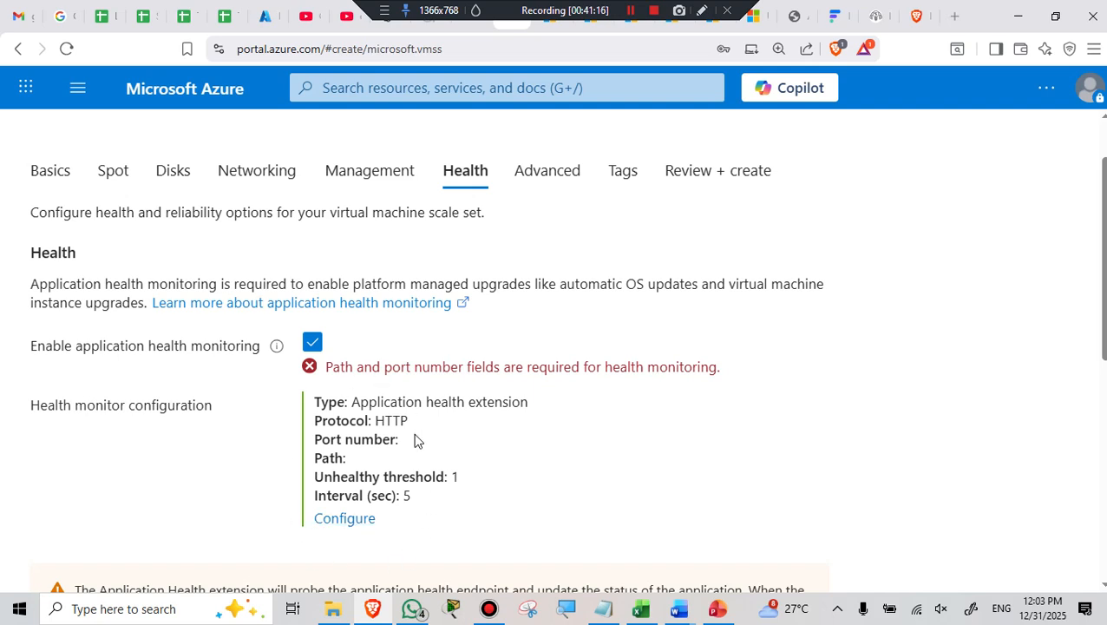
pyautogui.scroll(-1, 415, 446)
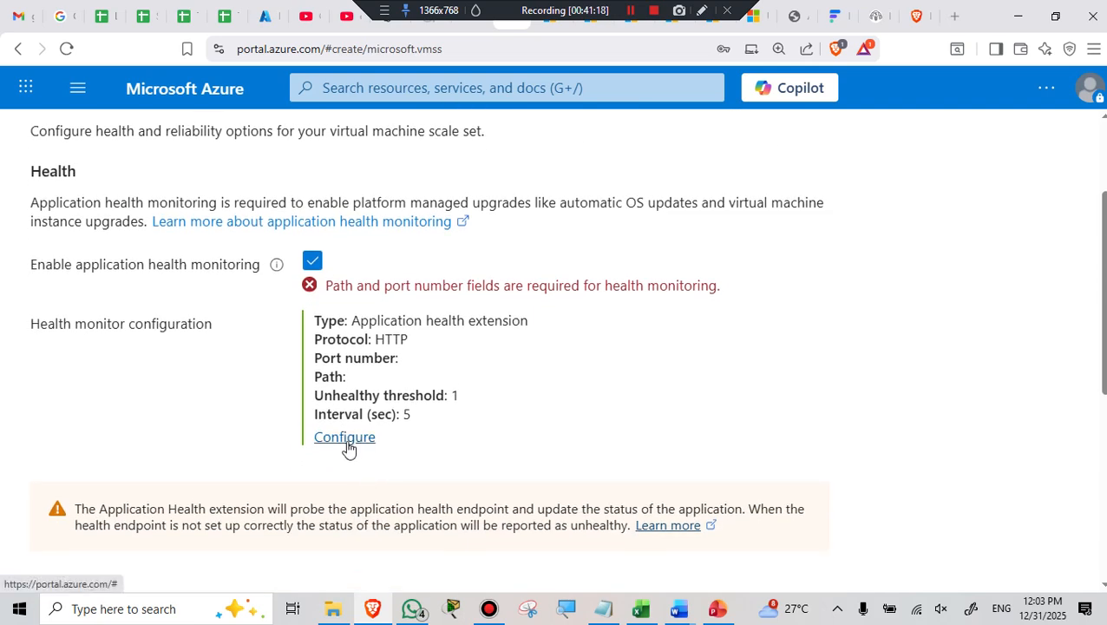
pyautogui.click(346, 438)
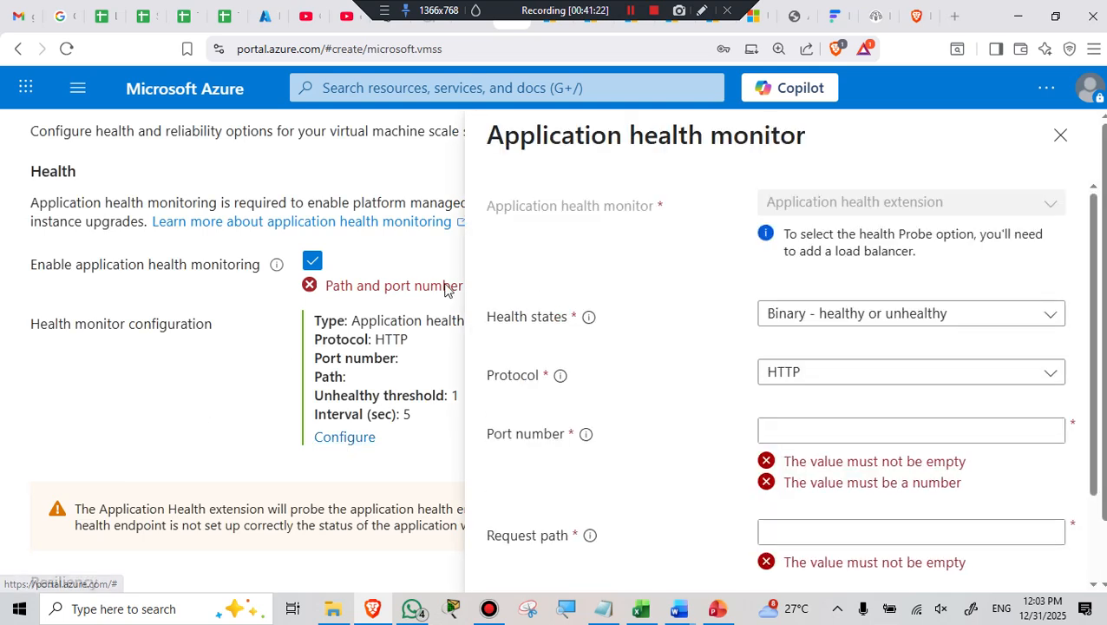
# Configure the health monitor with protocol HTTP, port number 80 and request path /, and save it
pyautogui.scroll(-1, 693, 242)
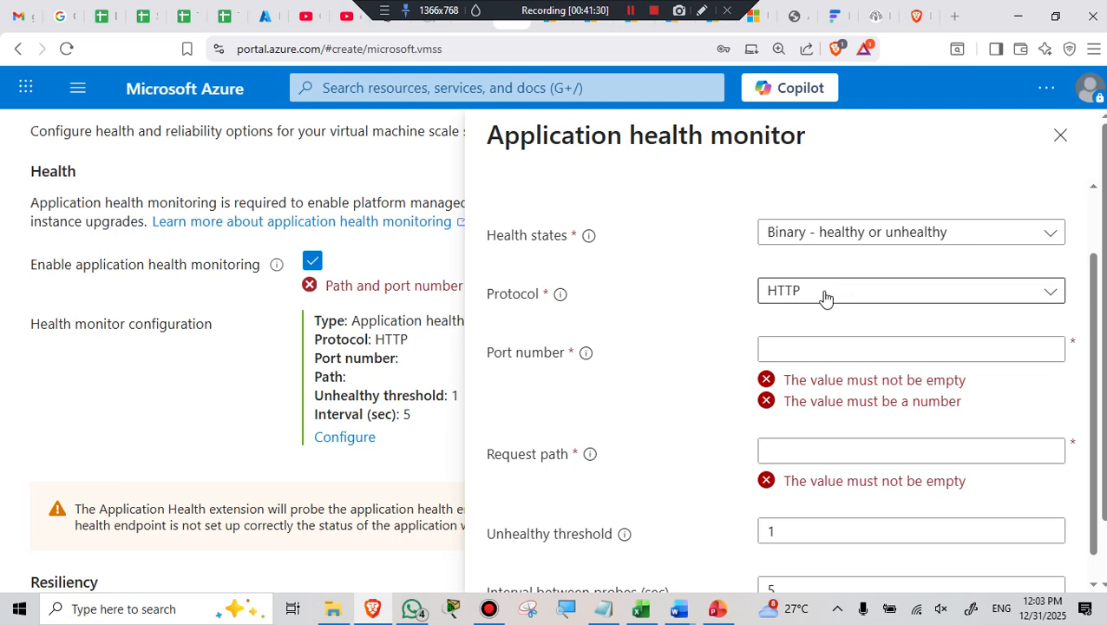
pyautogui.click(773, 345)
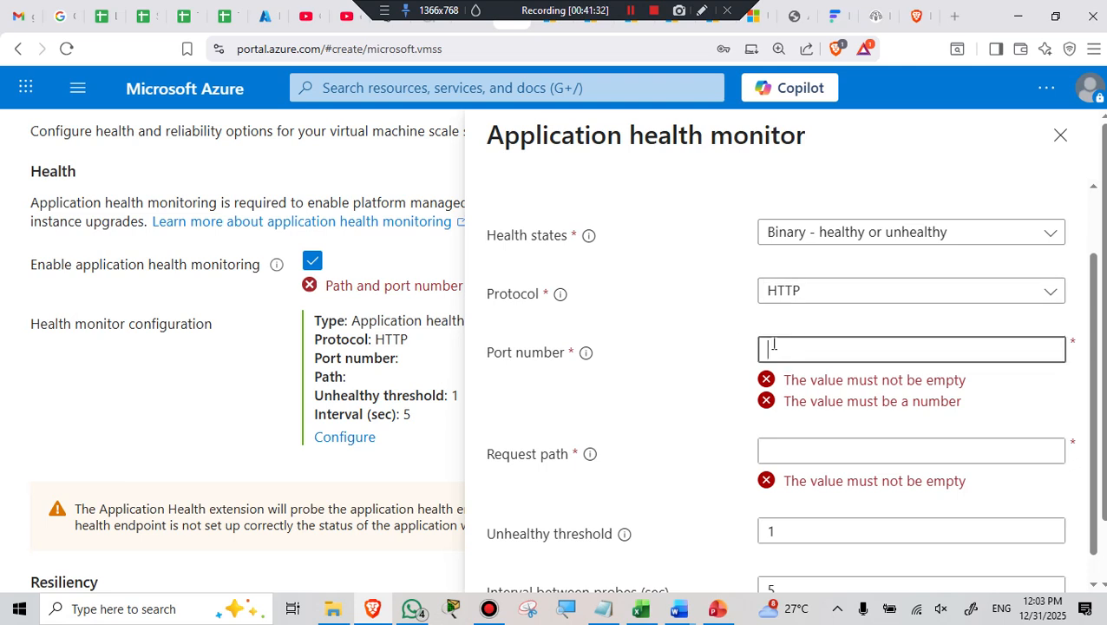
pyautogui.write('80')
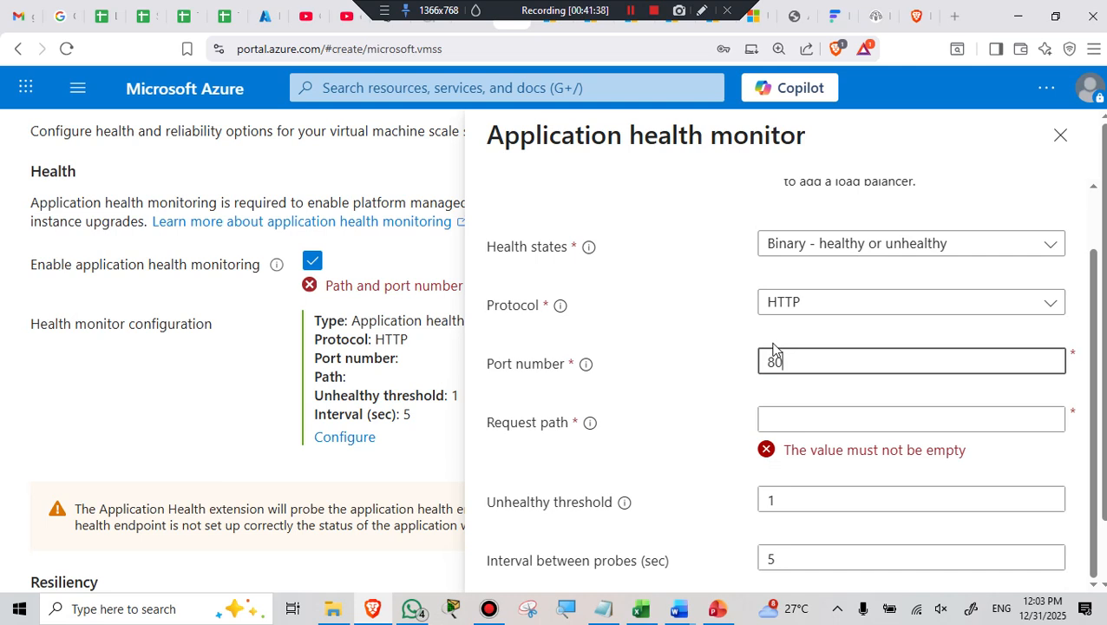
pyautogui.click(802, 310)
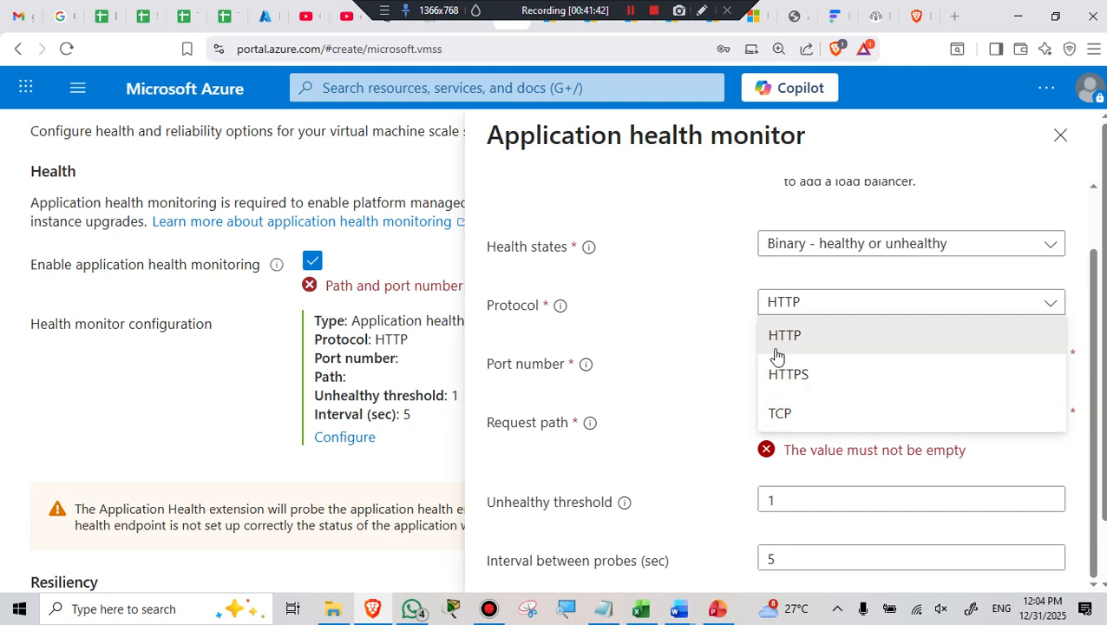
pyautogui.click(726, 345)
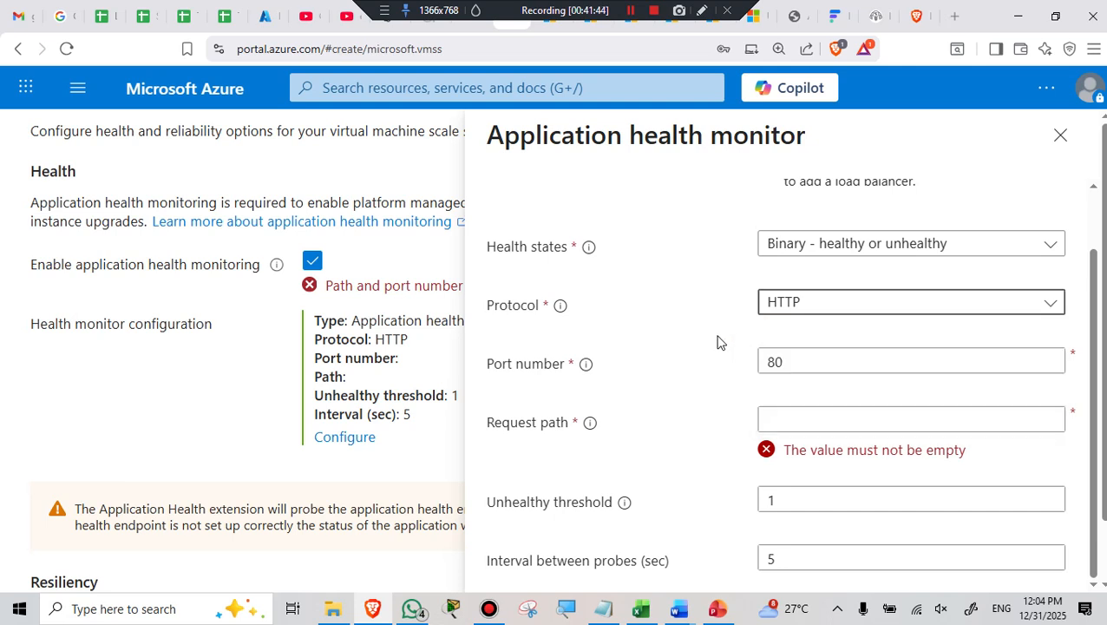
pyautogui.click(786, 418)
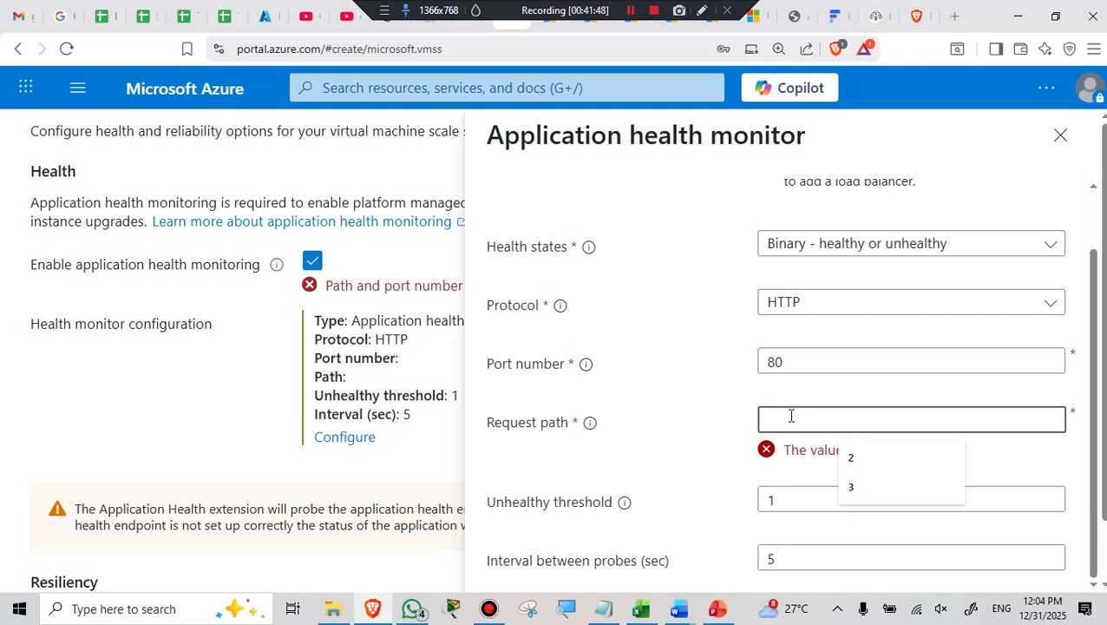
pyautogui.write('/')
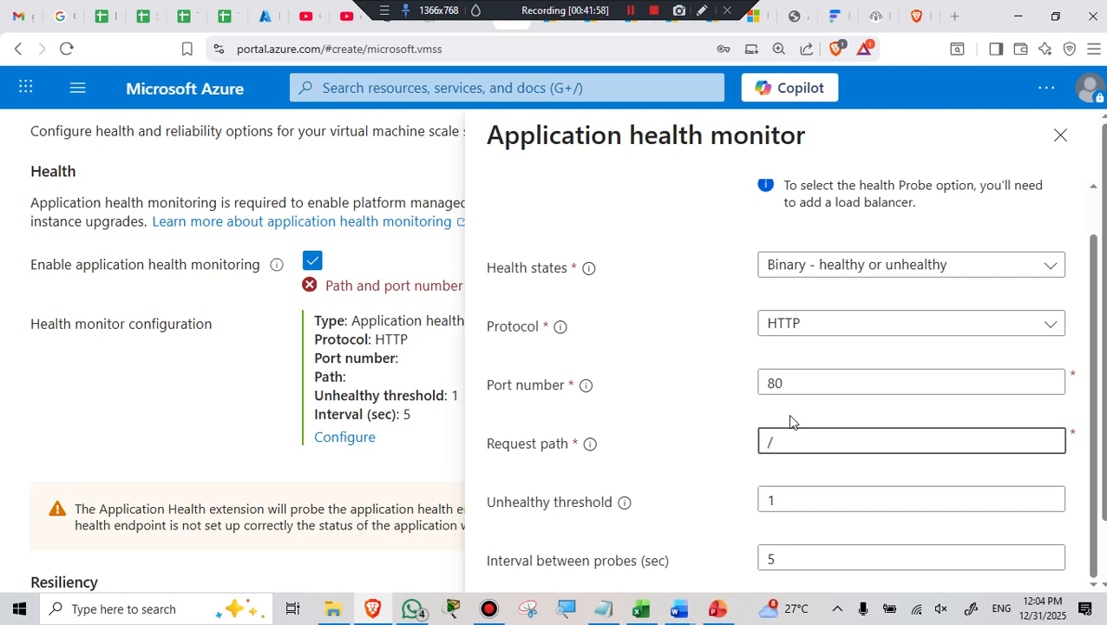
pyautogui.scroll(-1, 682, 417)
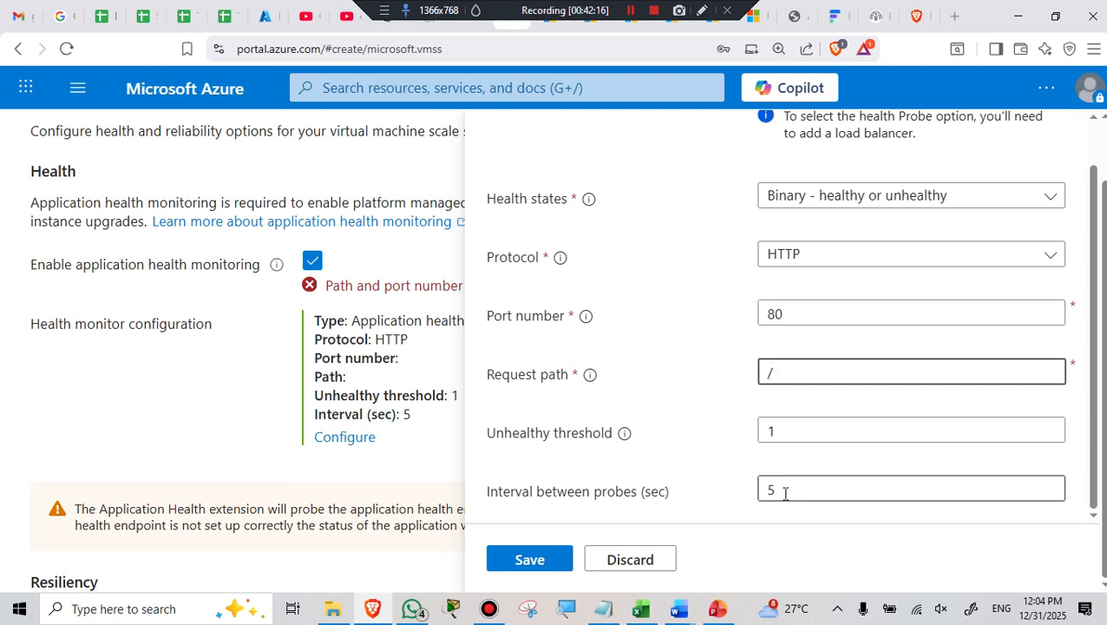
pyautogui.click(531, 559)
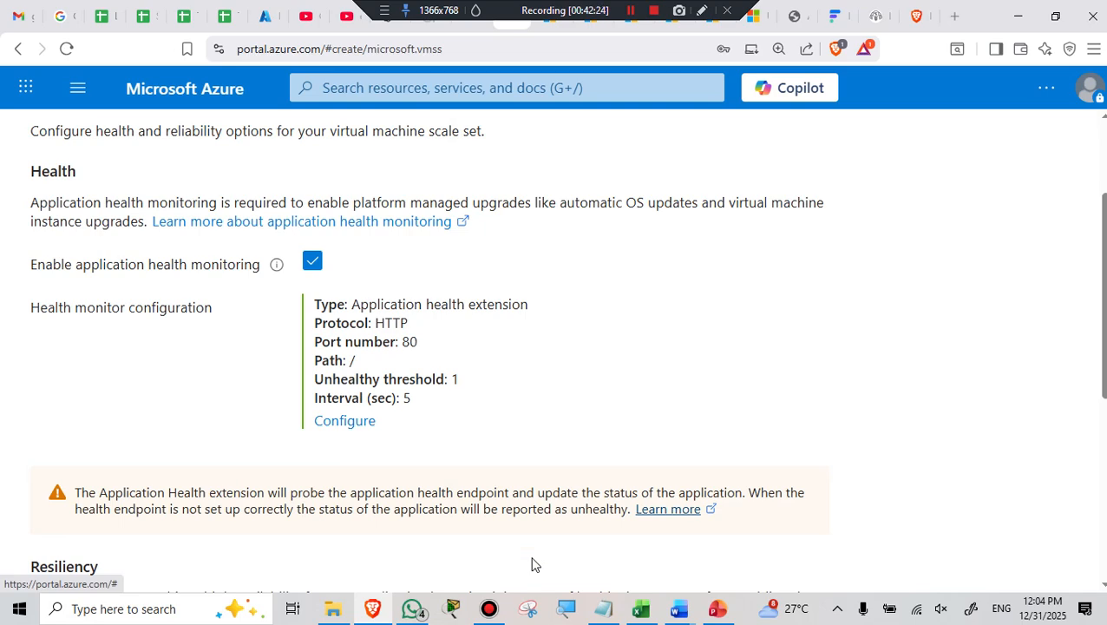
# Review the Resiliency options without enabling any and continue to the Advanced settings
pyautogui.scroll(-4, 420, 391)
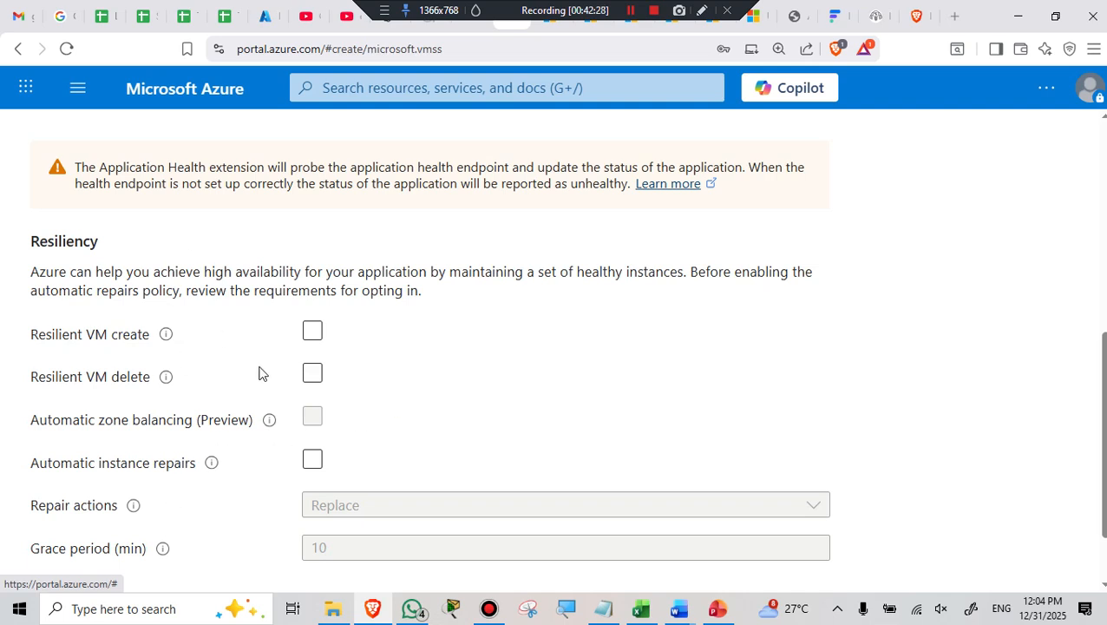
pyautogui.scroll(-1, 265, 407)
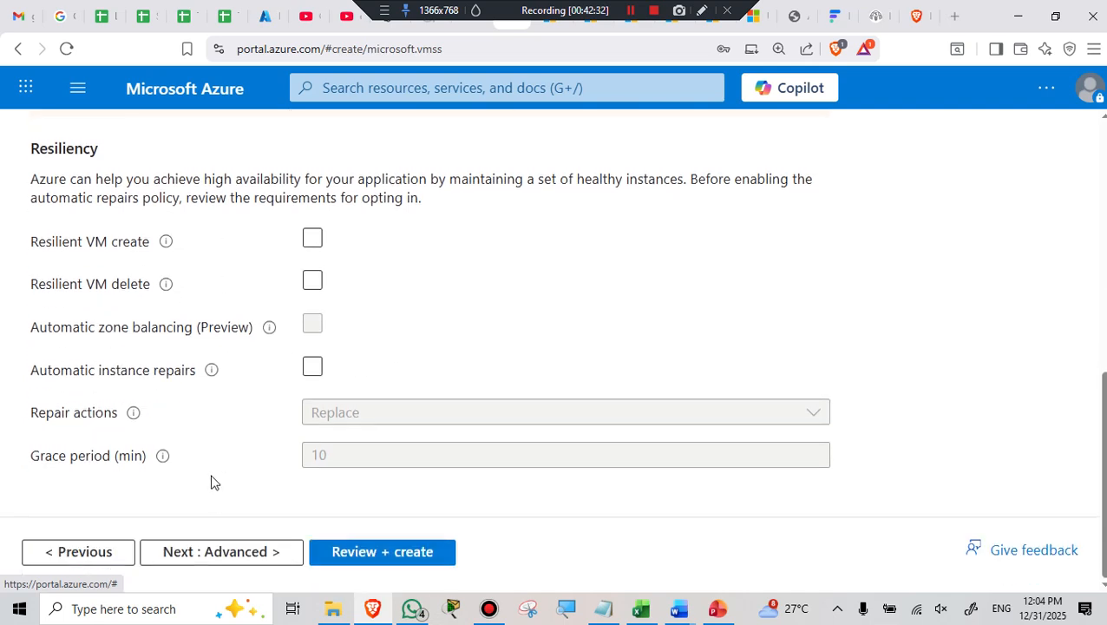
pyautogui.click(217, 555)
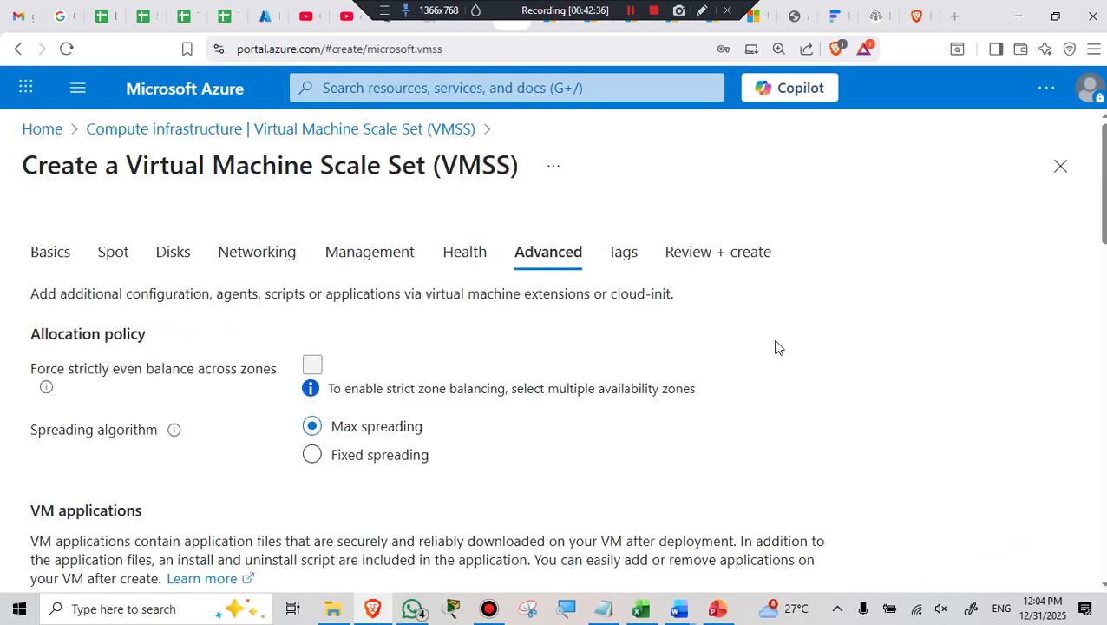
# Review the advanced settings from the allocation policy down to capacity reservations and continue to the Tags settings
pyautogui.scroll(-2, 783, 358)
pyautogui.scroll(-2, 784, 357)
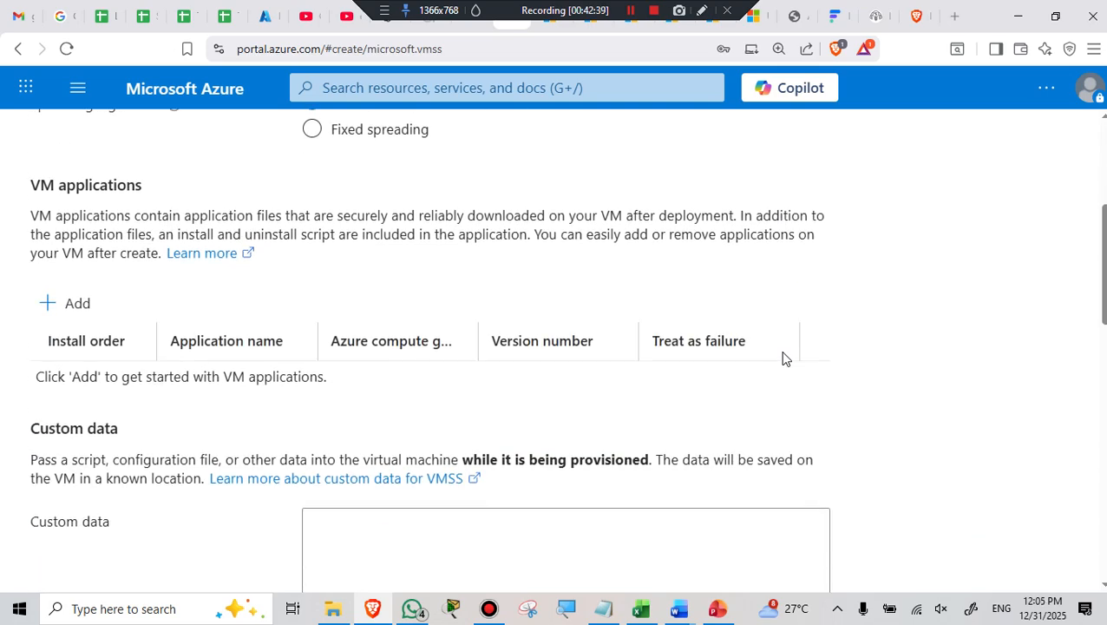
pyautogui.scroll(-4, 754, 269)
pyautogui.scroll(-4, 754, 273)
pyautogui.scroll(-3, 673, 255)
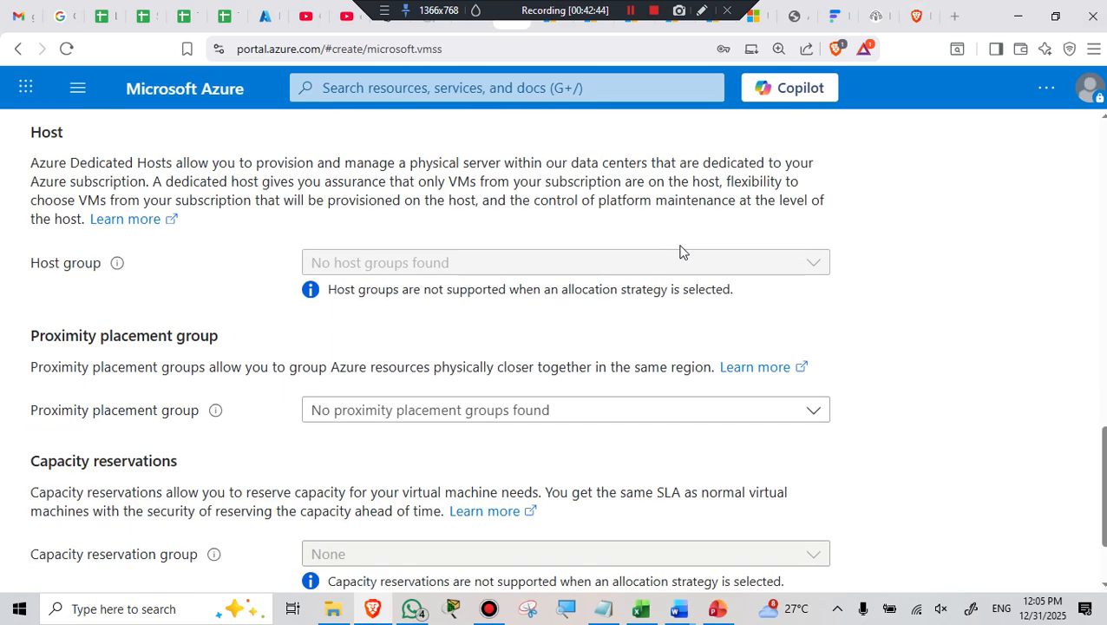
pyautogui.scroll(-2, 681, 251)
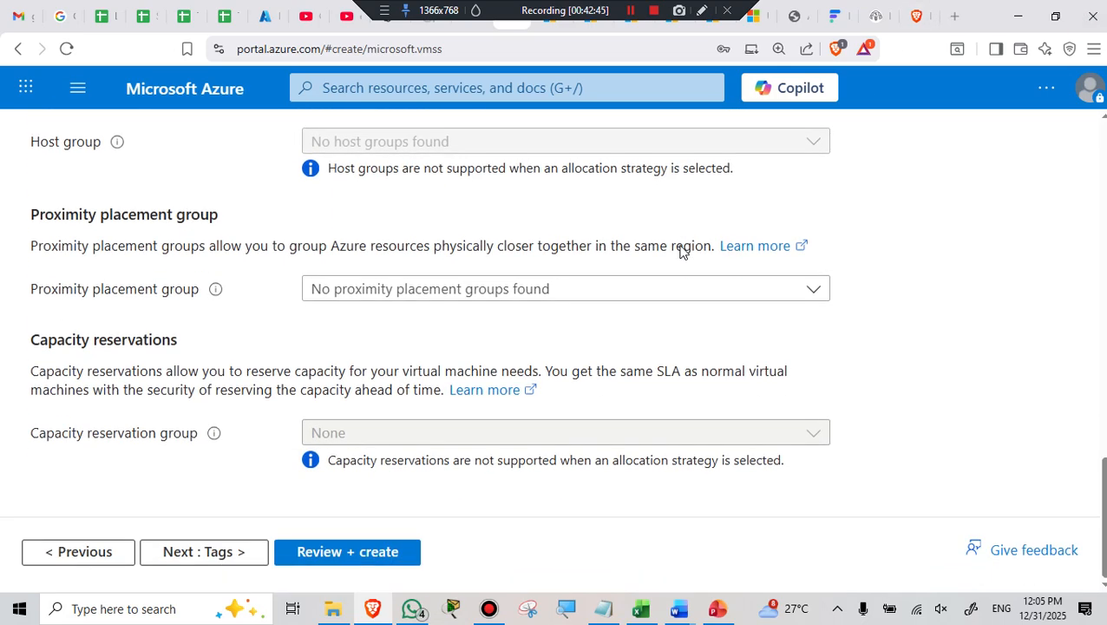
pyautogui.click(213, 560)
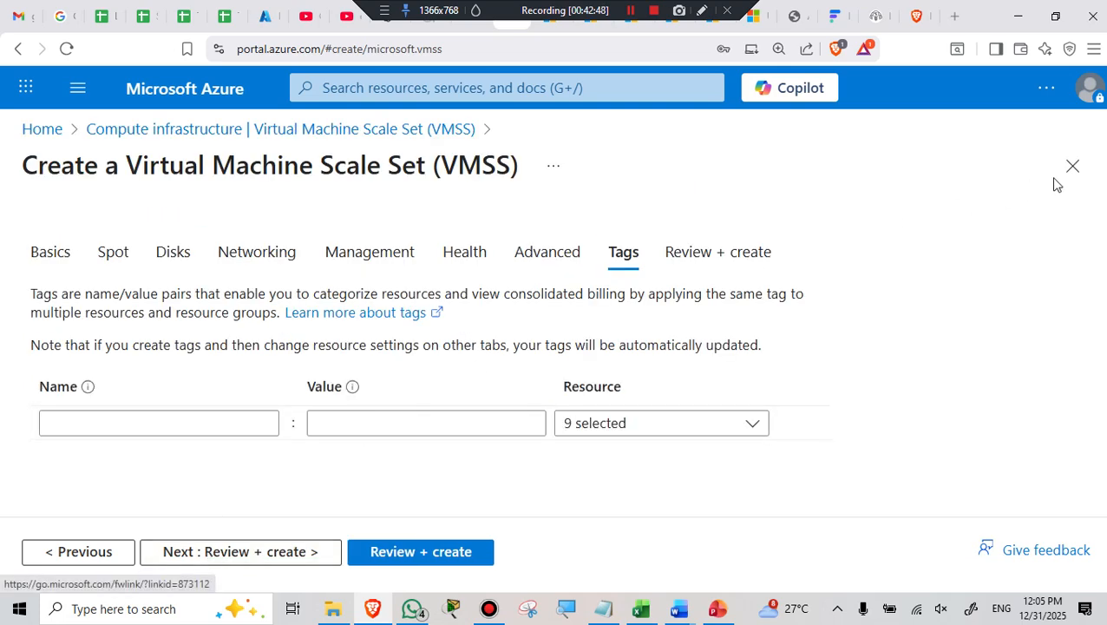
# Add a tag named "created by" with the value "eeetv" for the selected resources
pyautogui.click(144, 425)
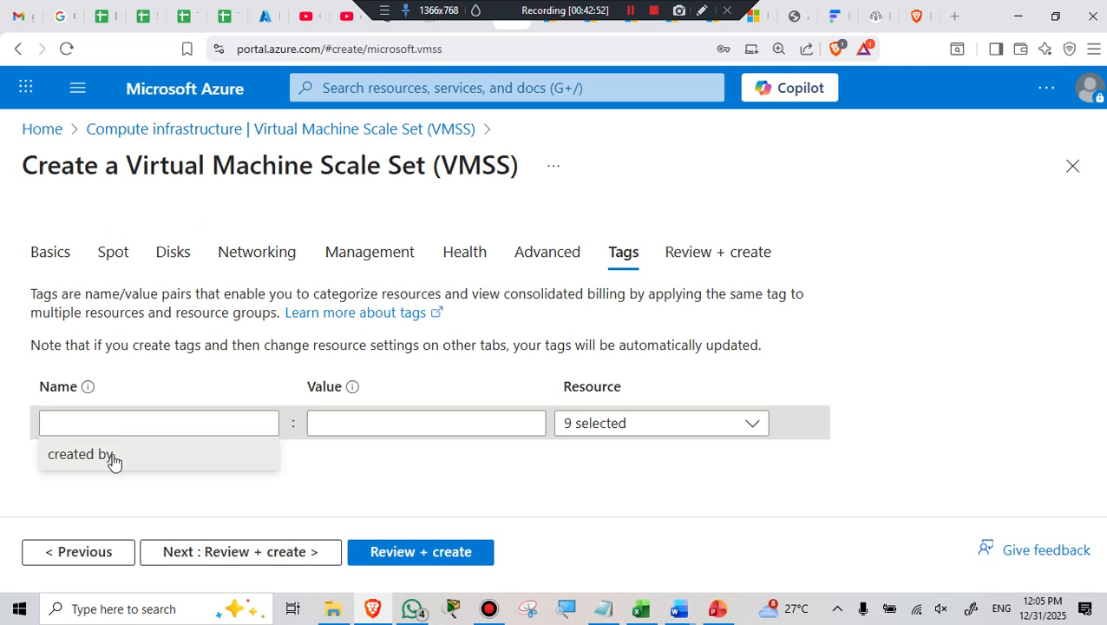
pyautogui.click(79, 453)
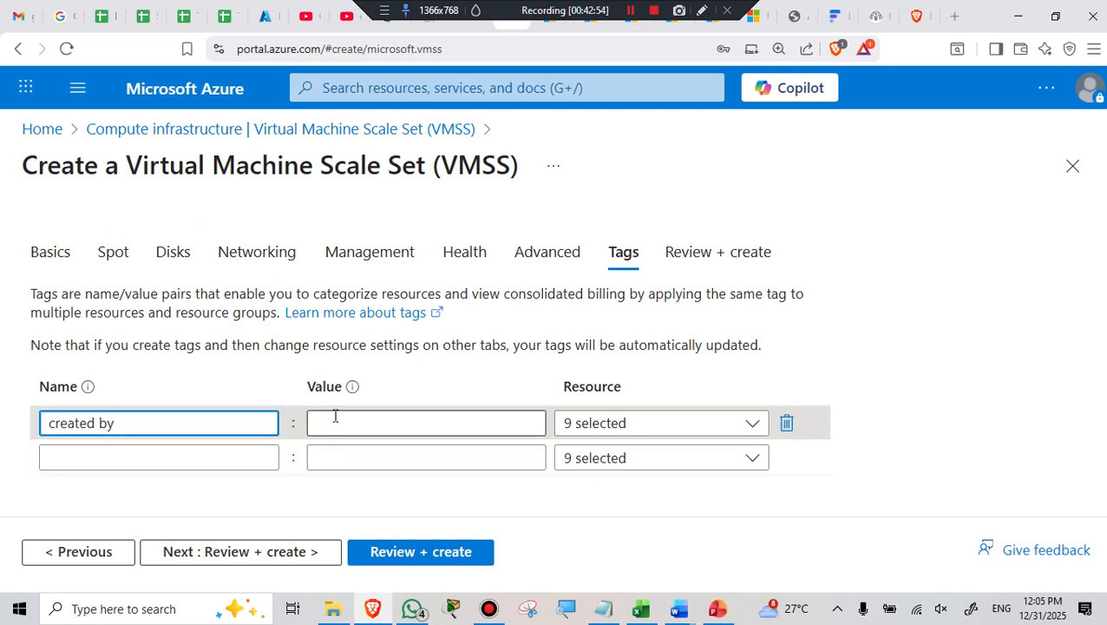
pyautogui.click(365, 418)
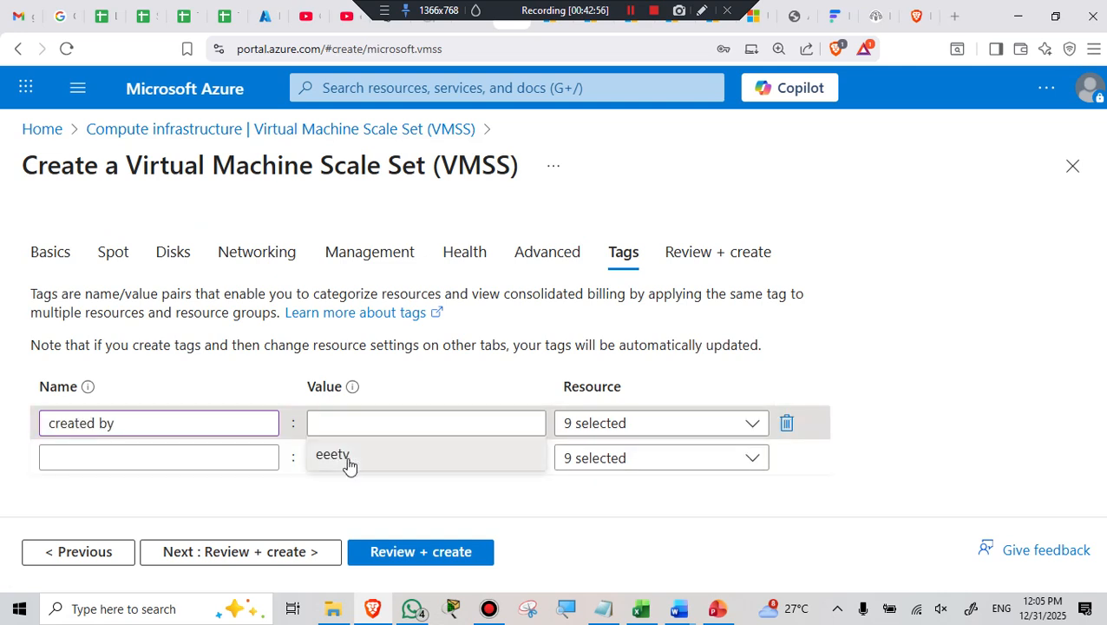
pyautogui.click(347, 458)
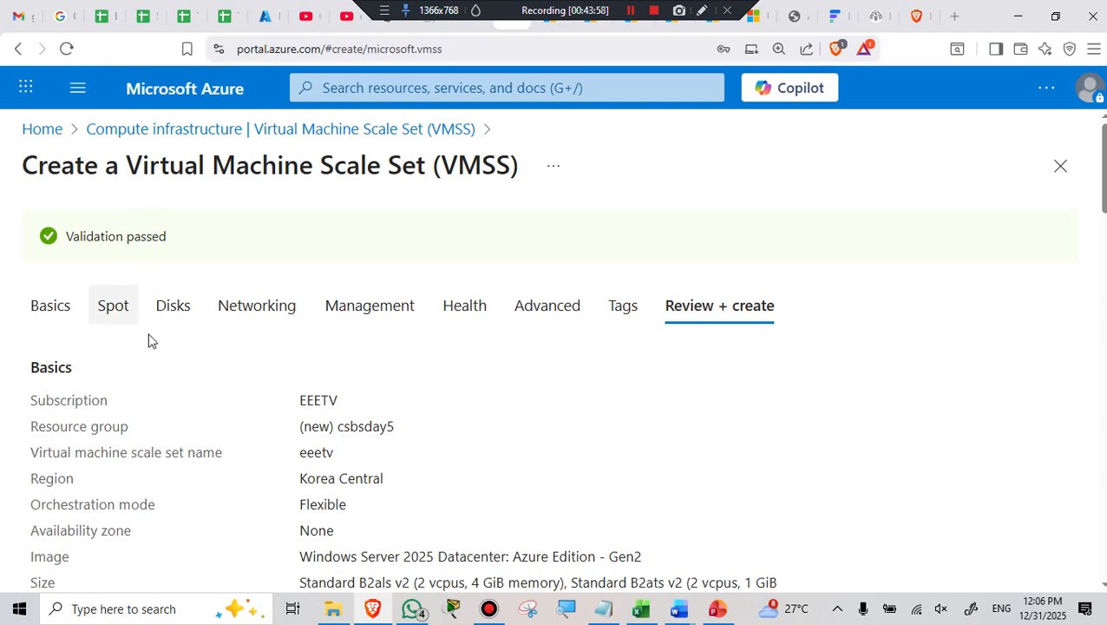
# Check the validated configuration summary down to the tags and create the scale set
pyautogui.scroll(-4, 152, 348)
pyautogui.scroll(-20, 152, 348)
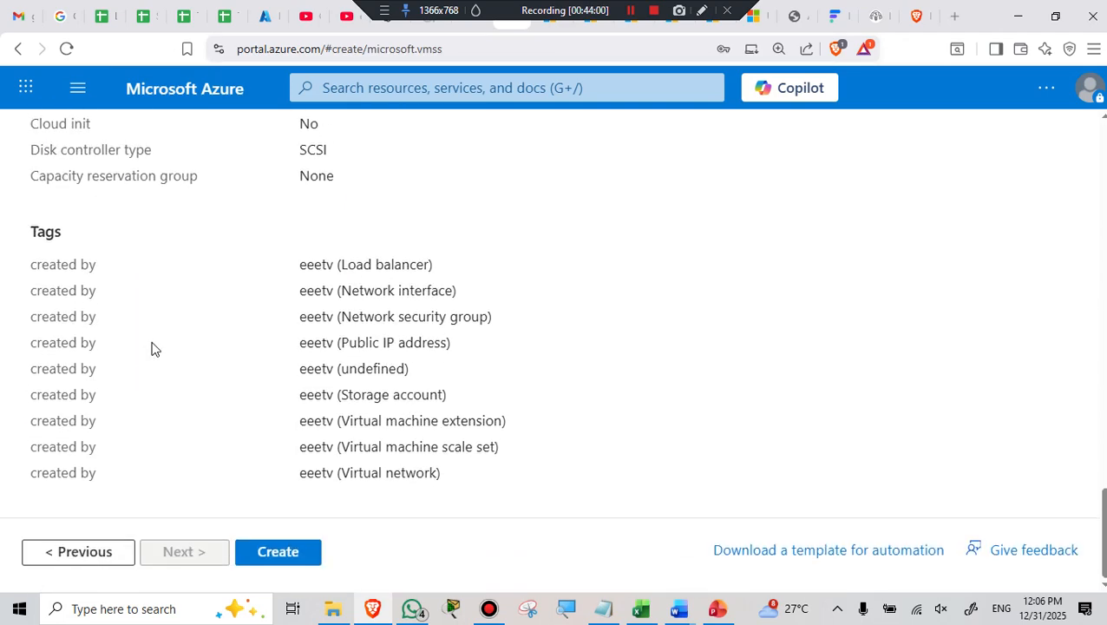
pyautogui.click(295, 557)
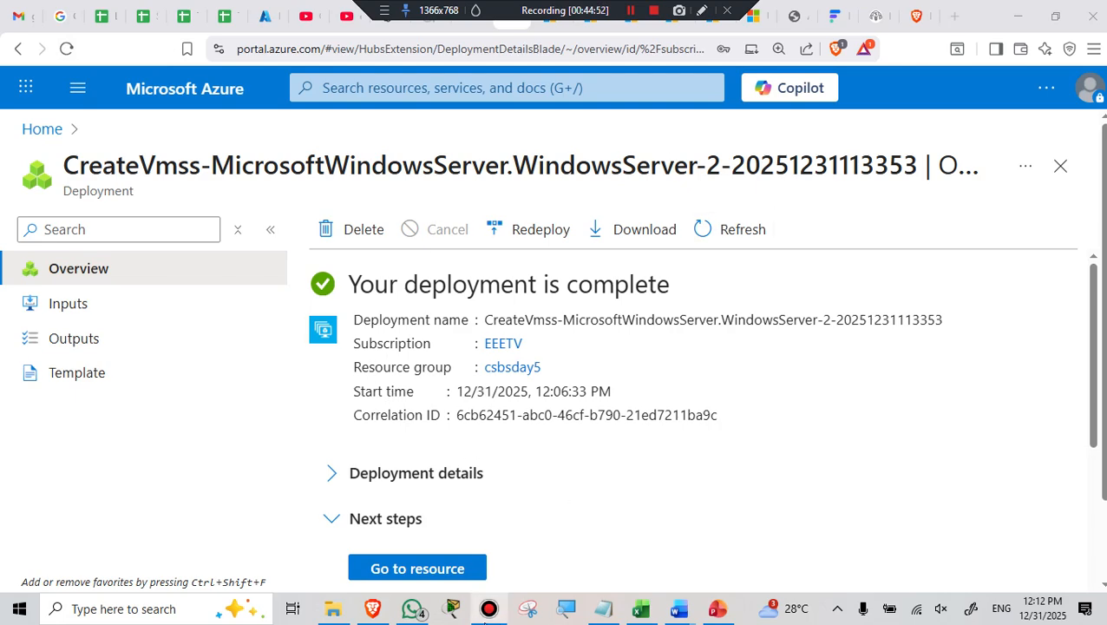
# Open the deployed eeetv scale set, refresh its overview and examine its list of instances
pyautogui.click(431, 571)
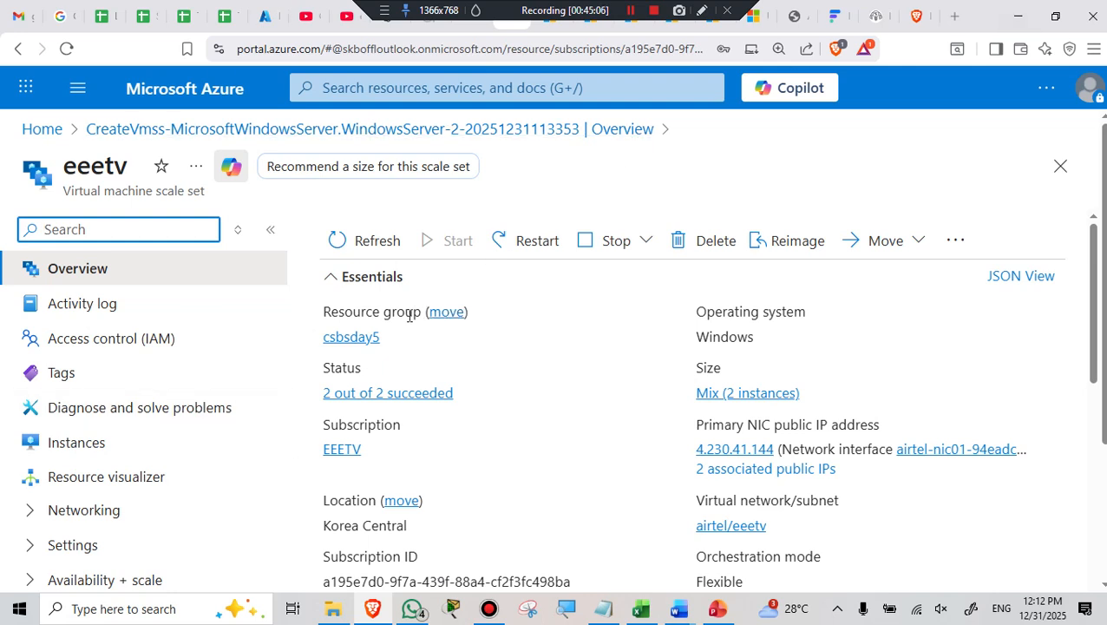
pyautogui.click(355, 251)
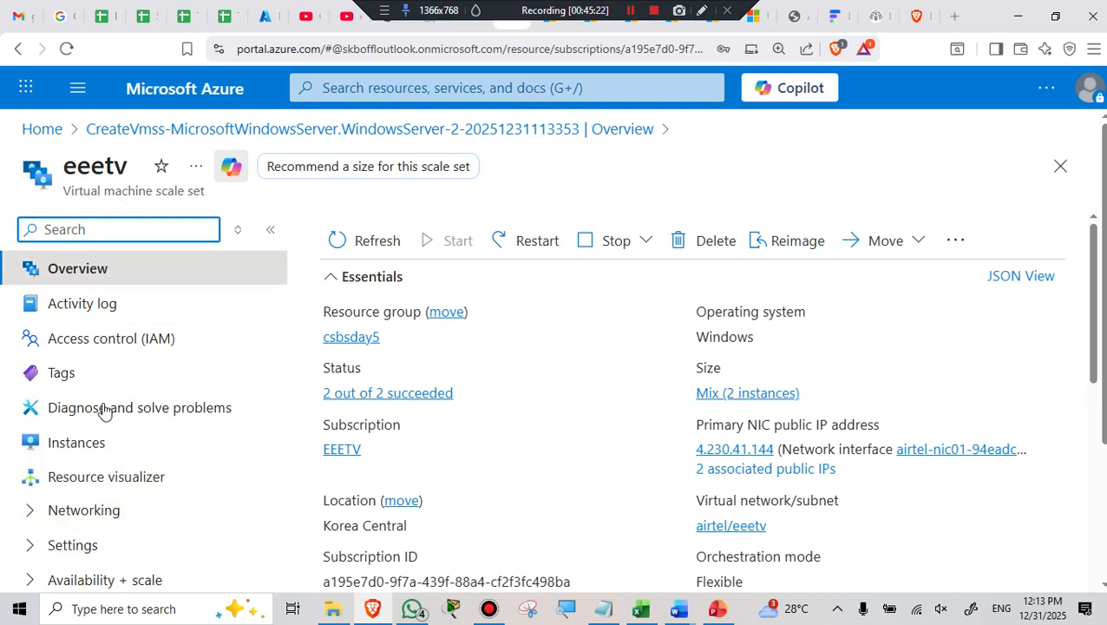
pyautogui.scroll(-1, 73, 445)
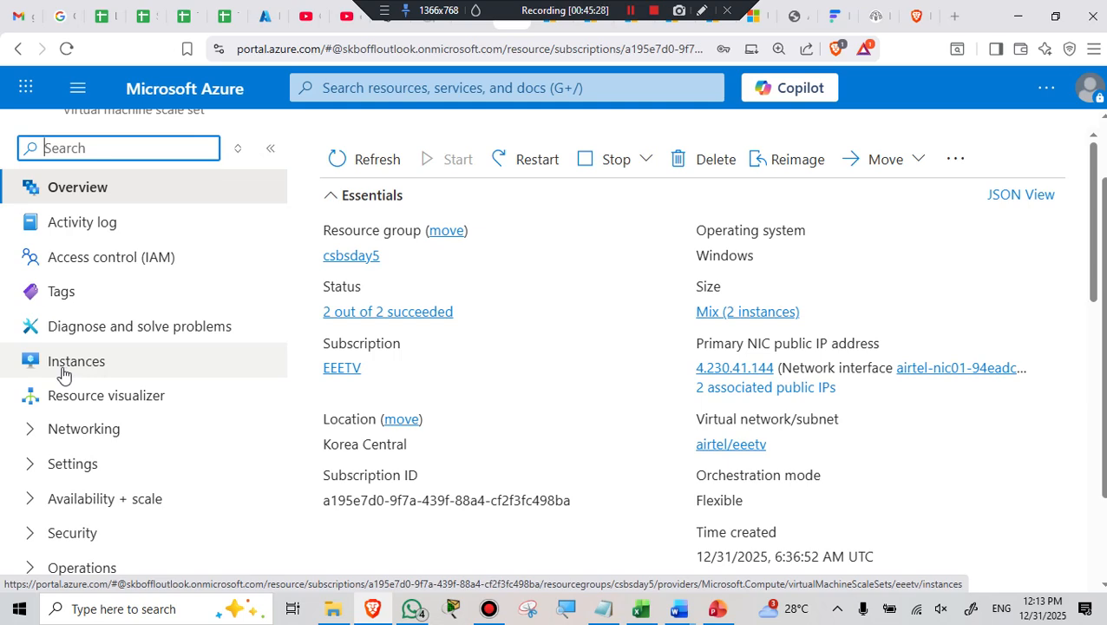
pyautogui.click(65, 373)
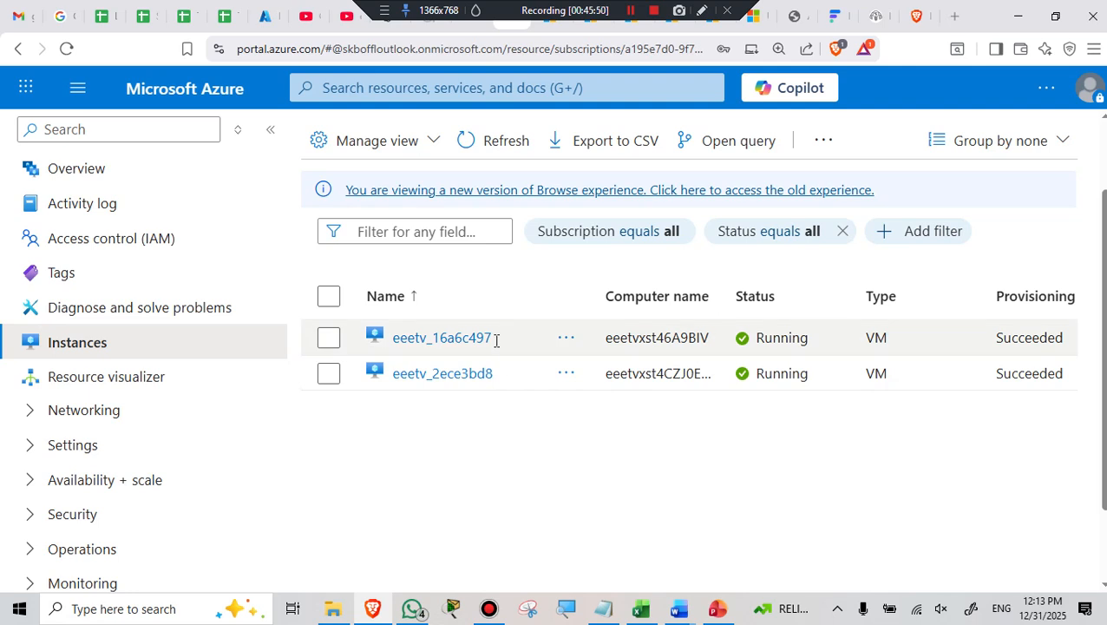
pyautogui.moveTo(509, 339); pyautogui.dragTo(394, 344)
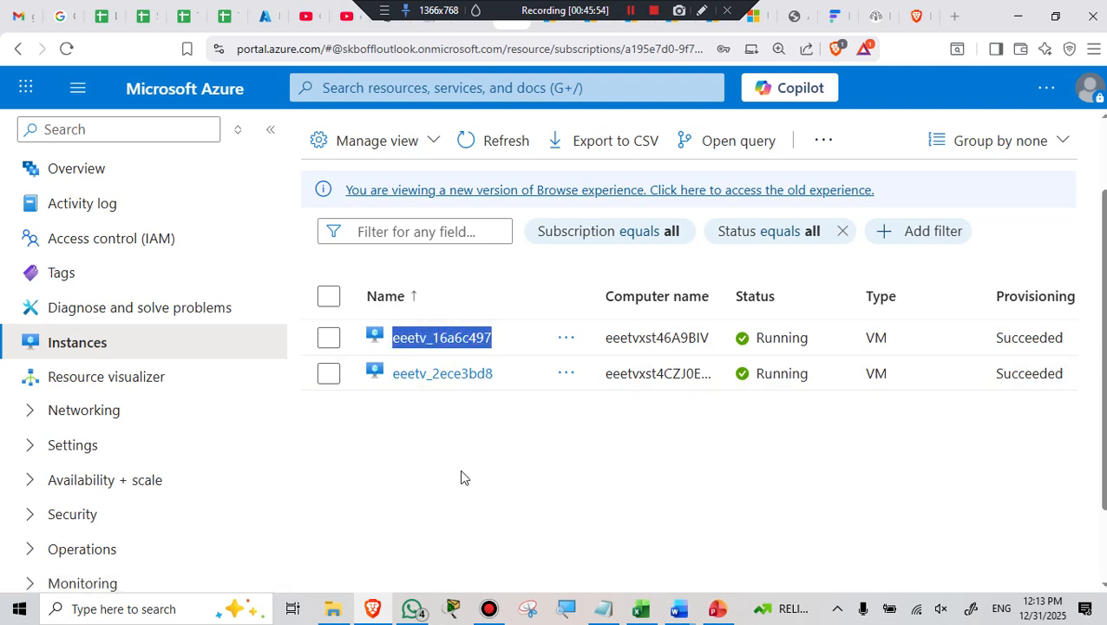
pyautogui.click(475, 431)
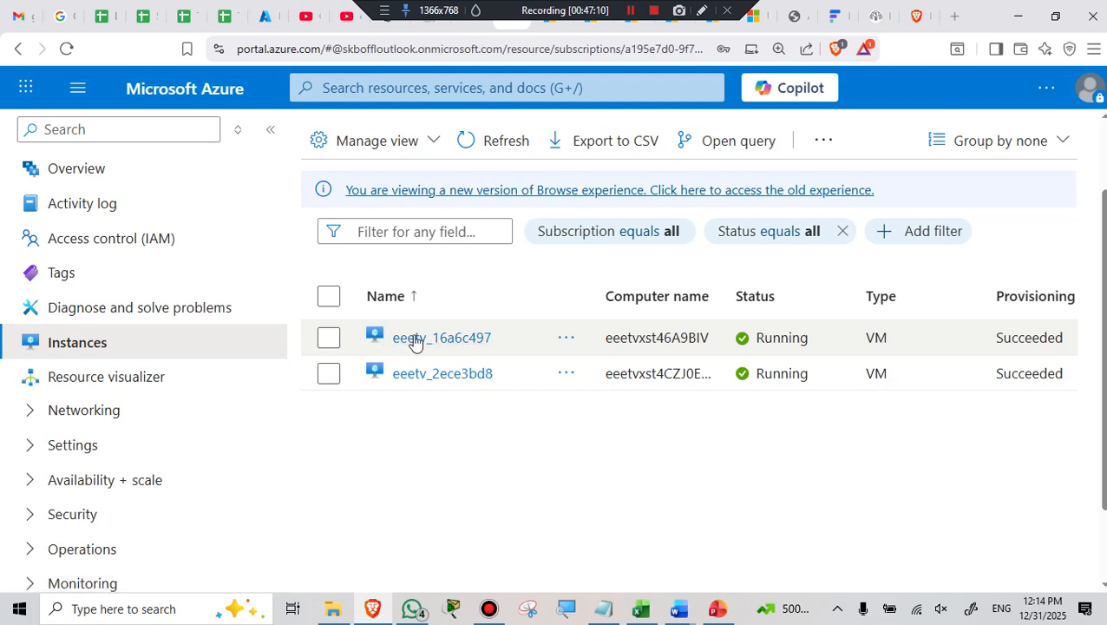
# Open the instance eeetv_16a6c497 and bring up its connection options
pyautogui.click(466, 348)
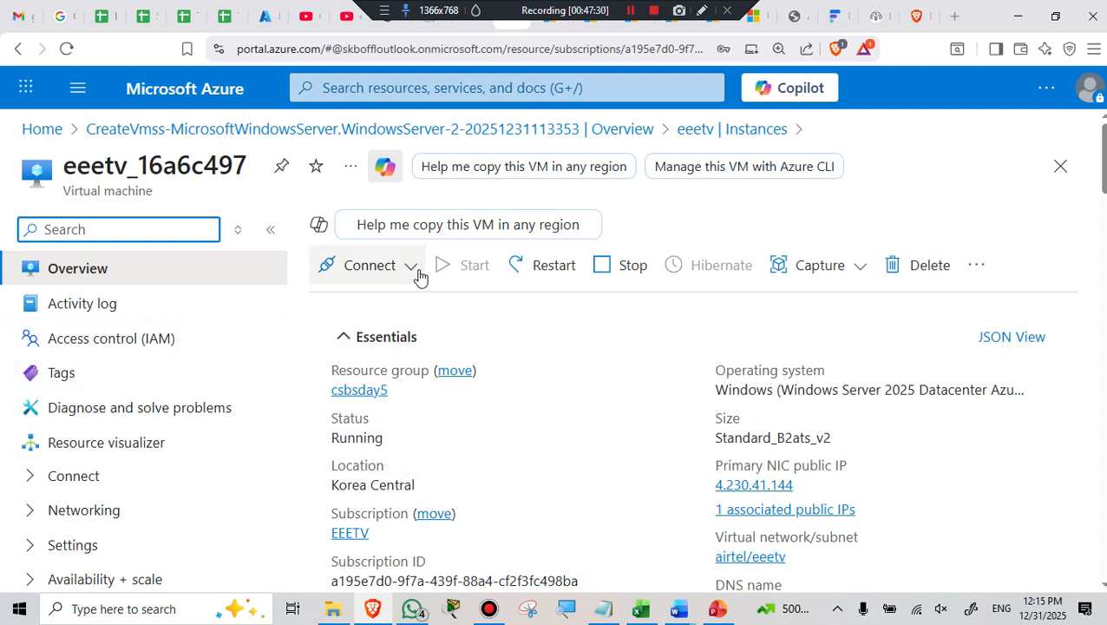
pyautogui.click(382, 276)
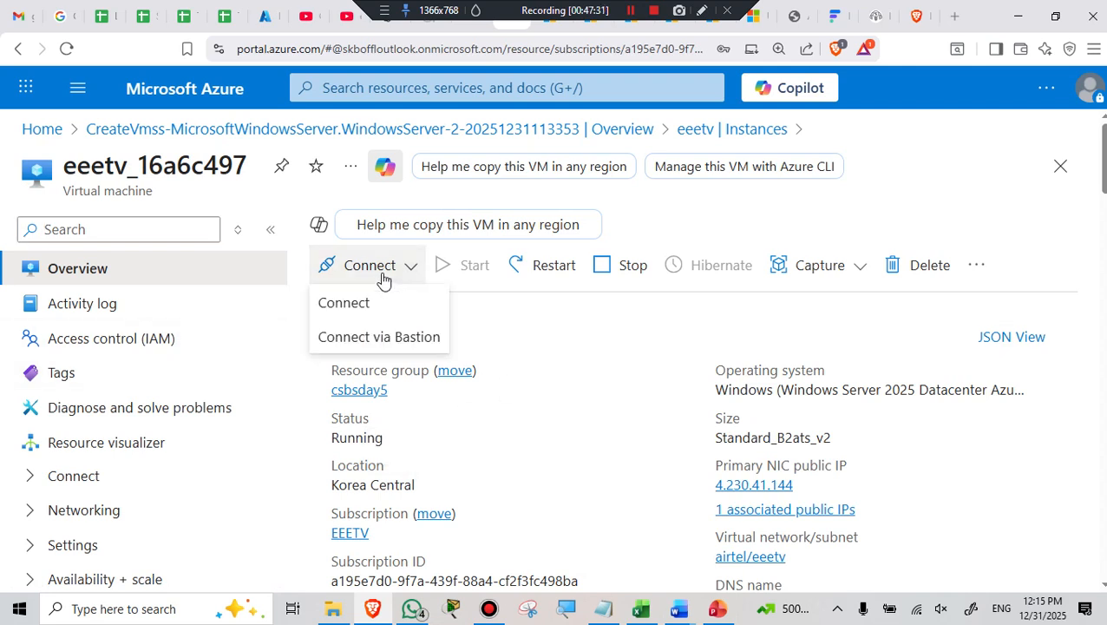
pyautogui.click(345, 307)
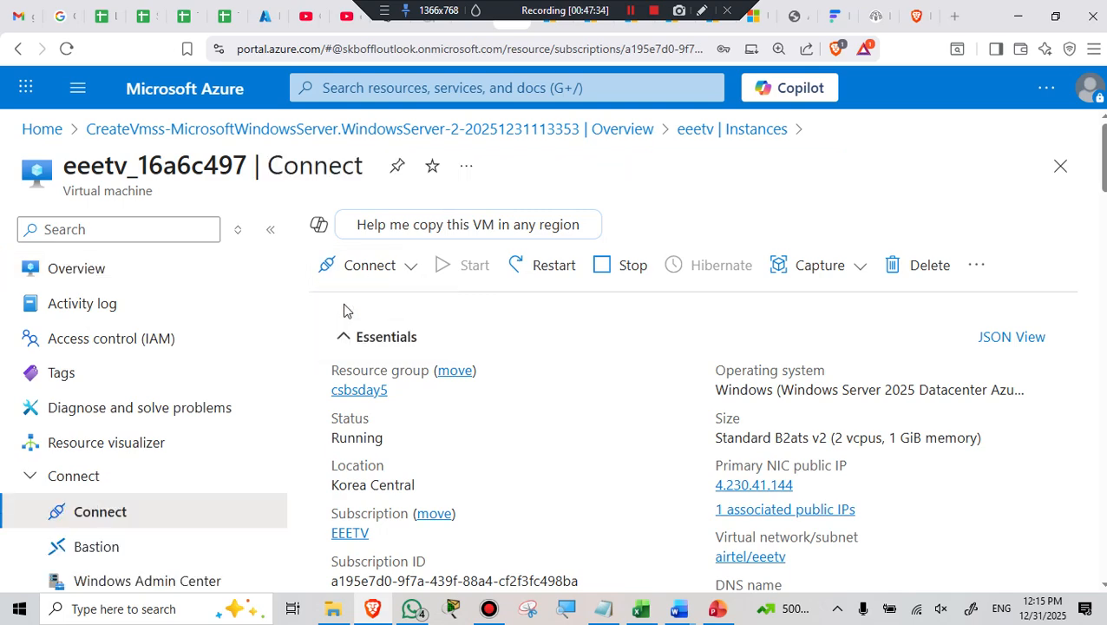
# Download the Native RDP file for eeetv_16a6c497 to the Downloads folder
pyautogui.scroll(-1, 344, 311)
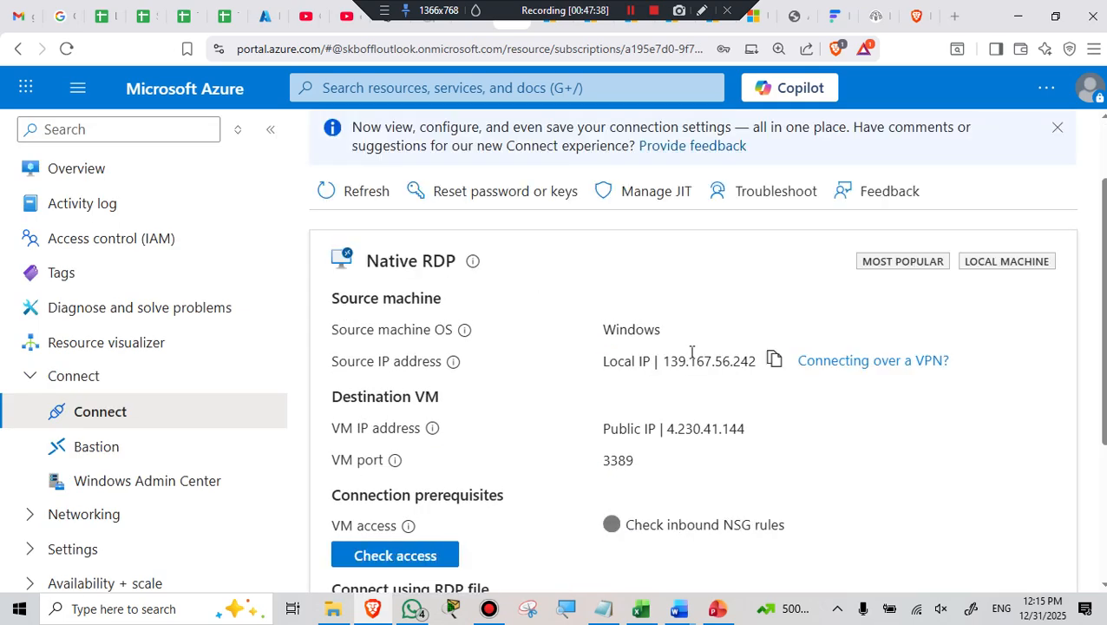
pyautogui.scroll(-3, 717, 408)
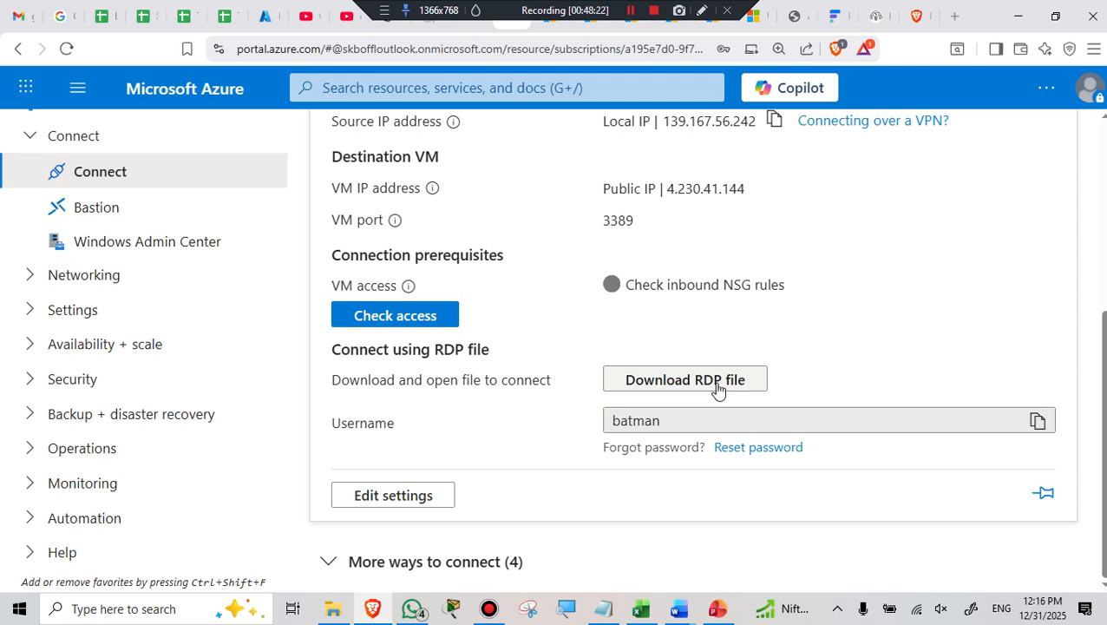
pyautogui.click(717, 387)
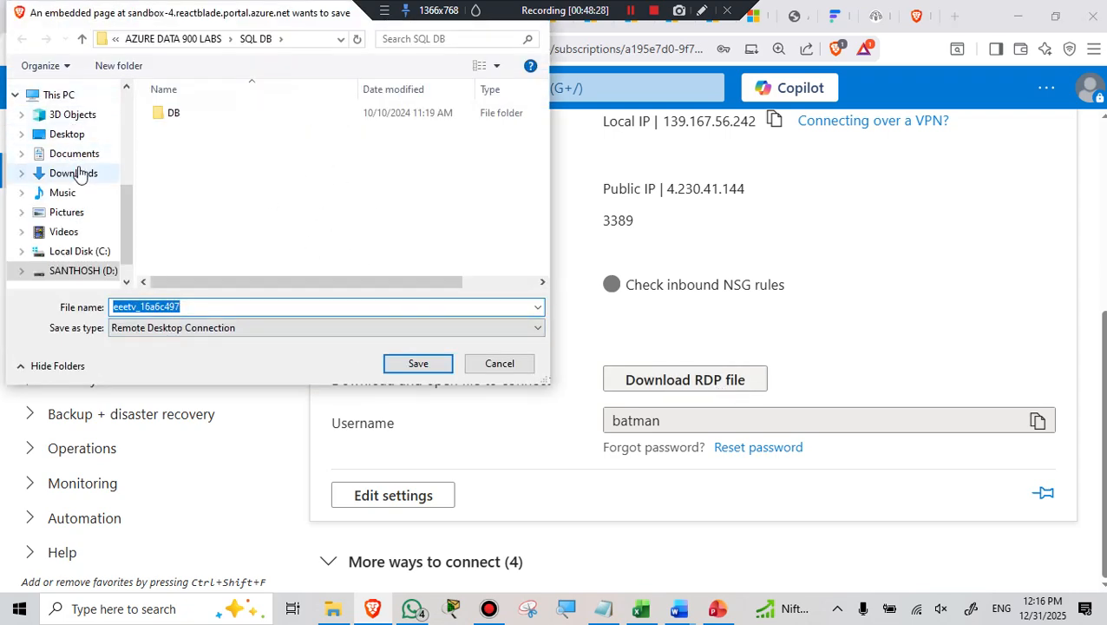
pyautogui.click(76, 174)
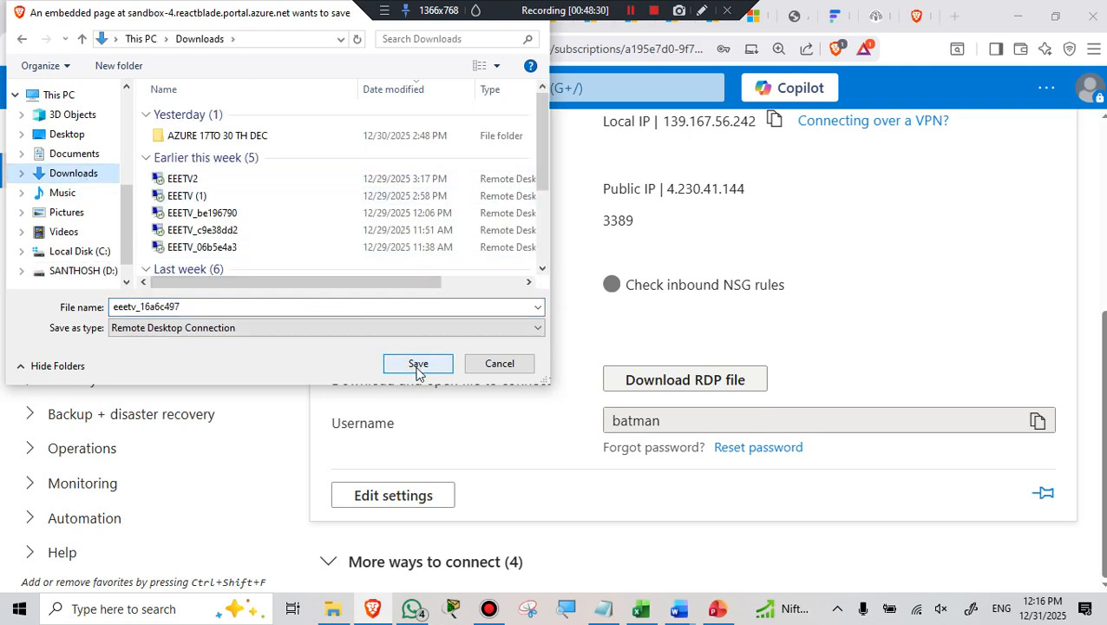
# Save the RDP file eeetv_16a6c497 to Downloads and launch its remote desktop connection
pyautogui.click(417, 362)
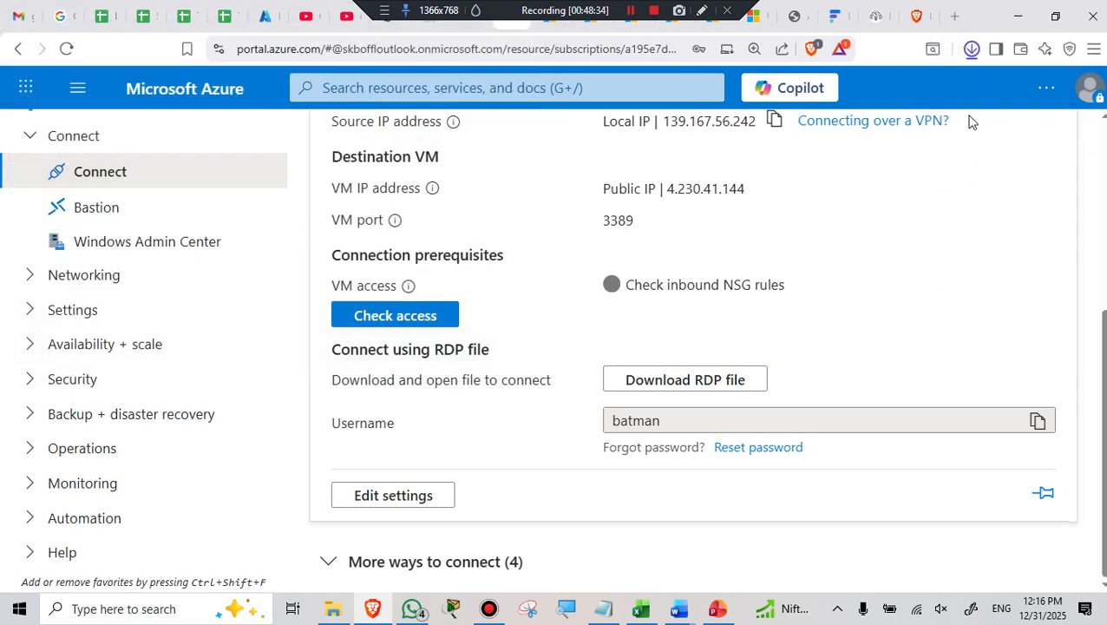
pyautogui.click(972, 53)
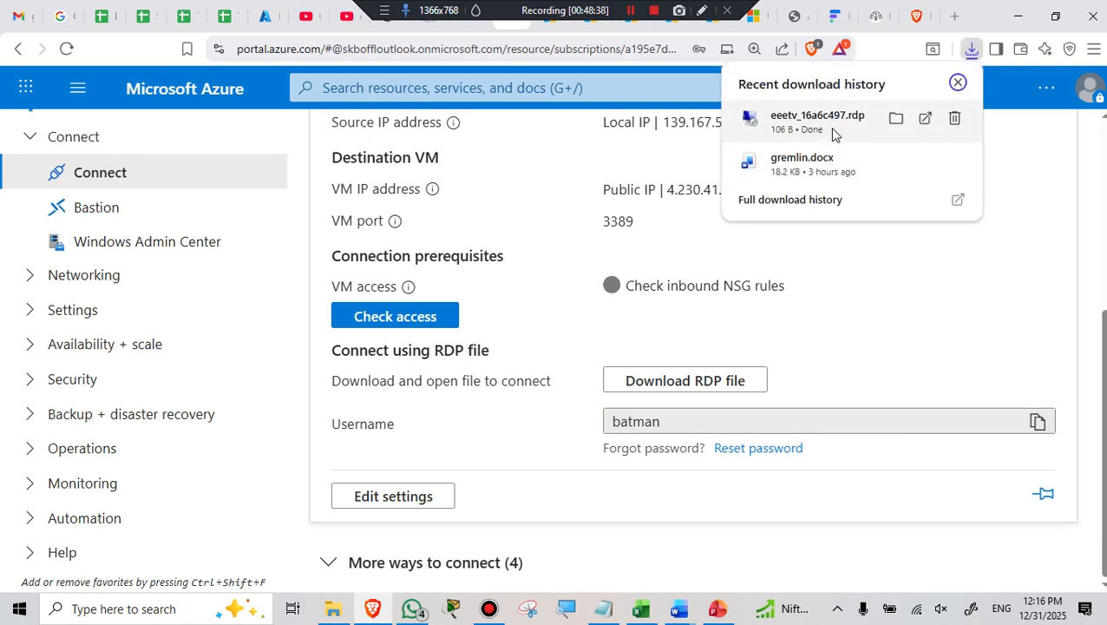
pyautogui.click(813, 128)
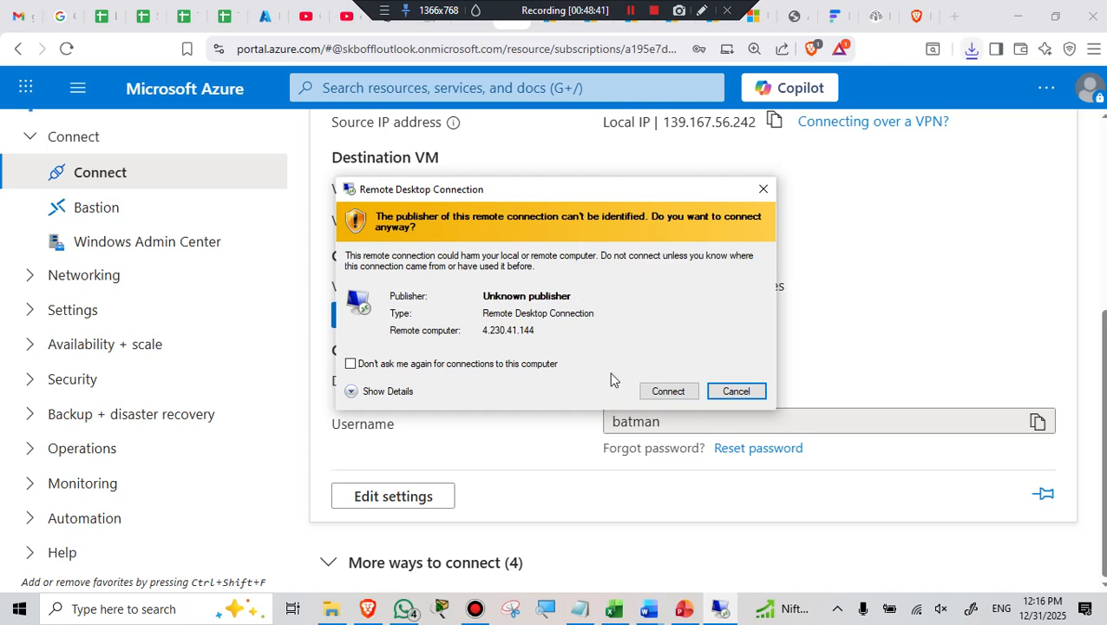
pyautogui.click(668, 392)
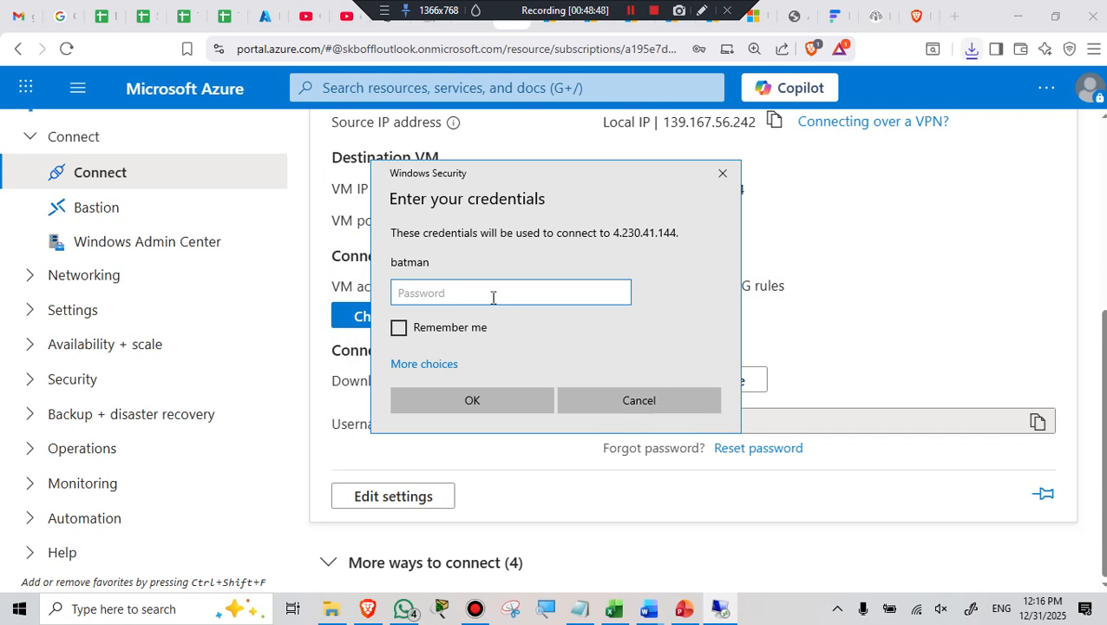
# Sign in to the remote VM with the account password and accept connecting despite its untrusted certificate
pyautogui.write('••••••••••••')
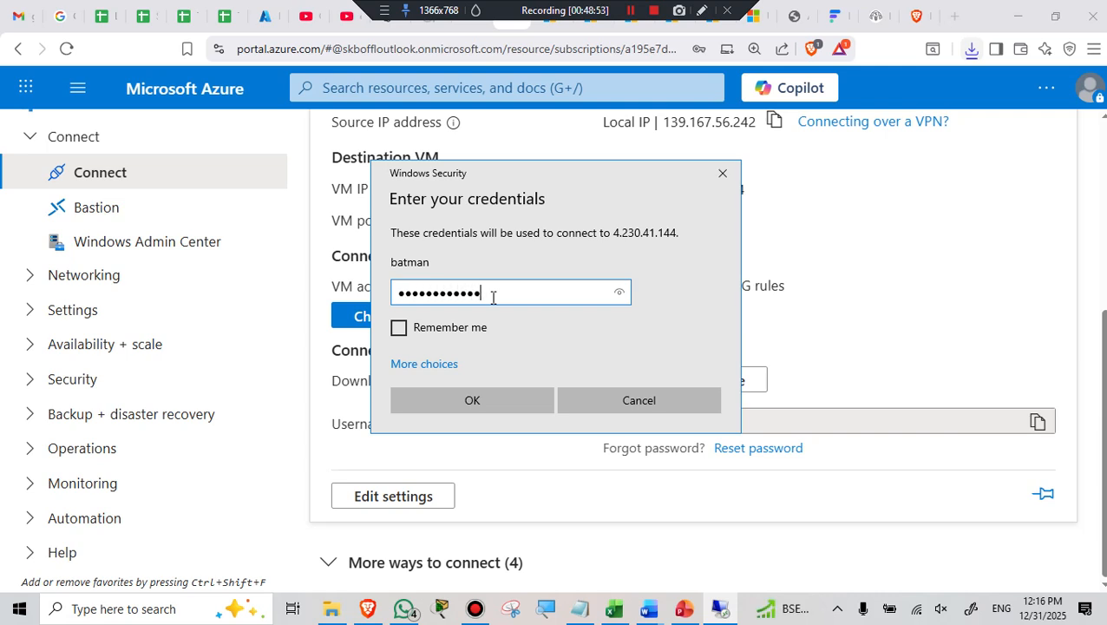
pyautogui.click(621, 295)
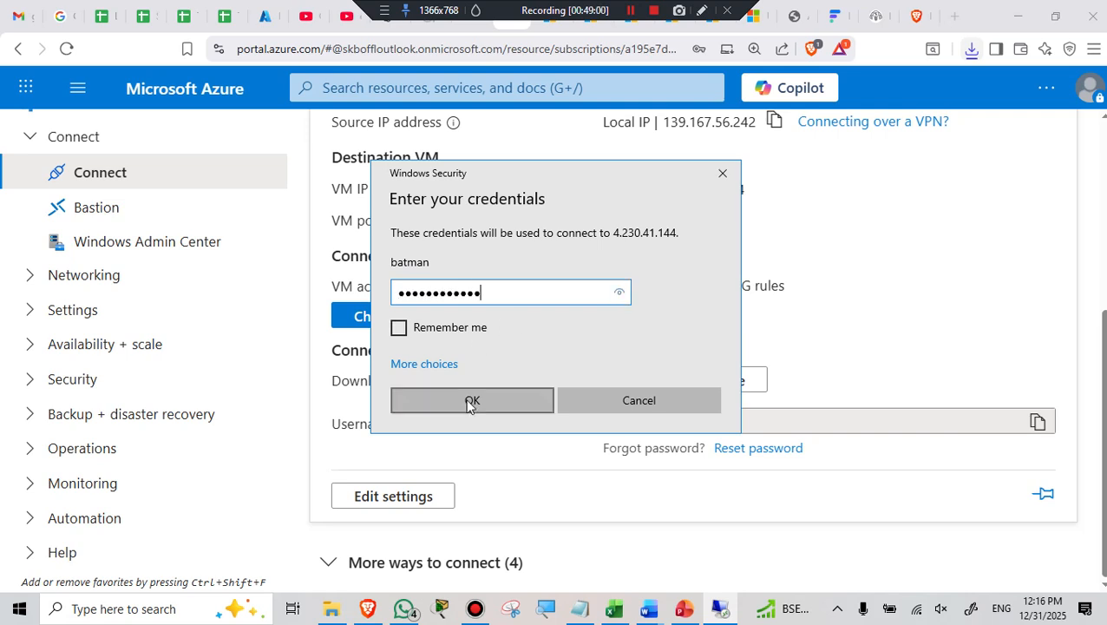
pyautogui.click(470, 402)
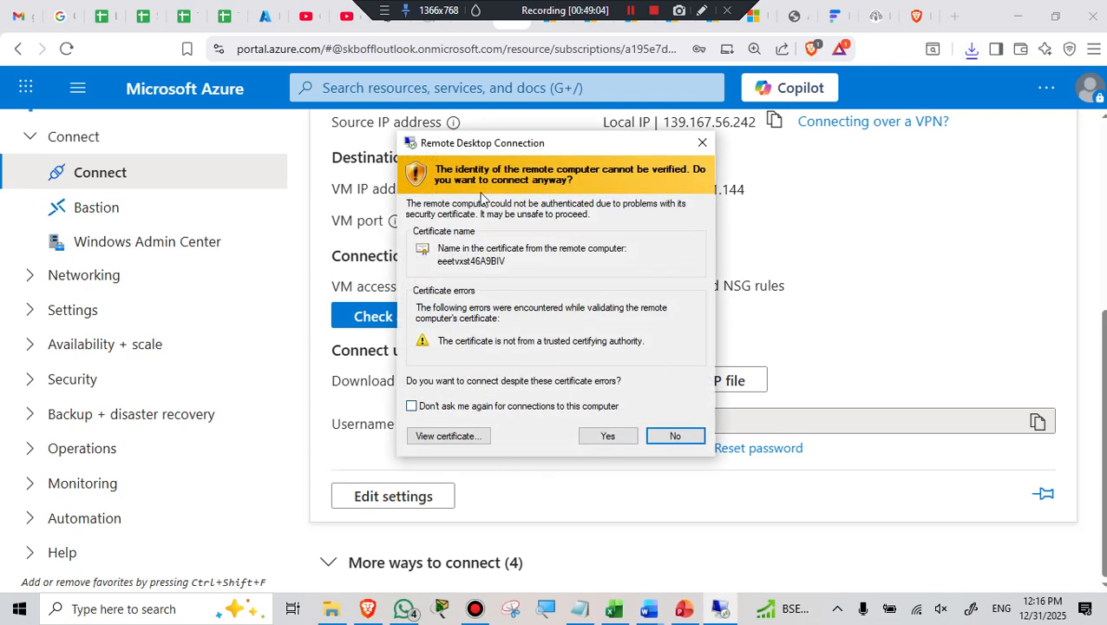
pyautogui.click(606, 436)
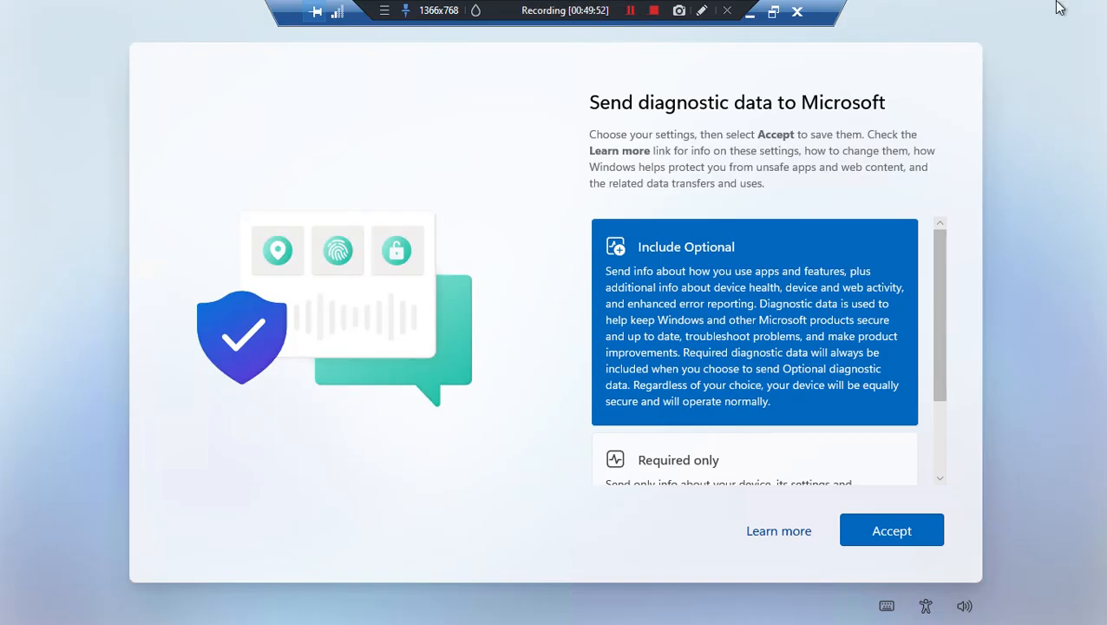
# Accept sending optional diagnostic data to Microsoft, and clear Server Manager and its notice from the desktop
pyautogui.click(894, 521)
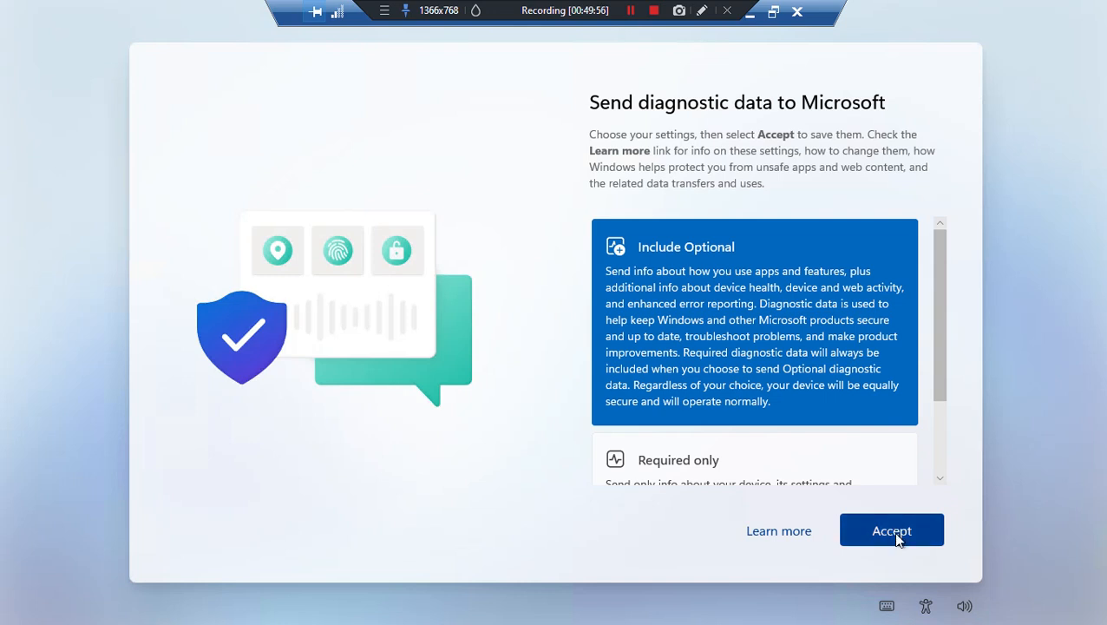
pyautogui.click(898, 535)
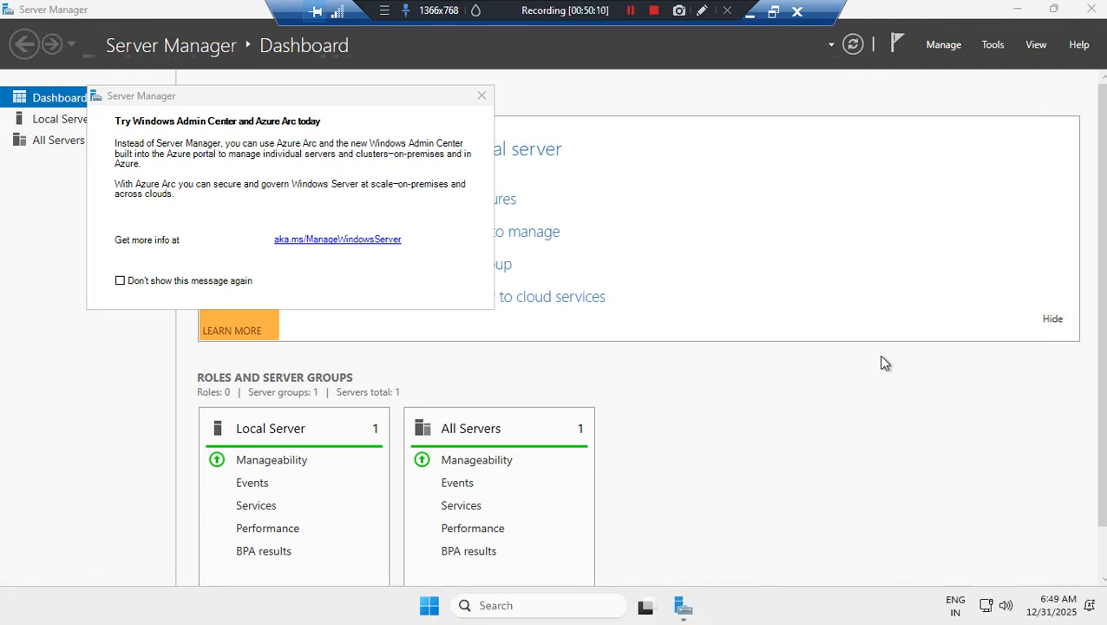
pyautogui.click(482, 98)
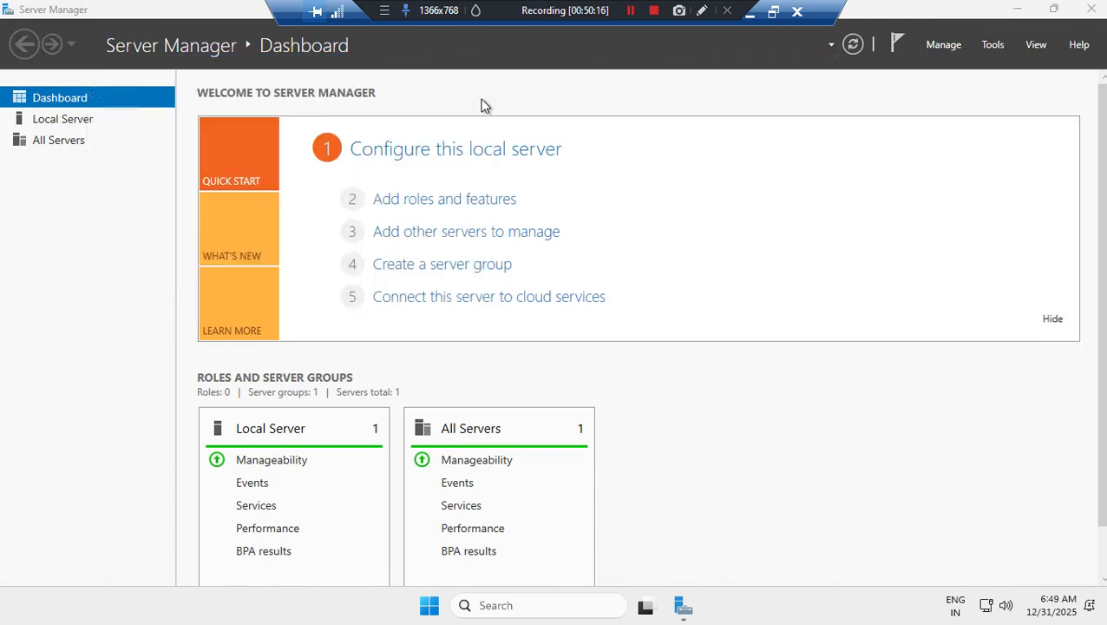
pyautogui.click(981, 18)
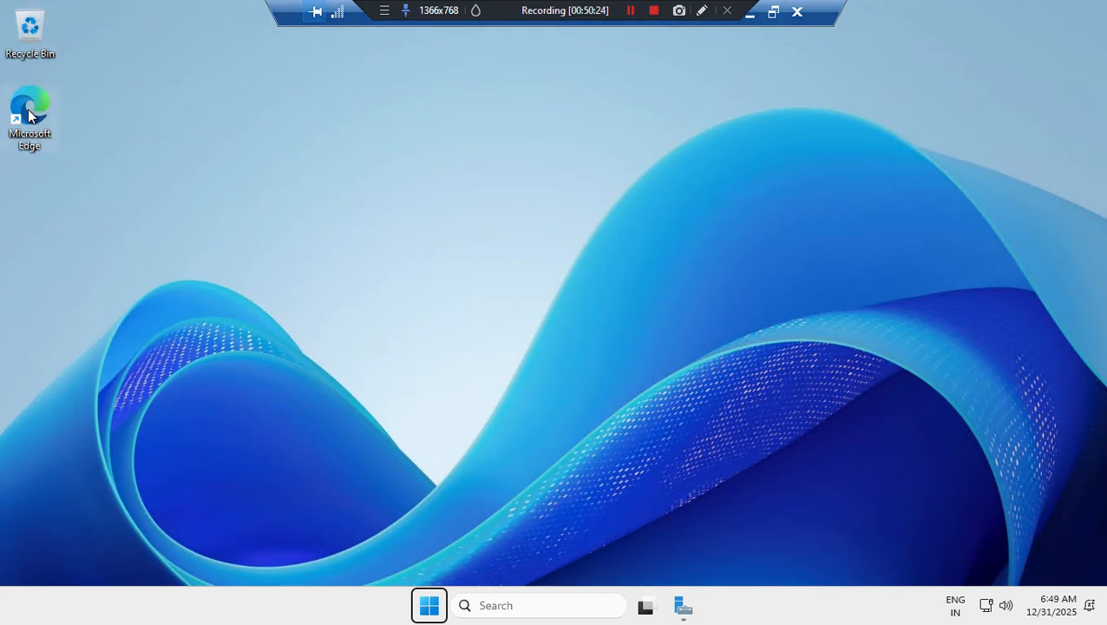
# Open Microsoft Edge on the remote VM and complete its first-run setup without account sign-in or Google data, keeping the default consents
pyautogui.moveTo(29, 116); pyautogui.dragTo(35, 29)
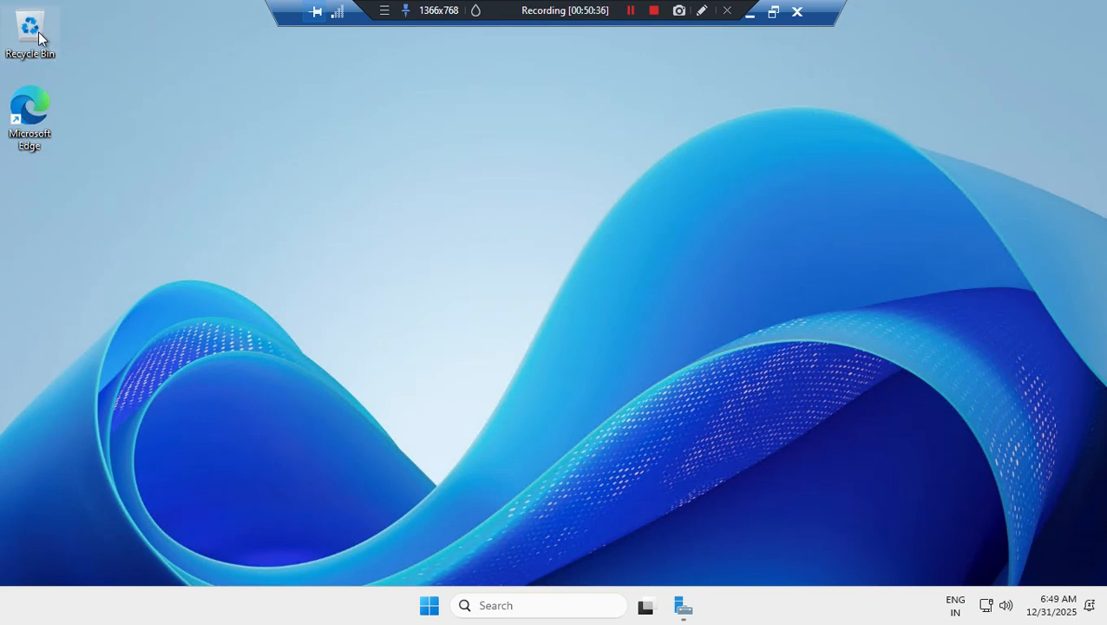
pyautogui.doubleClick(30, 28)
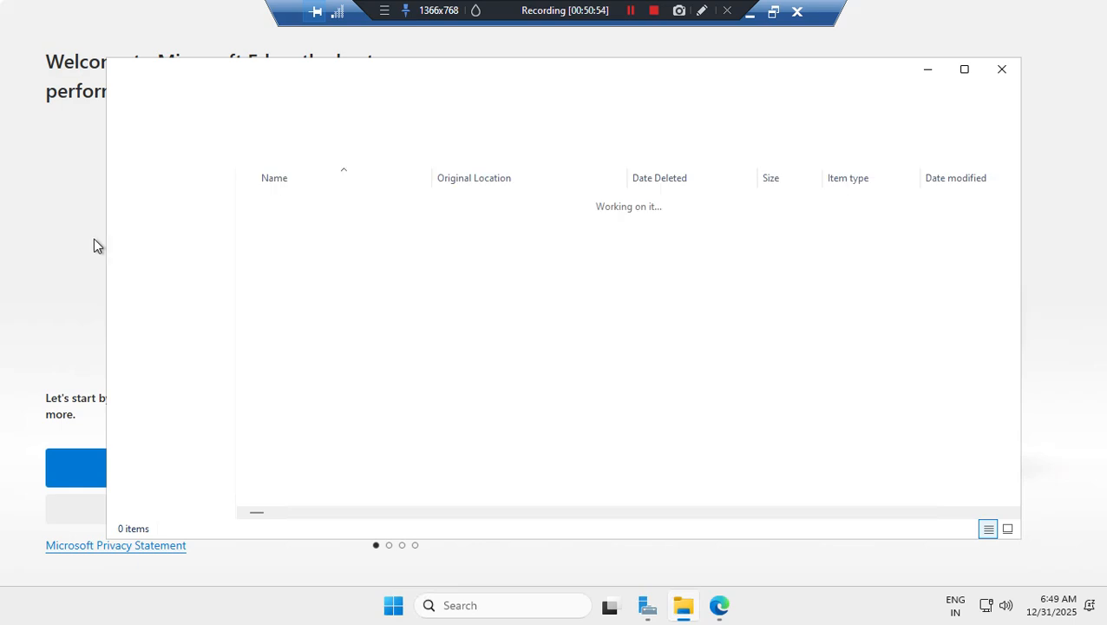
pyautogui.click(1001, 69)
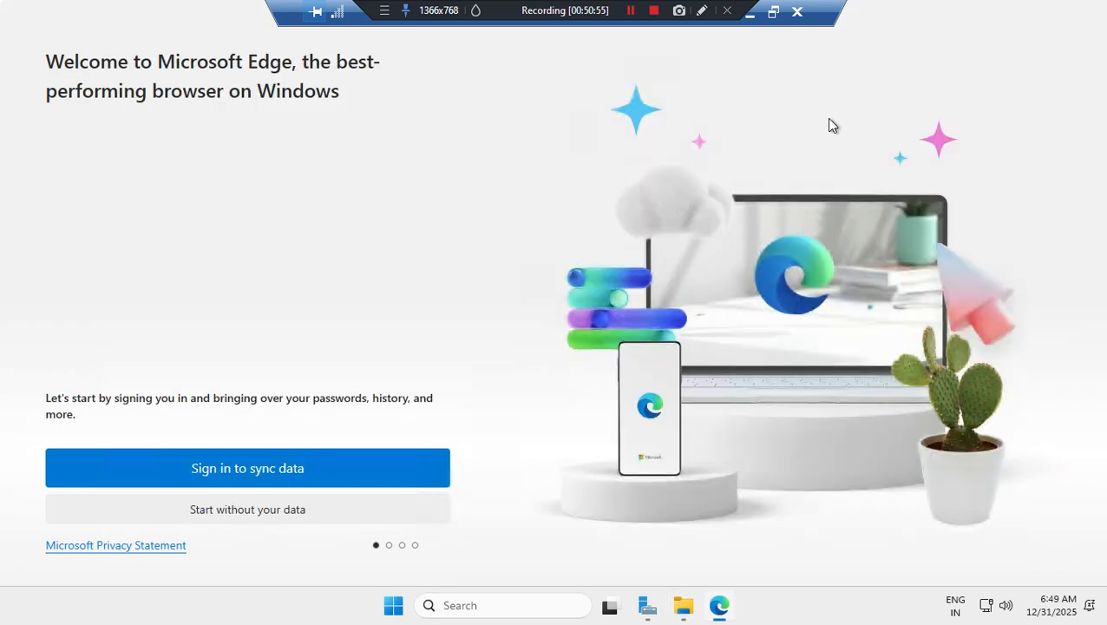
pyautogui.click(240, 514)
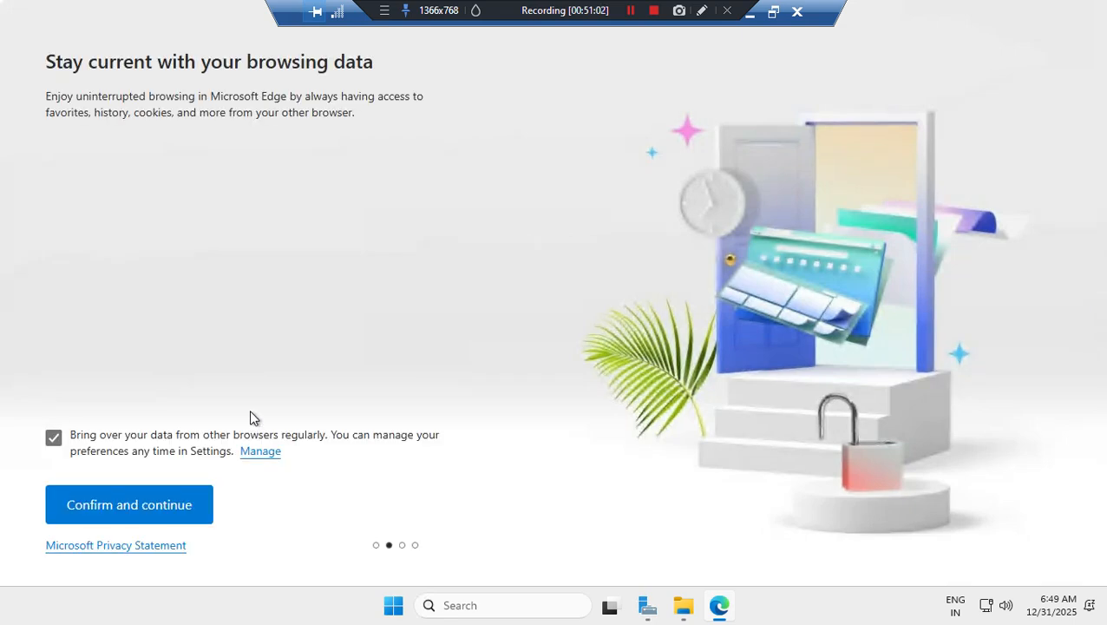
pyautogui.click(130, 517)
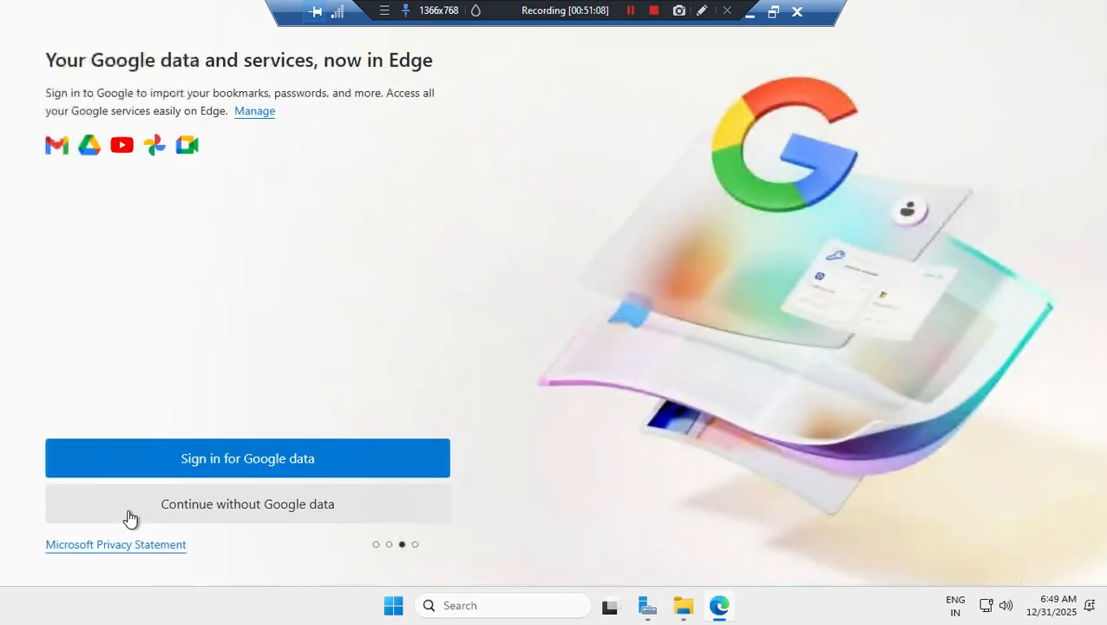
pyautogui.click(238, 512)
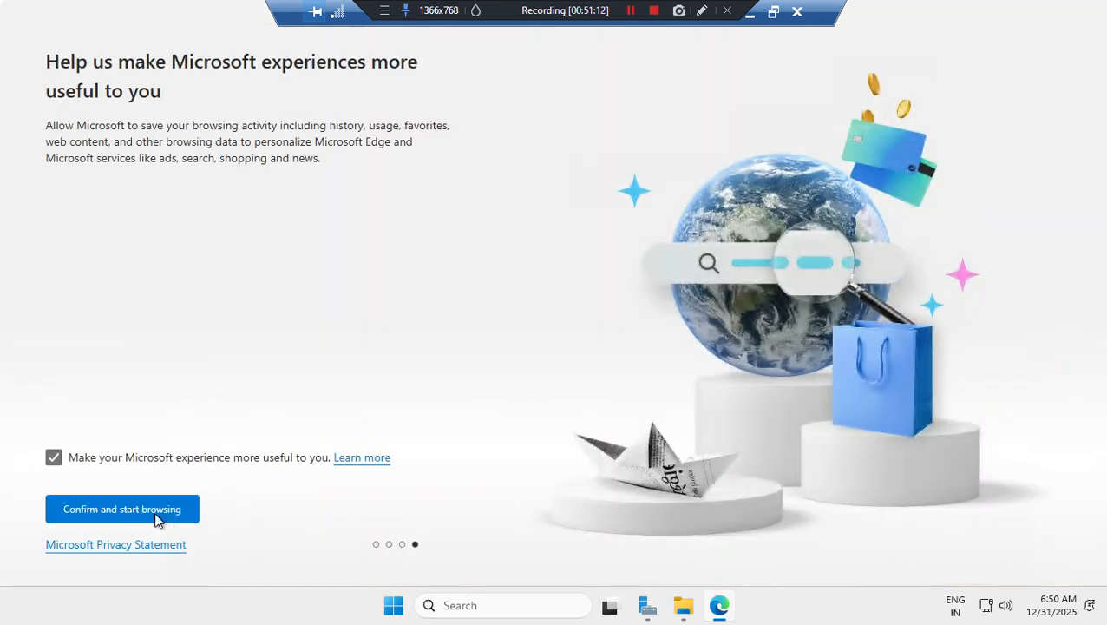
pyautogui.click(122, 509)
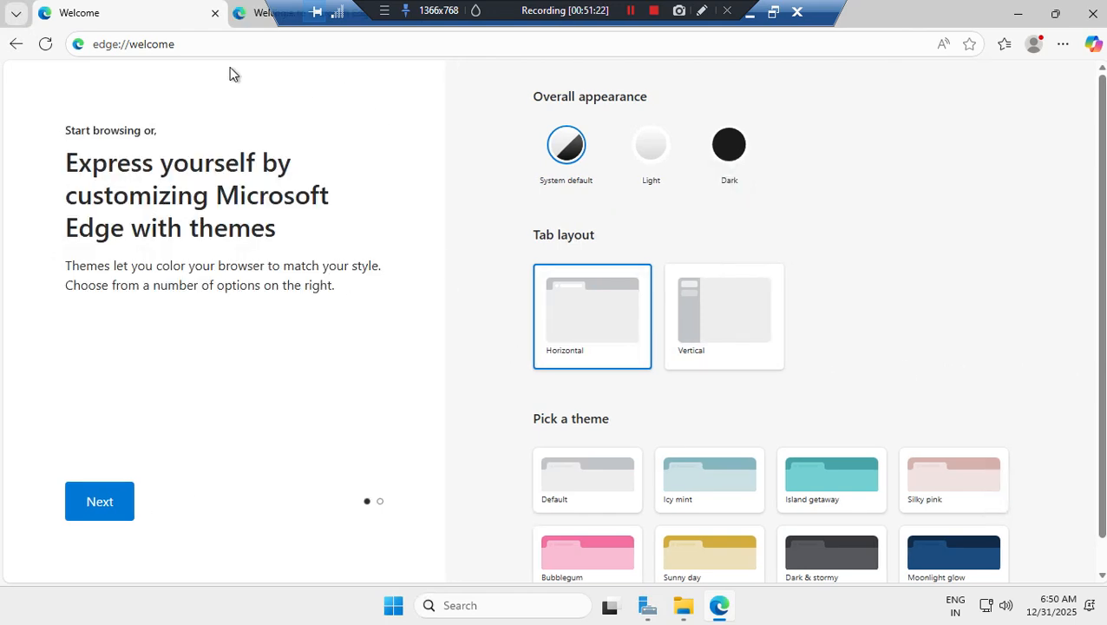
# Search the web for "heeavy load software"
pyautogui.moveTo(231, 43); pyautogui.dragTo(74, 46)
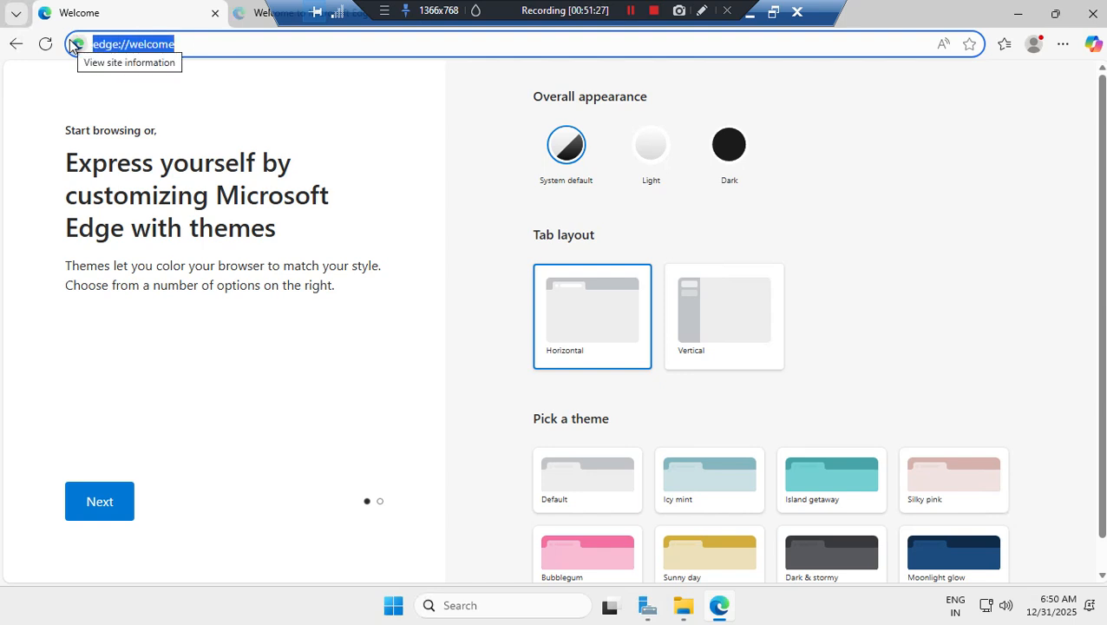
pyautogui.write('h')
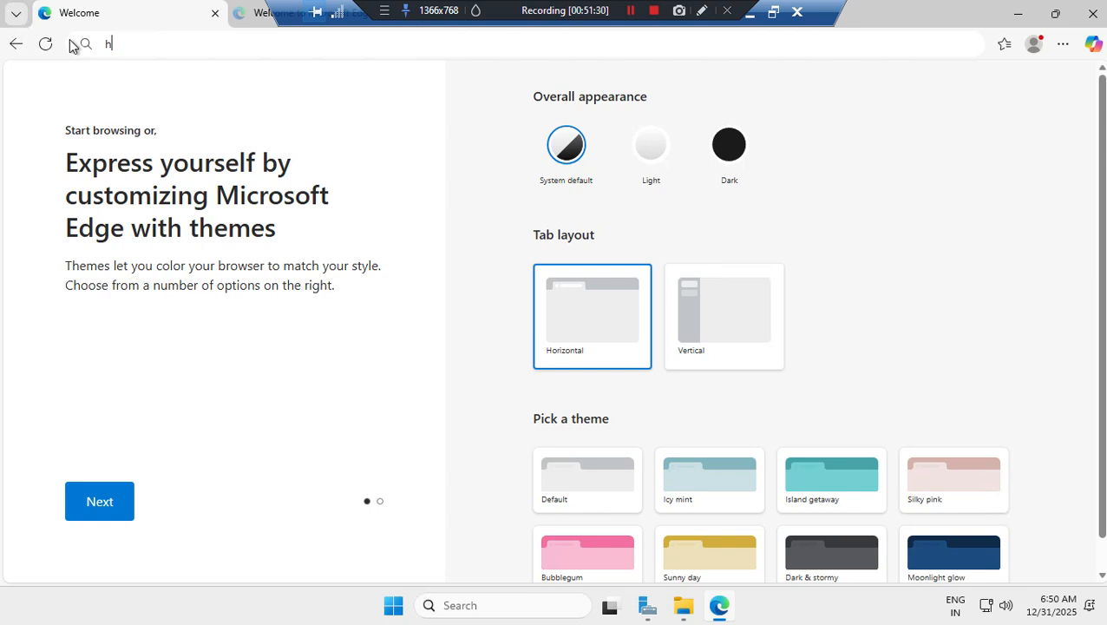
pyautogui.write('eea')
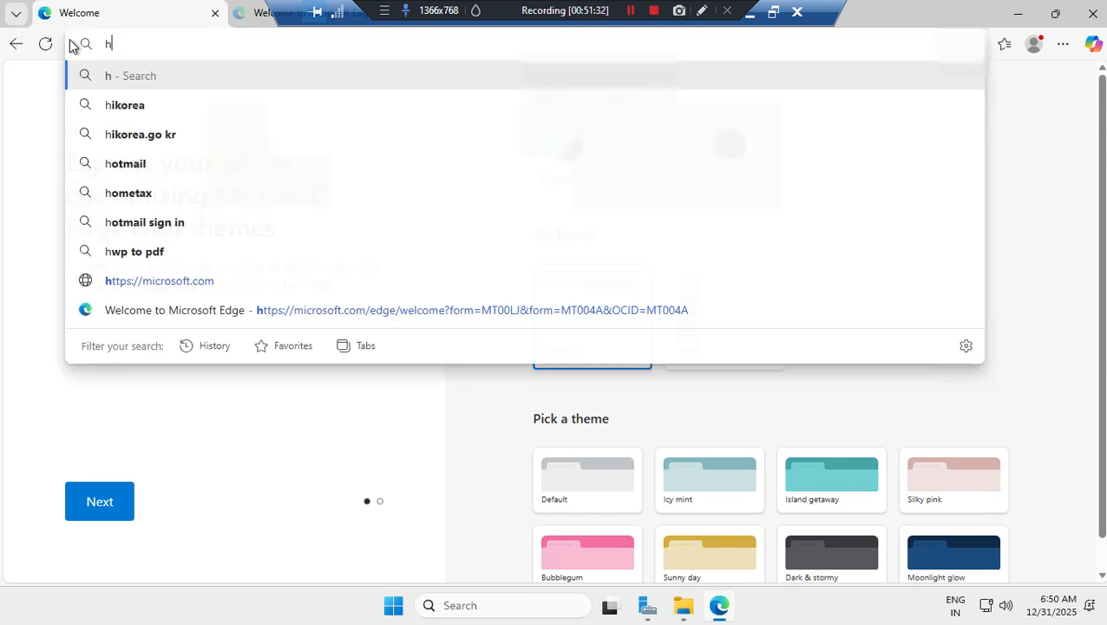
pyautogui.write('vyload ')
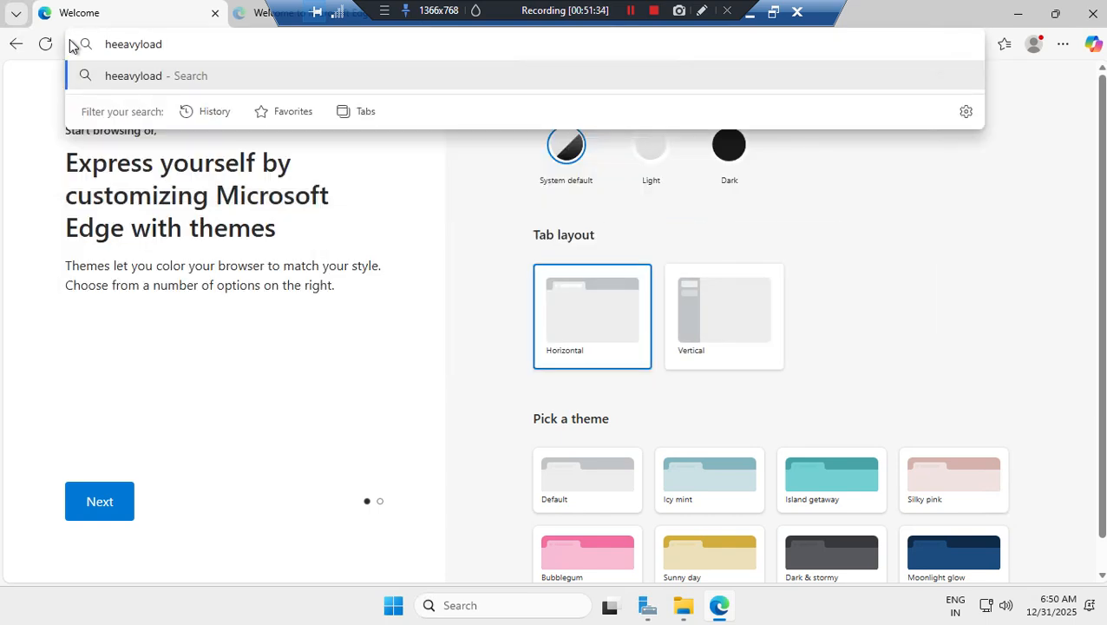
pyautogui.write('software')
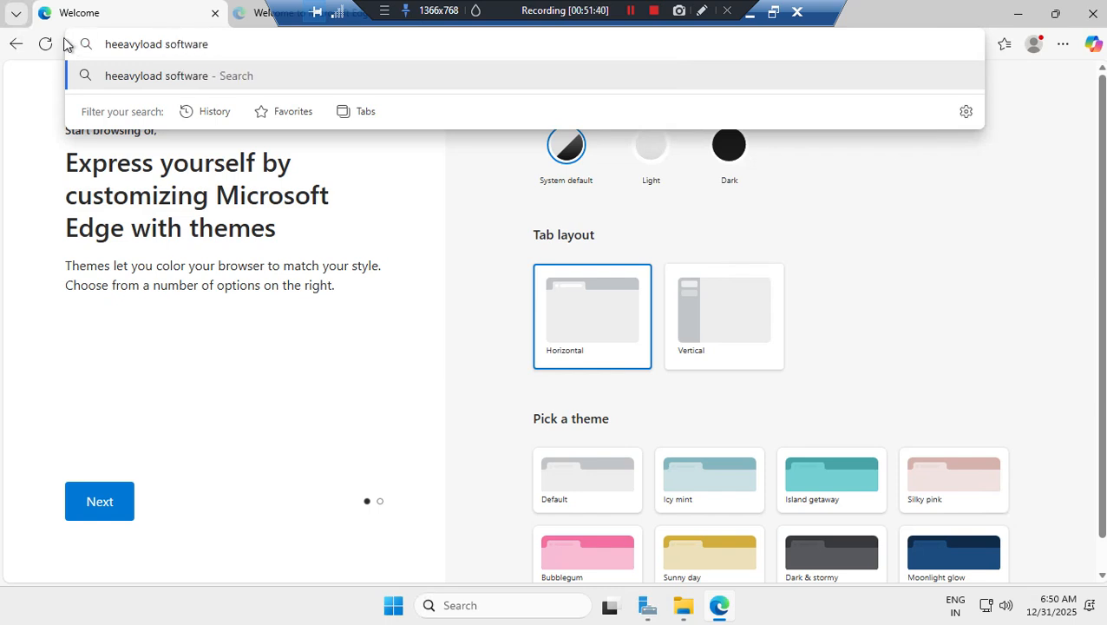
pyautogui.click(141, 45)
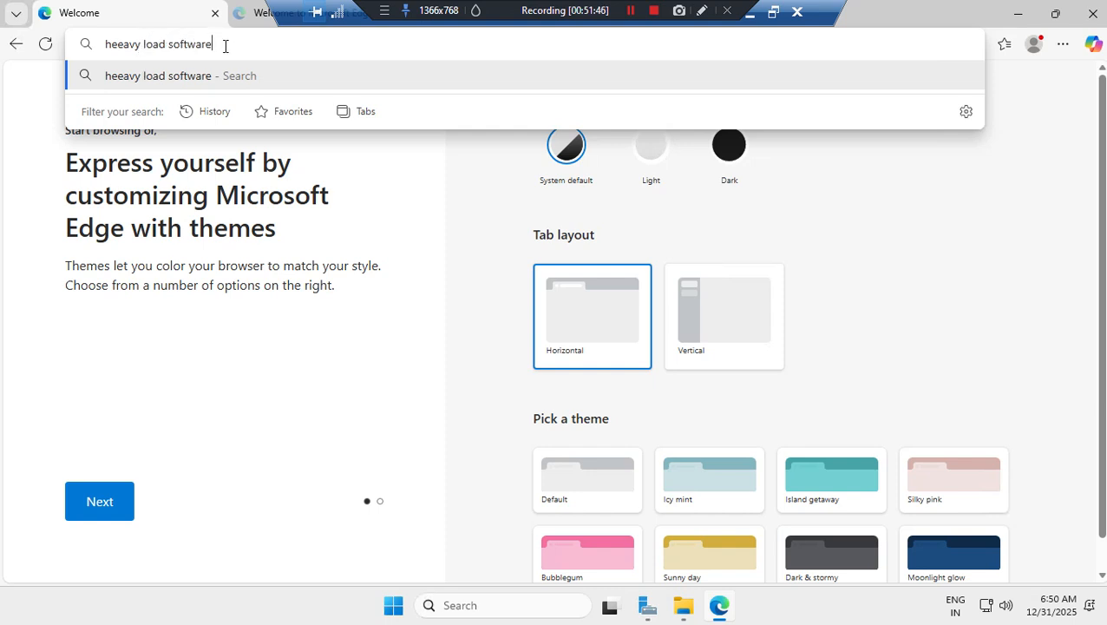
pyautogui.press('Return')
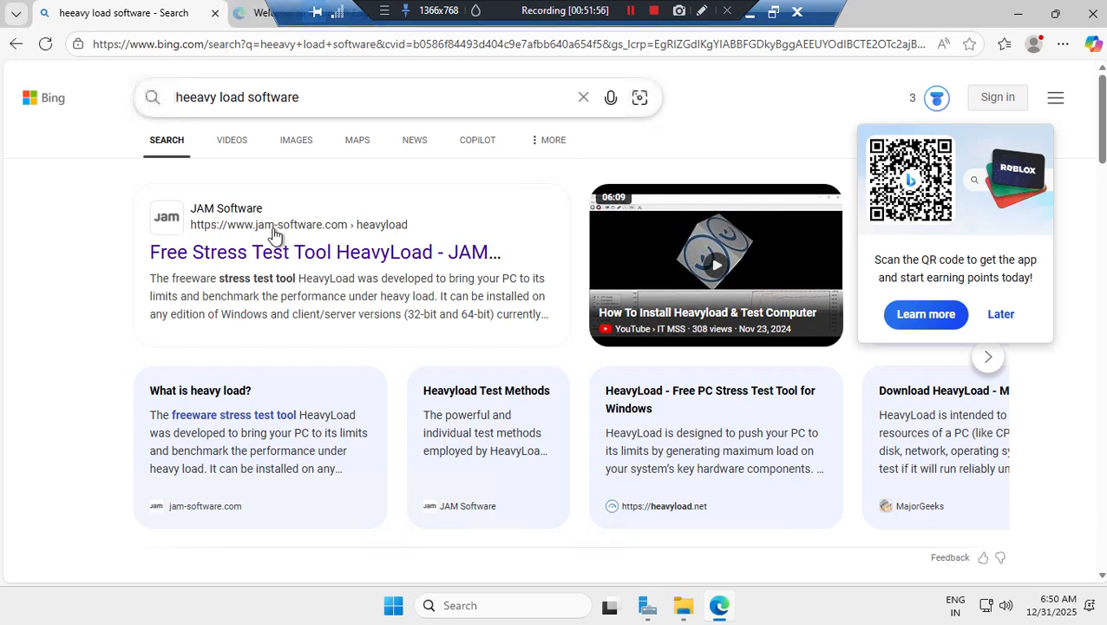
# Open the JAM Software HeavyLoad page from the search results and download HeavyLoad-x64-Setup.exe
pyautogui.click(1066, 51)
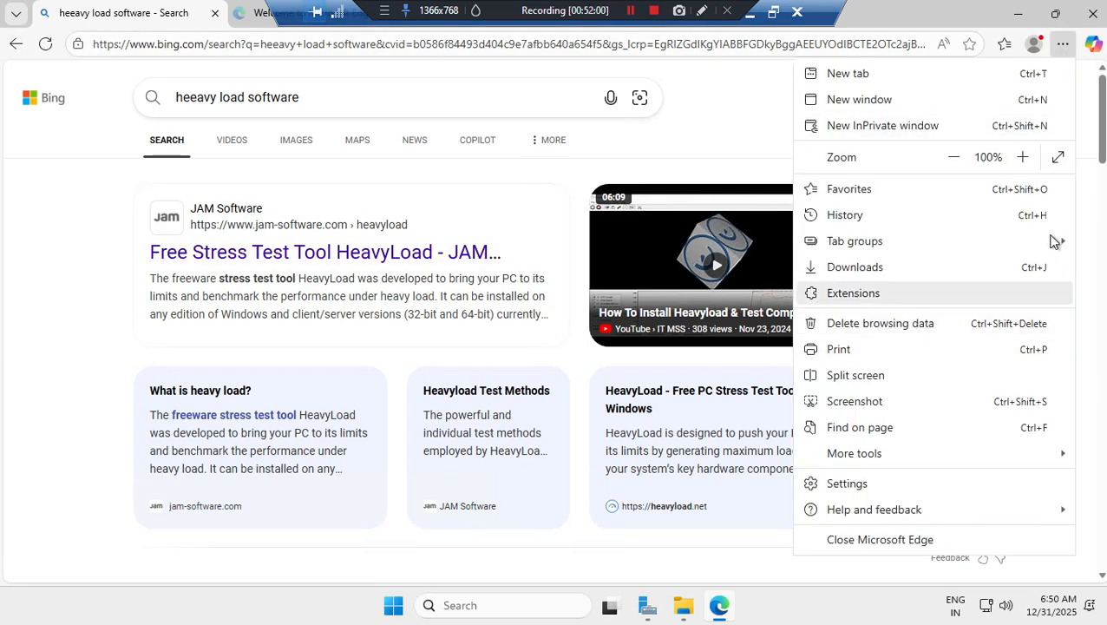
pyautogui.click(1023, 161)
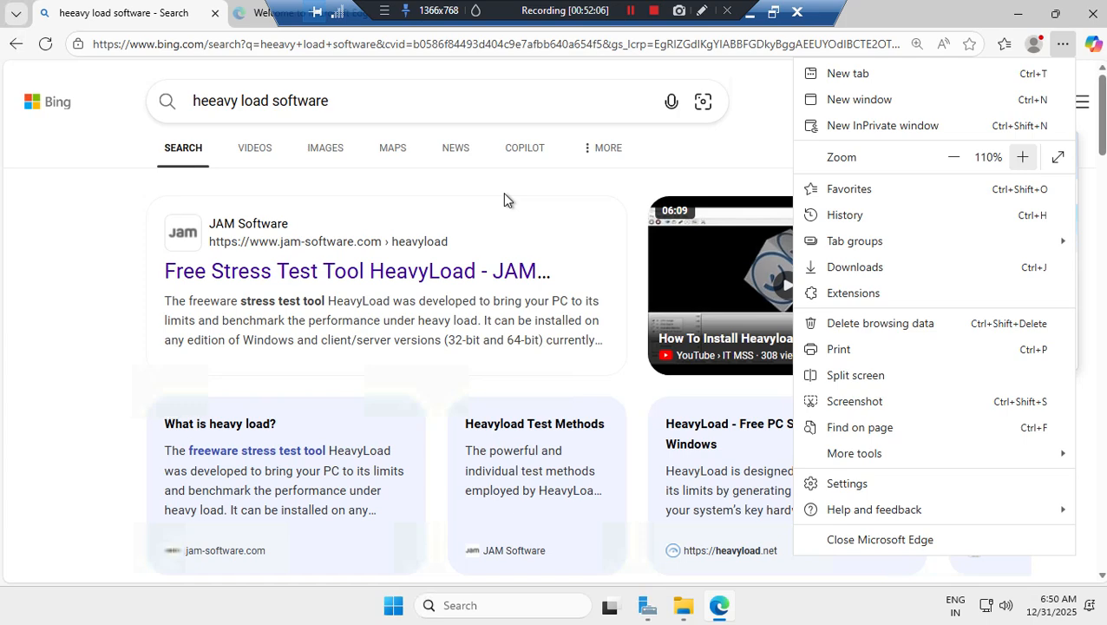
pyautogui.hotkey('ctrl', '+')
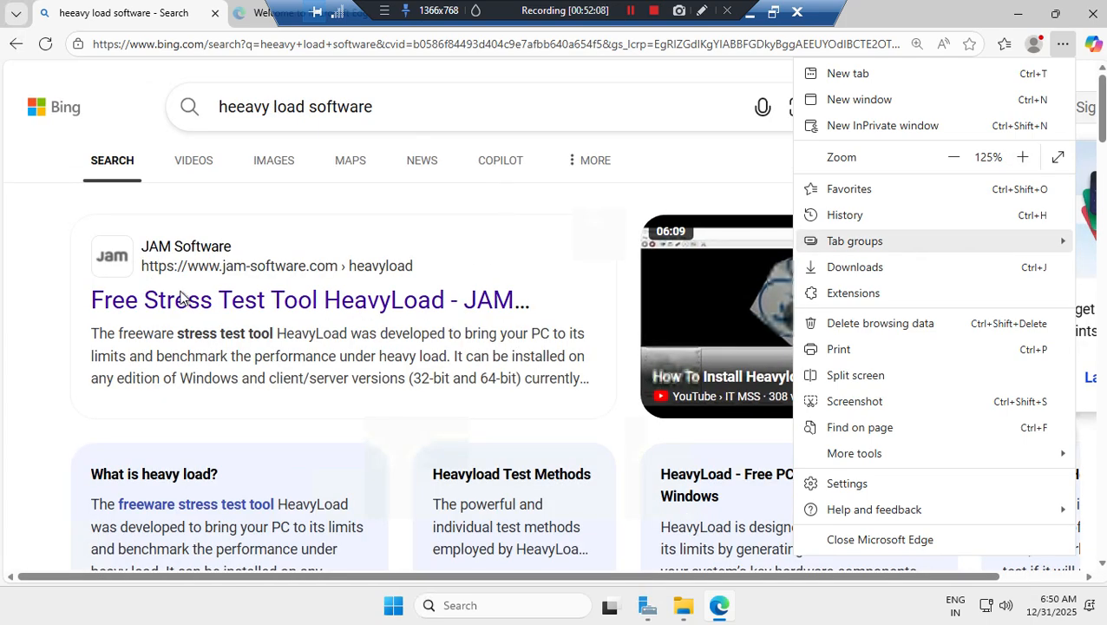
pyautogui.click(234, 313)
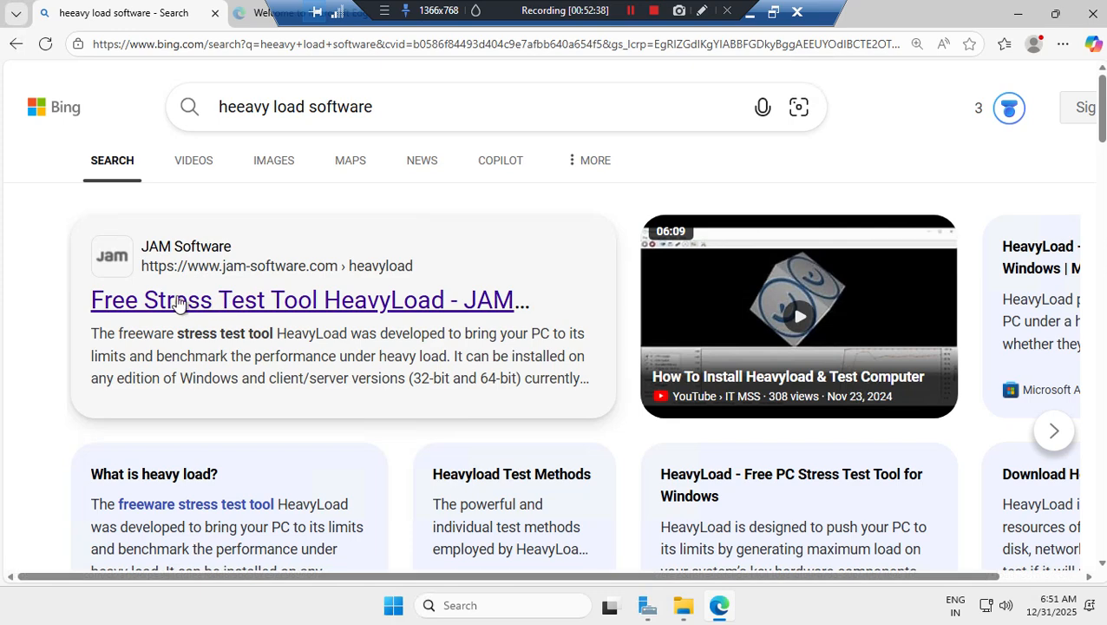
pyautogui.click(237, 301)
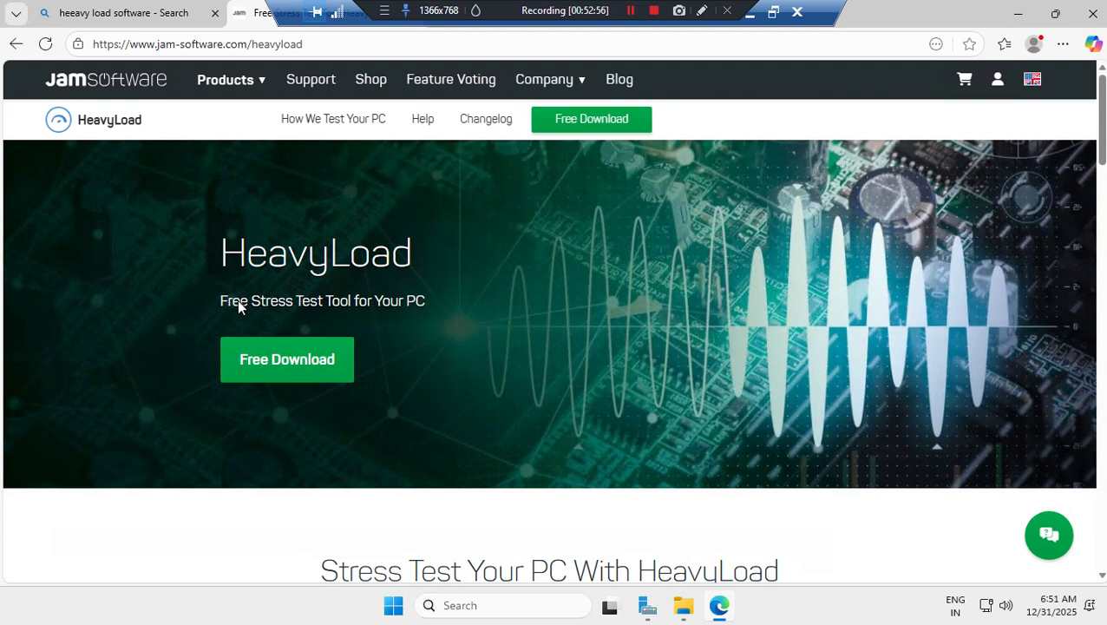
pyautogui.click(286, 361)
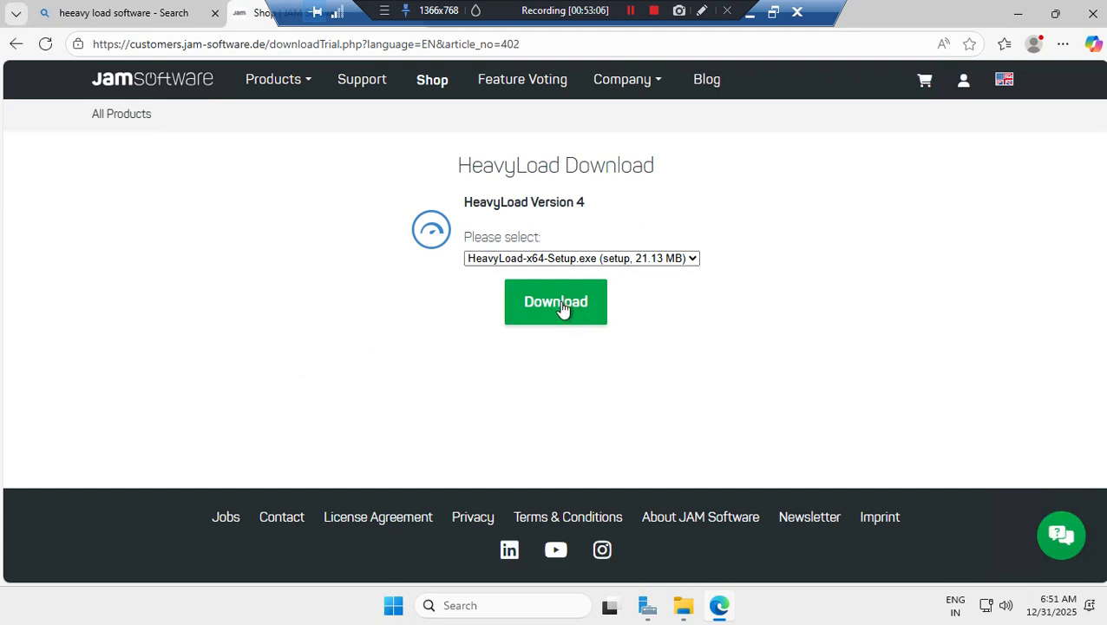
pyautogui.click(560, 301)
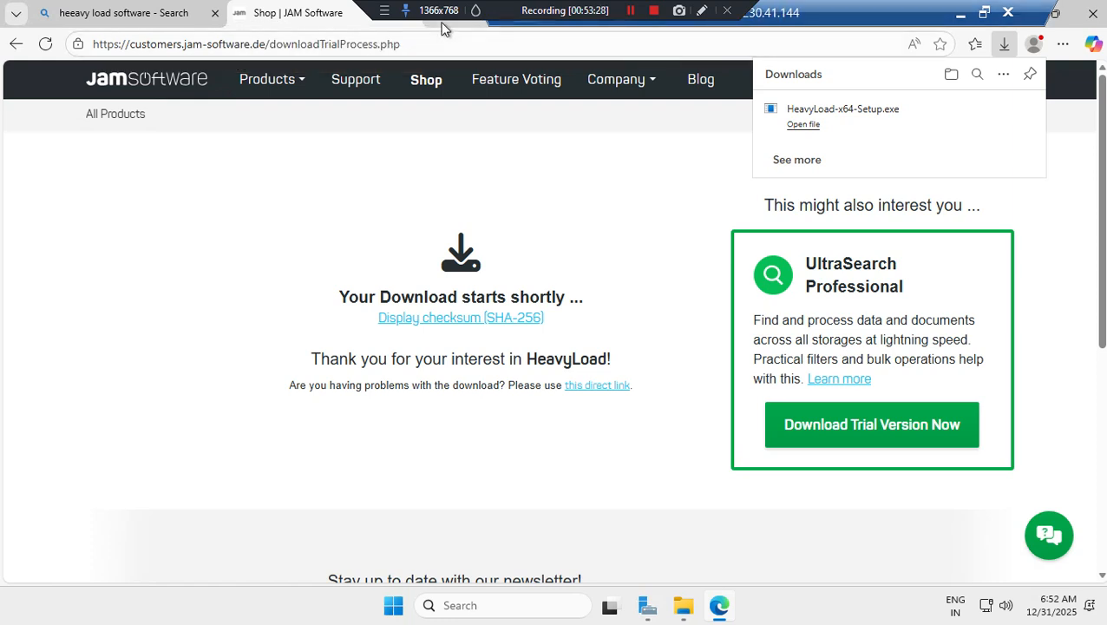
# Run an internet speed test on the remote VM by going to fast.com
pyautogui.click(438, 44)
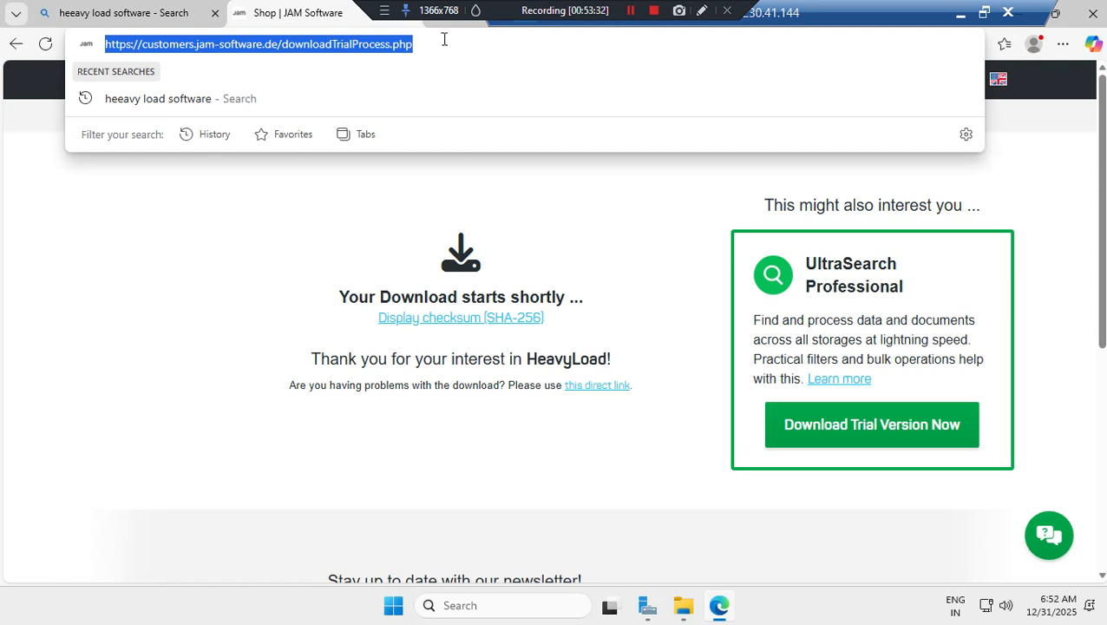
pyautogui.write('fasr')
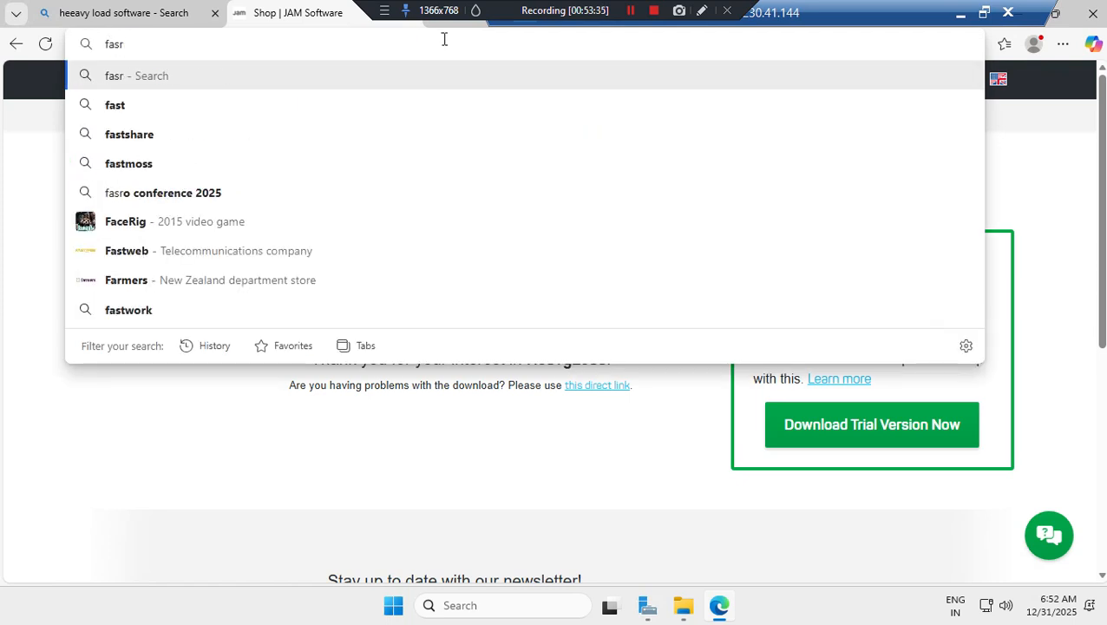
pyautogui.press('BackSpace')
pyautogui.write('t.com')
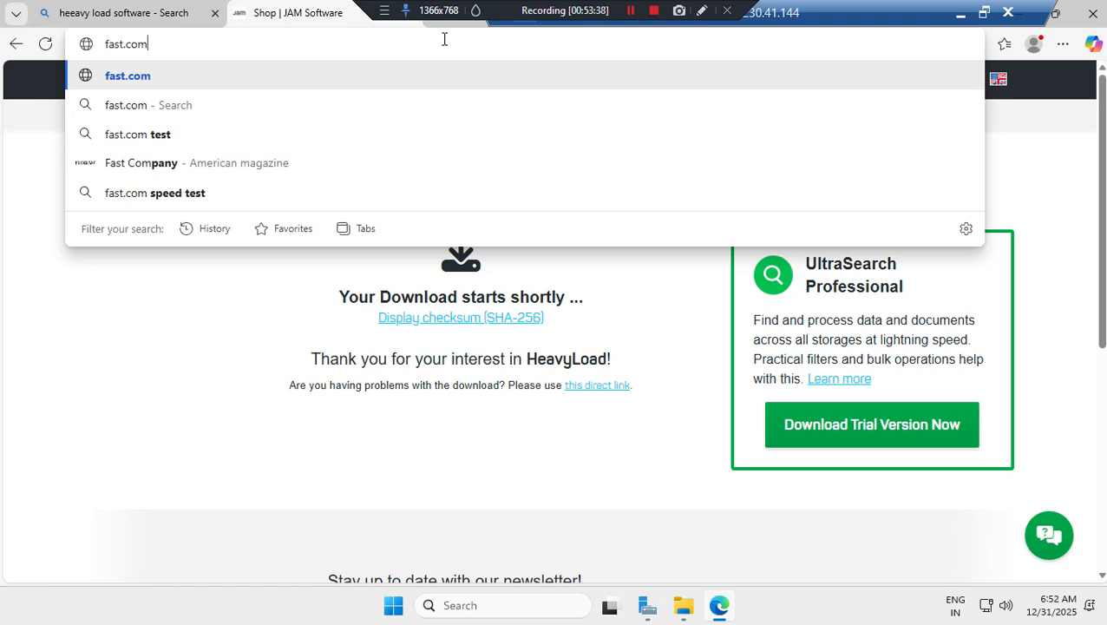
pyautogui.press('Return')
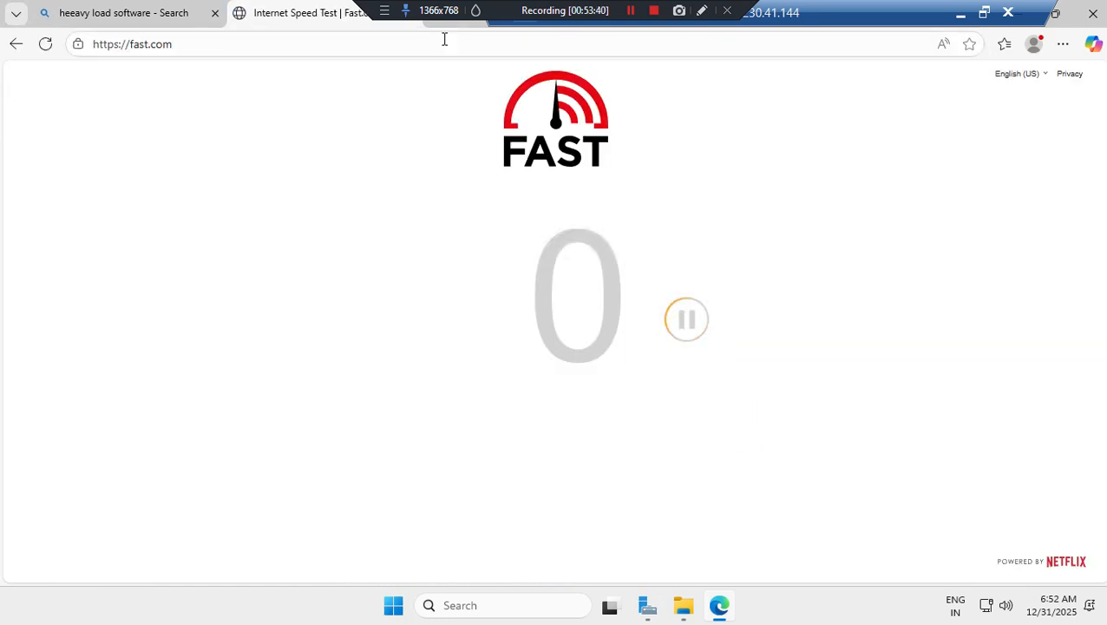
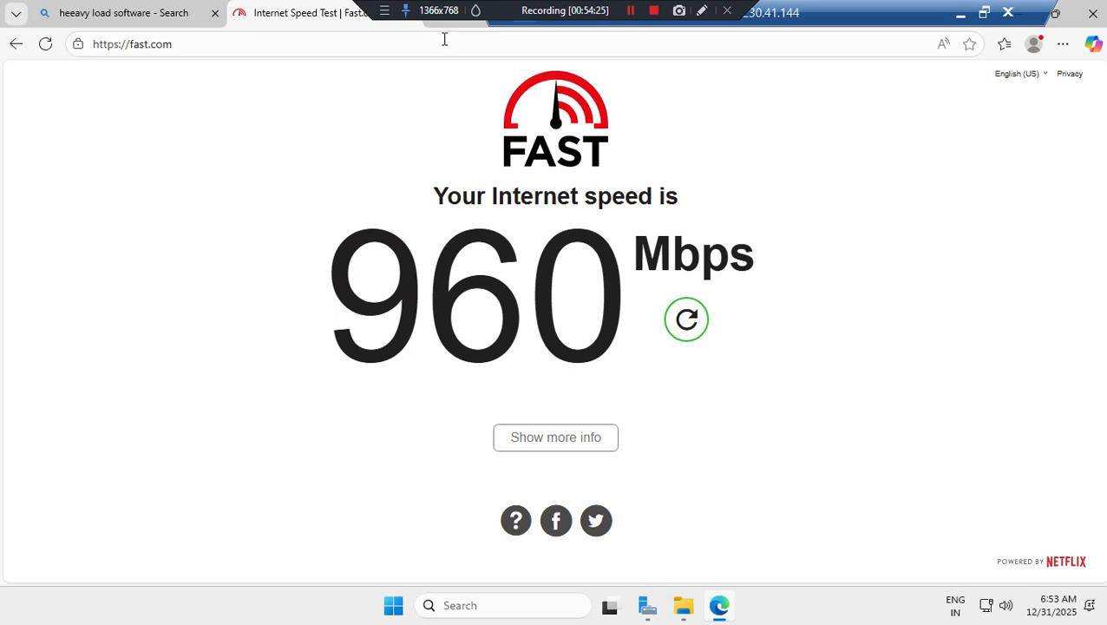
# Switch to the local Brave browser, run the fast.com speed test in a new tab, and repeat the test on the remote VM
pyautogui.click(960, 15)
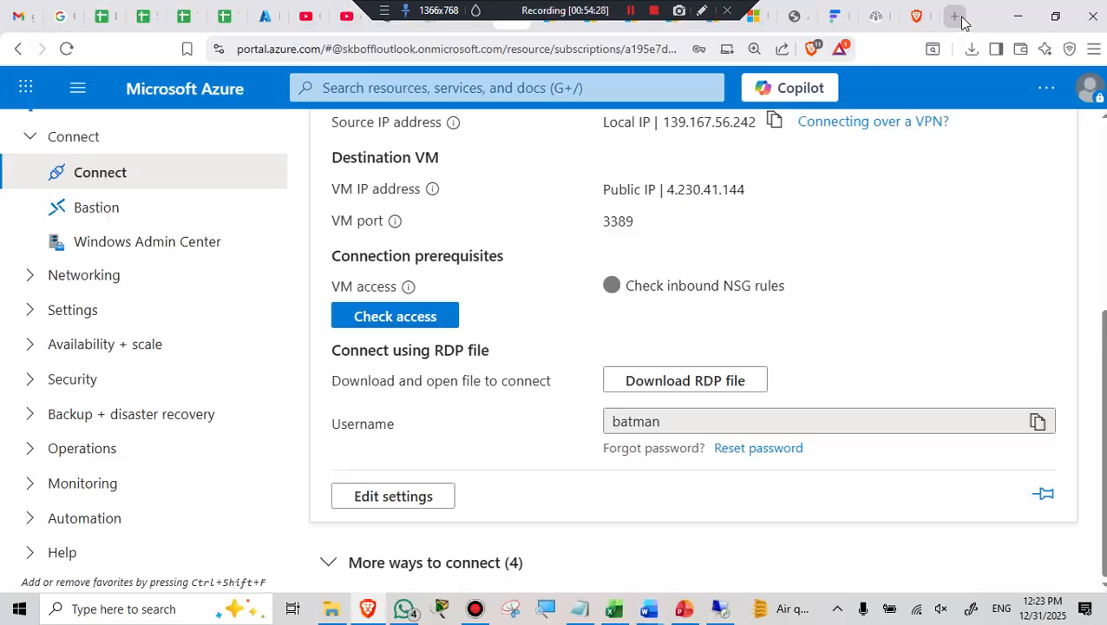
pyautogui.click(957, 17)
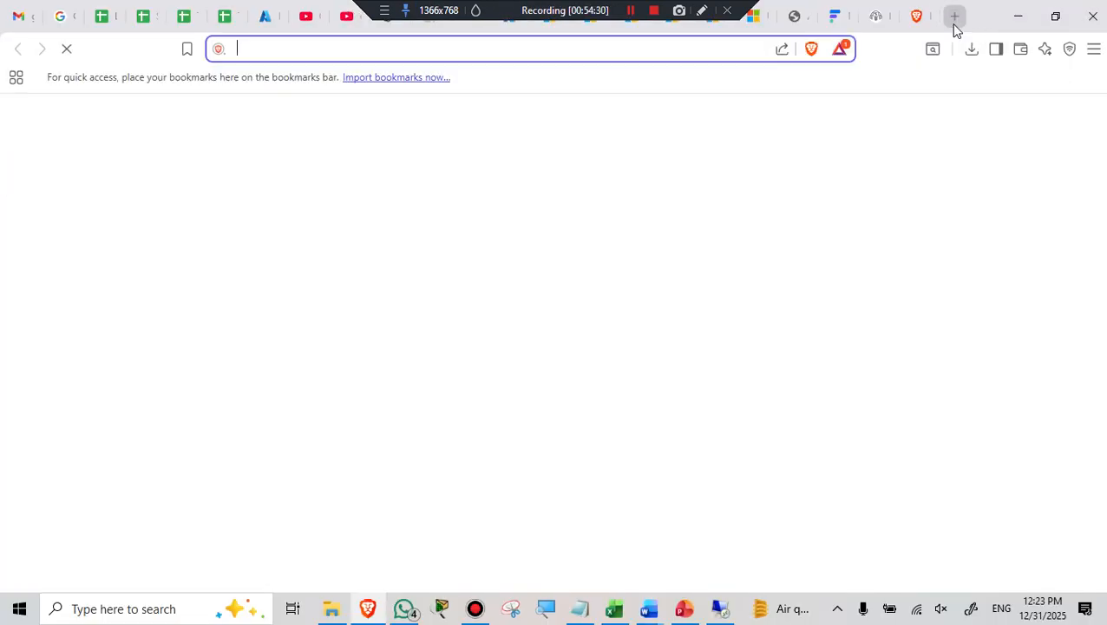
pyautogui.write('fast.com')
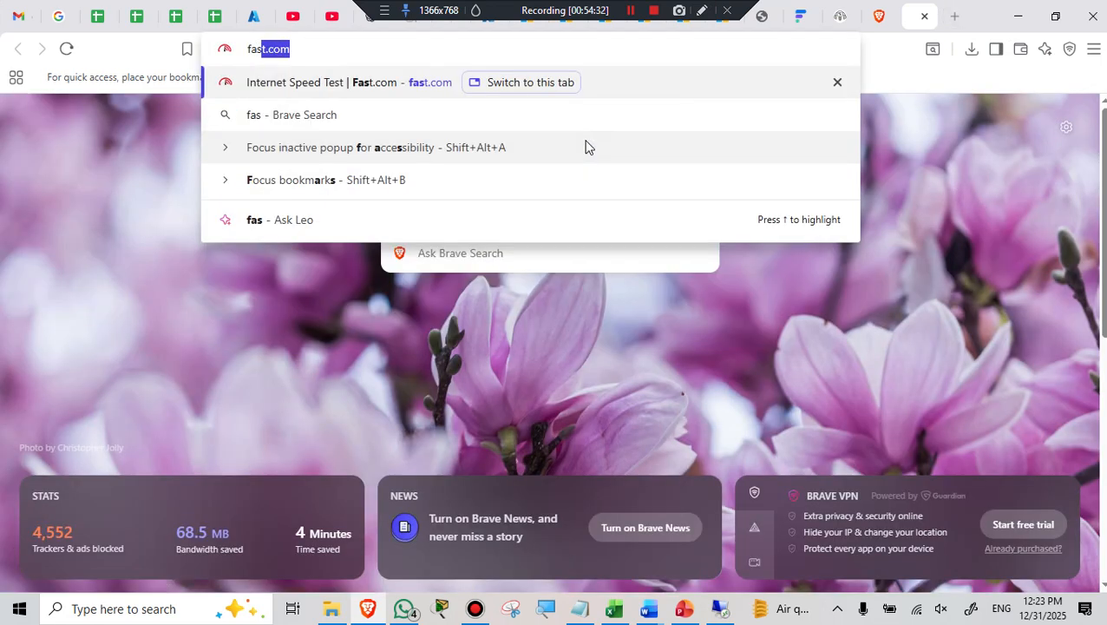
pyautogui.press('Return')
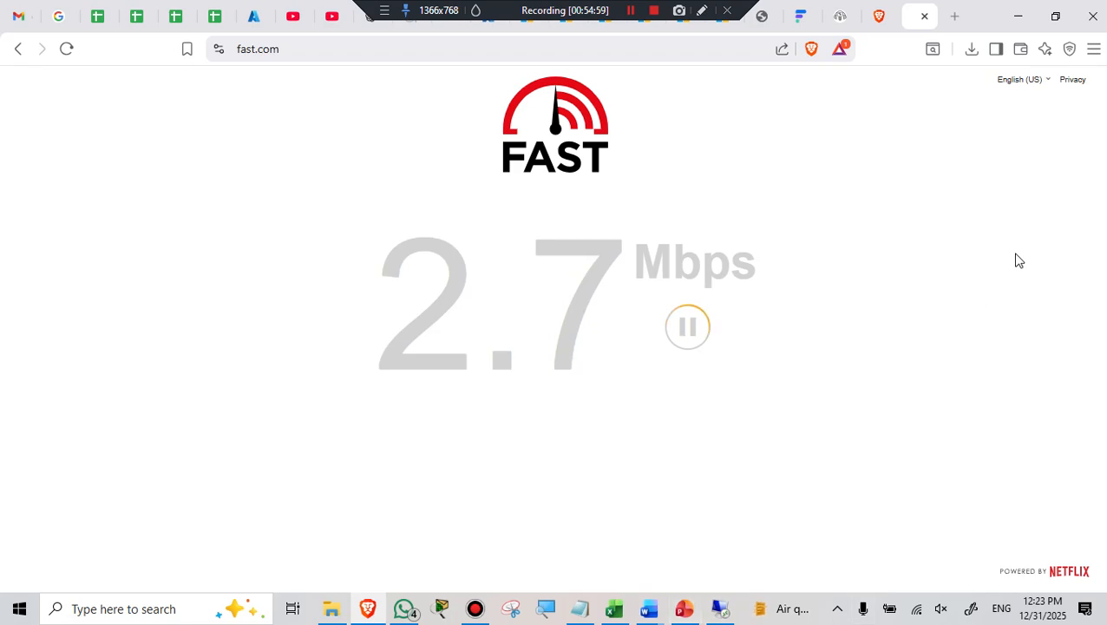
pyautogui.click(718, 608)
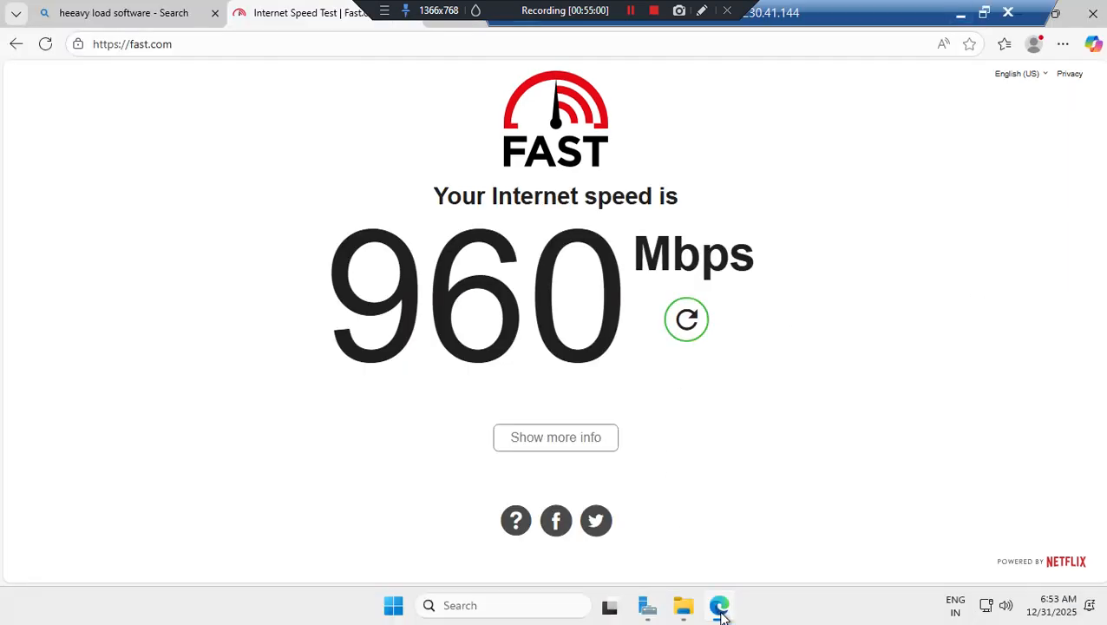
pyautogui.click(688, 323)
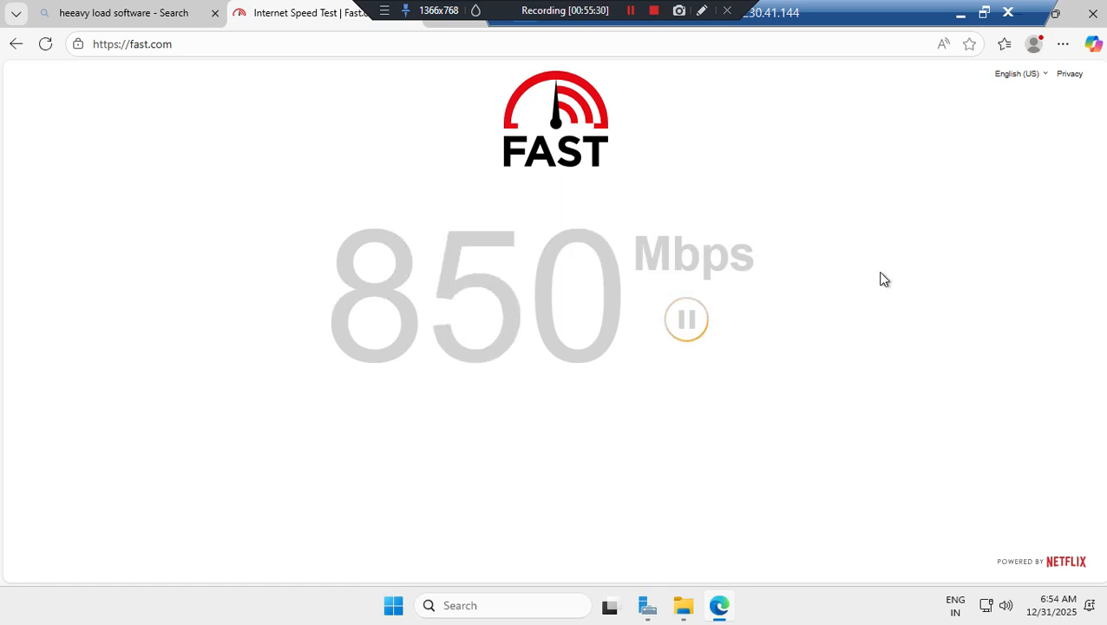
# Launch the downloaded HeavyLoad-x64-Setup.exe on the VM and confirm its opening dialog with the default choice
pyautogui.click(1063, 44)
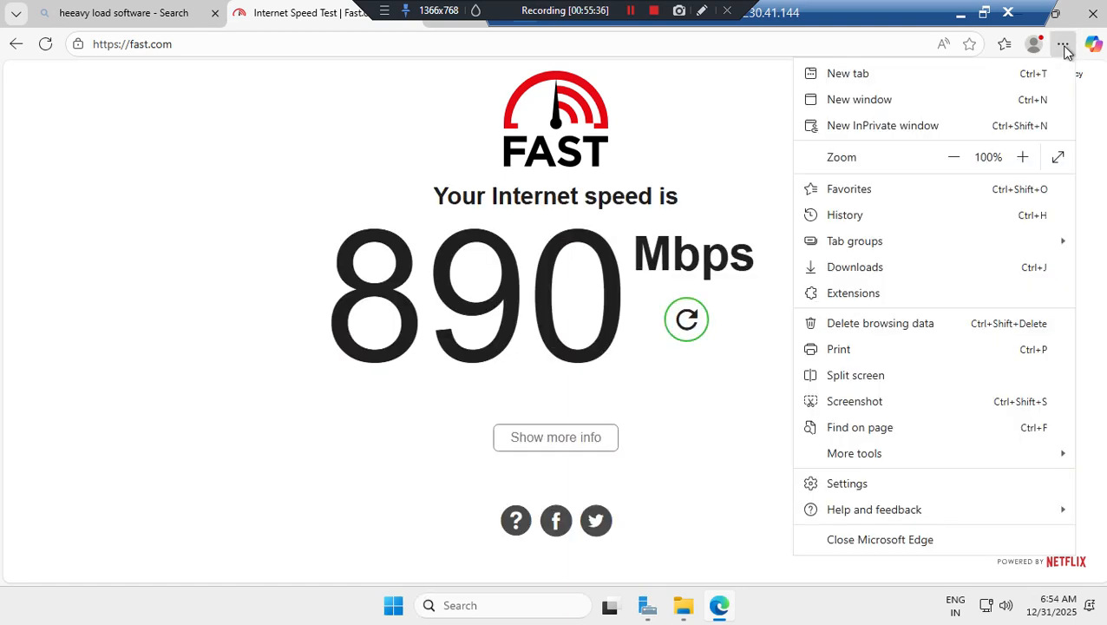
pyautogui.click(865, 275)
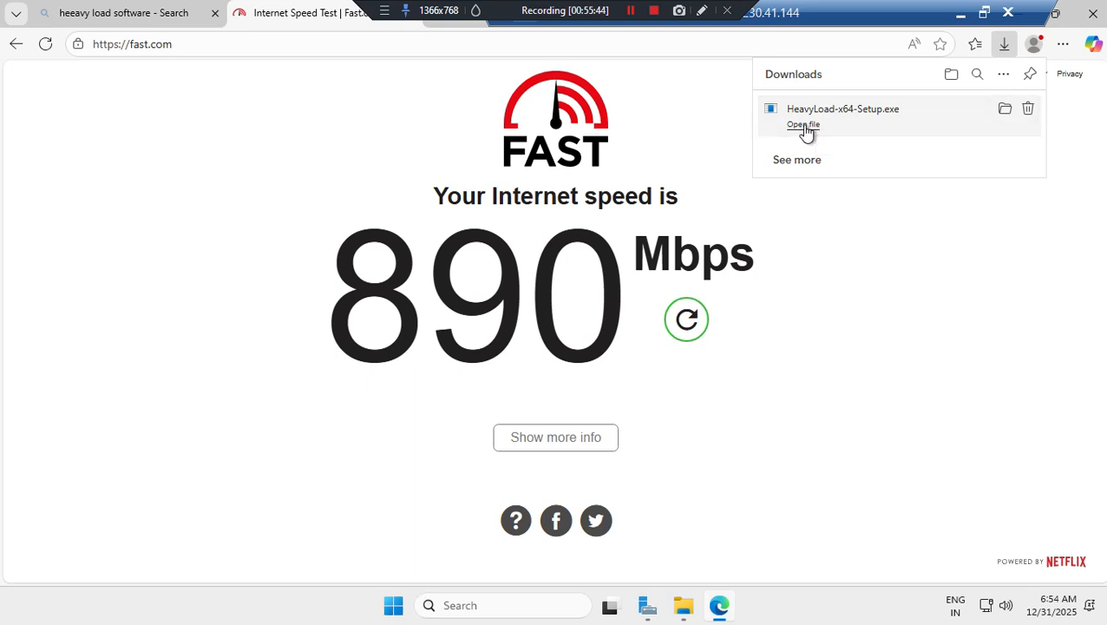
pyautogui.click(805, 126)
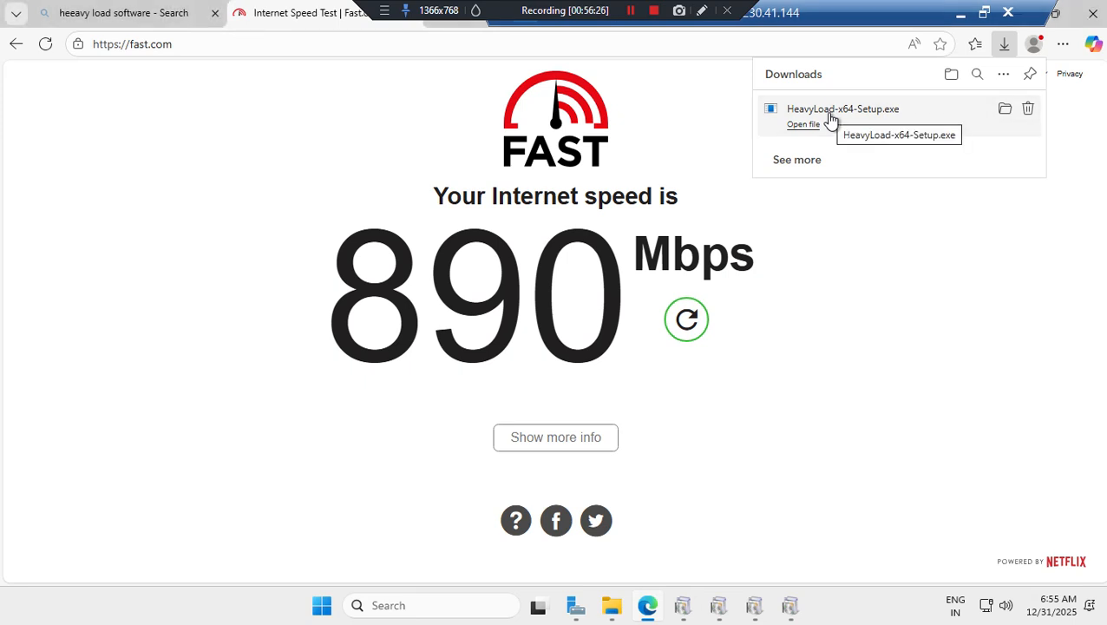
pyautogui.click(831, 119)
pyautogui.click(562, 342)
pyautogui.click(631, 10)
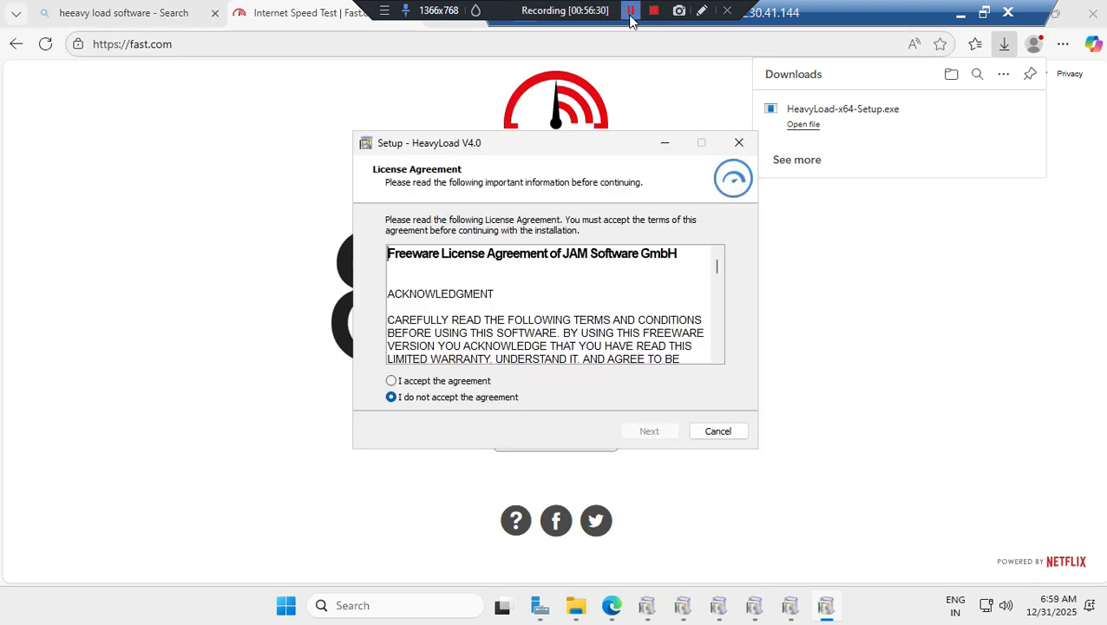
# Accept the license agreement, install HeavyLoad in the default folder C:\Program Files\JAM Software\HeavyLoad, and finish setup with HeavyLoad launching
pyautogui.click(390, 381)
pyautogui.click(647, 433)
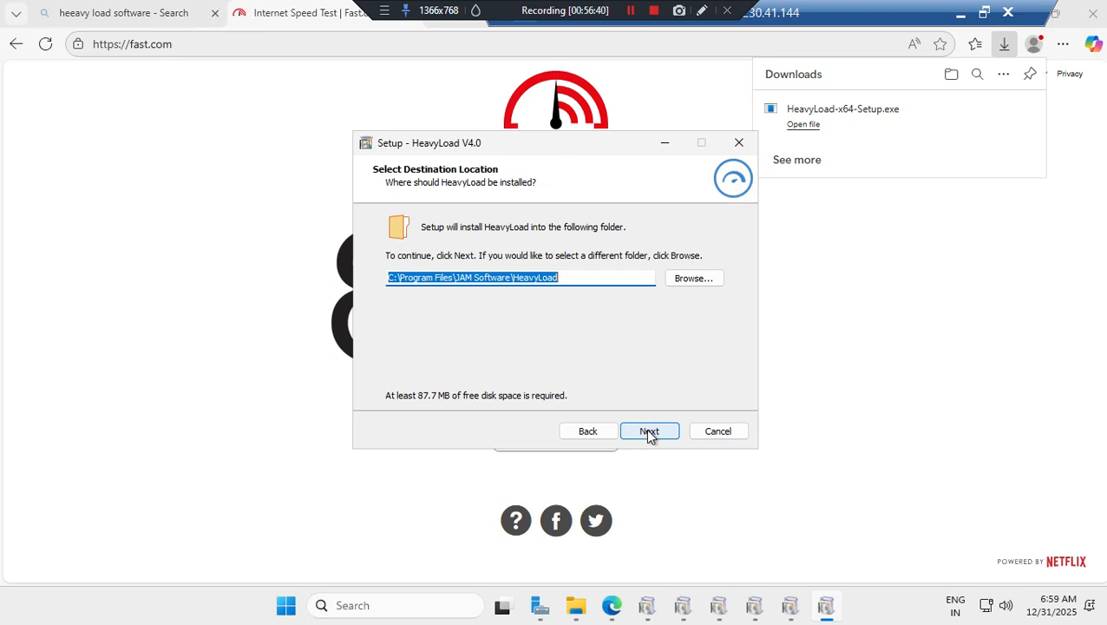
pyautogui.click(650, 433)
pyautogui.click(649, 432)
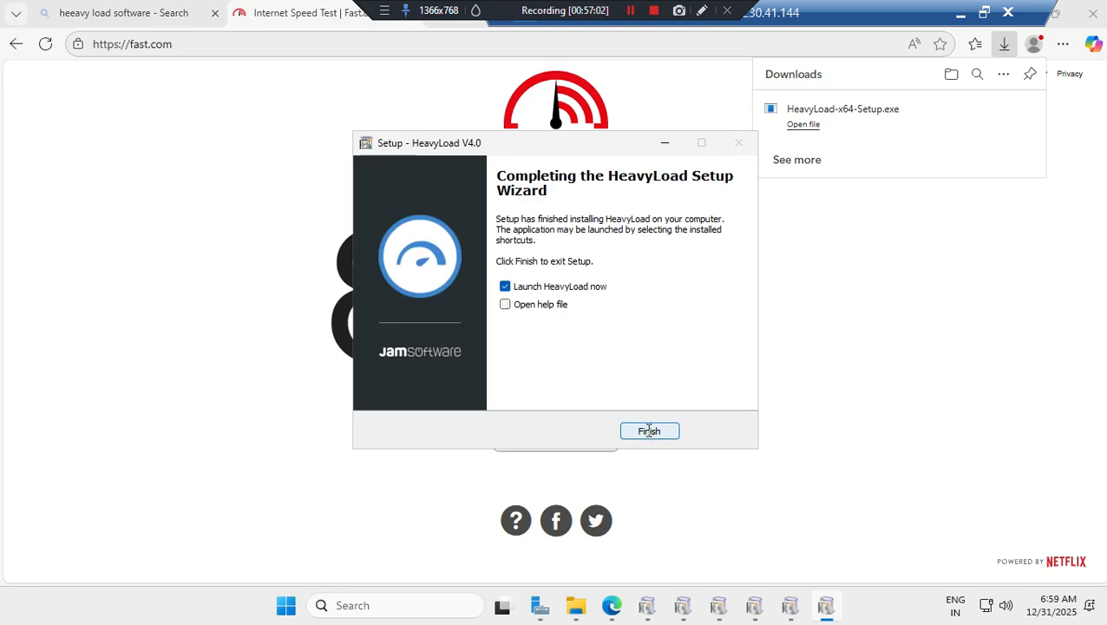
pyautogui.click(649, 431)
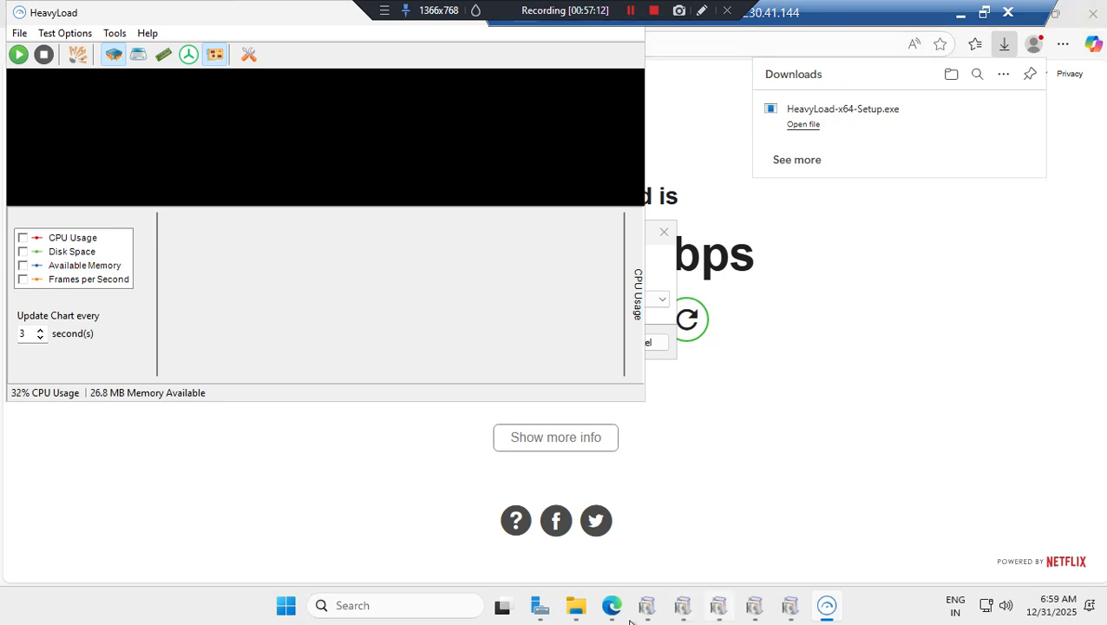
# Open the properties of This PC from File Explorer and maximize the system About page
pyautogui.click(579, 612)
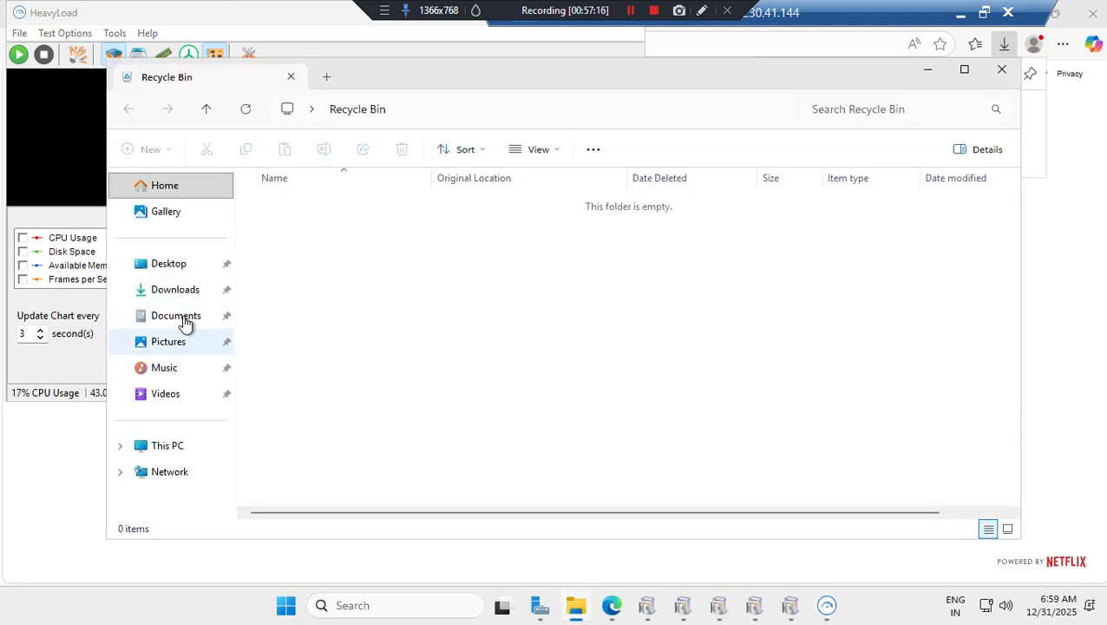
pyautogui.click(162, 449)
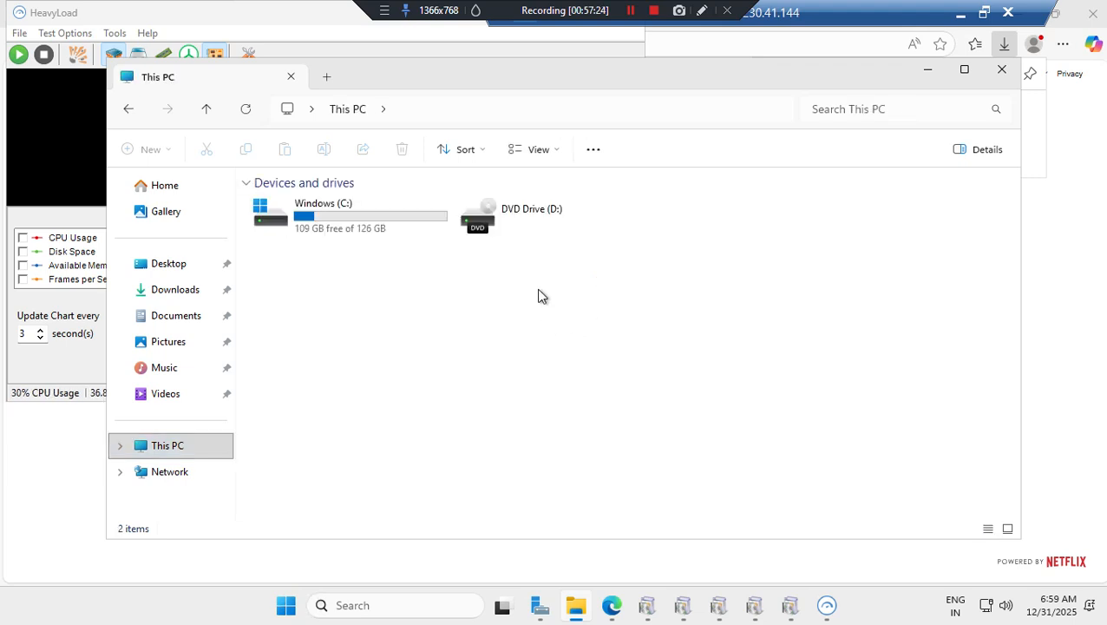
pyautogui.rightClick(538, 296)
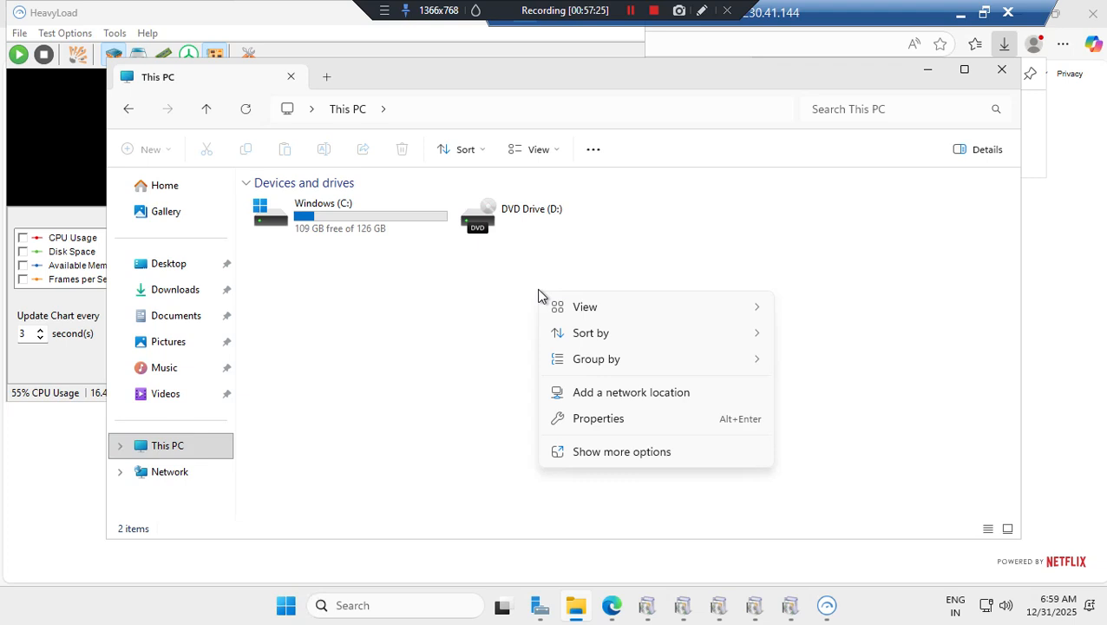
pyautogui.click(594, 420)
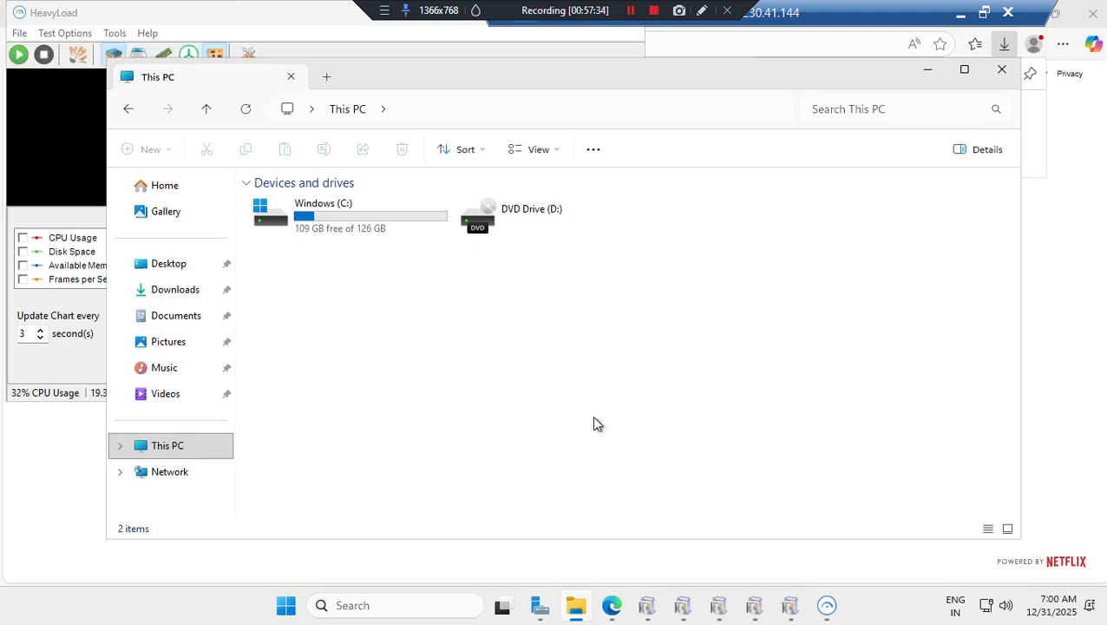
pyautogui.press('super+i')
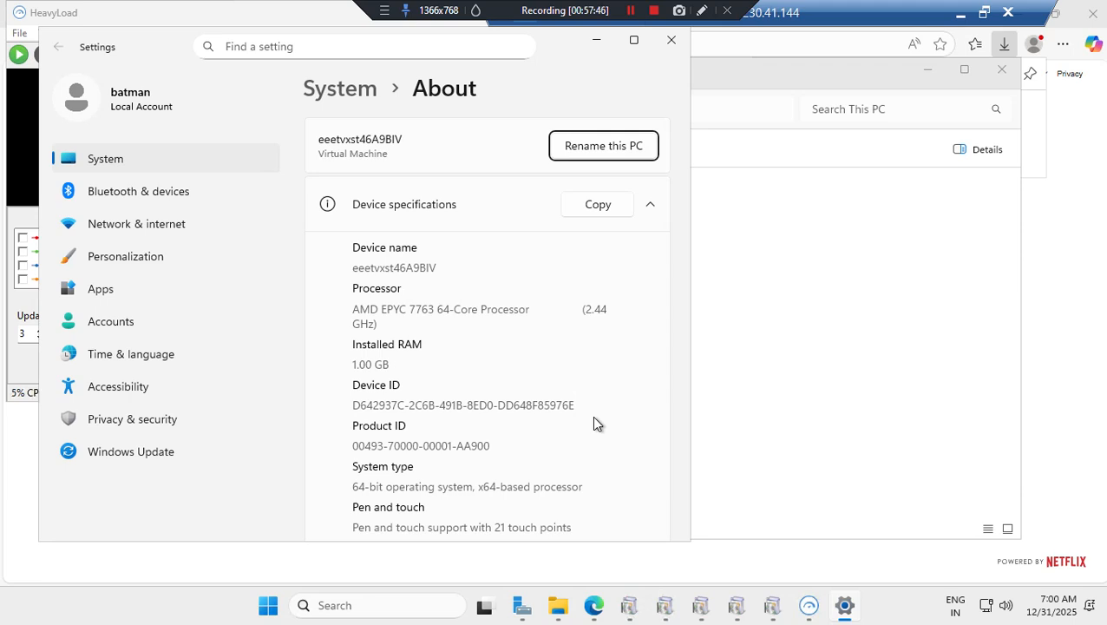
pyautogui.click(634, 41)
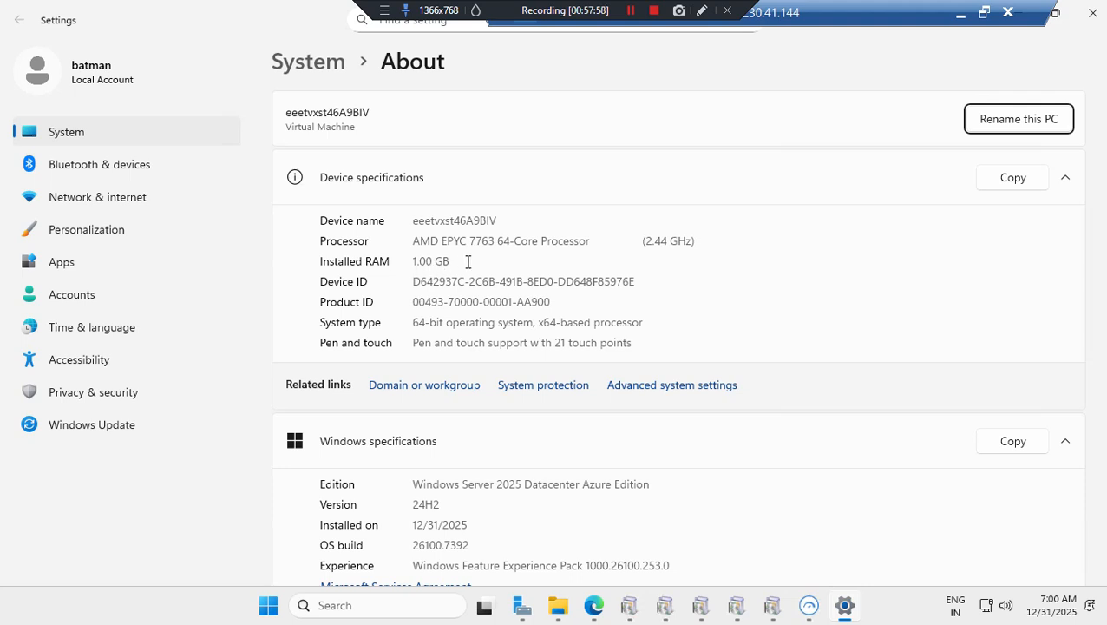
# Check the VM's installed RAM and its Windows version in the device and Windows specifications
pyautogui.moveTo(469, 261); pyautogui.dragTo(379, 254)
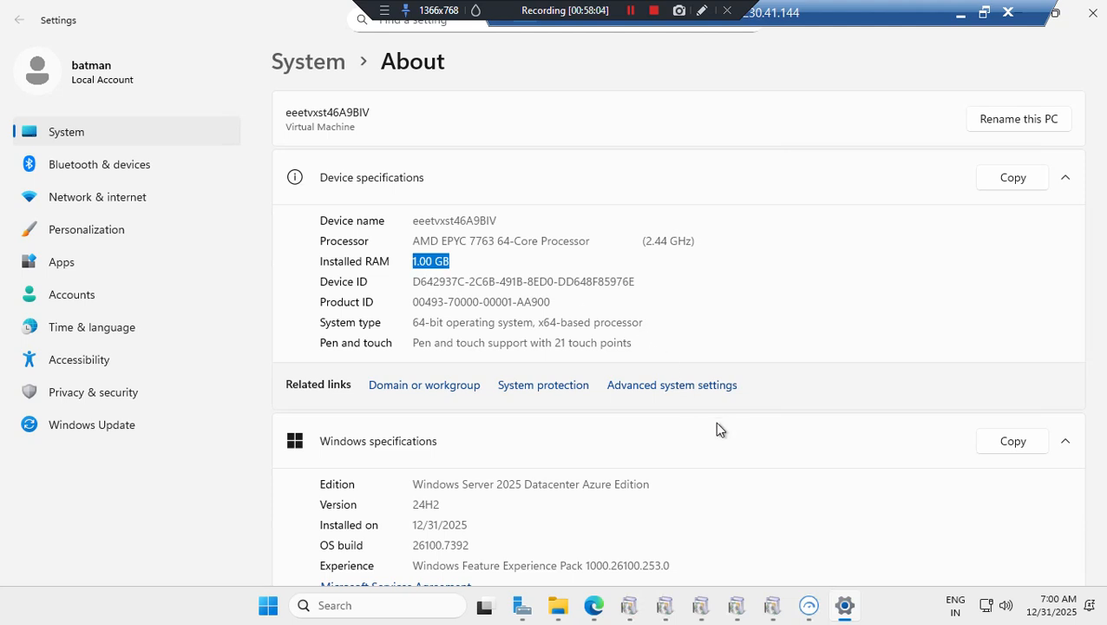
pyautogui.scroll(-3, 432, 392)
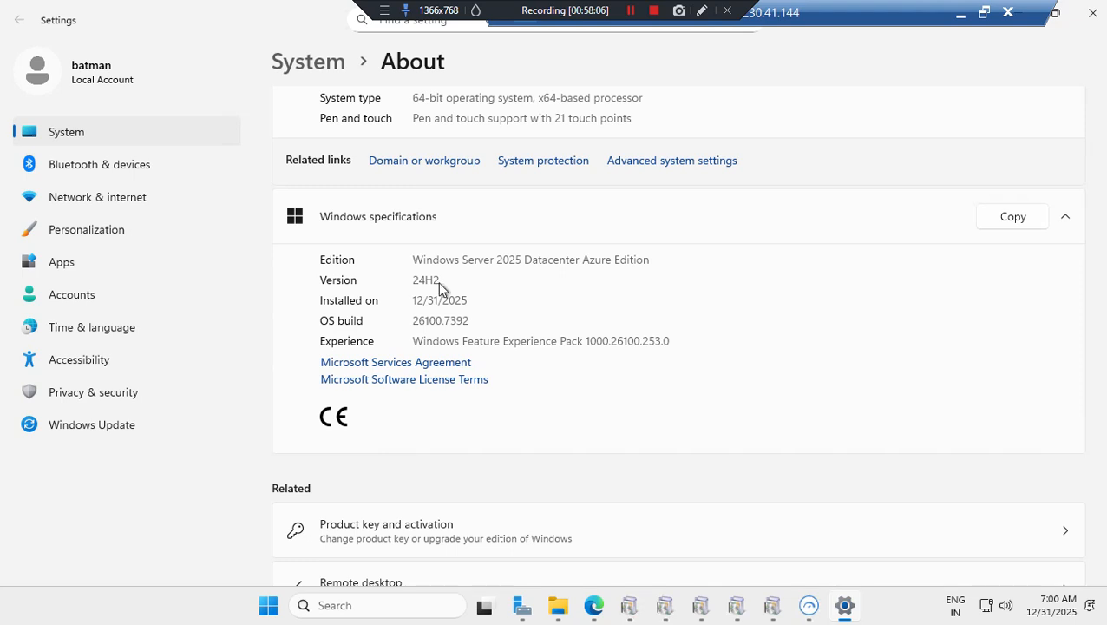
pyautogui.doubleClick(427, 280)
pyautogui.scroll(3, 499, 365)
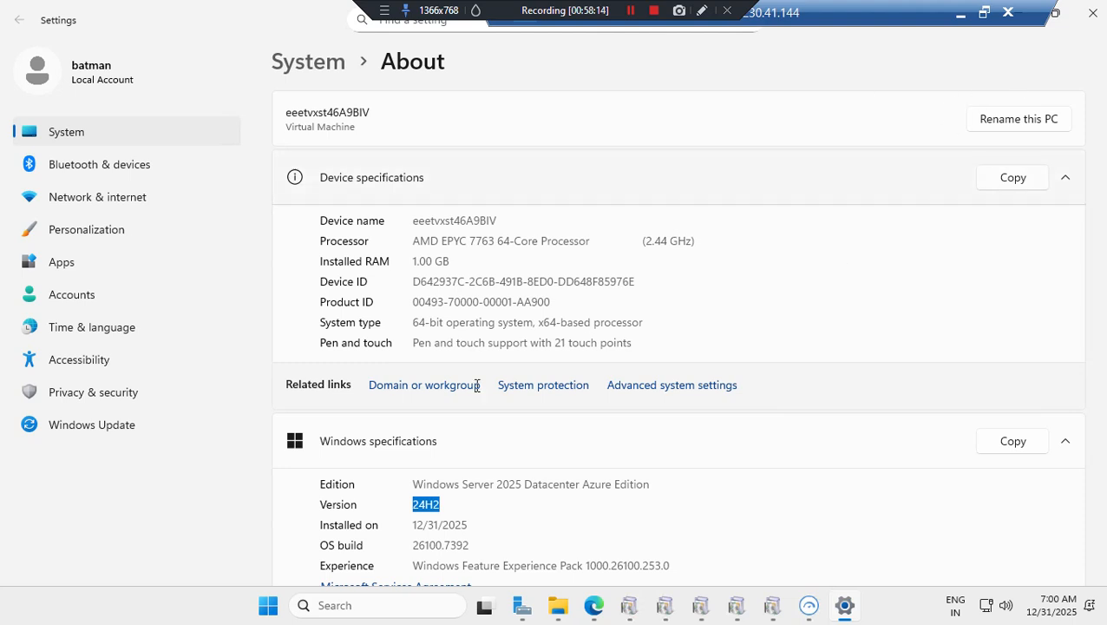
# Find and open Task Manager on the VM, and show its CPU performance graph in a non-maximized window
pyautogui.click(352, 609)
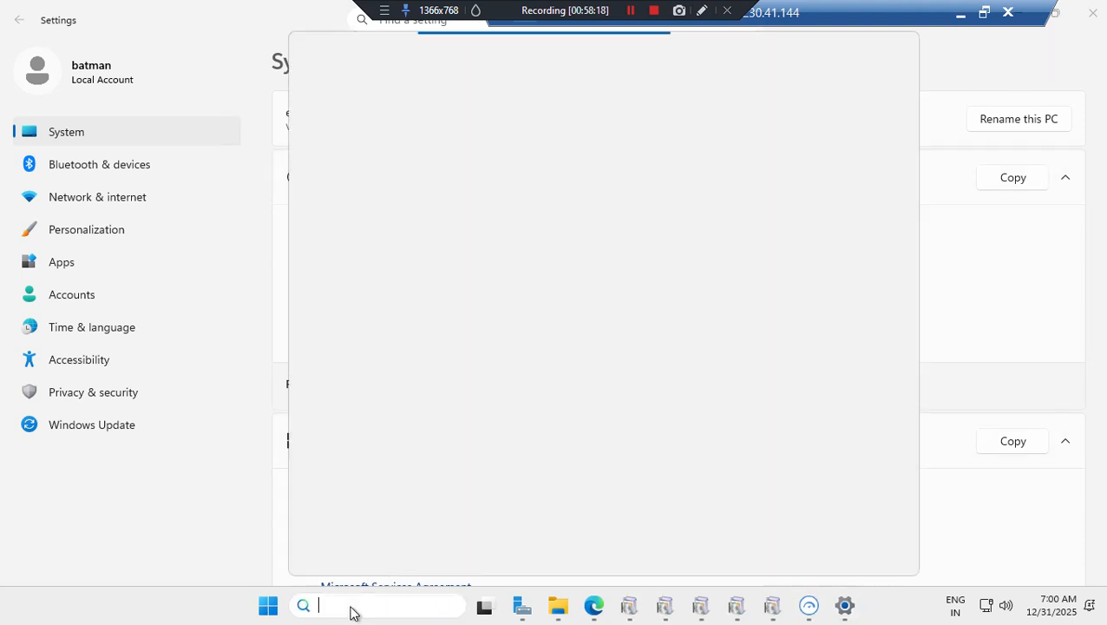
pyautogui.write('task')
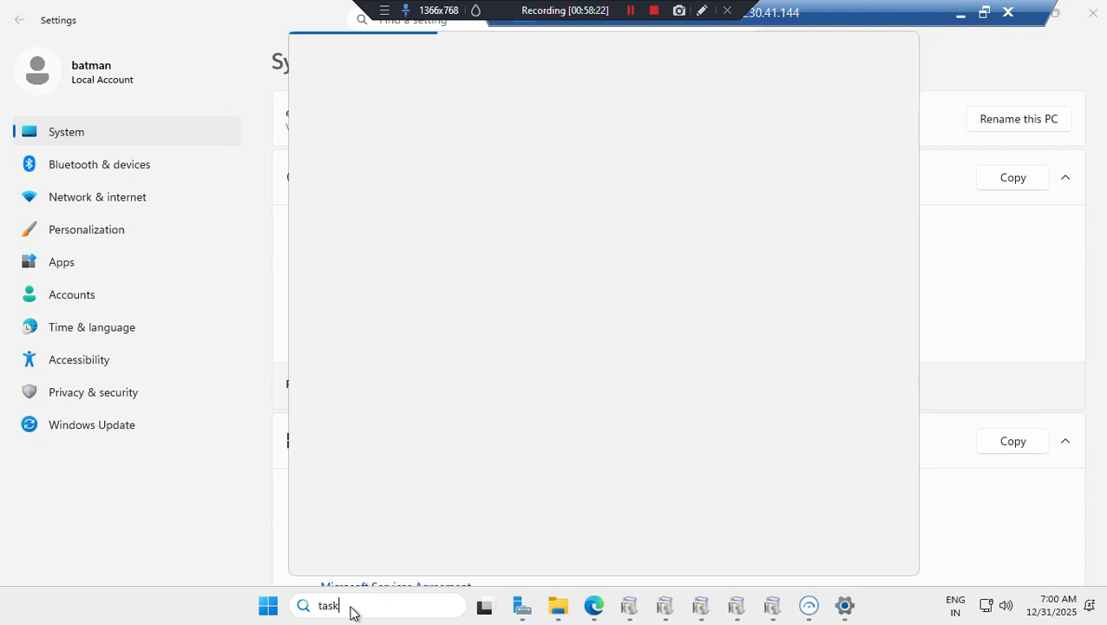
pyautogui.write(' manage')
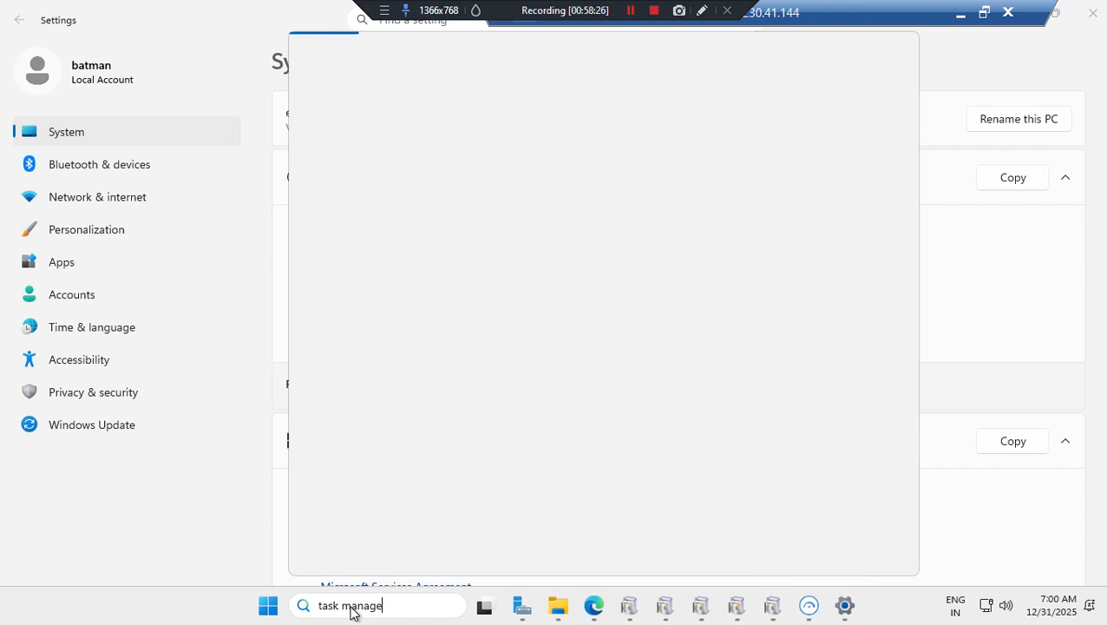
pyautogui.write('r')
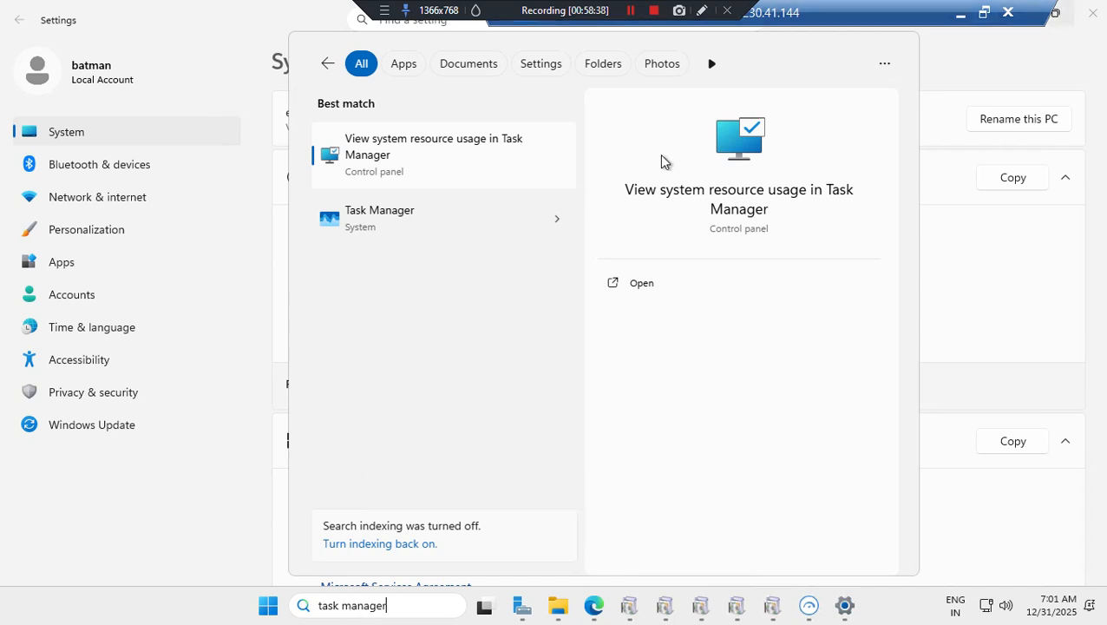
pyautogui.click(390, 214)
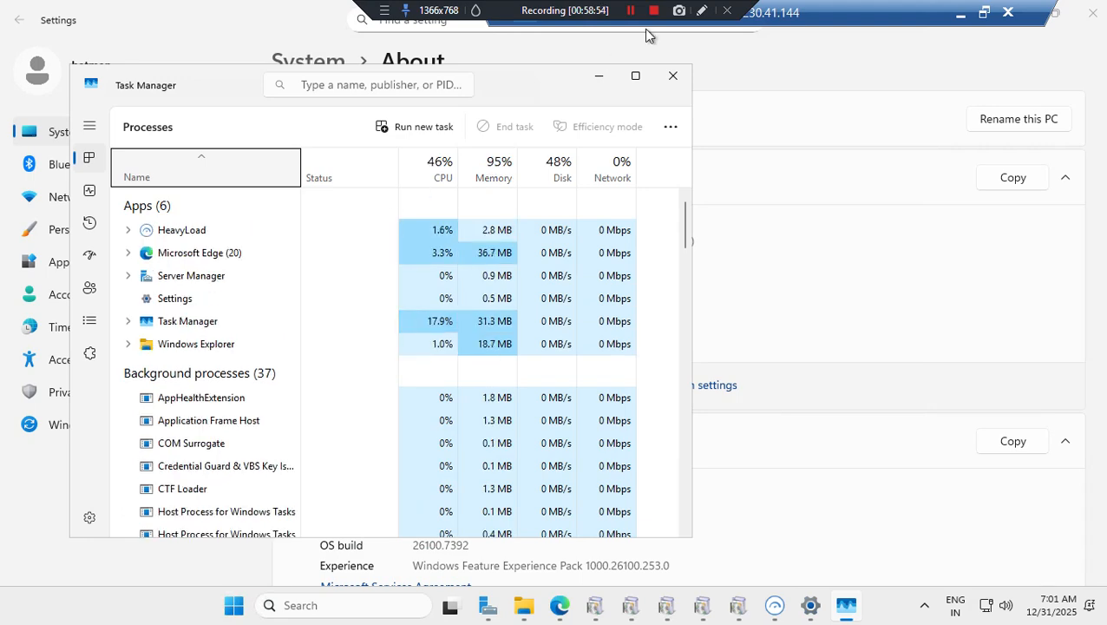
pyautogui.click(636, 80)
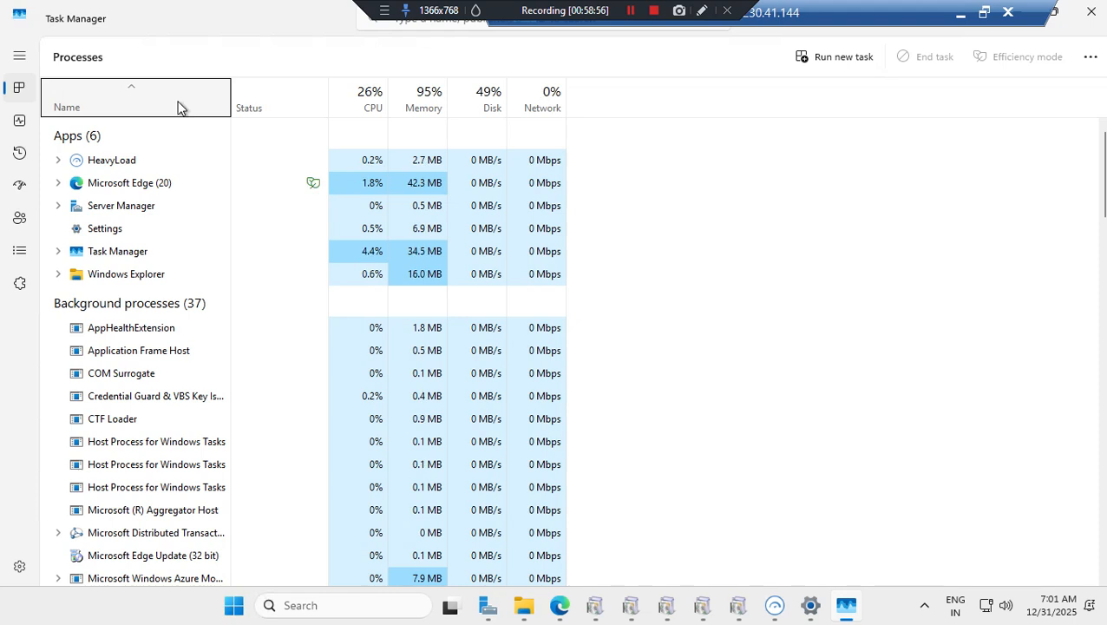
pyautogui.click(19, 123)
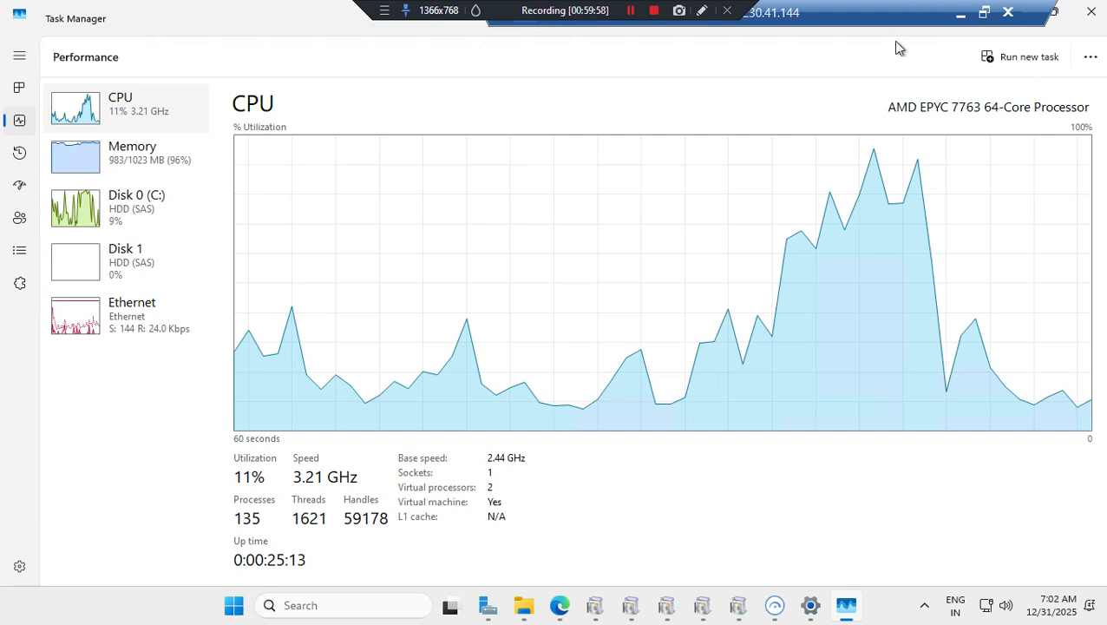
pyautogui.click(1057, 17)
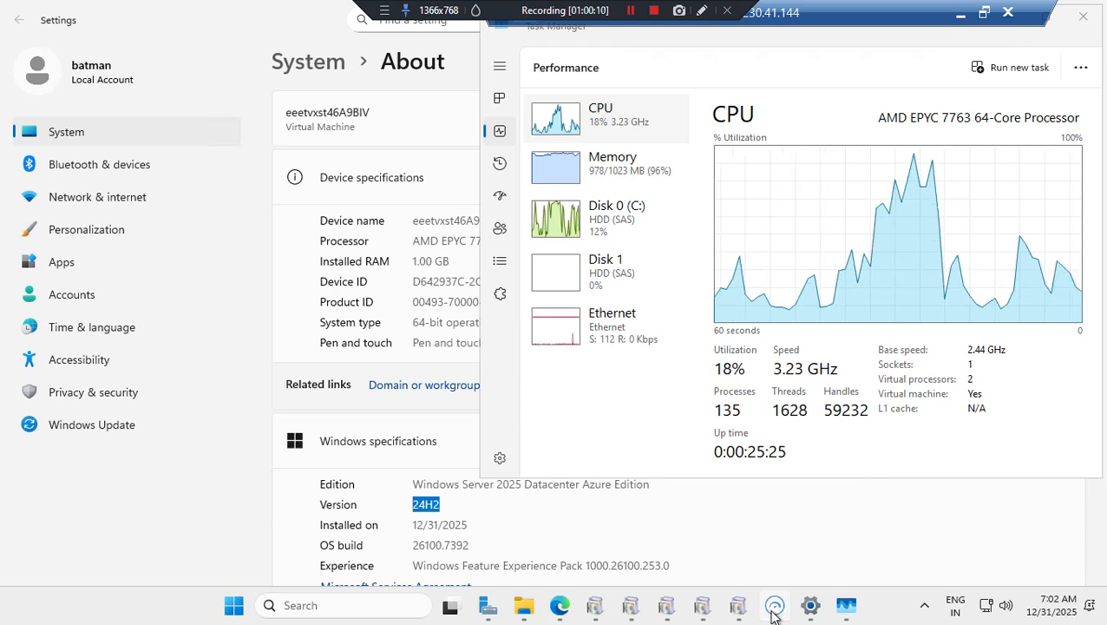
# Start the HeavyLoad stress test, continuing despite running on a virtual machine, and bring Task Manager forward to monitor the CPU
pyautogui.click(774, 607)
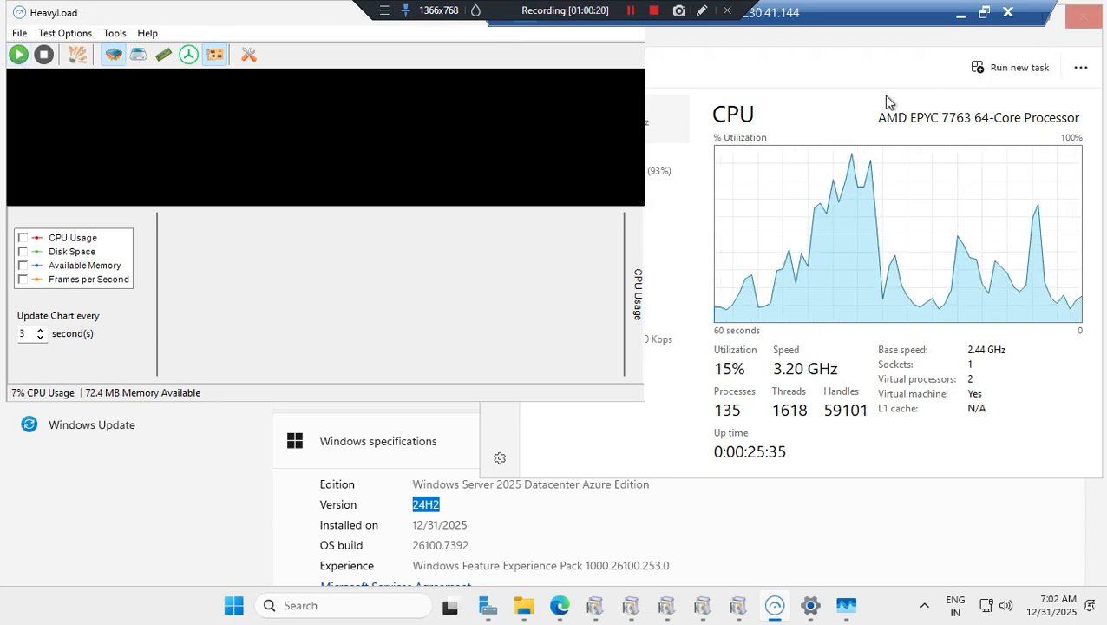
pyautogui.click(19, 54)
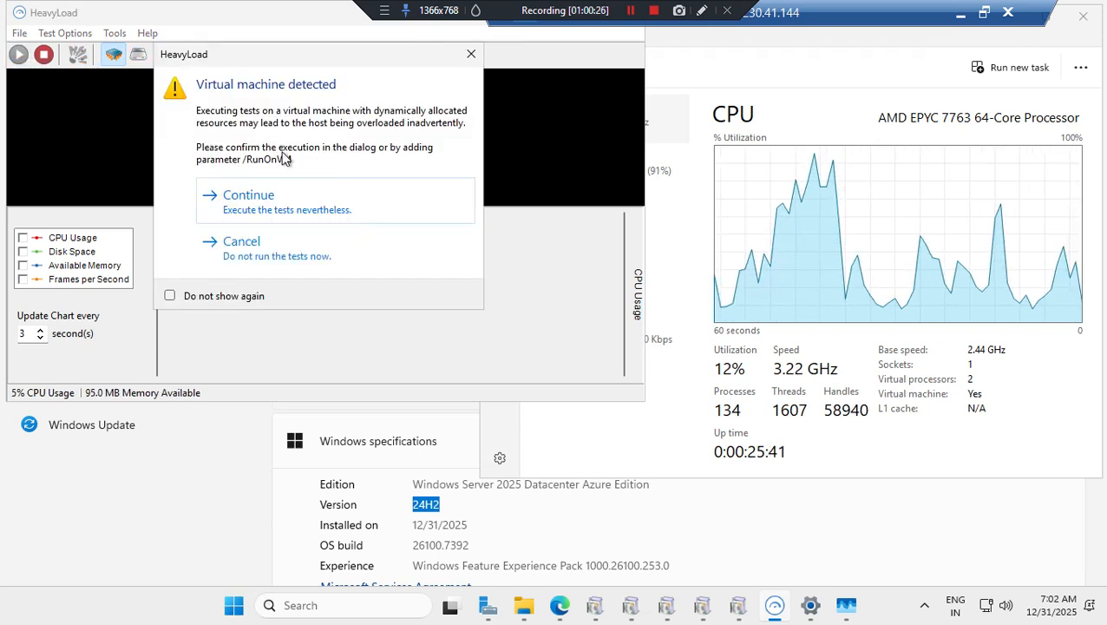
pyautogui.click(239, 211)
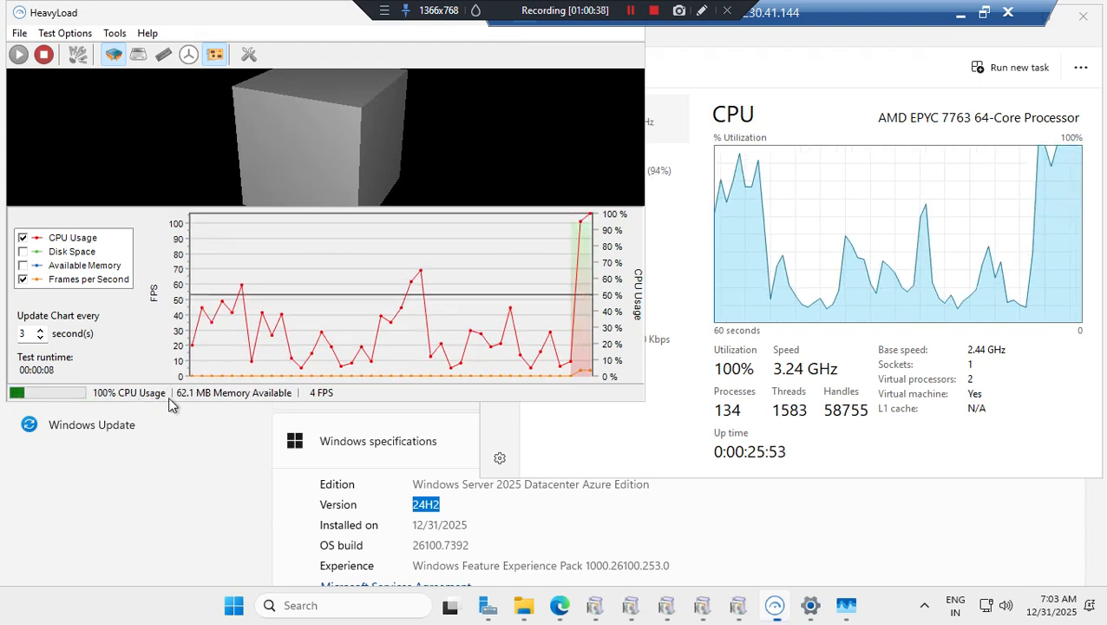
pyautogui.click(781, 74)
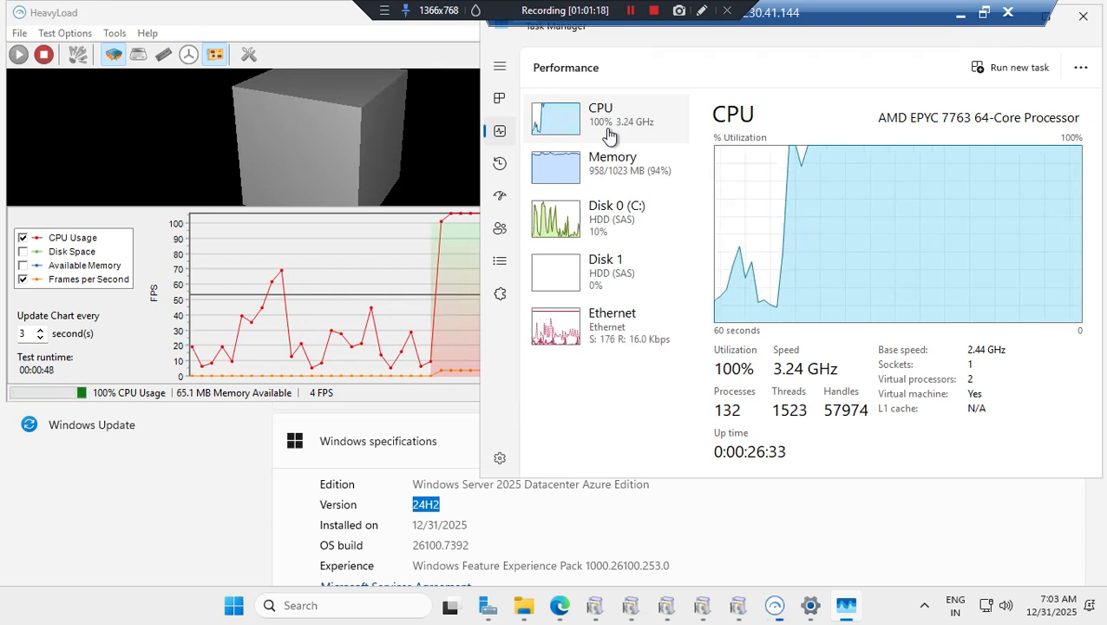
# Minimize the remote session and open the Virtual Machine Scale Set list from the Azure portal home page in the local browser
pyautogui.click(959, 19)
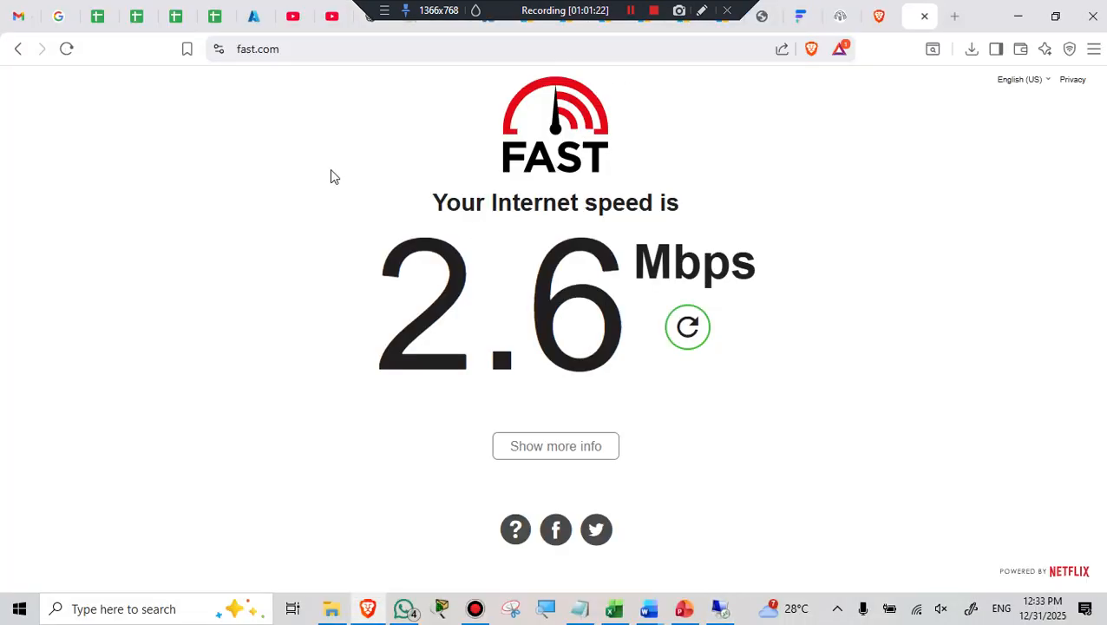
pyautogui.click(254, 26)
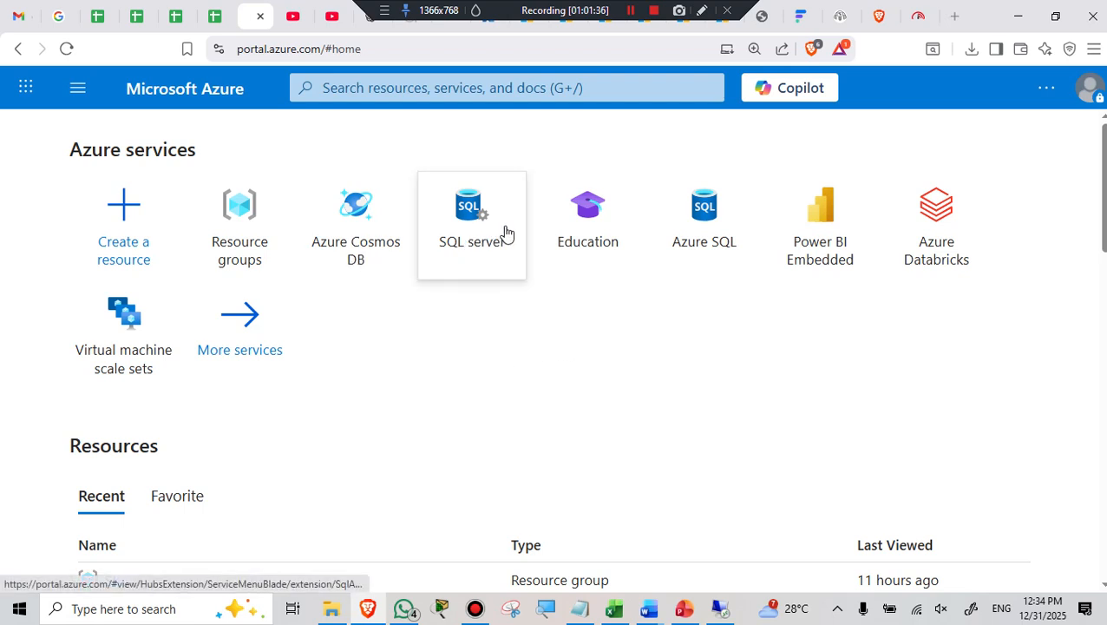
pyautogui.click(106, 342)
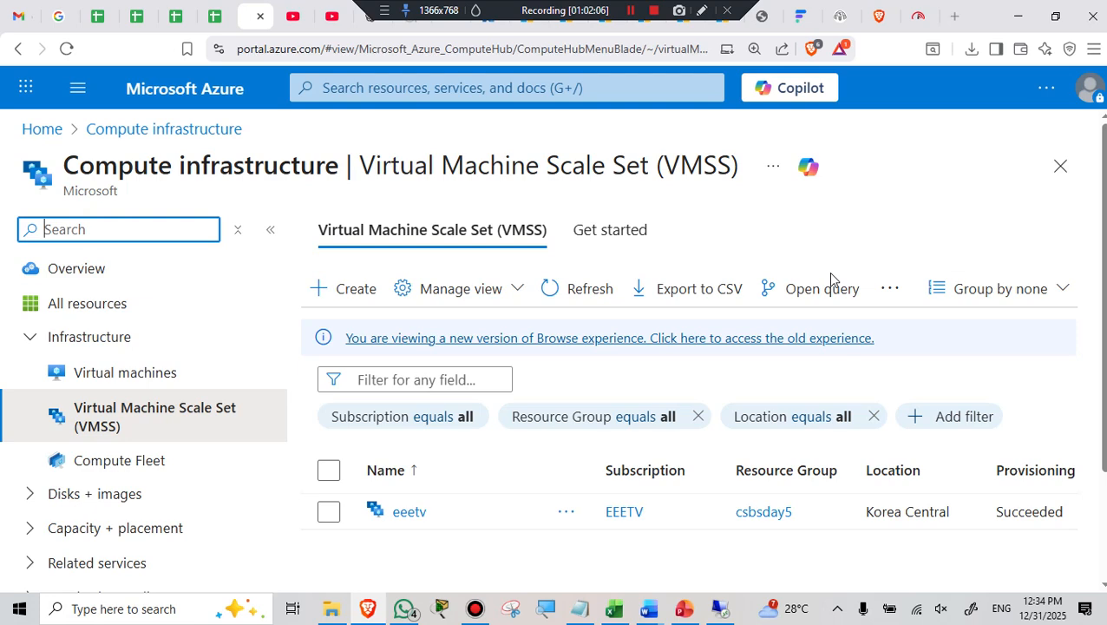
pyautogui.scroll(-3, 571, 524)
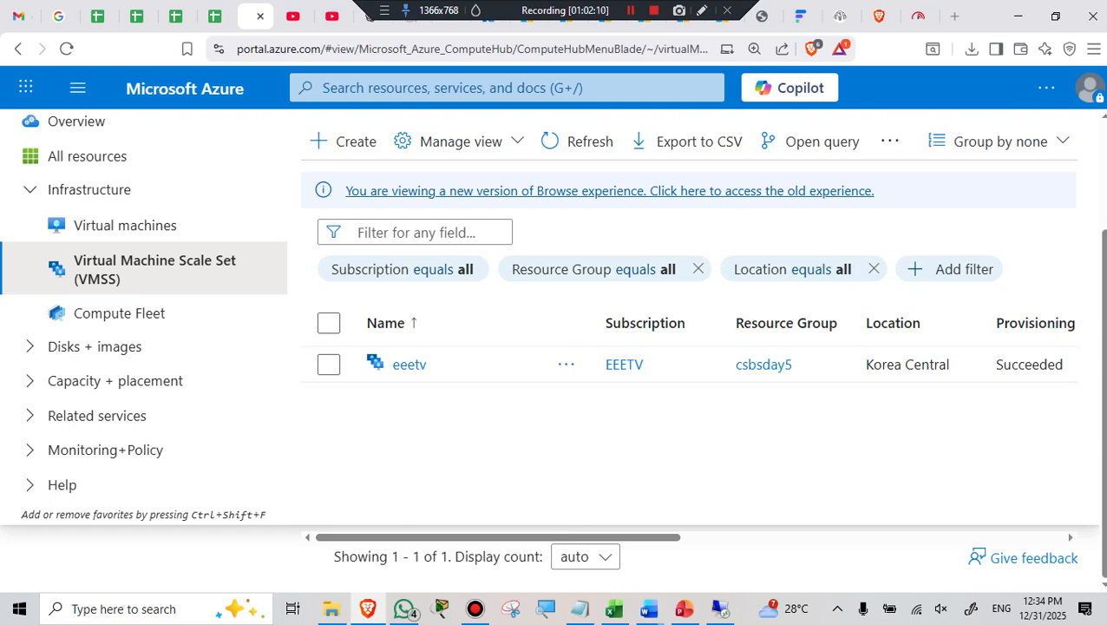
# Set the local computer's display projection mode to Extend
pyautogui.press('super+l')
pyautogui.press('super+p')
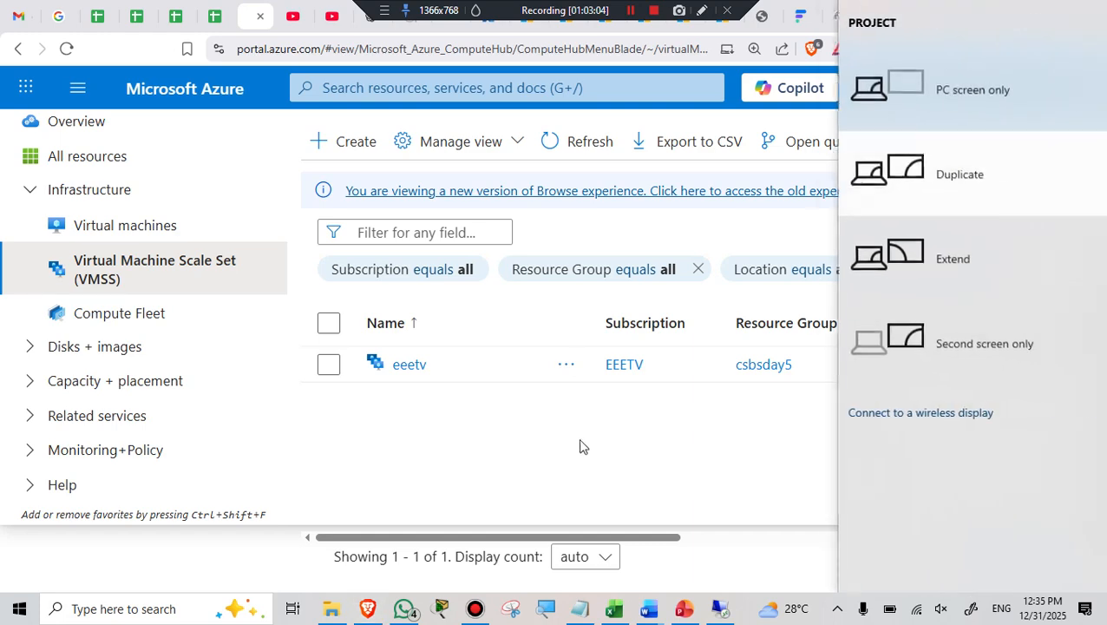
pyautogui.click(927, 266)
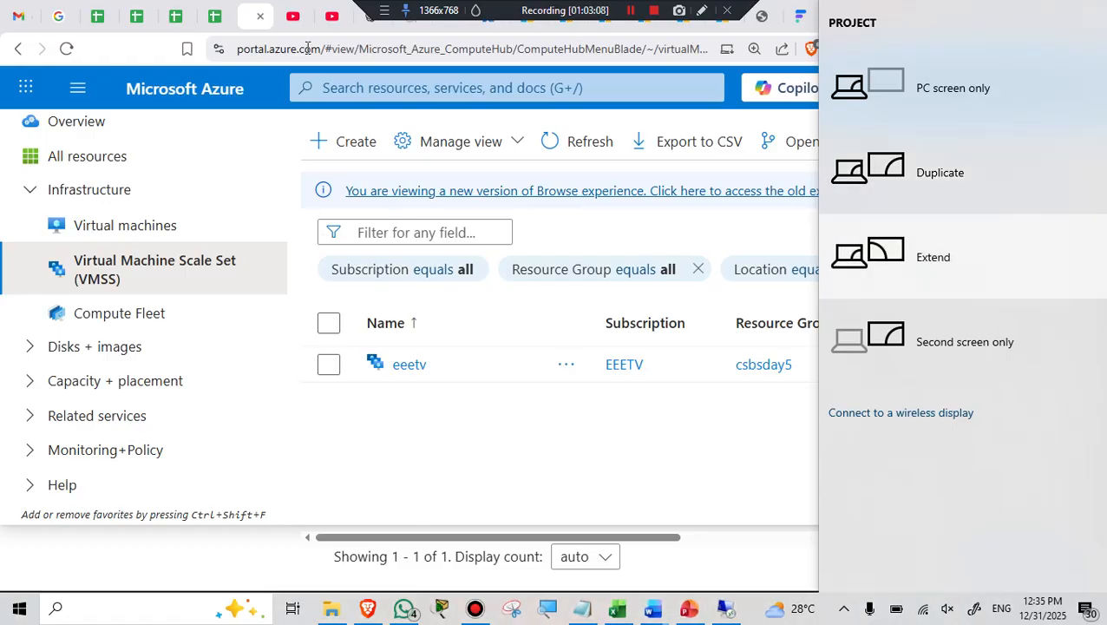
# Reload the channel content list in YouTube Studio and open the video upload dialog
pyautogui.click(301, 26)
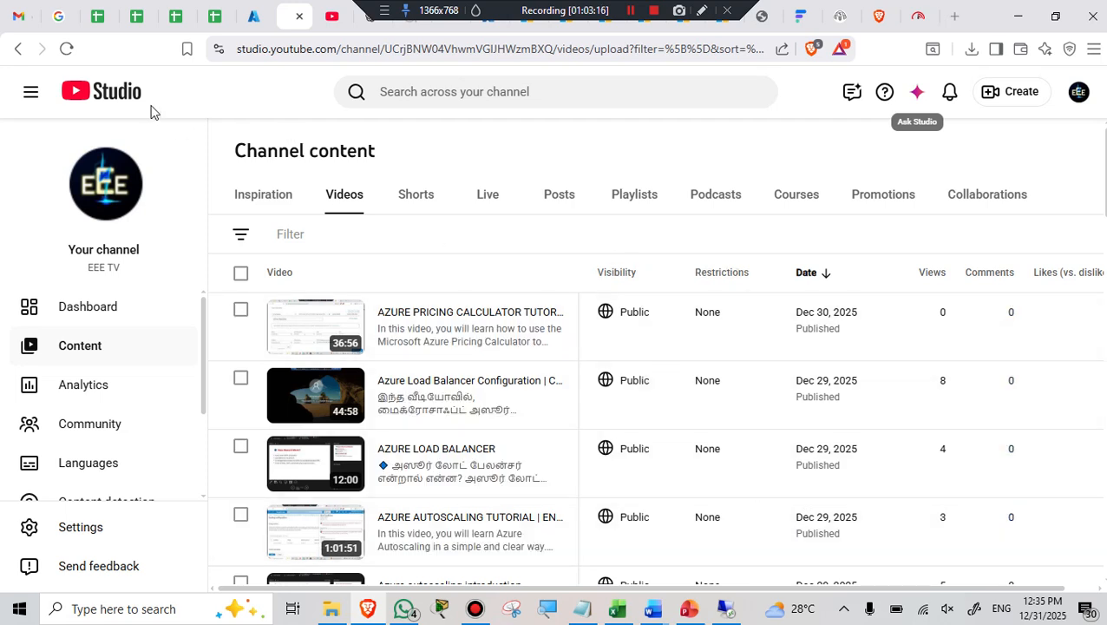
pyautogui.click(67, 49)
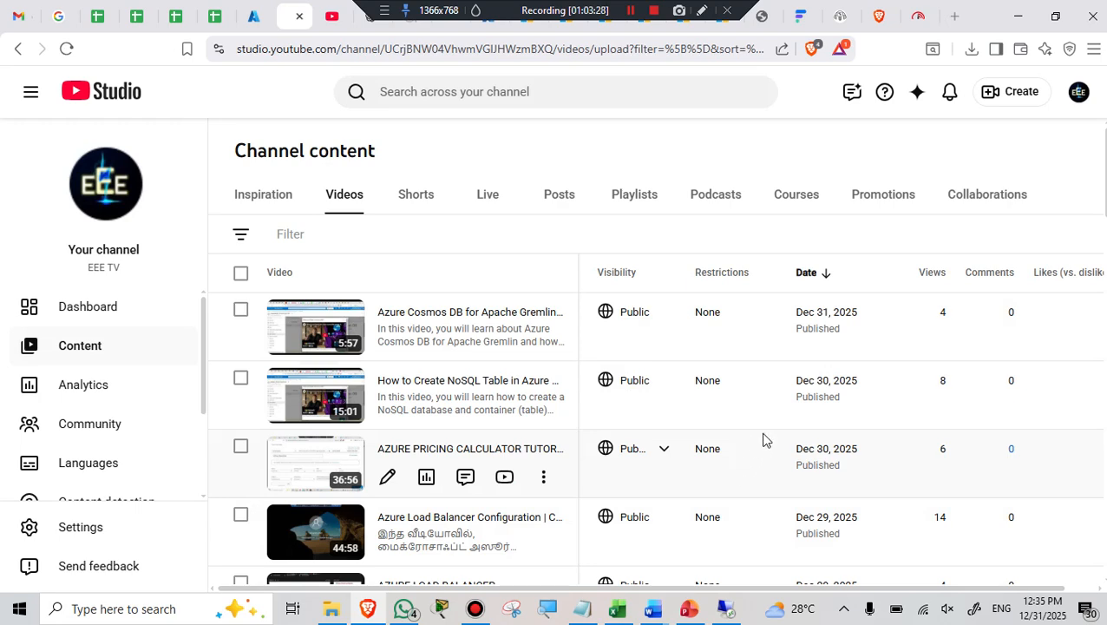
pyautogui.click(984, 92)
pyautogui.click(973, 131)
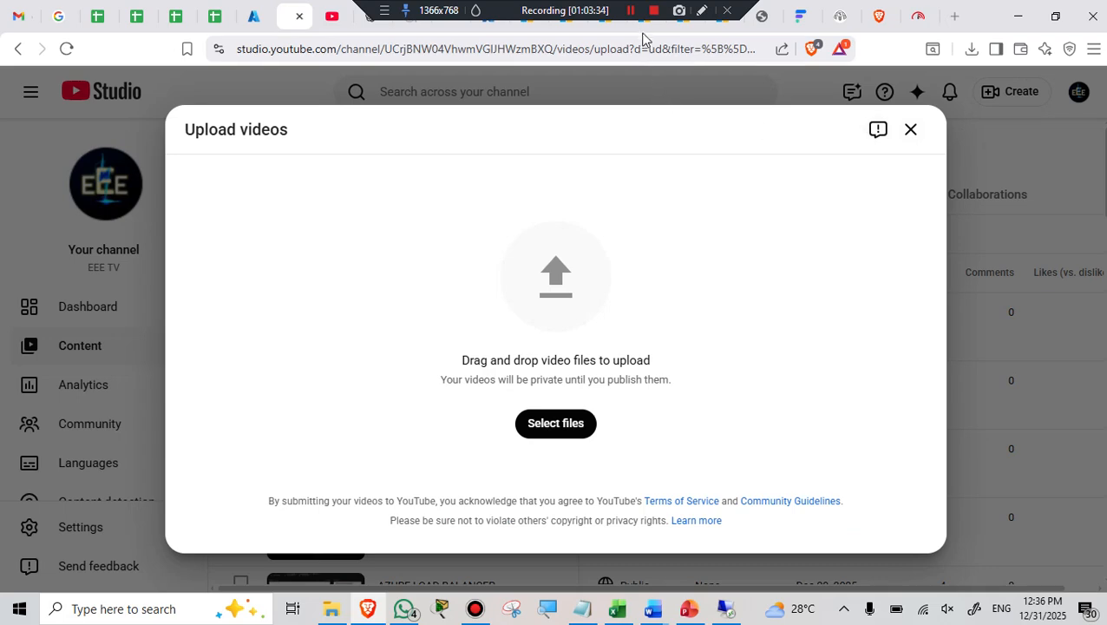
pyautogui.click(631, 11)
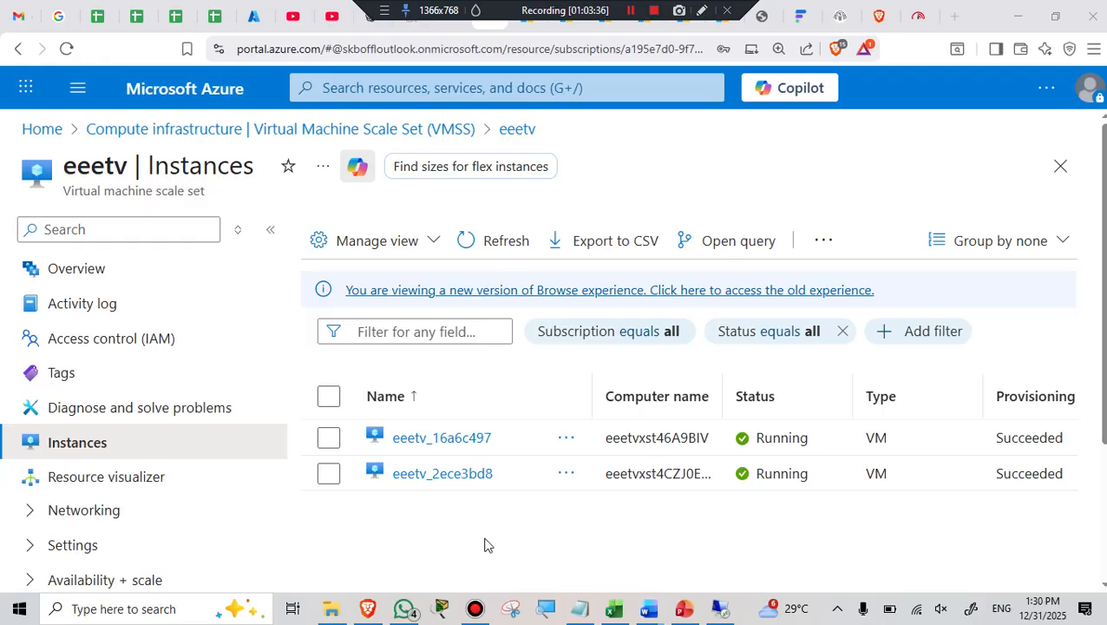
# Open the Connect page of scale set instance eeetv_2ece3bd8 and save its RDP file to Downloads
pyautogui.click(463, 477)
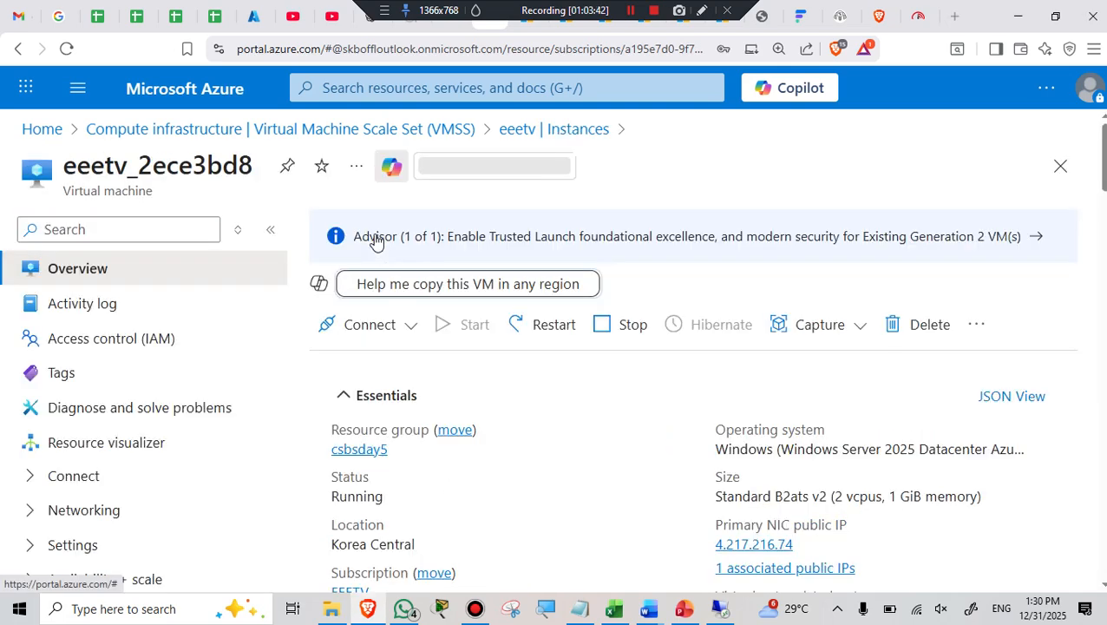
pyautogui.click(359, 339)
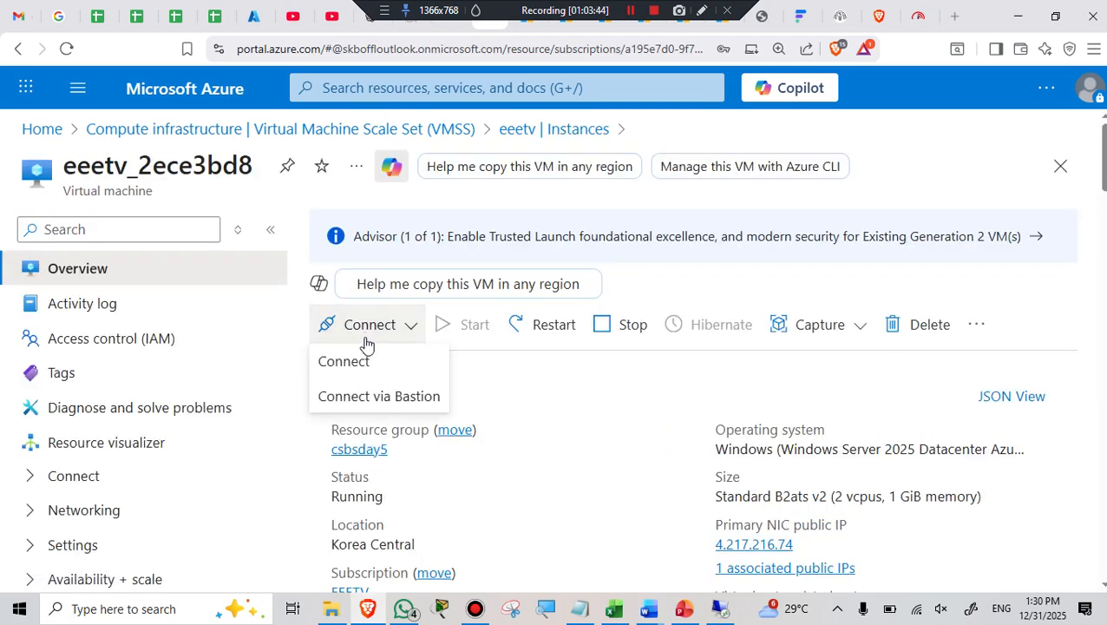
pyautogui.click(352, 366)
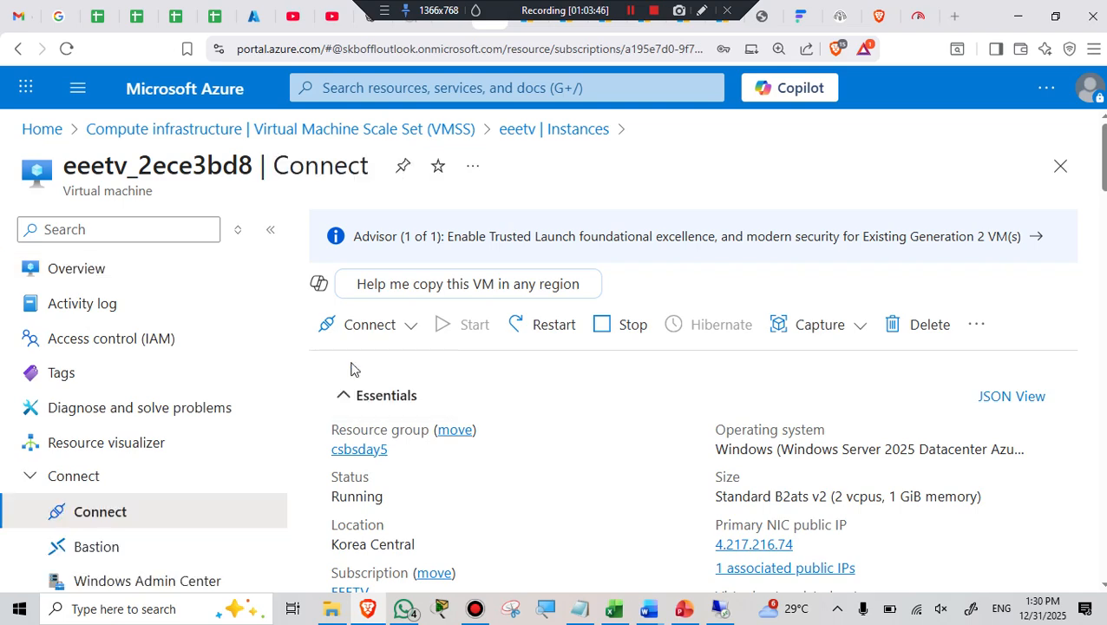
pyautogui.scroll(-1, 351, 368)
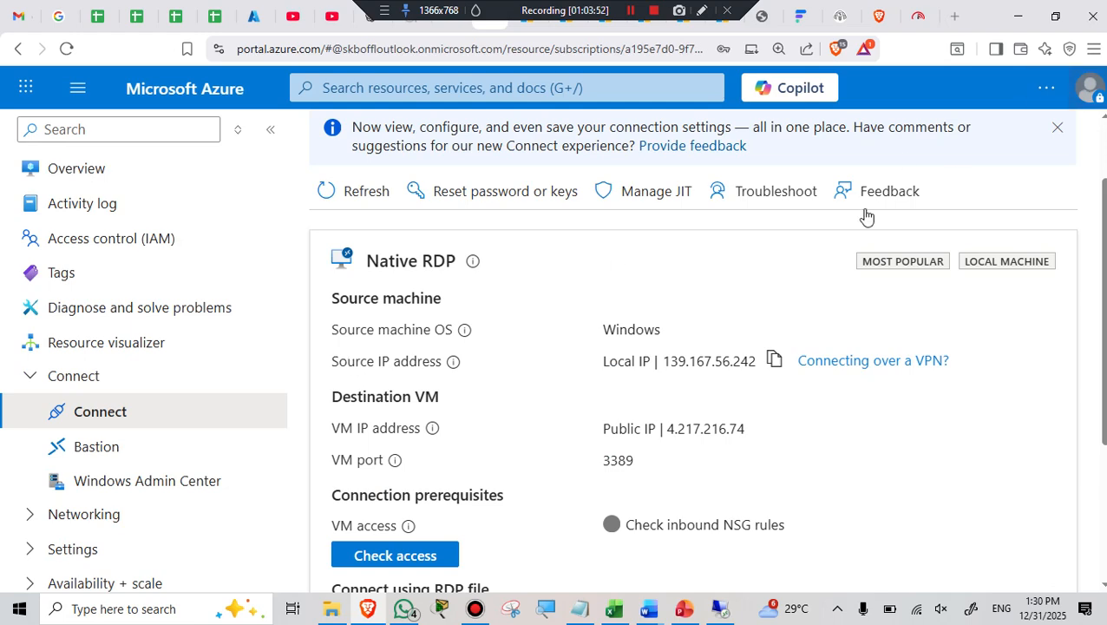
pyautogui.scroll(-3, 709, 262)
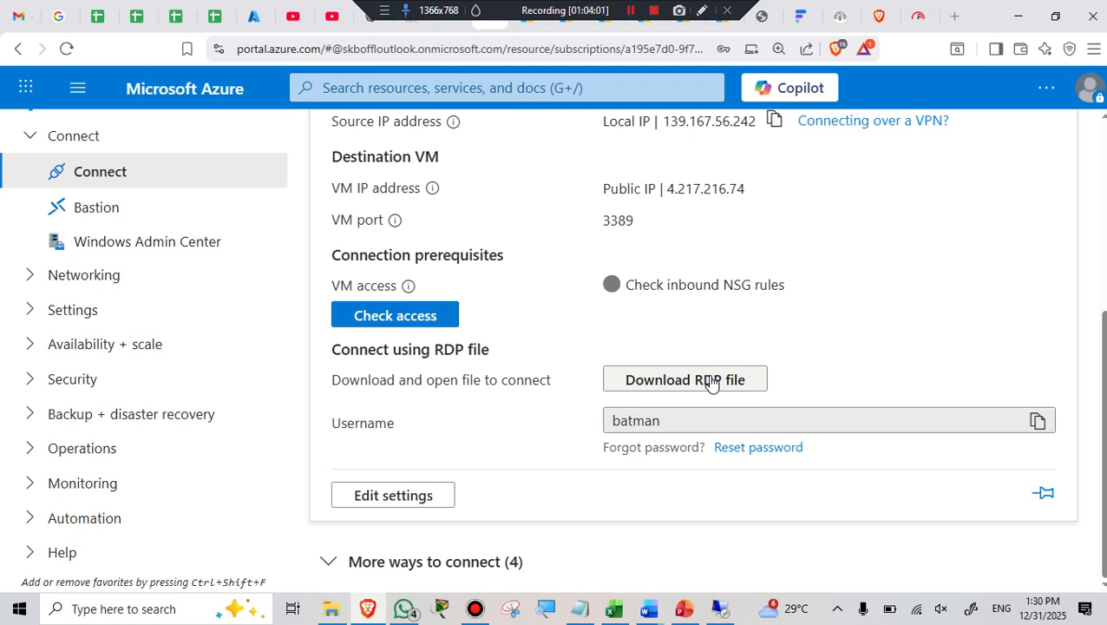
pyautogui.click(711, 380)
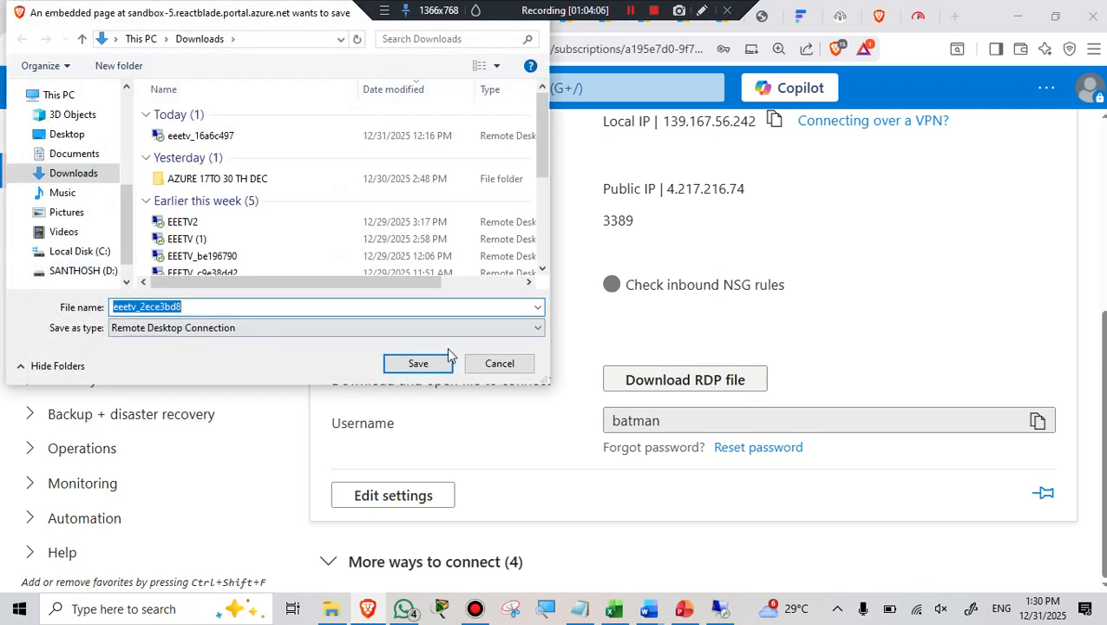
pyautogui.click(415, 364)
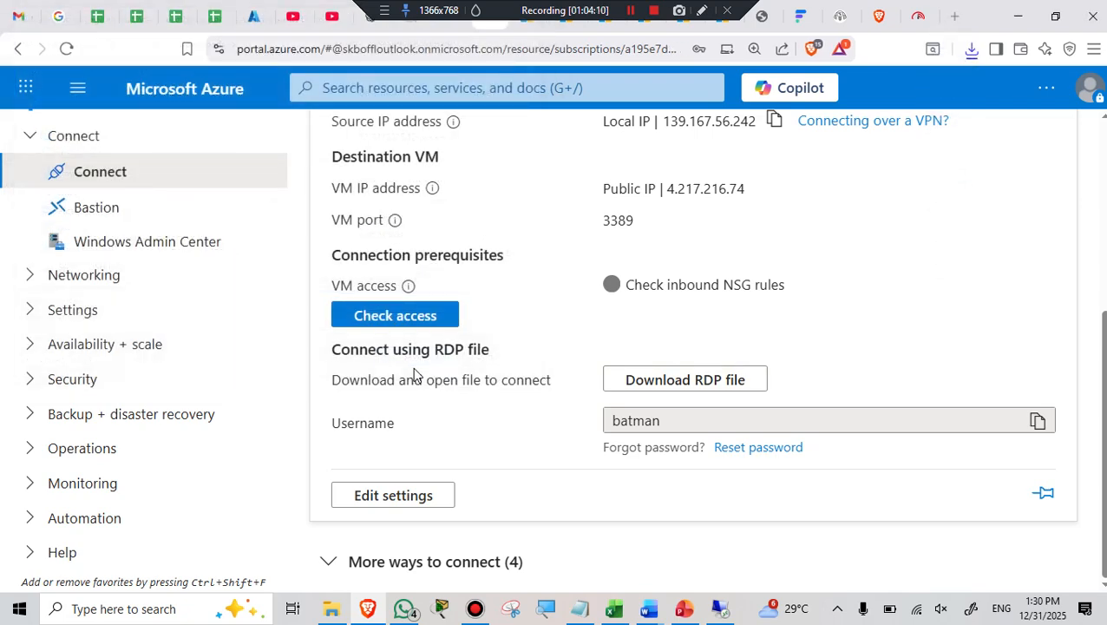
# Open eeetv_2ece3bd8.rdp and connect to the VM, entering the account password and accepting the unknown publisher and certificate prompts
pyautogui.click(826, 101)
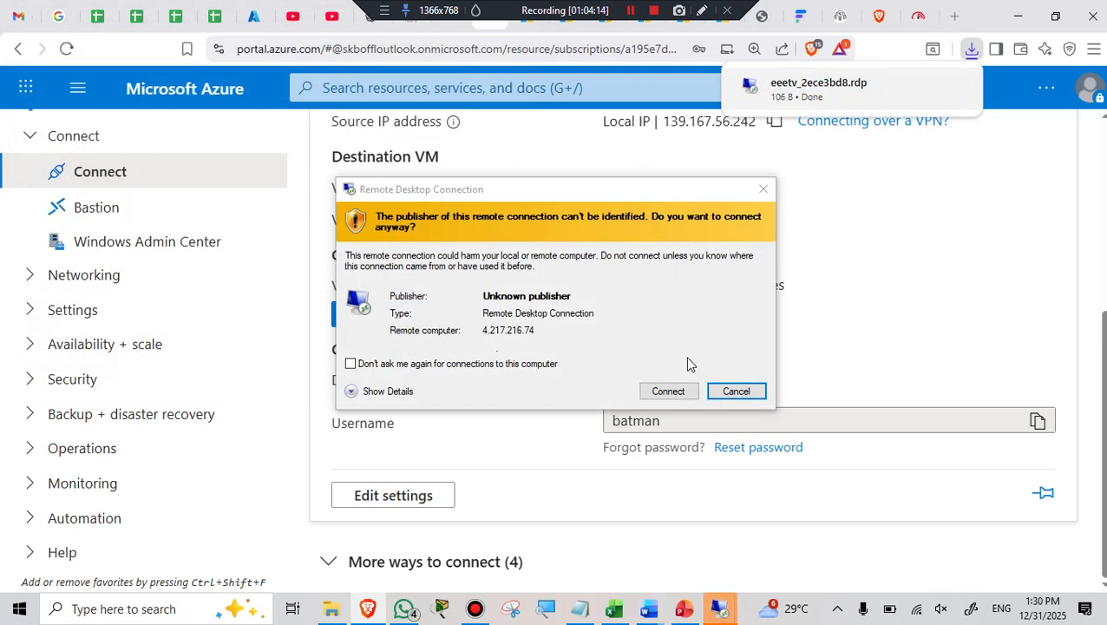
pyautogui.click(668, 392)
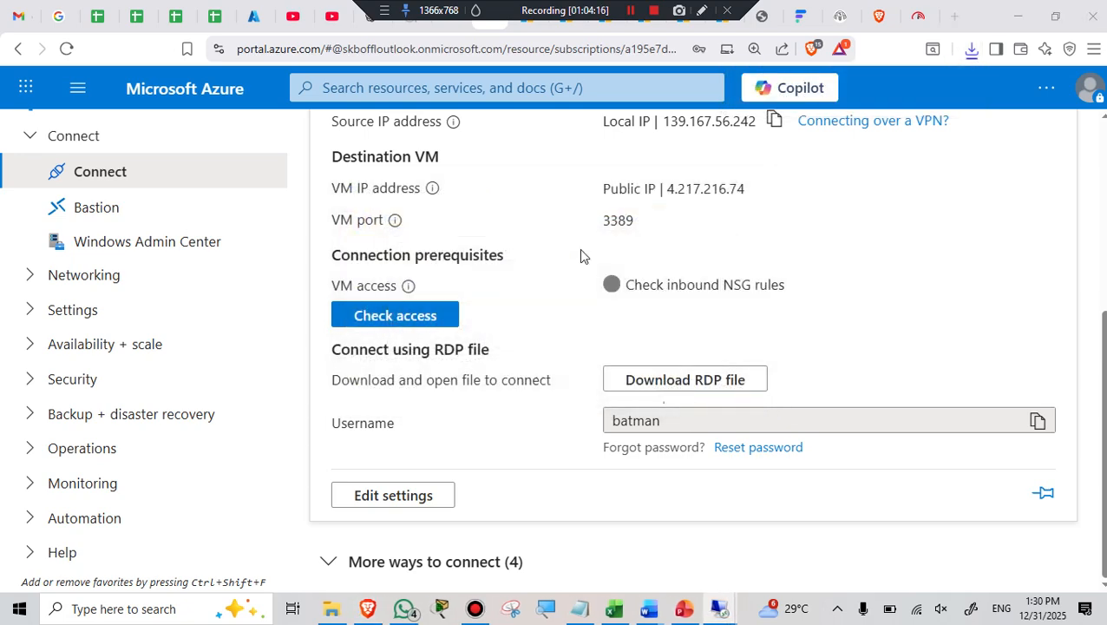
pyautogui.write('**********')
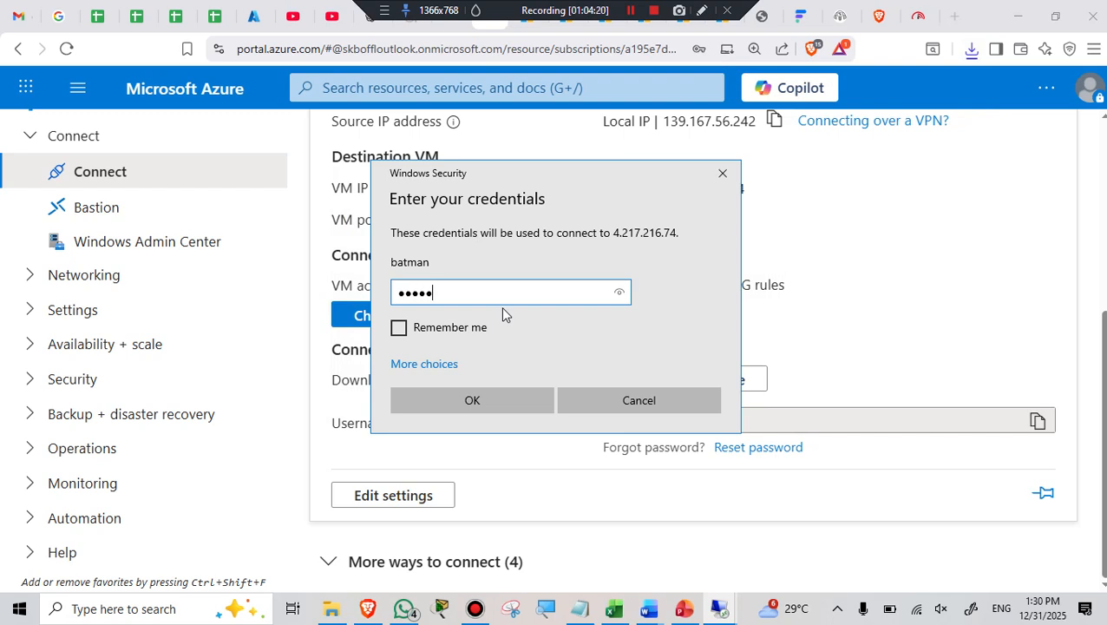
pyautogui.write('**')
pyautogui.click(445, 399)
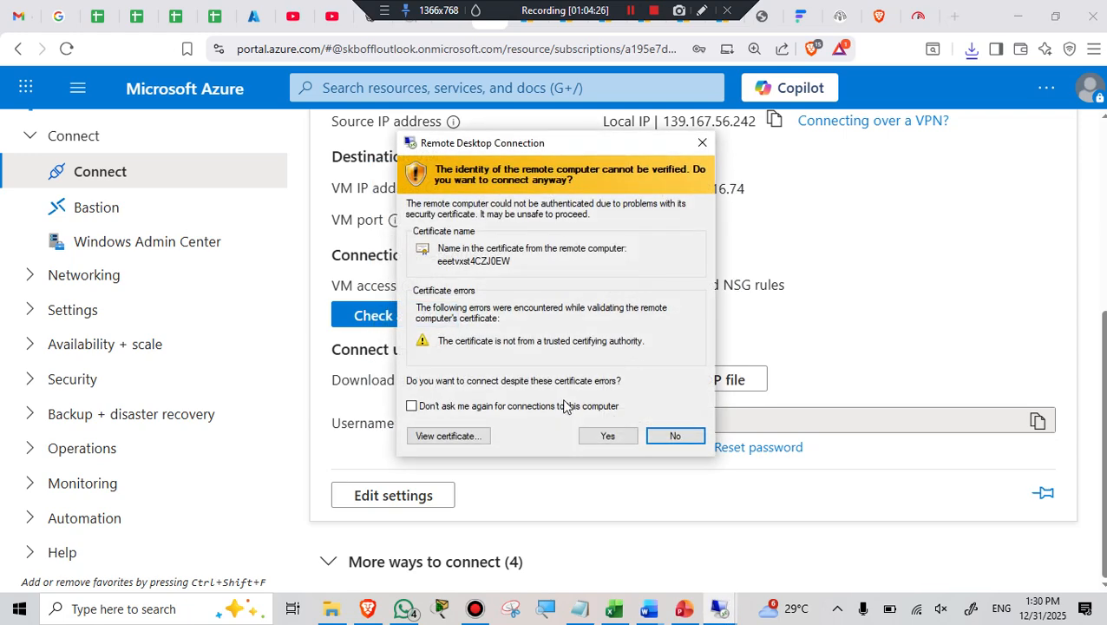
pyautogui.click(583, 438)
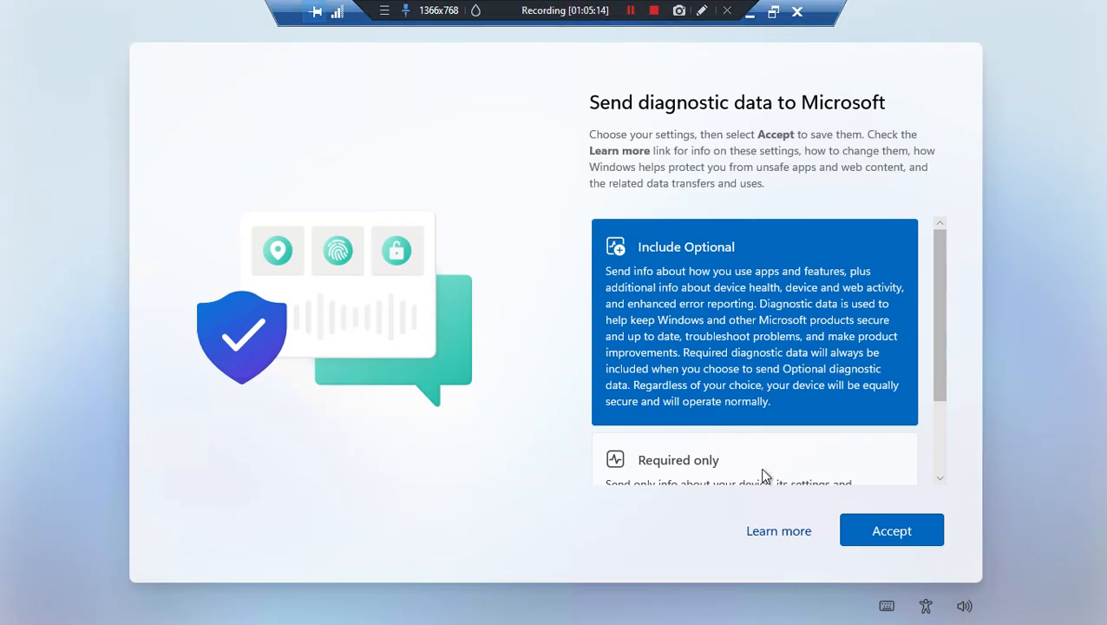
# Accept the Include Optional diagnostic data setting, dismiss the Windows Admin Center notice, and minimize Server Manager
pyautogui.click(890, 535)
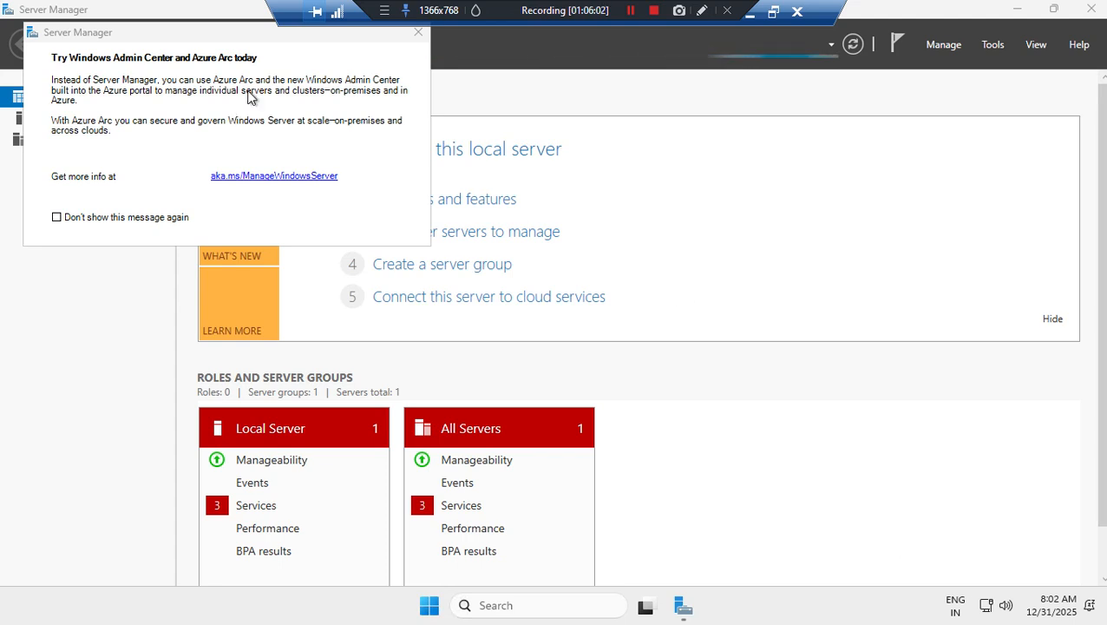
pyautogui.click(417, 35)
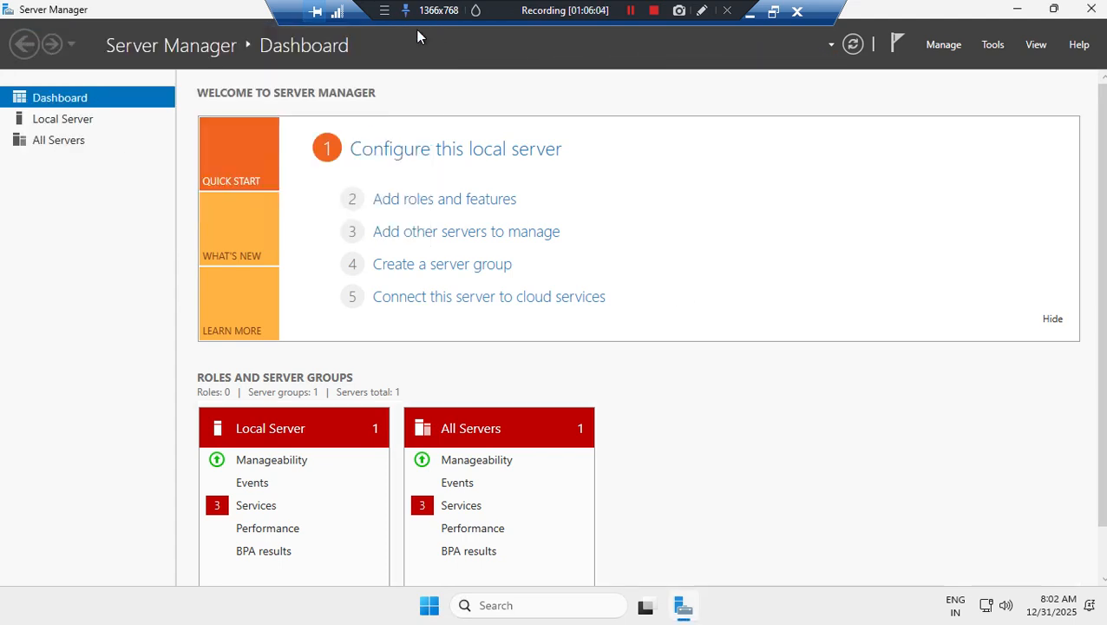
pyautogui.click(1018, 12)
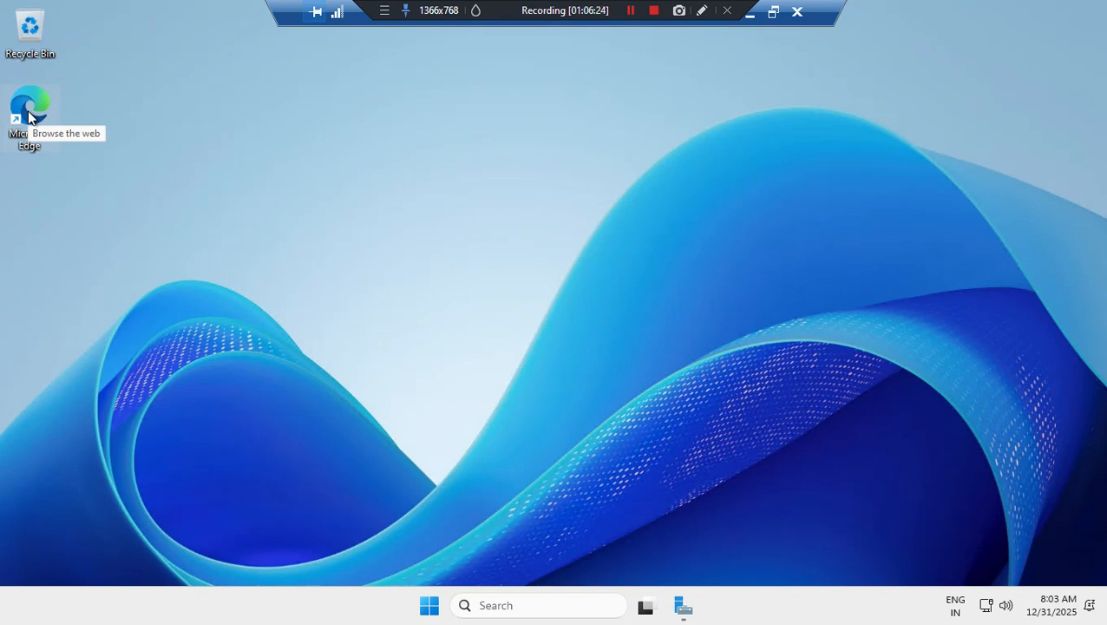
# Launch Microsoft Edge on the VM and finish its first-run setup without signing in or importing Google data, keeping the default options
pyautogui.doubleClick(27, 113)
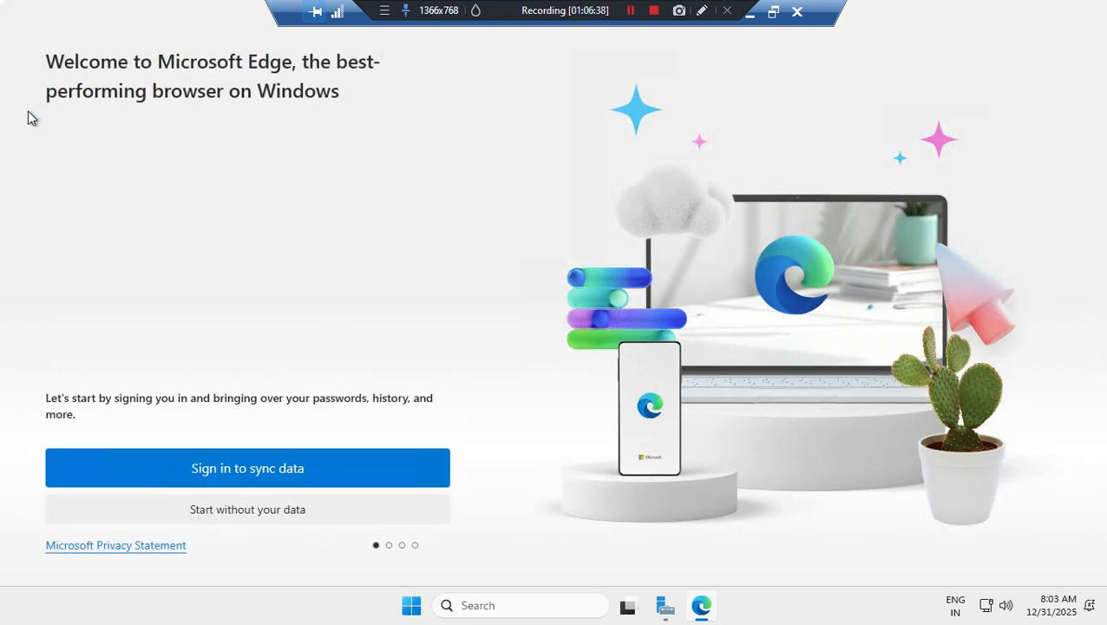
pyautogui.click(250, 510)
pyautogui.click(135, 506)
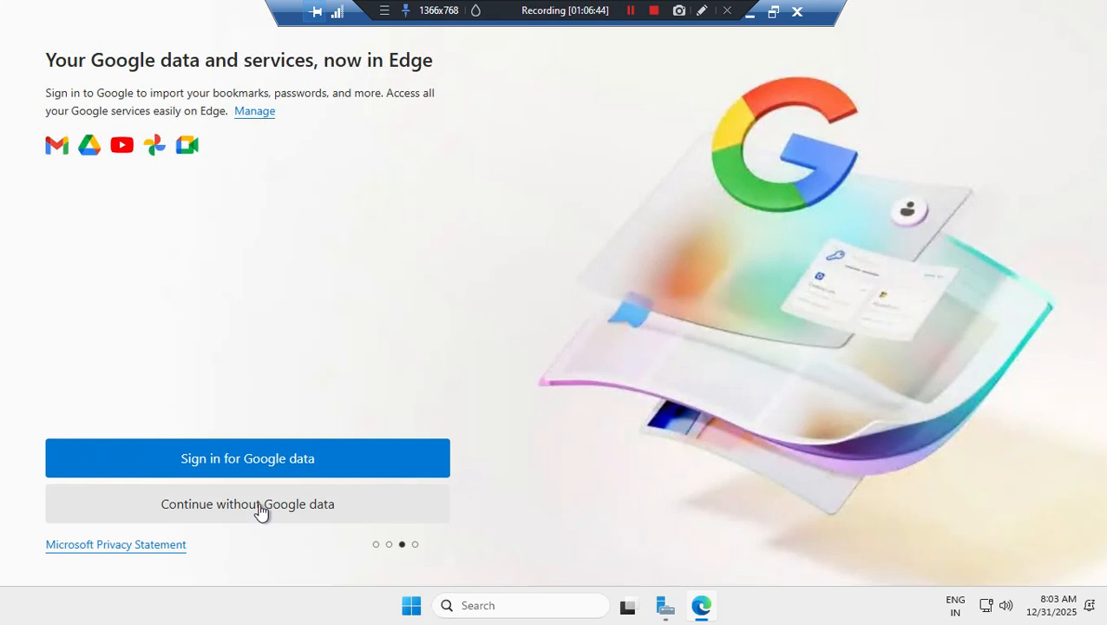
pyautogui.click(259, 507)
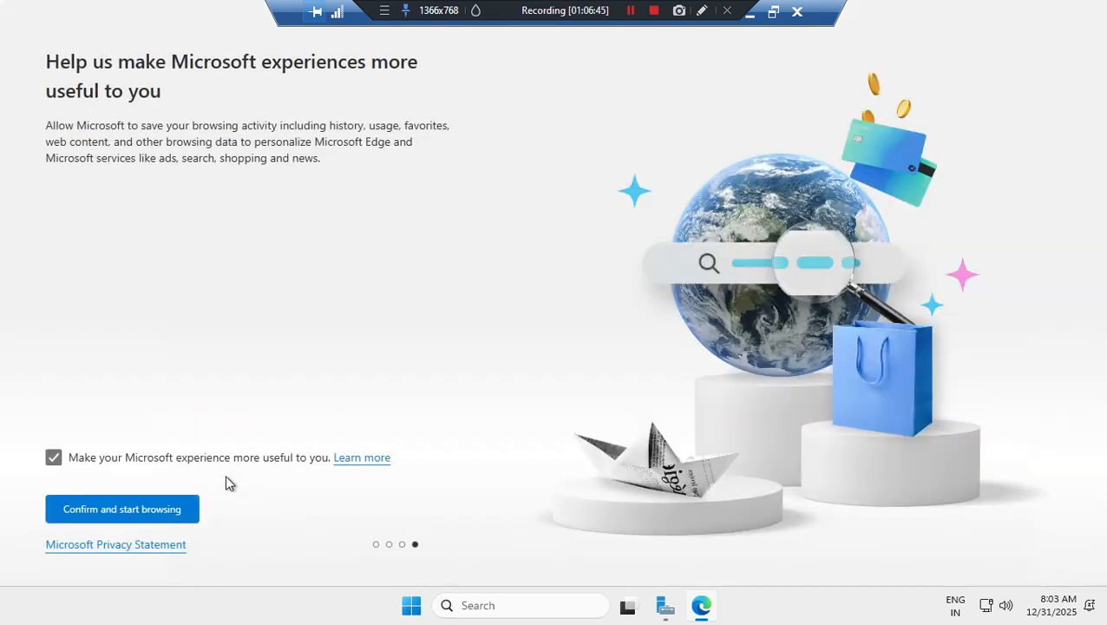
pyautogui.click(152, 512)
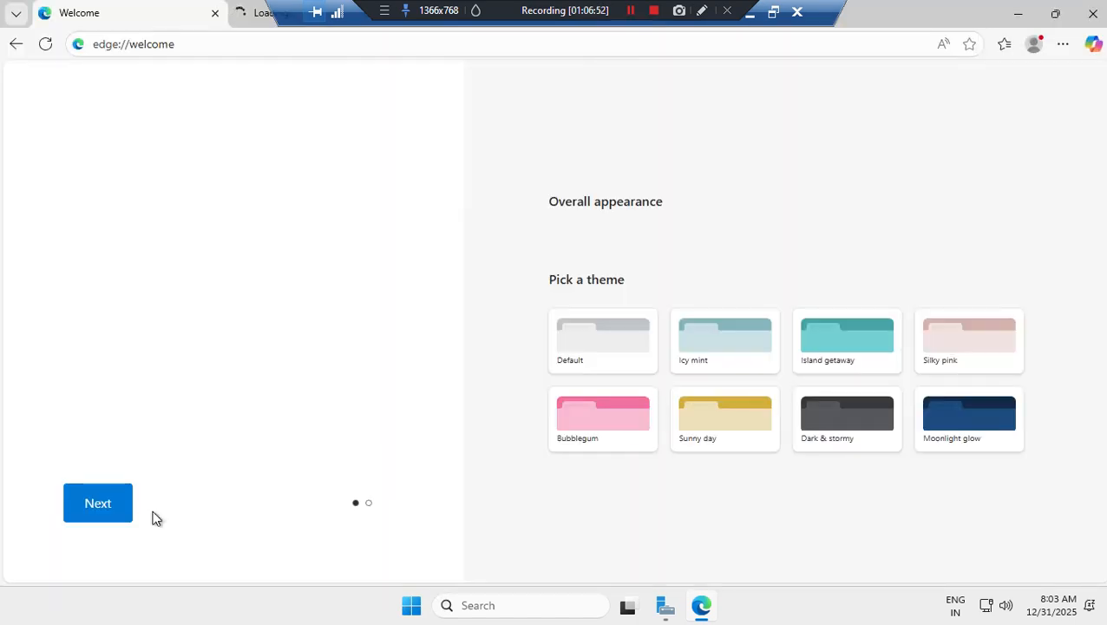
pyautogui.click(109, 501)
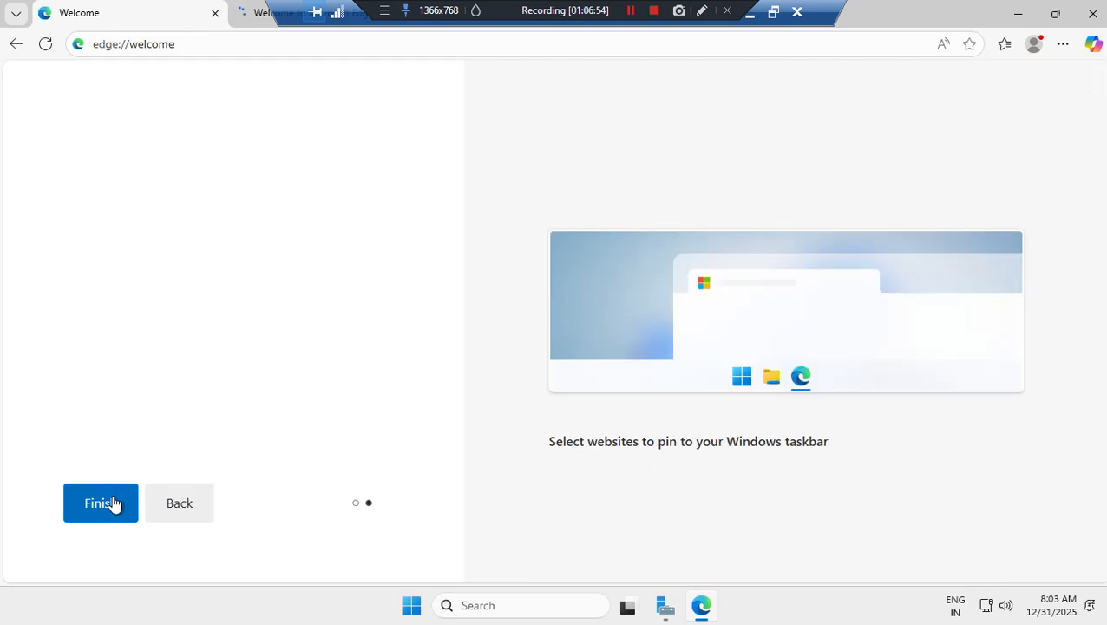
pyautogui.click(104, 501)
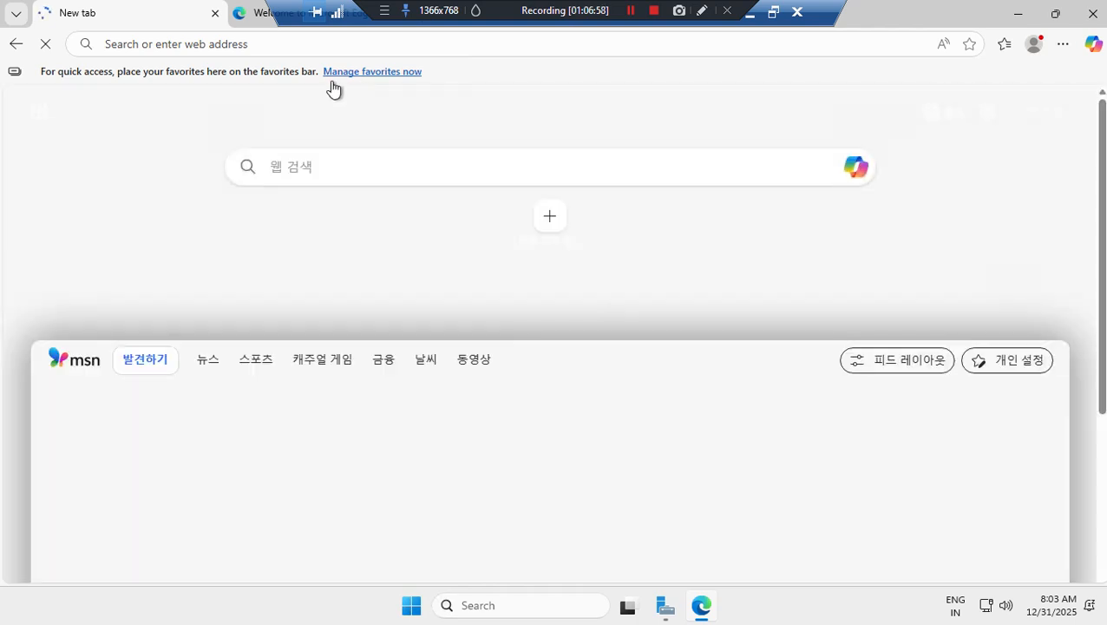
# Search the web for a heavy load software download and download HeavyLoad-x64-Setup.exe from the JAM Software site
pyautogui.click(271, 44)
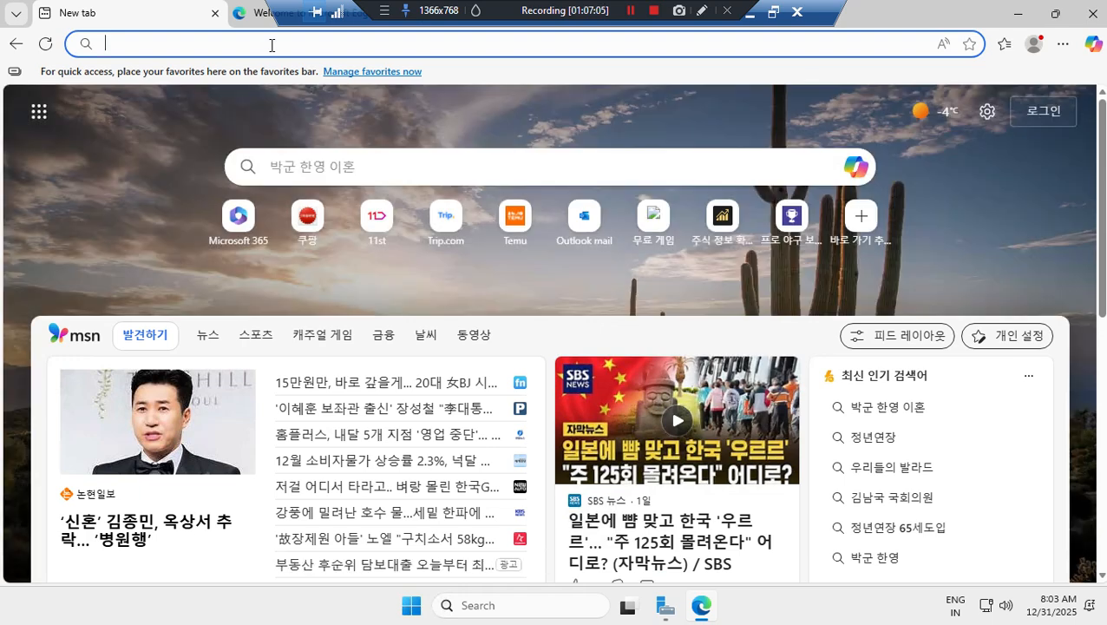
pyautogui.write('heavyload software')
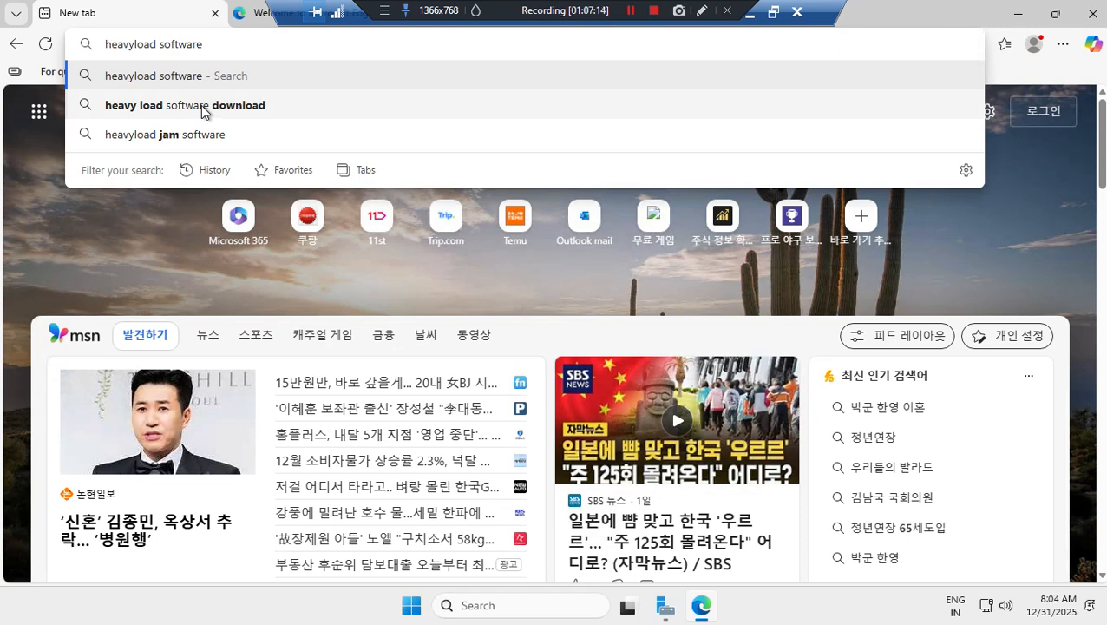
pyautogui.click(203, 106)
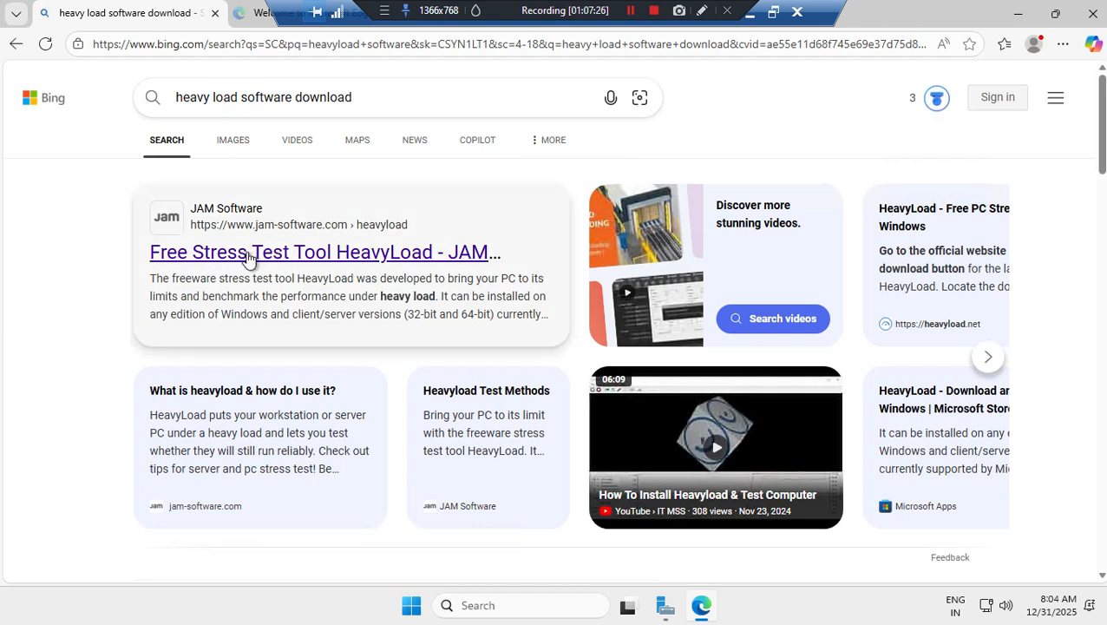
pyautogui.click(248, 255)
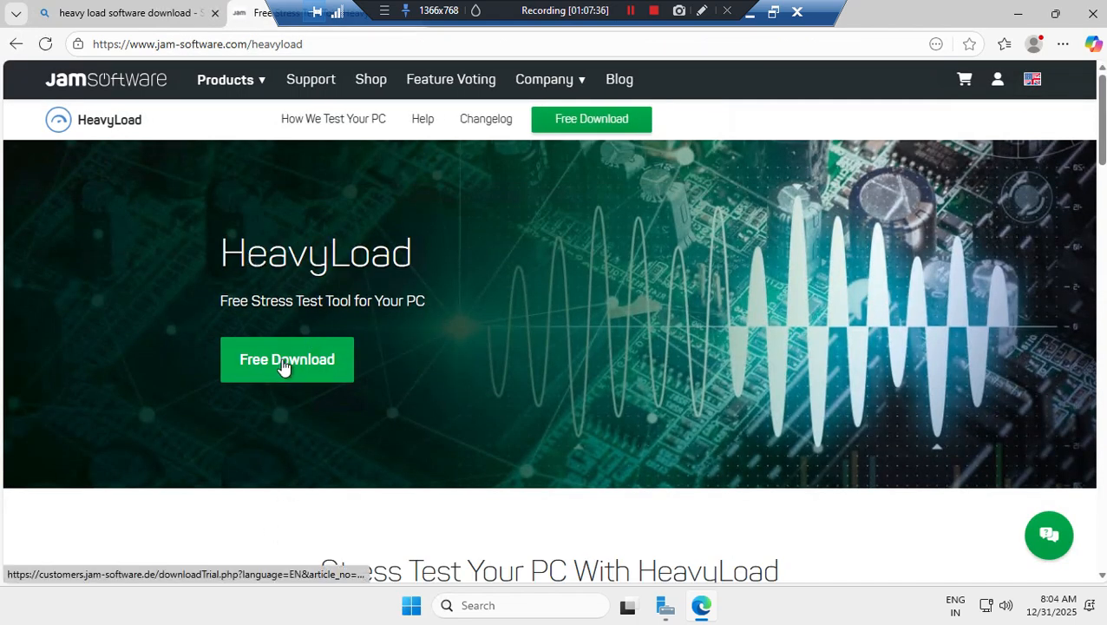
pyautogui.click(283, 366)
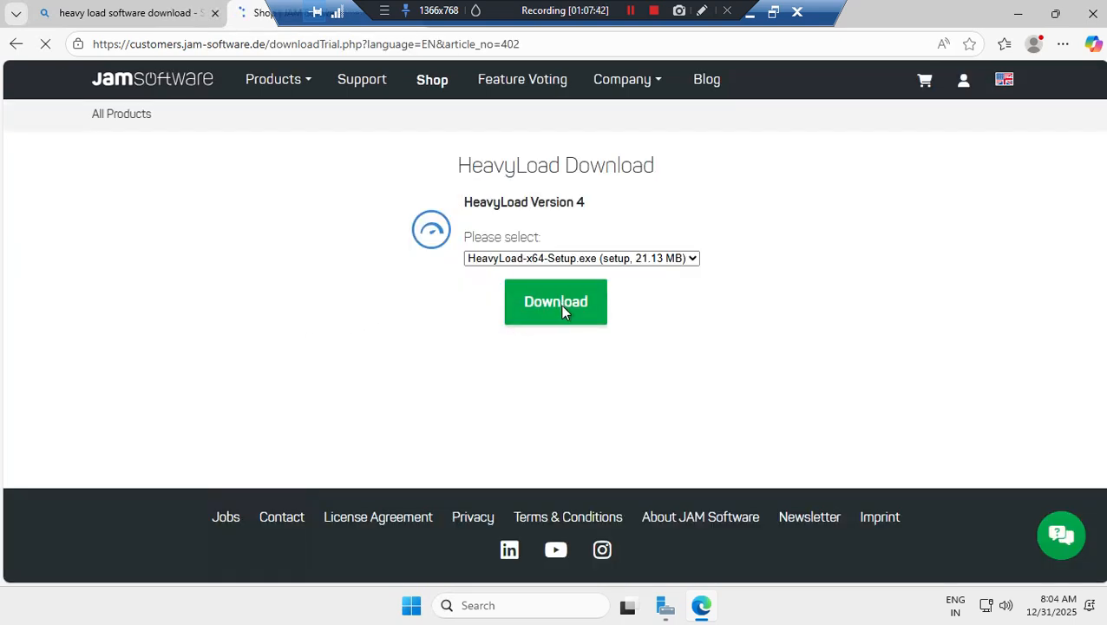
pyautogui.click(556, 306)
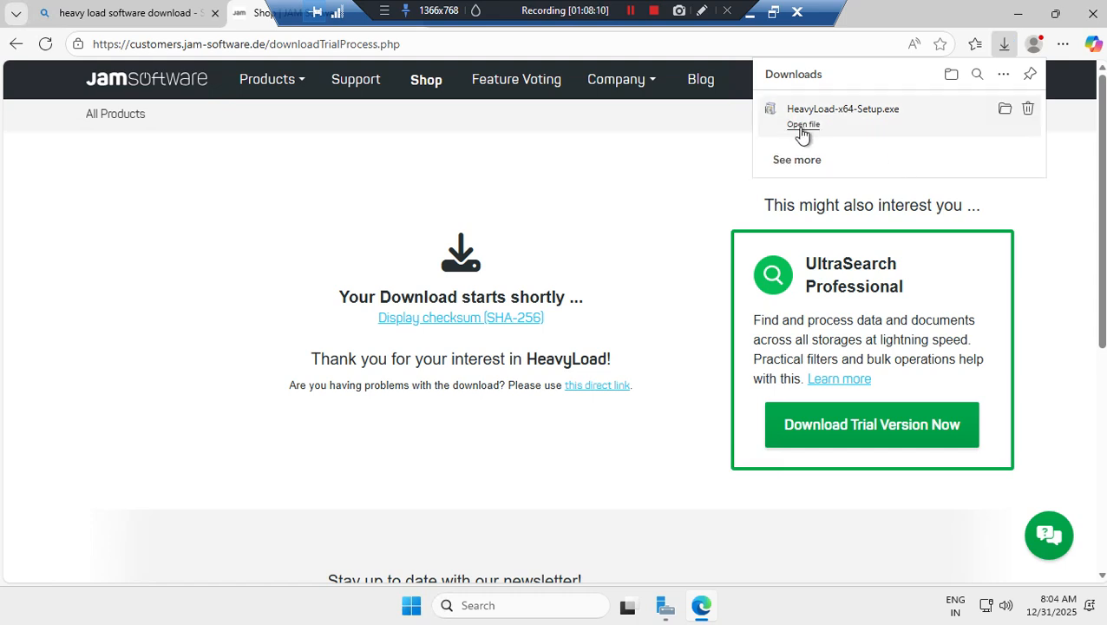
# Run HeavyLoad-x64-Setup.exe in English, accept the license agreement, and complete the HeavyLoad V4.0 installation with the default options
pyautogui.click(803, 125)
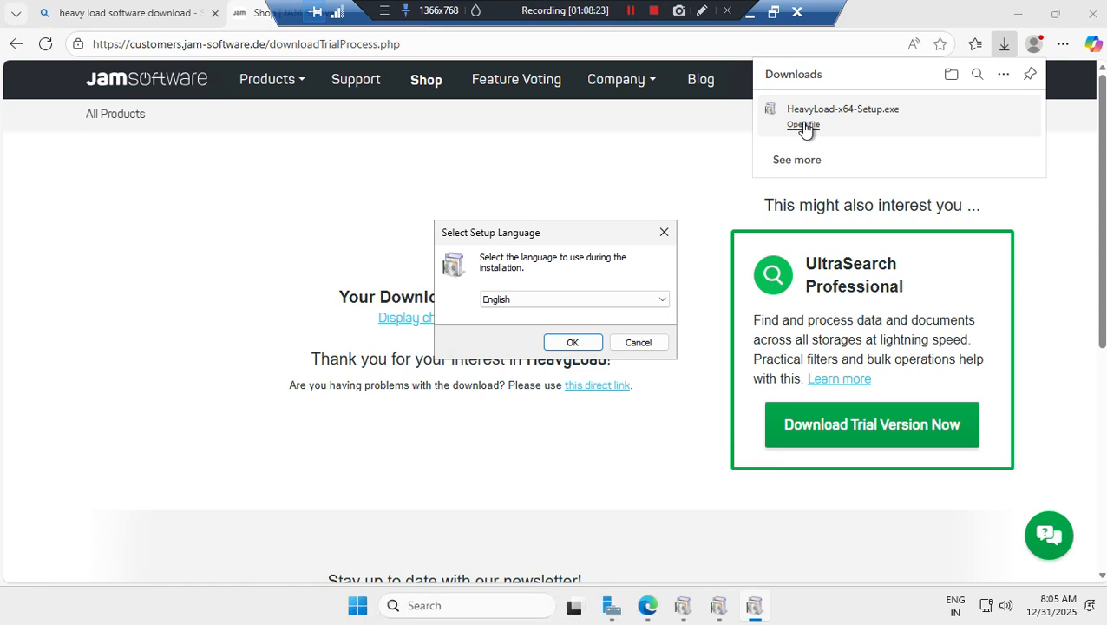
pyautogui.click(572, 341)
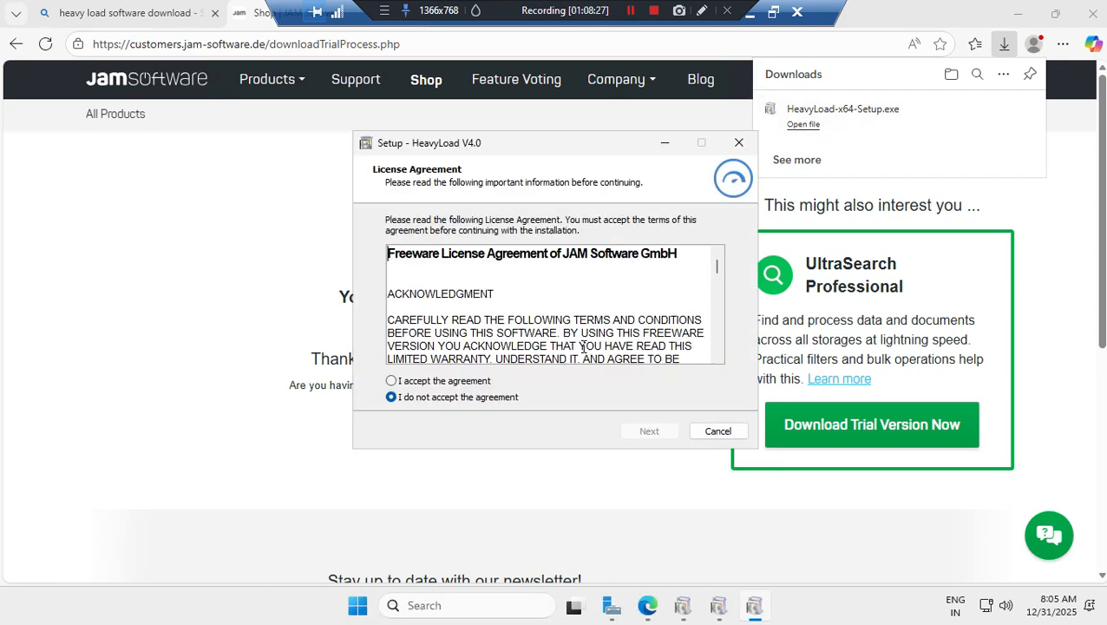
pyautogui.click(391, 381)
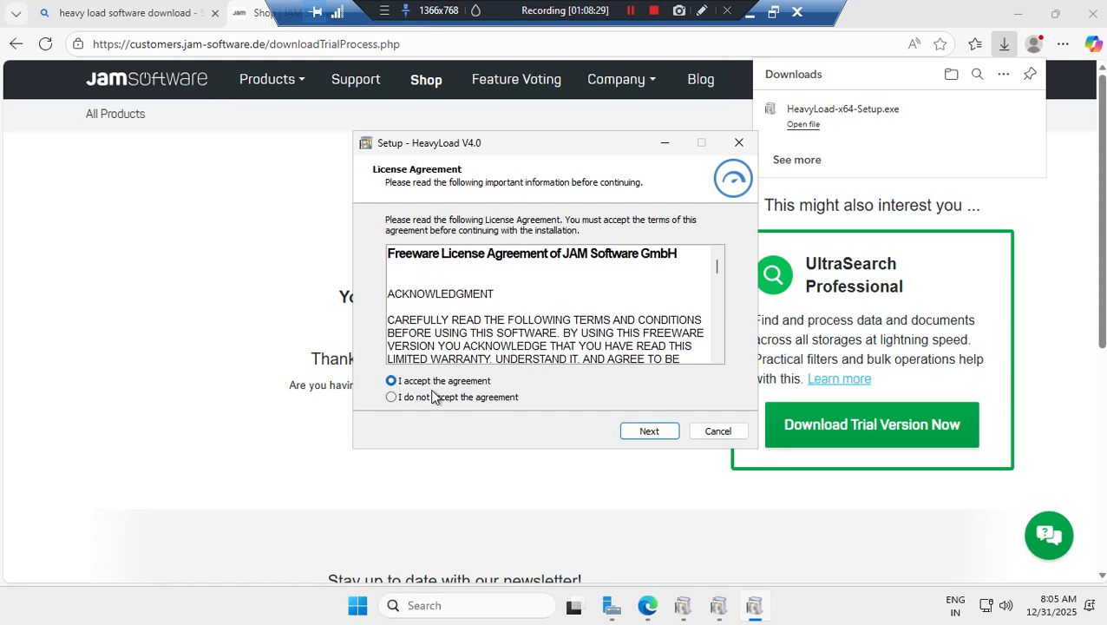
pyautogui.click(647, 431)
pyautogui.click(648, 432)
pyautogui.click(648, 431)
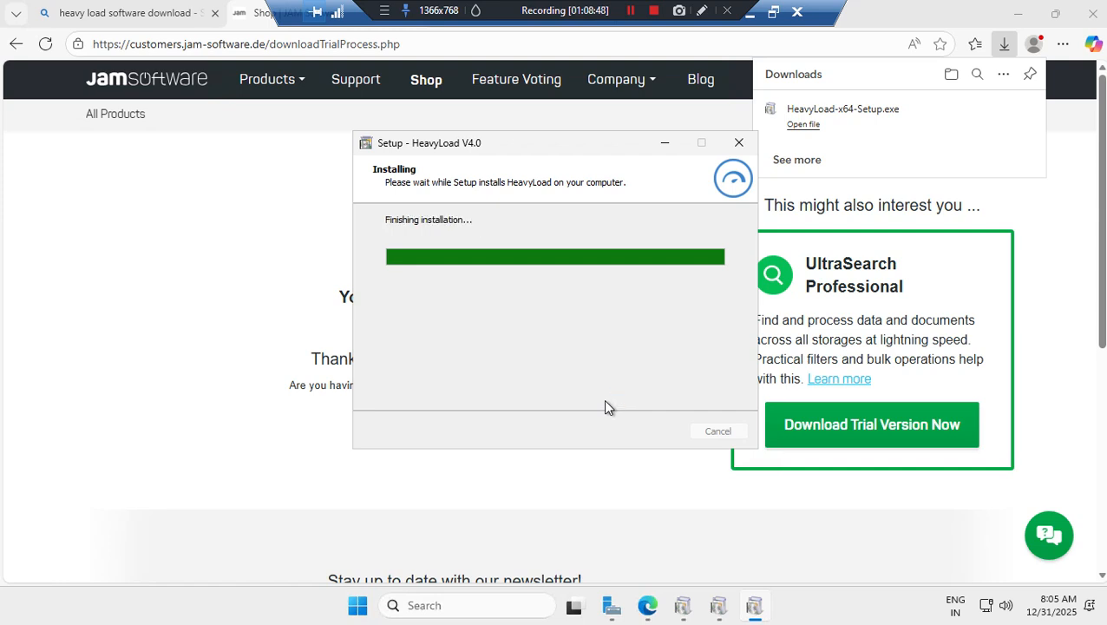
pyautogui.click(652, 434)
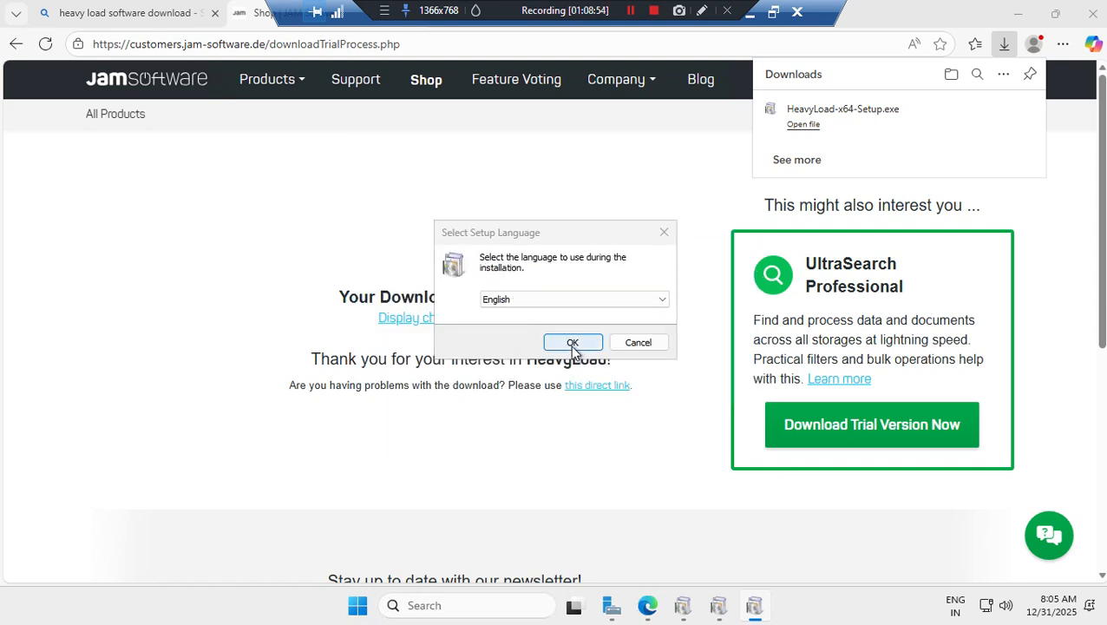
# Exit the duplicate HeavyLoad setup and cancel the remaining setup language prompt
pyautogui.click(572, 343)
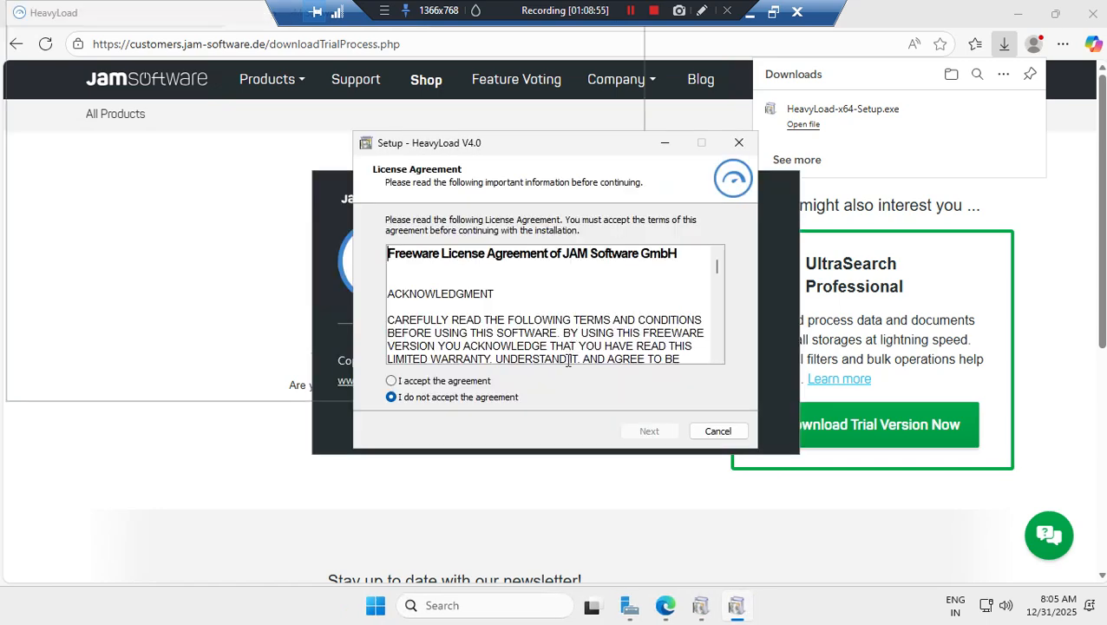
pyautogui.click(715, 432)
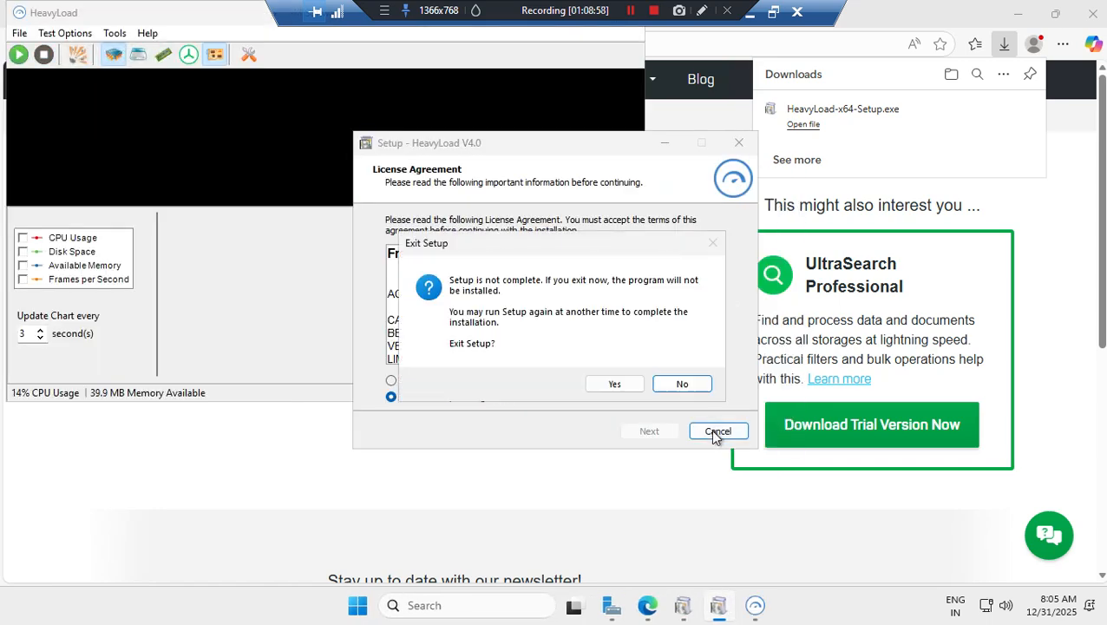
pyautogui.click(682, 383)
pyautogui.click(738, 144)
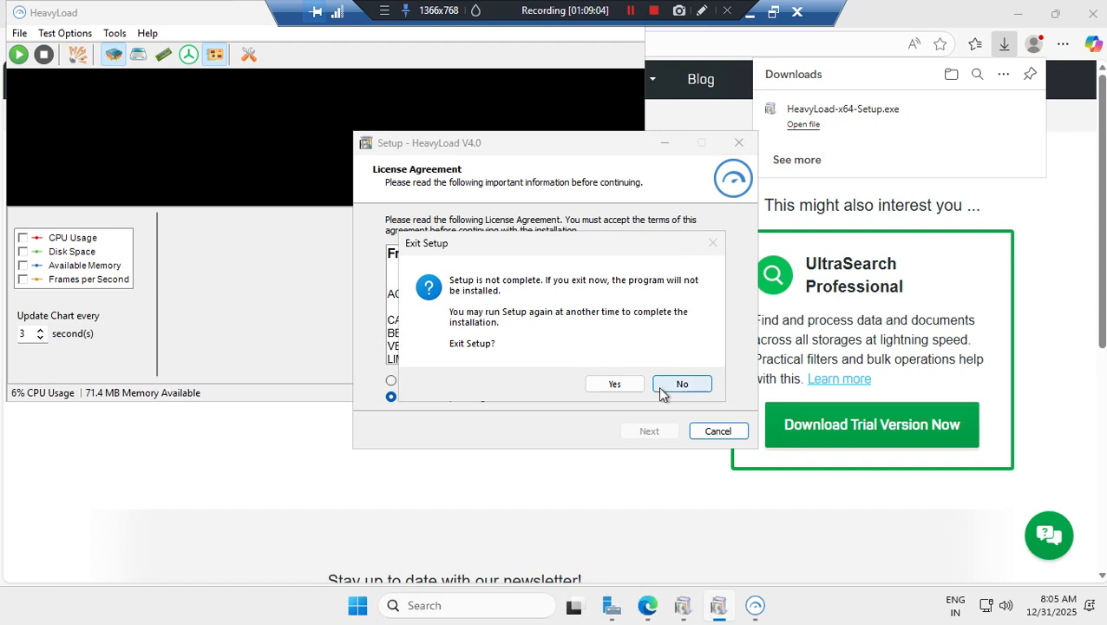
pyautogui.click(615, 387)
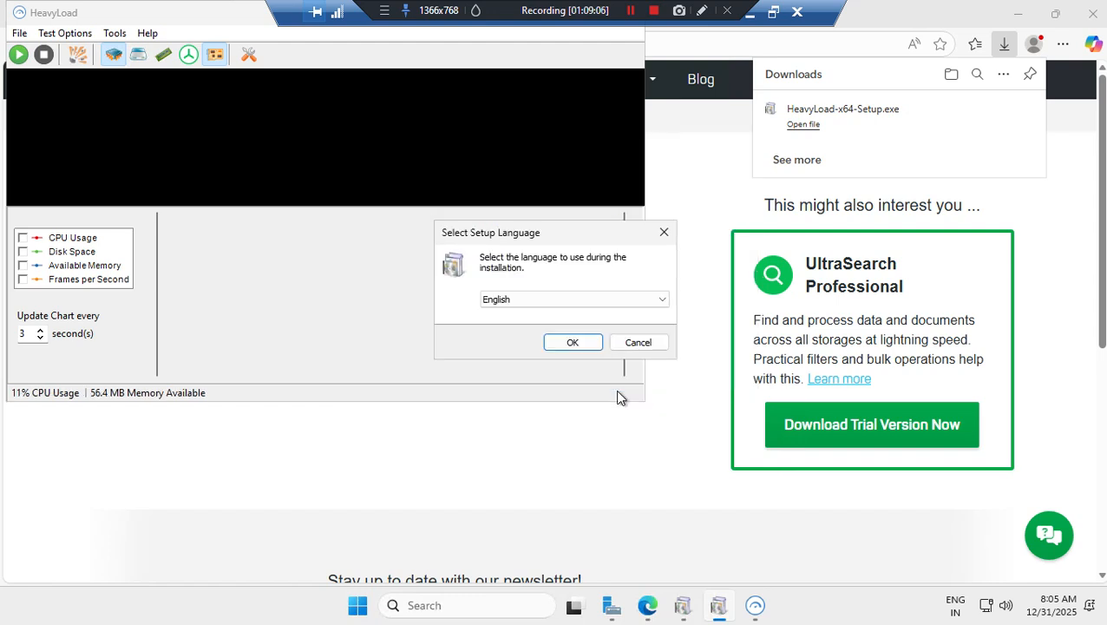
pyautogui.click(647, 347)
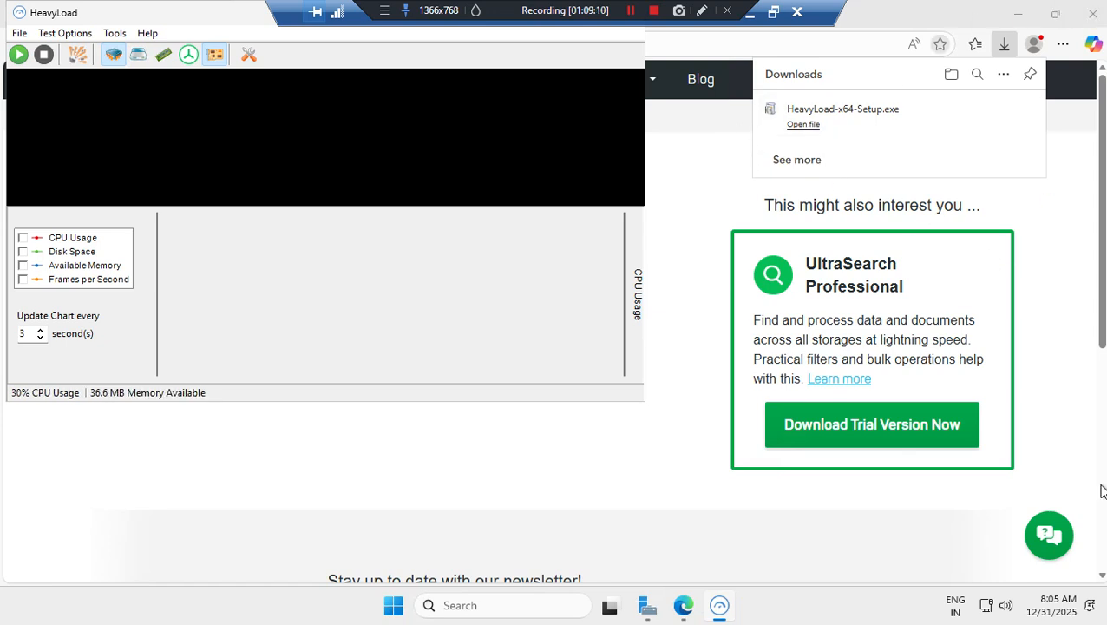
# Start the HeavyLoad stress test, continue despite the virtual machine warning, and minimize the remote session
pyautogui.click(16, 56)
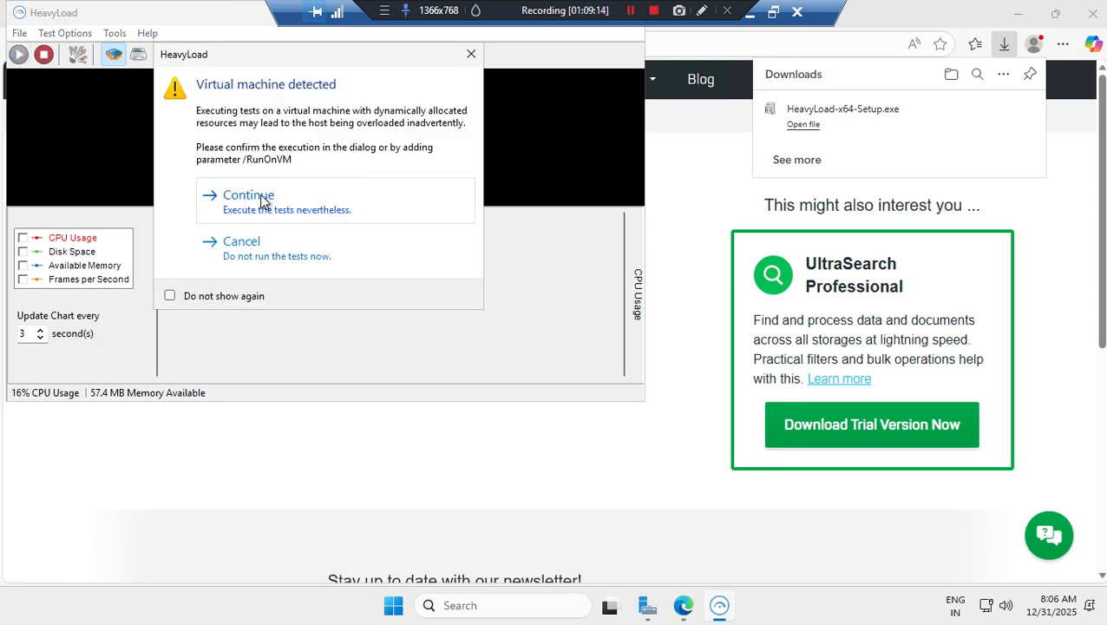
pyautogui.click(263, 200)
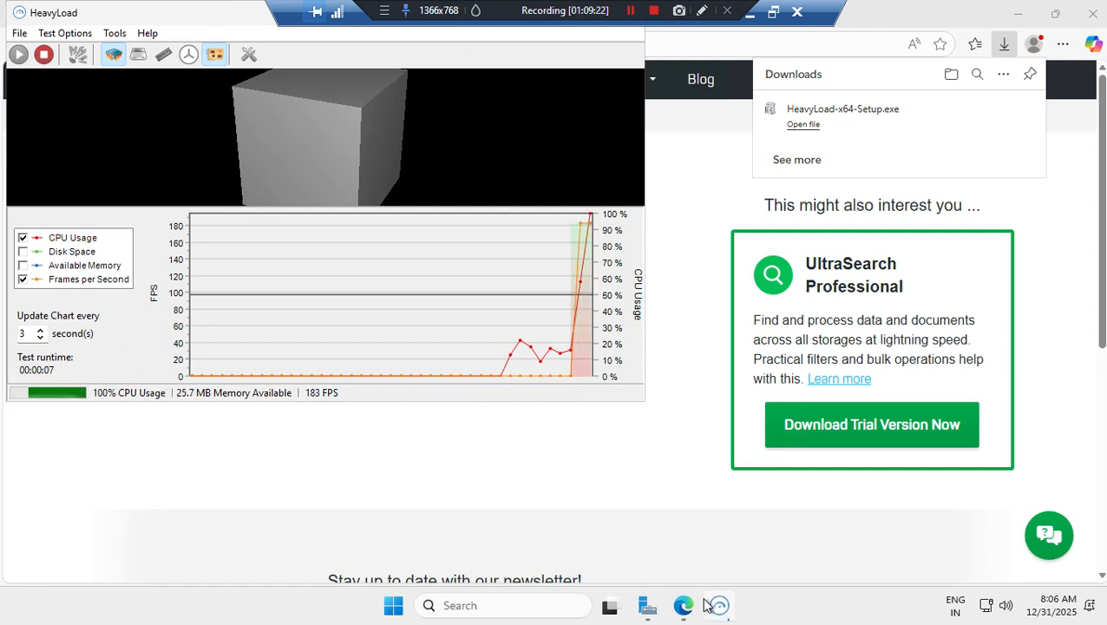
pyautogui.click(751, 17)
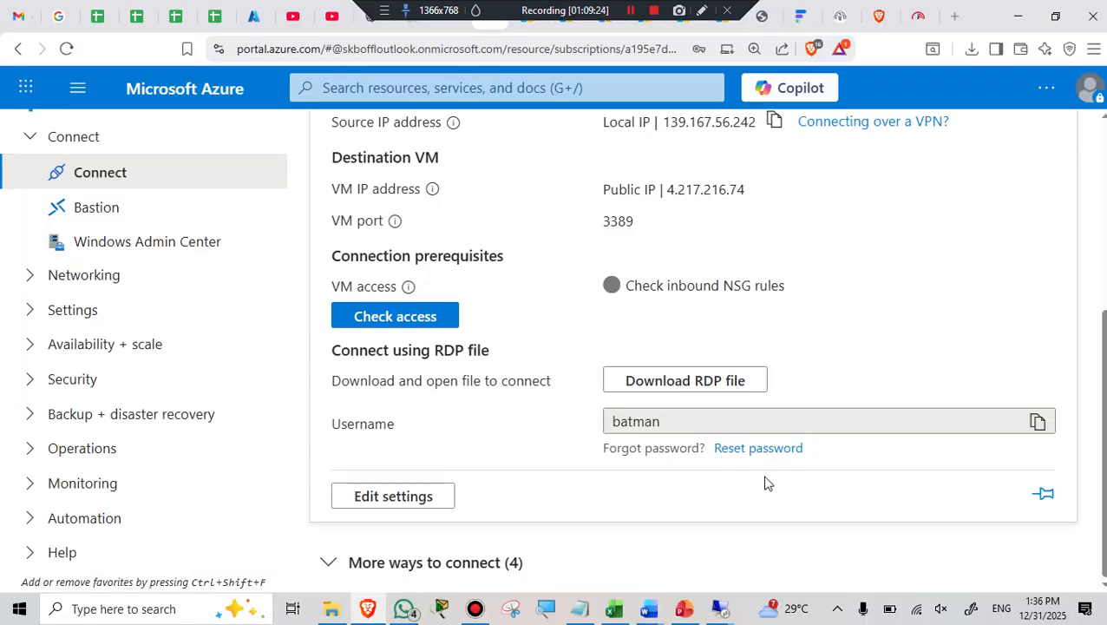
# Return to the Azure portal in the browser and open the Instances page of scale set eeetv to check its instances
pyautogui.moveTo(719, 610)
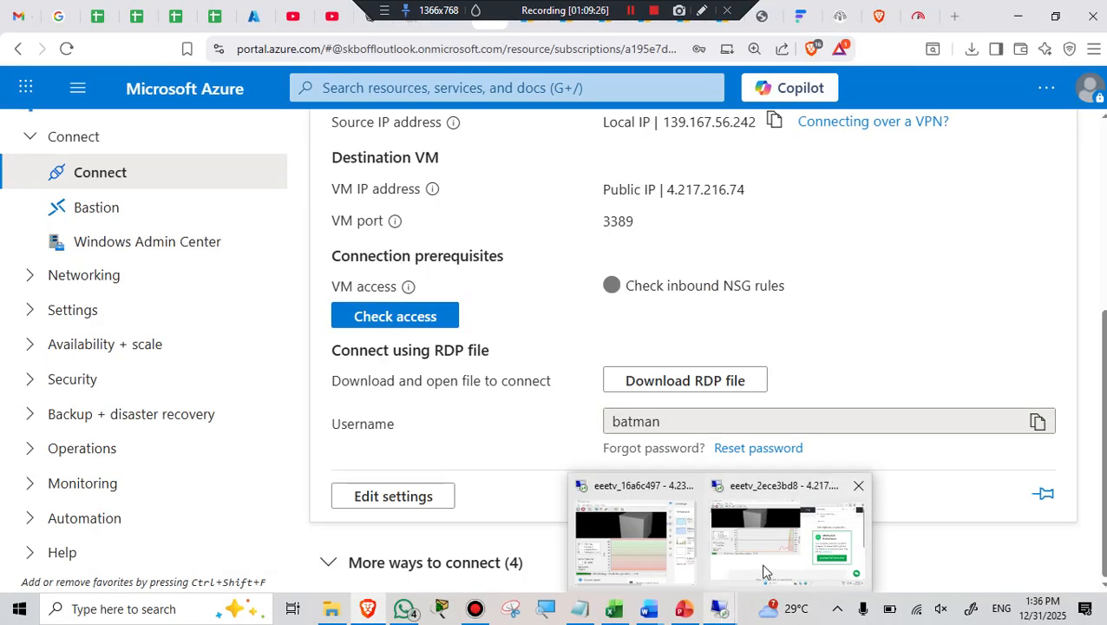
pyautogui.moveTo(763, 563)
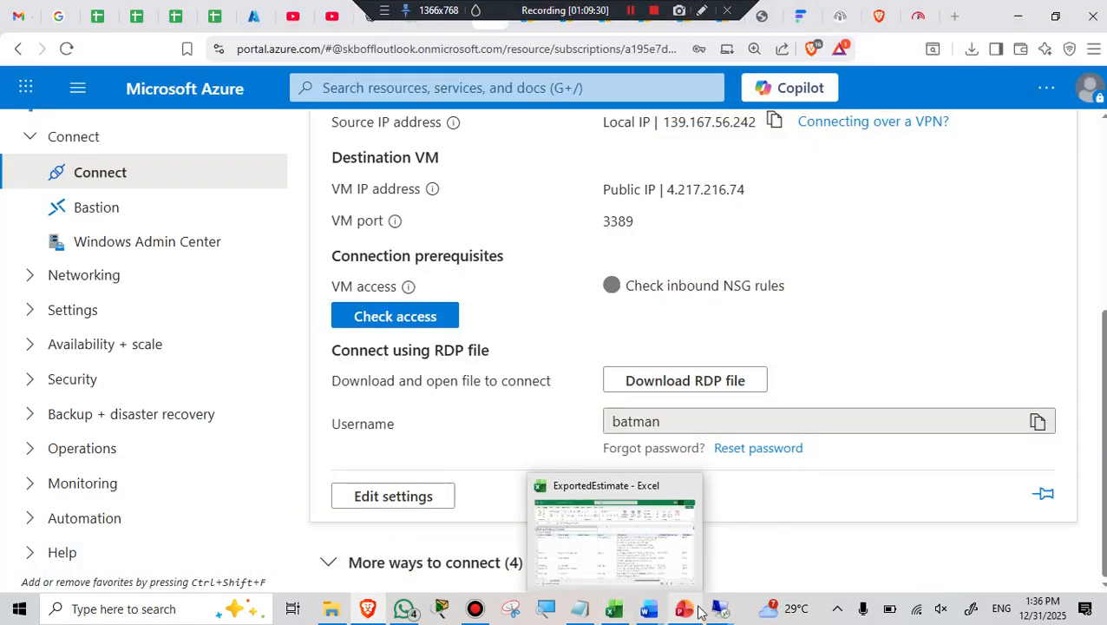
pyautogui.click(365, 609)
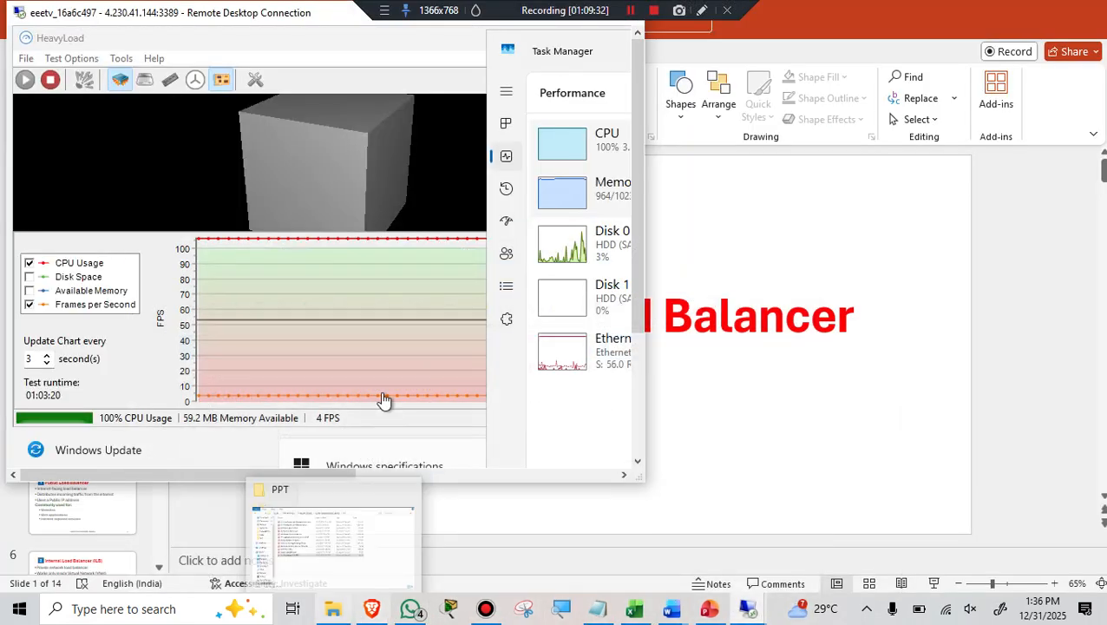
pyautogui.click(365, 610)
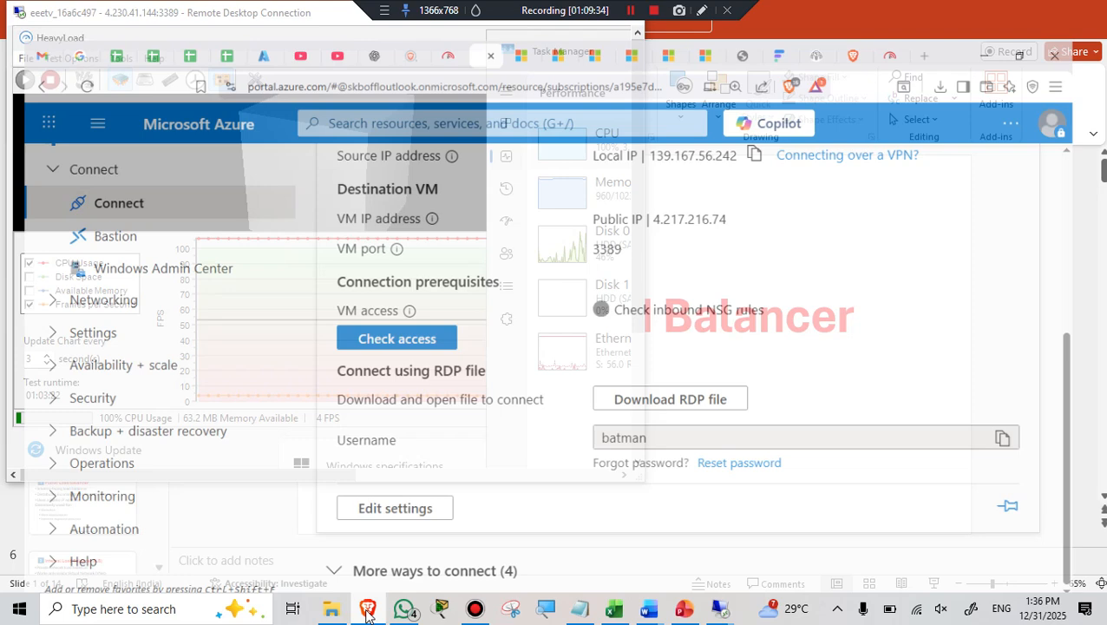
pyautogui.scroll(5, 121, 272)
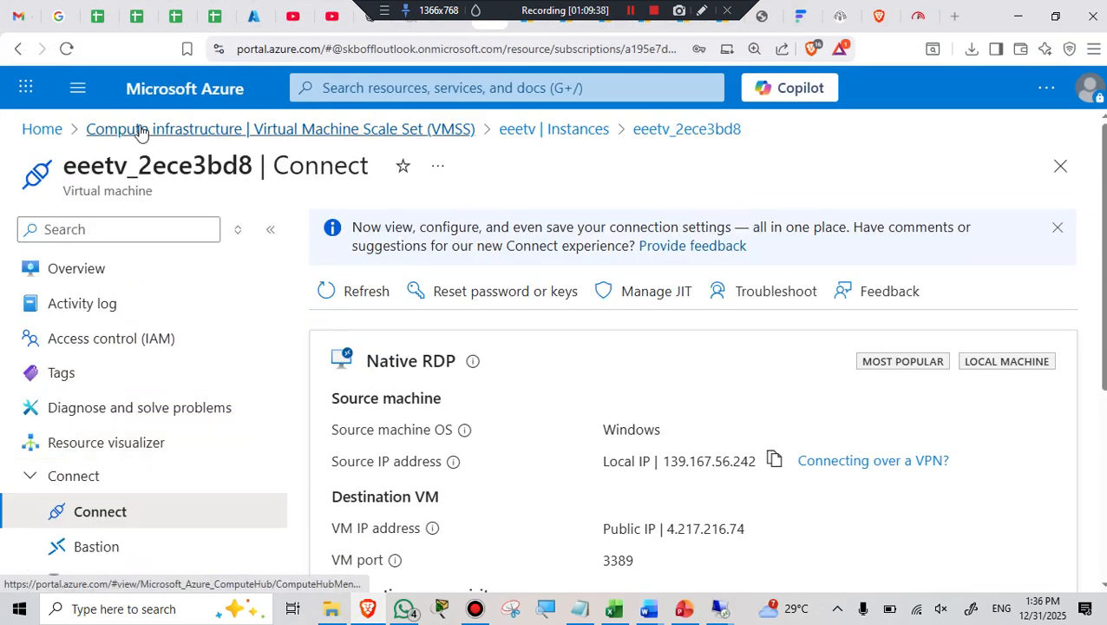
pyautogui.click(140, 130)
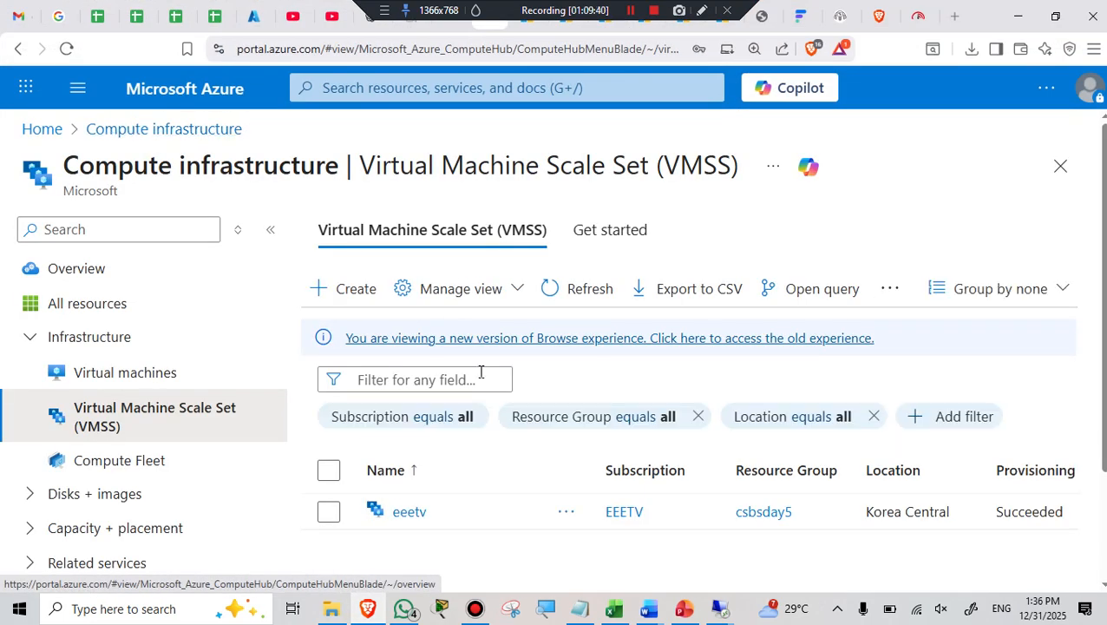
pyautogui.scroll(-3, 520, 425)
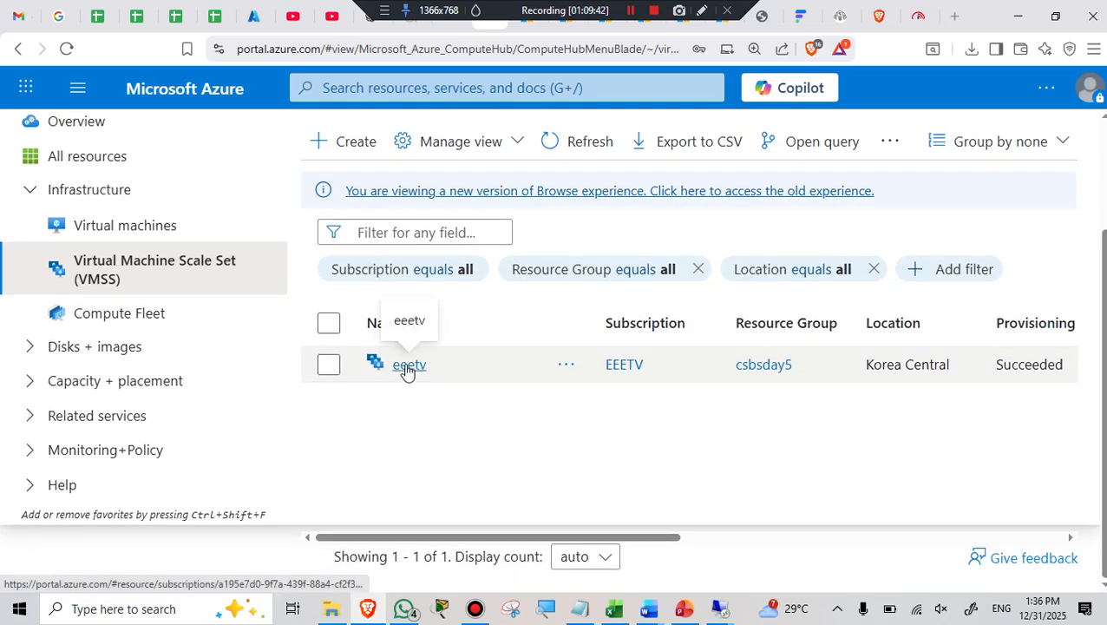
pyautogui.click(408, 366)
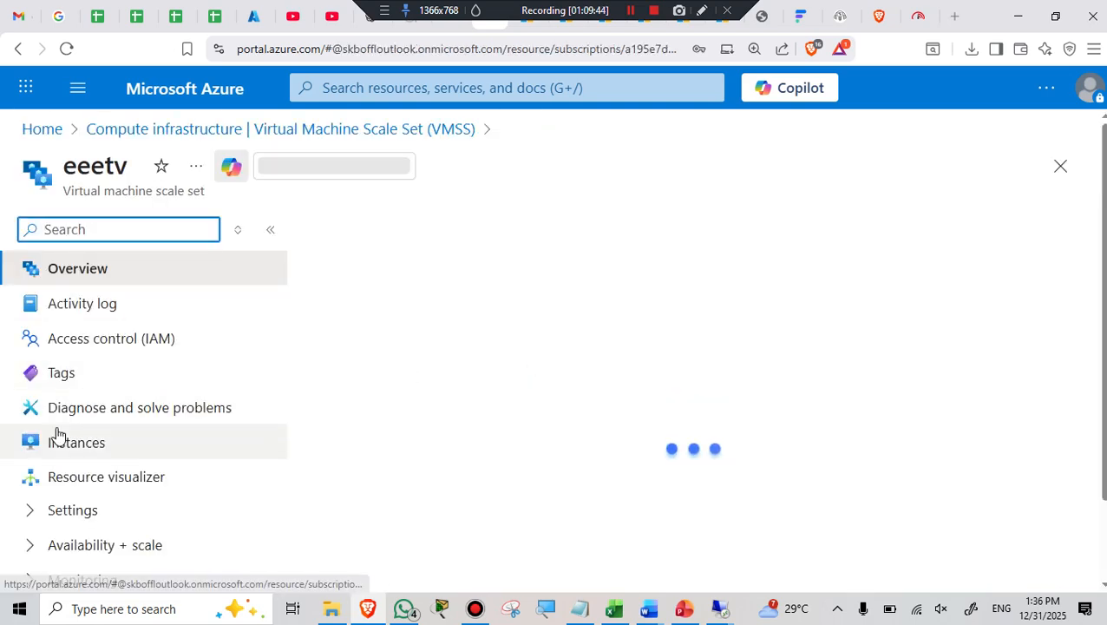
pyautogui.scroll(-2, 57, 431)
pyautogui.click(80, 352)
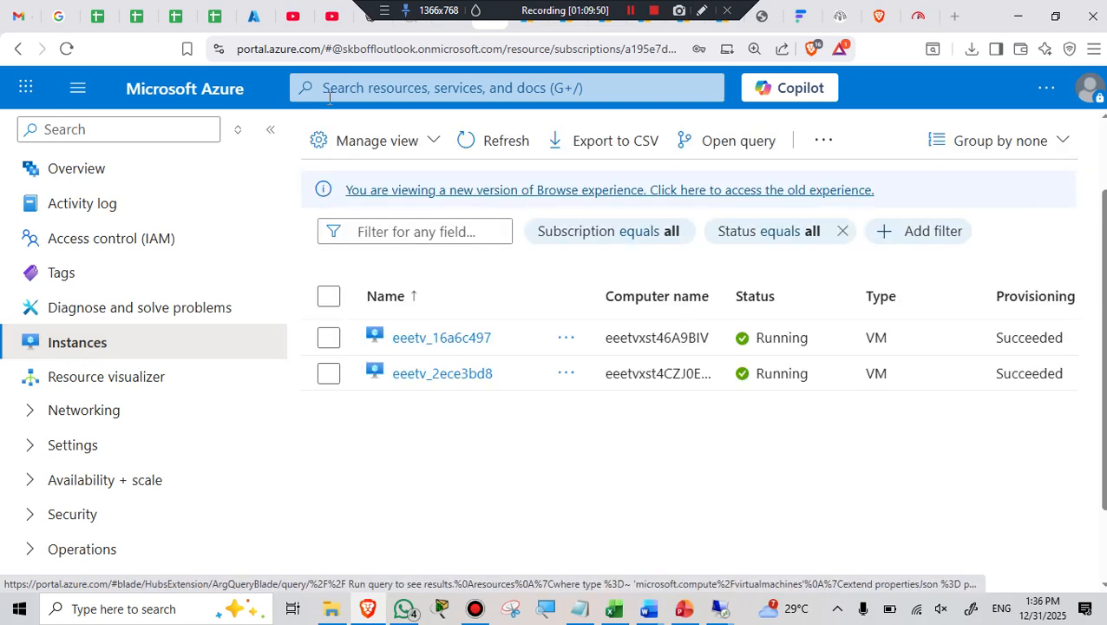
pyautogui.click(630, 12)
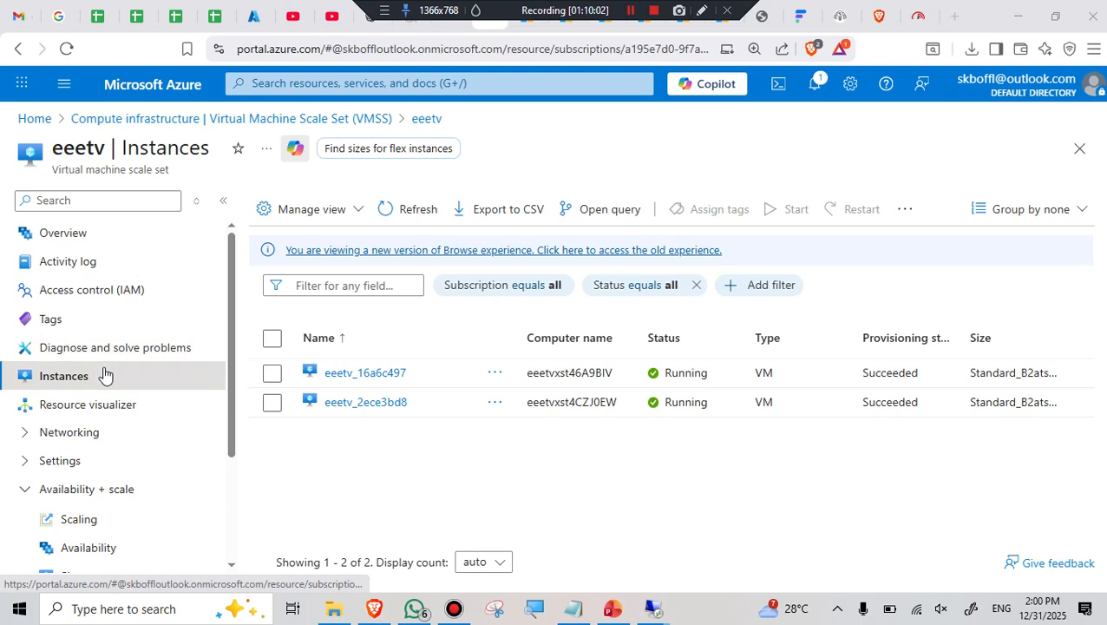
# Open the Scaling page of eeetv, review the default autoscale condition, and open the Percentage CPU > 75 scale-out rule
pyautogui.scroll(-2, 105, 375)
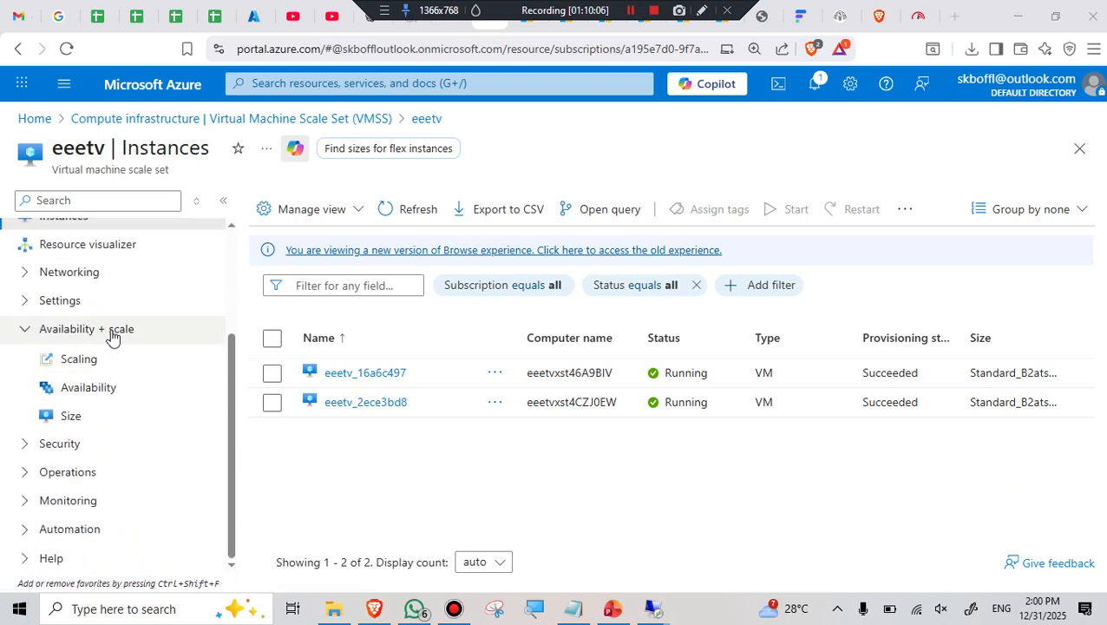
pyautogui.click(81, 371)
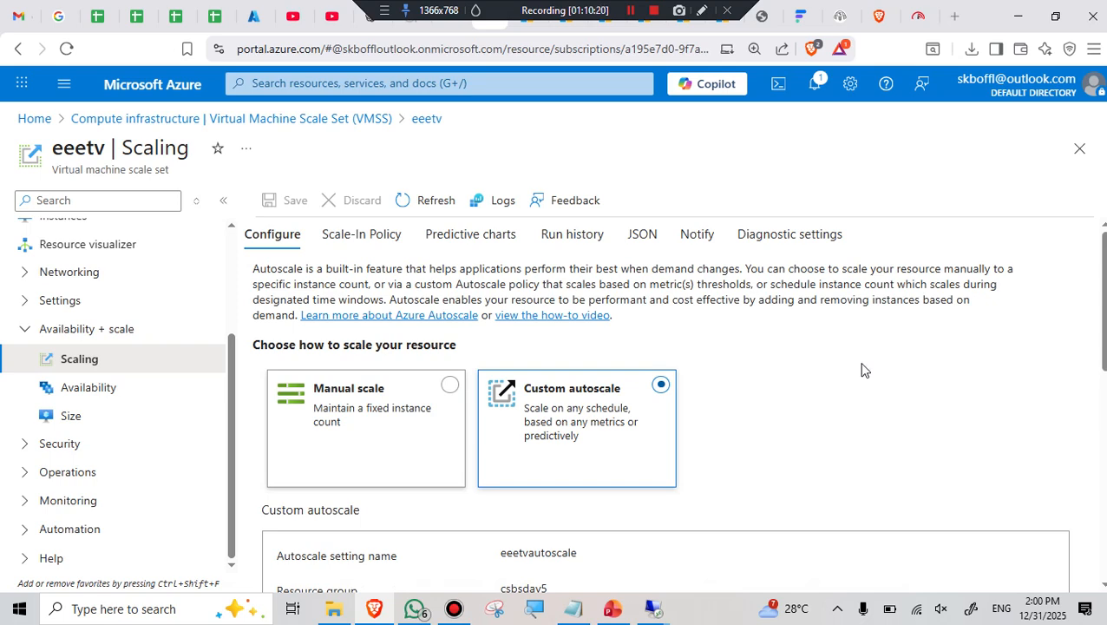
pyautogui.scroll(-1, 861, 370)
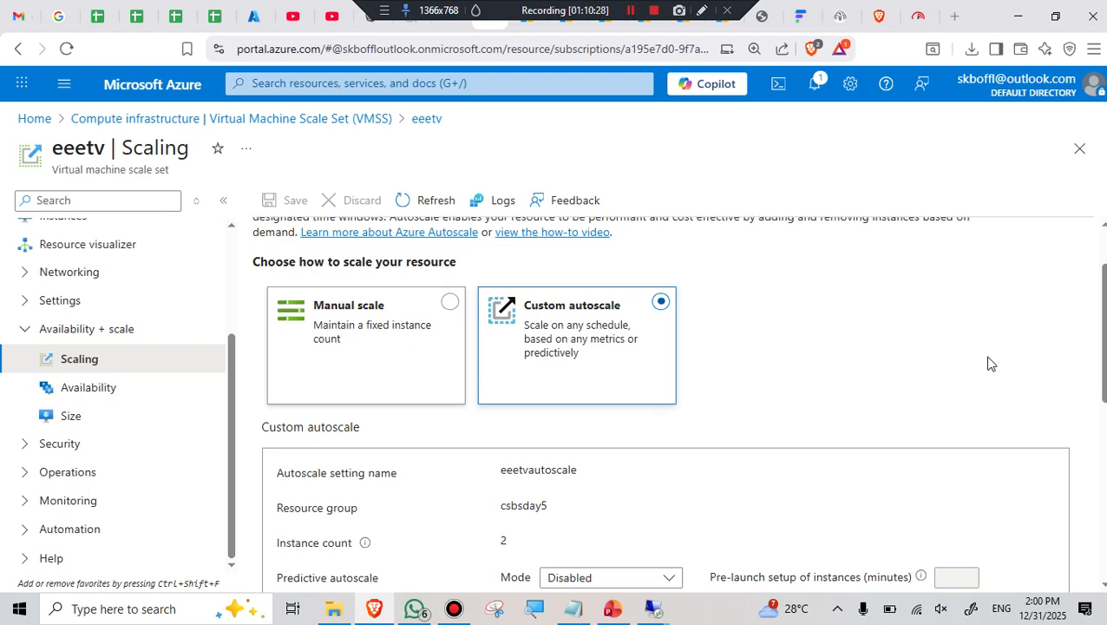
pyautogui.scroll(-2, 991, 363)
pyautogui.scroll(-2, 857, 350)
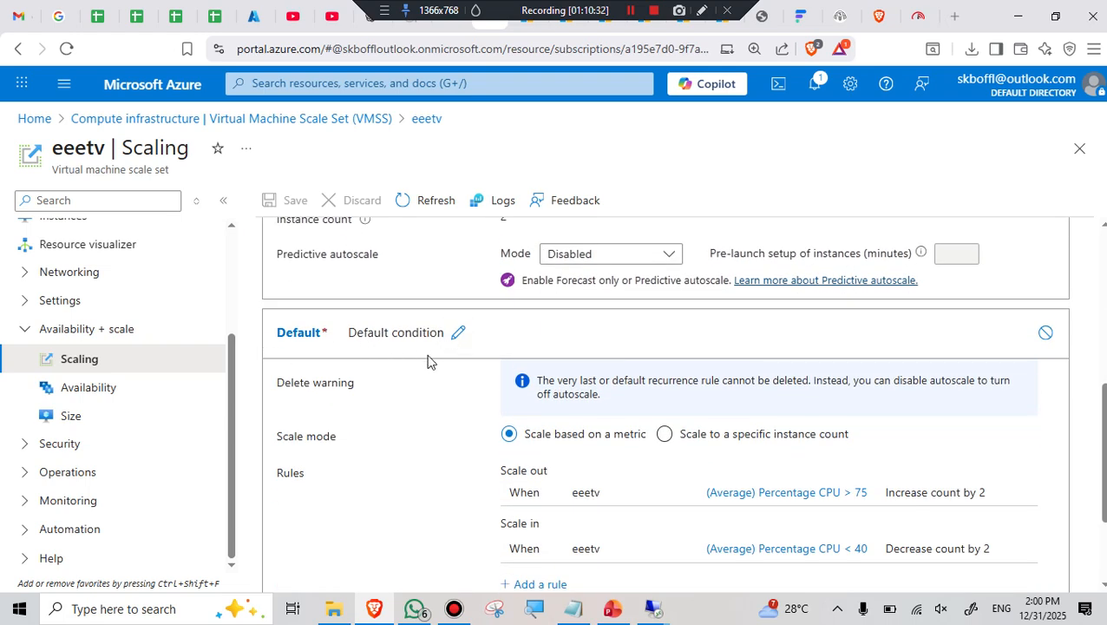
pyautogui.scroll(-1, 427, 361)
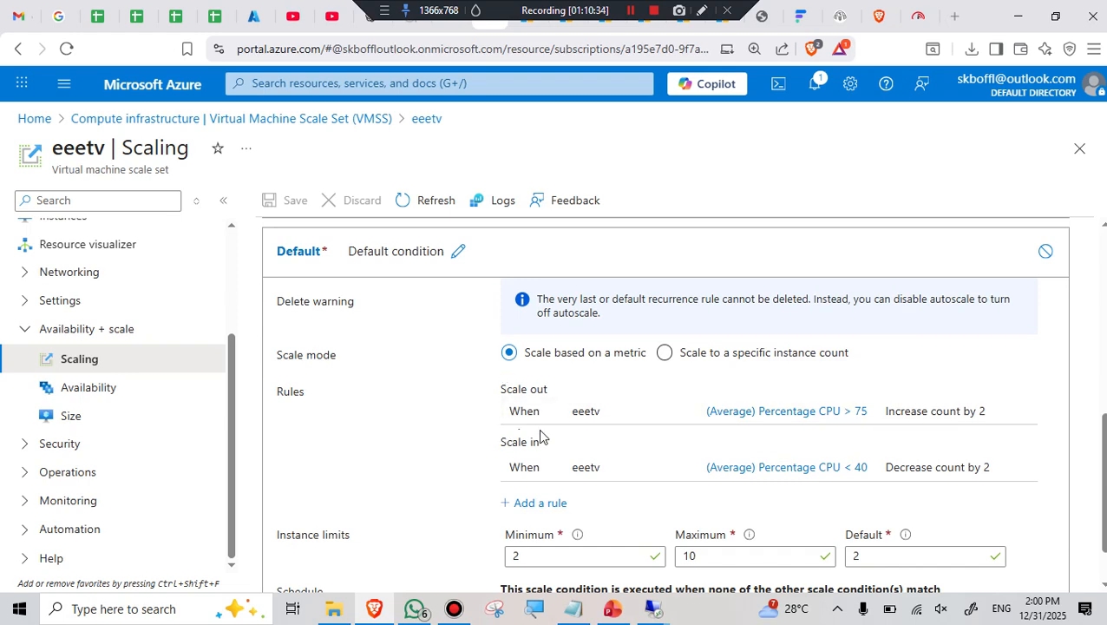
pyautogui.click(797, 418)
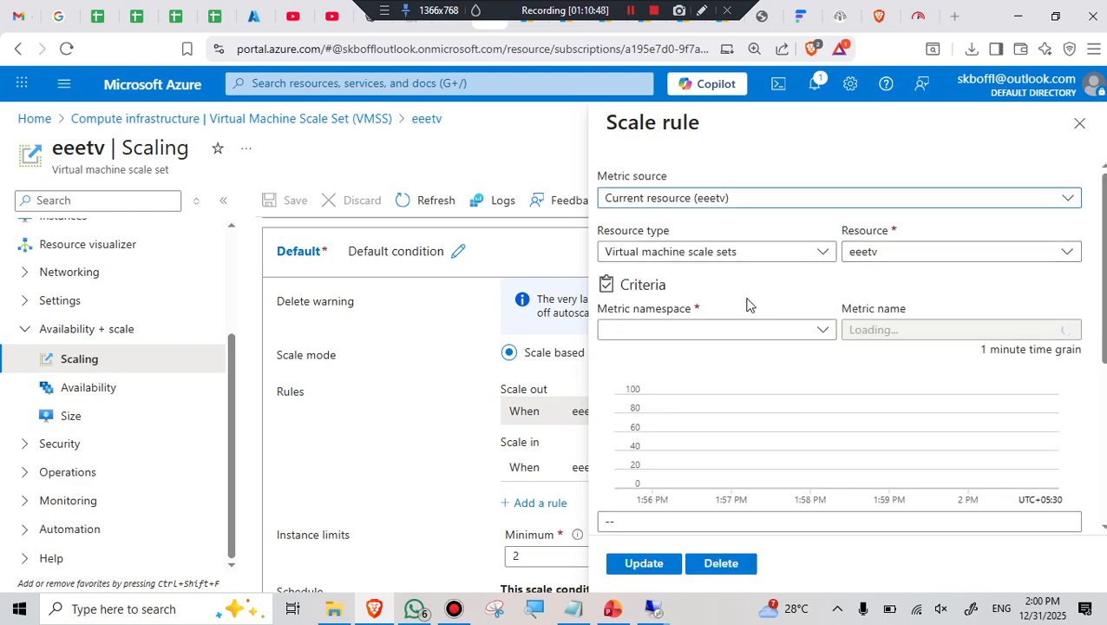
# Set the metric threshold of the scale-out rule to 65%
pyautogui.scroll(-4, 789, 360)
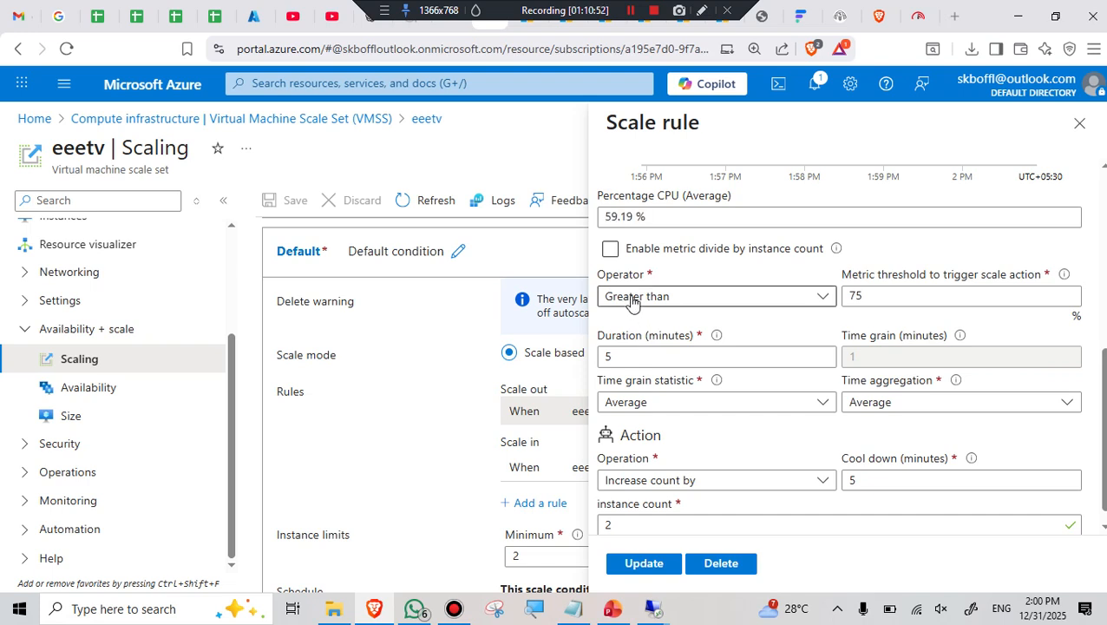
pyautogui.doubleClick(882, 296)
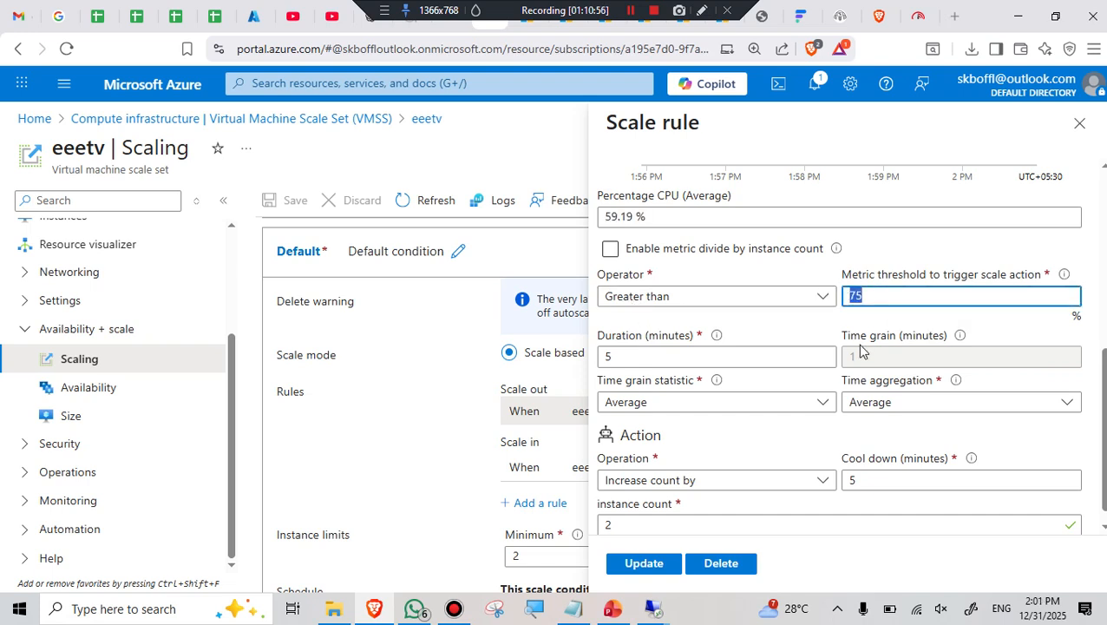
pyautogui.write('65')
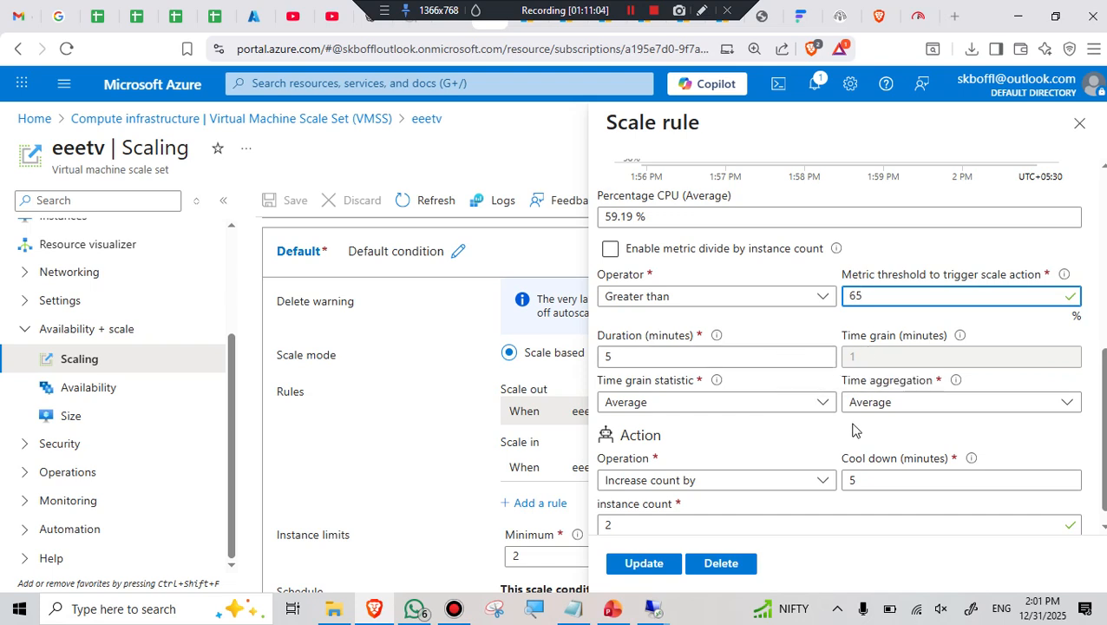
# Set the scale-out rule's instance count to 1 so that it adds one instance per scale action
pyautogui.scroll(-1, 806, 425)
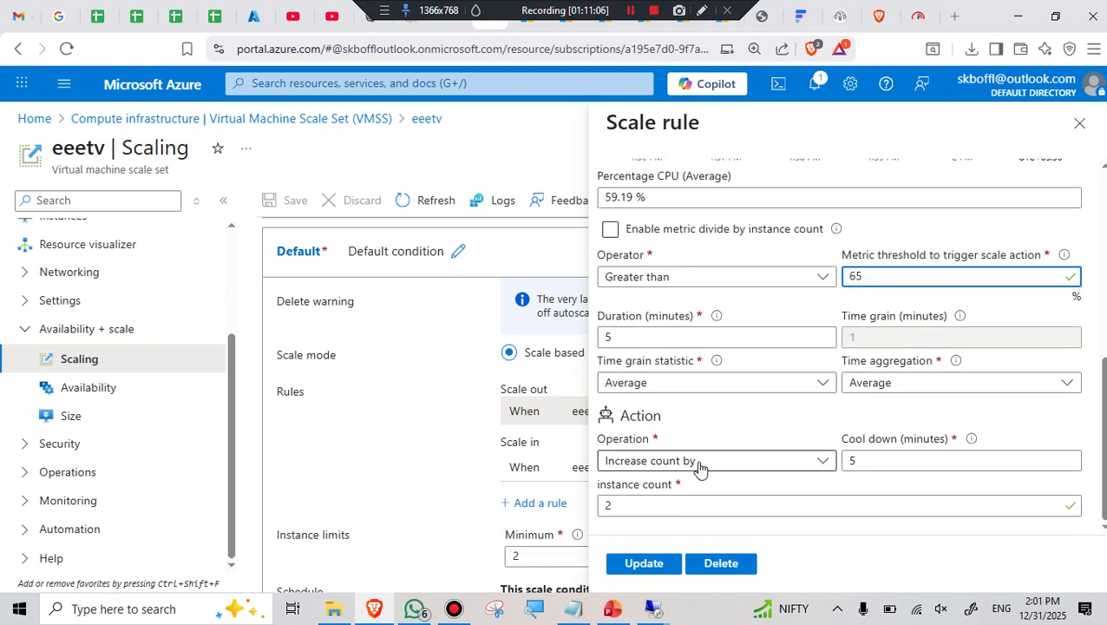
pyautogui.click(873, 460)
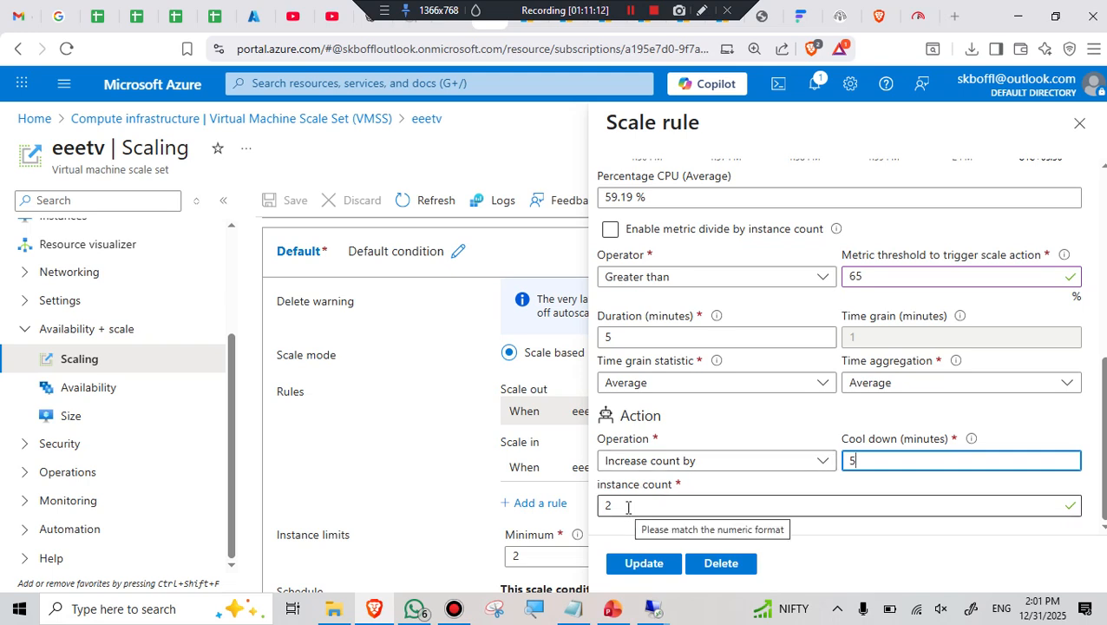
pyautogui.doubleClick(627, 507)
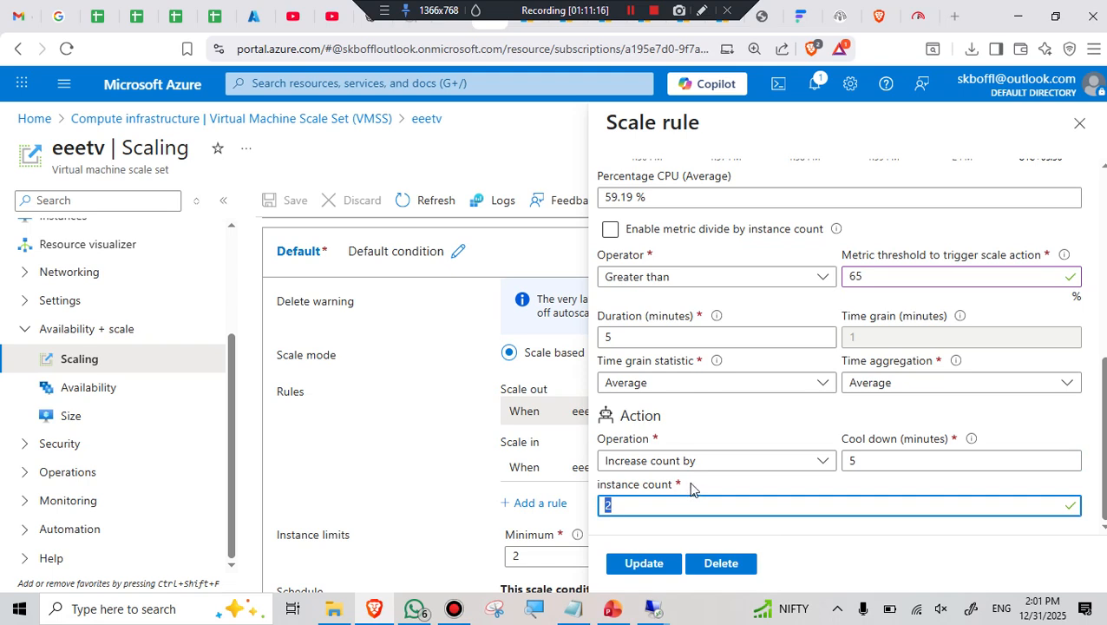
pyautogui.write('1')
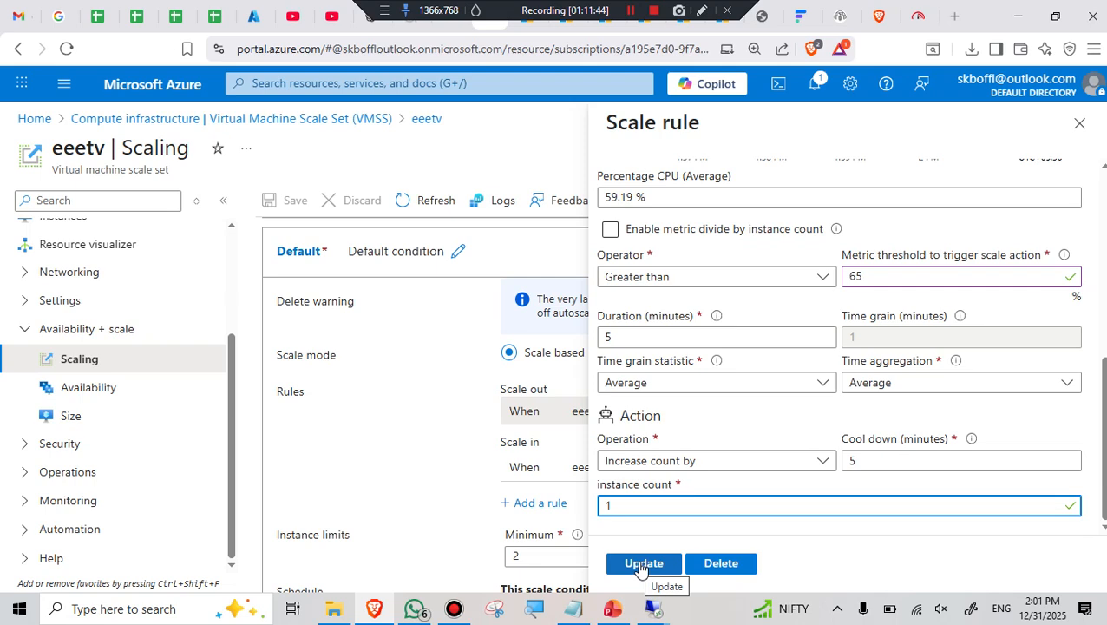
# Check the average Percentage CPU in the scale-out rule, set the metric threshold to 55%, and update the rule
pyautogui.scroll(1, 825, 256)
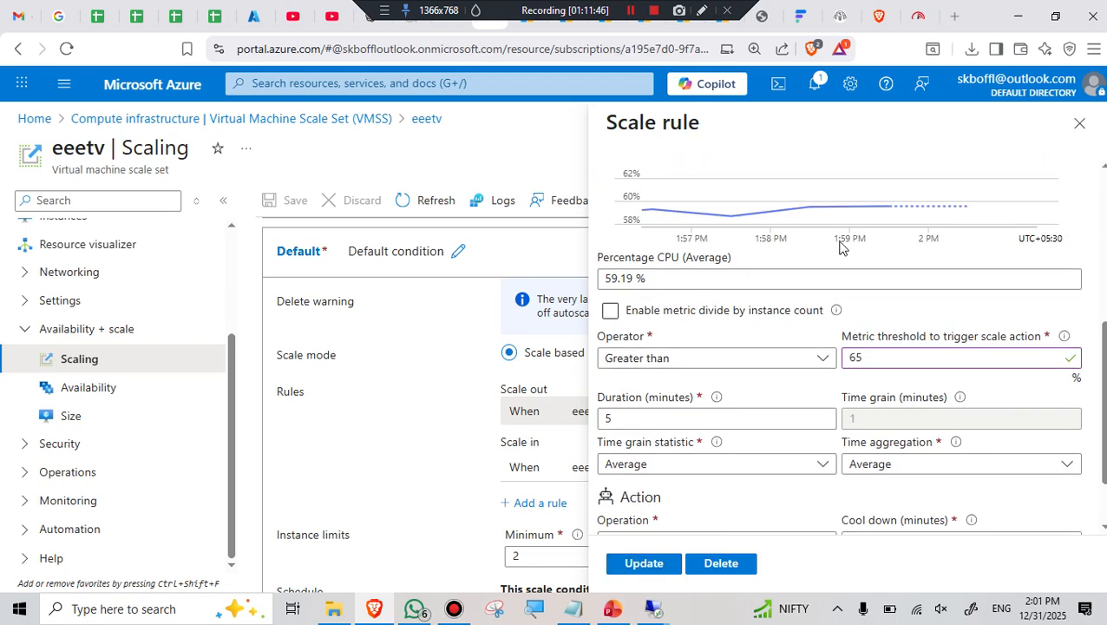
pyautogui.scroll(1, 847, 276)
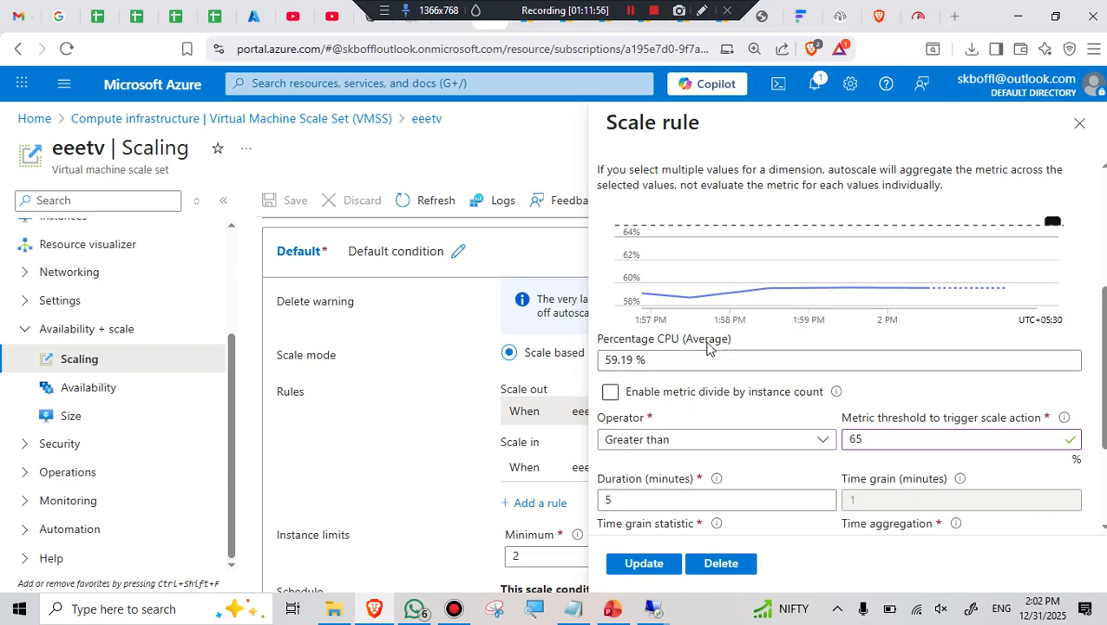
pyautogui.moveTo(658, 361); pyautogui.dragTo(593, 369)
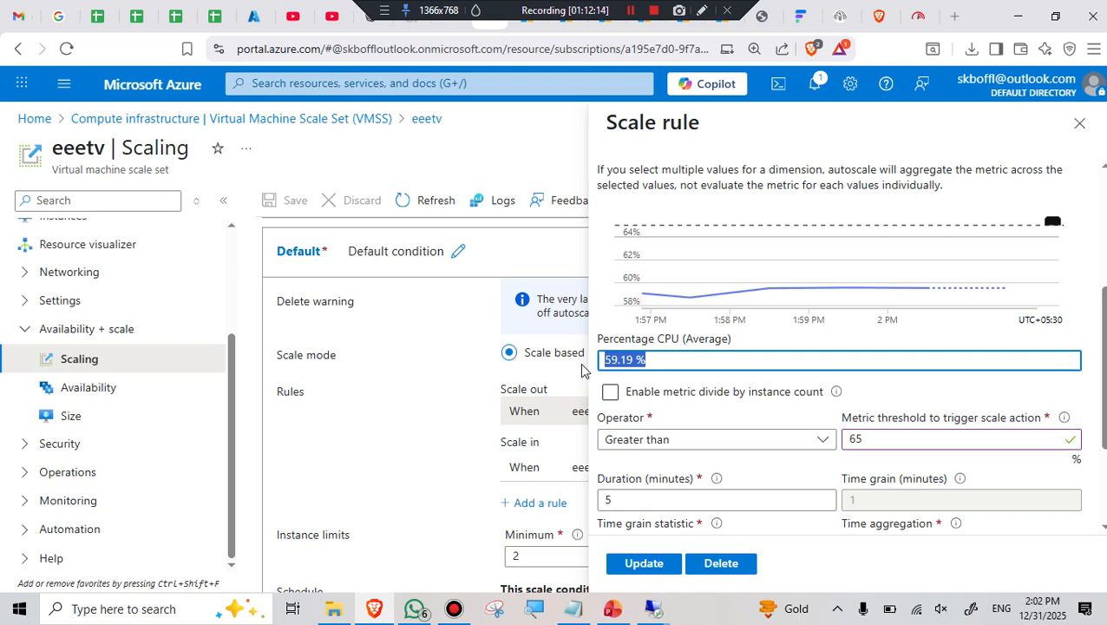
pyautogui.doubleClick(874, 439)
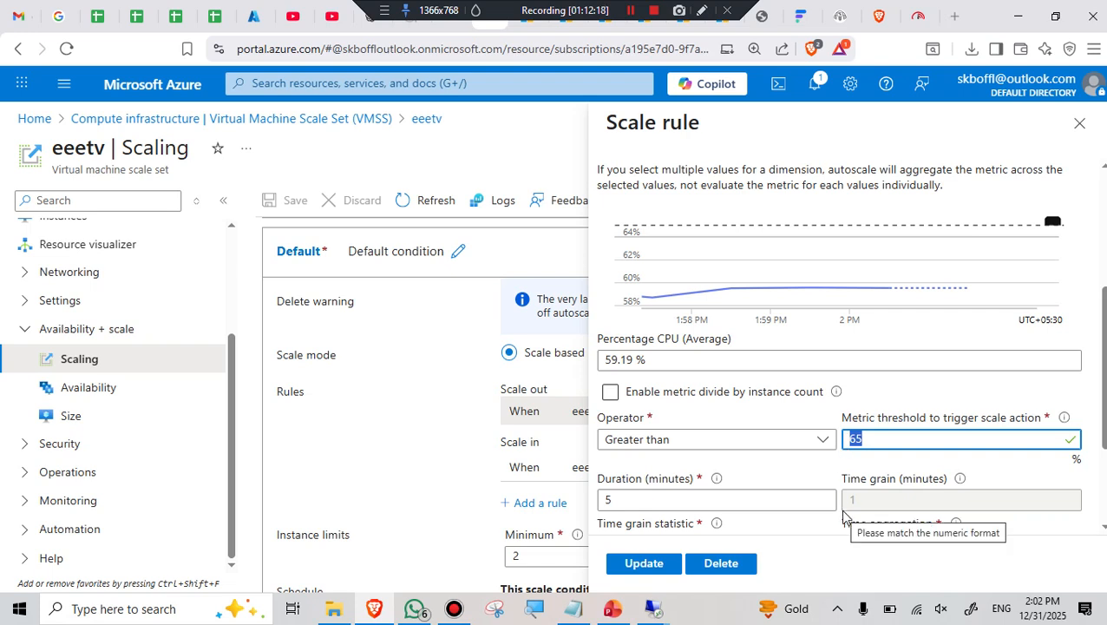
pyautogui.write('55')
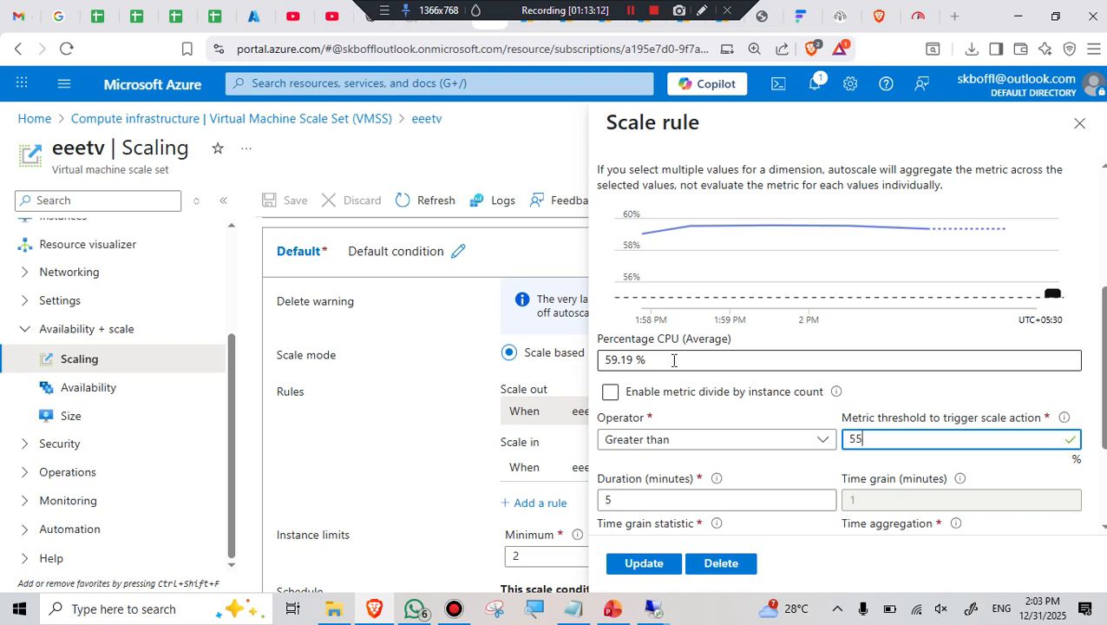
pyautogui.click(601, 361)
pyautogui.moveTo(601, 361); pyautogui.dragTo(673, 358)
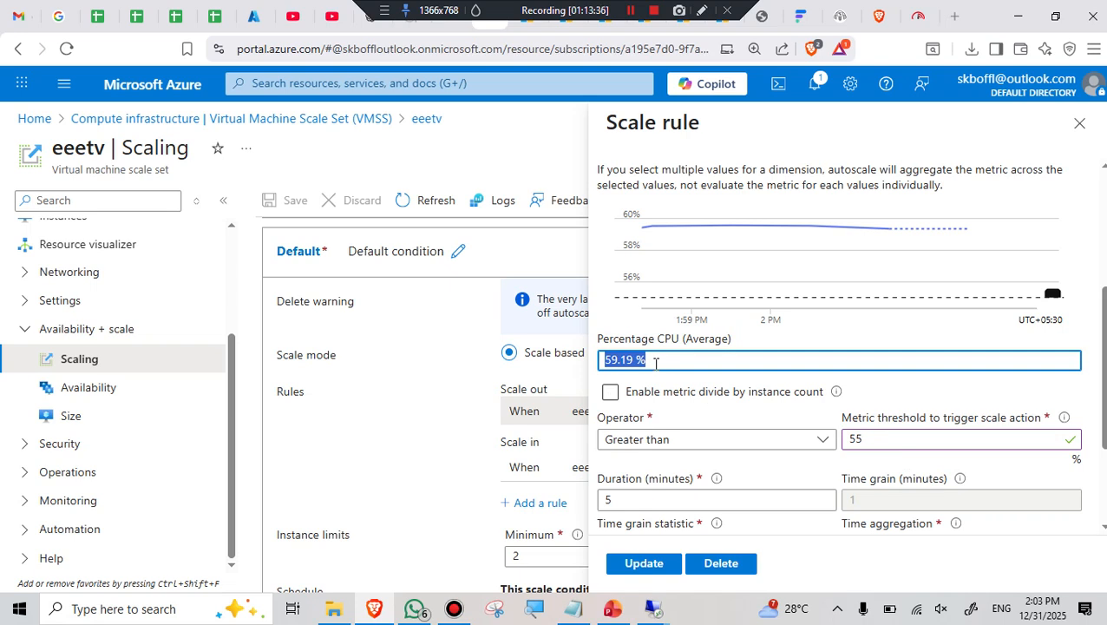
pyautogui.scroll(-2, 677, 499)
pyautogui.click(642, 564)
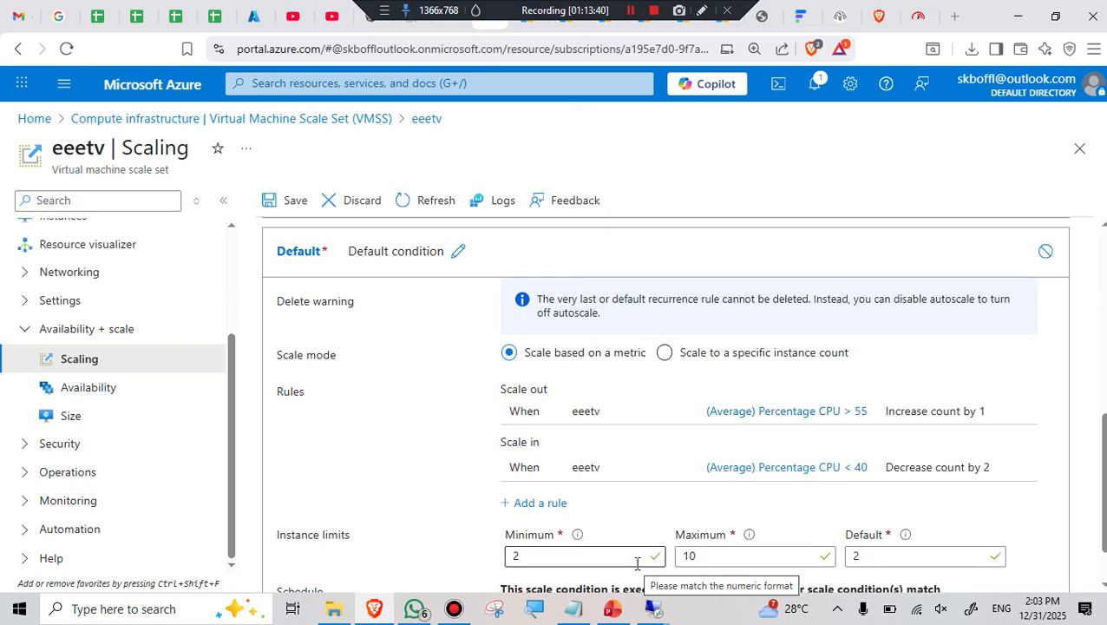
# Open the Percentage CPU < 40 scale-in rule and set its metric threshold to 30%
pyautogui.scroll(-1, 735, 383)
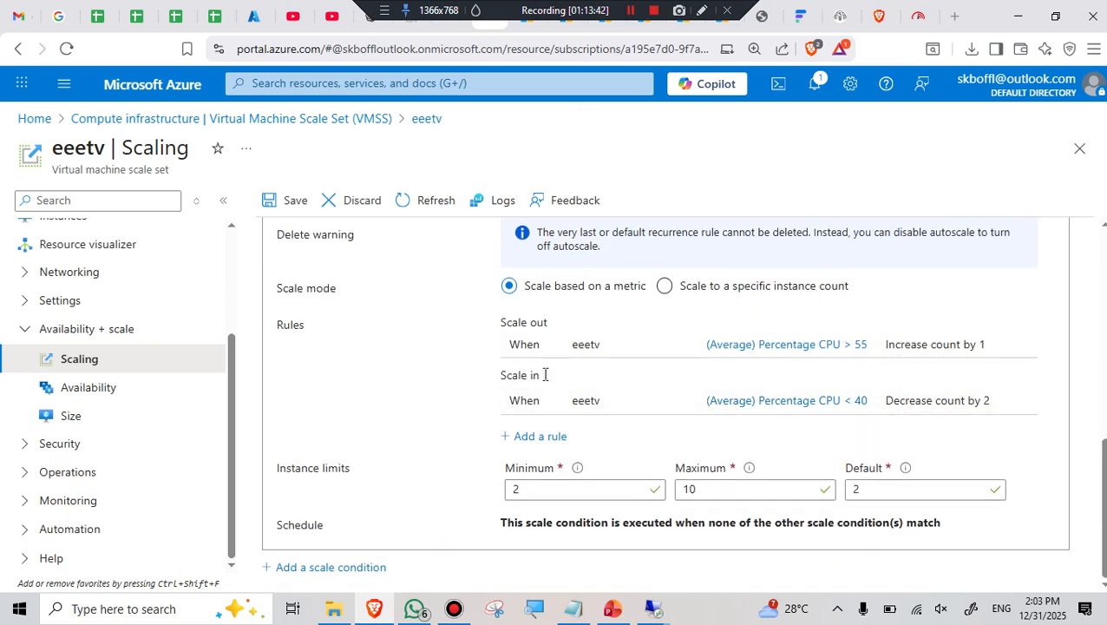
pyautogui.click(782, 402)
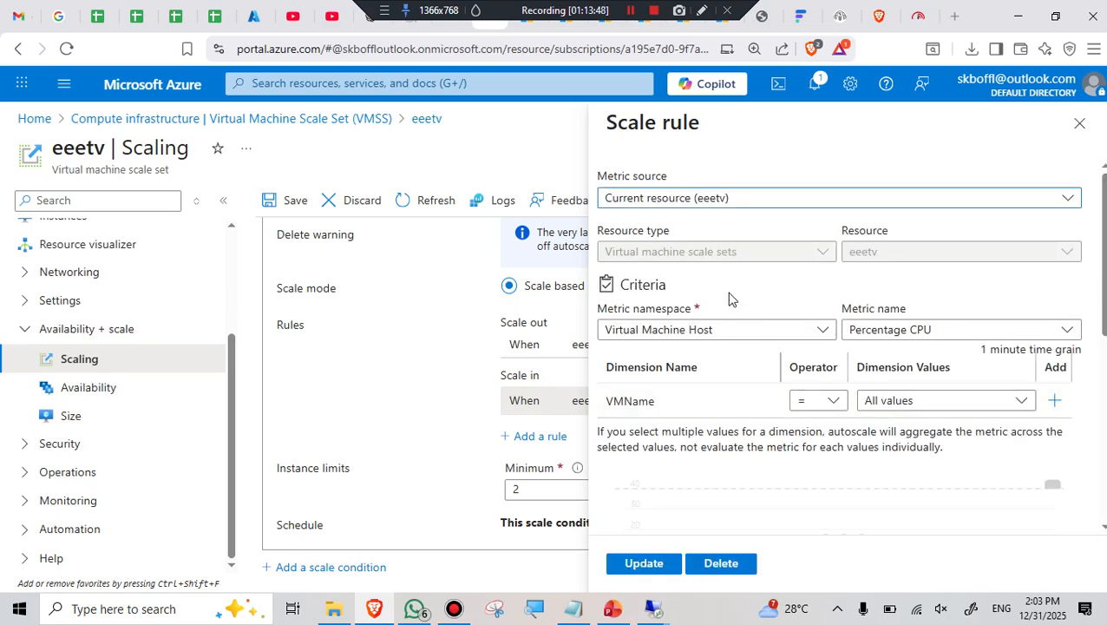
pyautogui.scroll(-1, 887, 290)
pyautogui.scroll(-3, 887, 290)
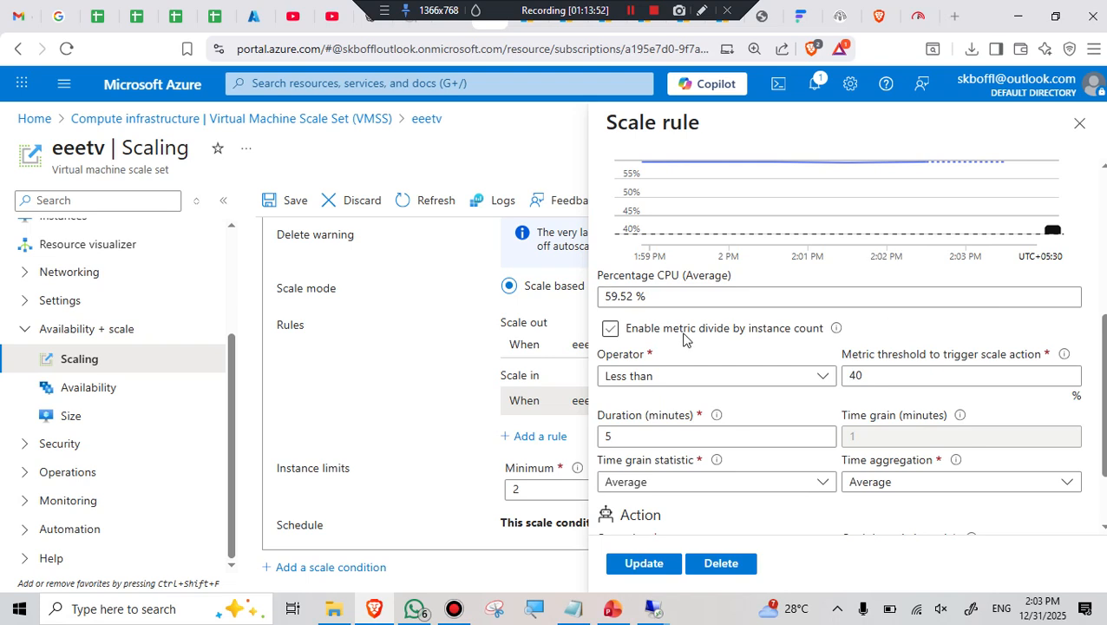
pyautogui.click(684, 338)
pyautogui.scroll(-1, 684, 338)
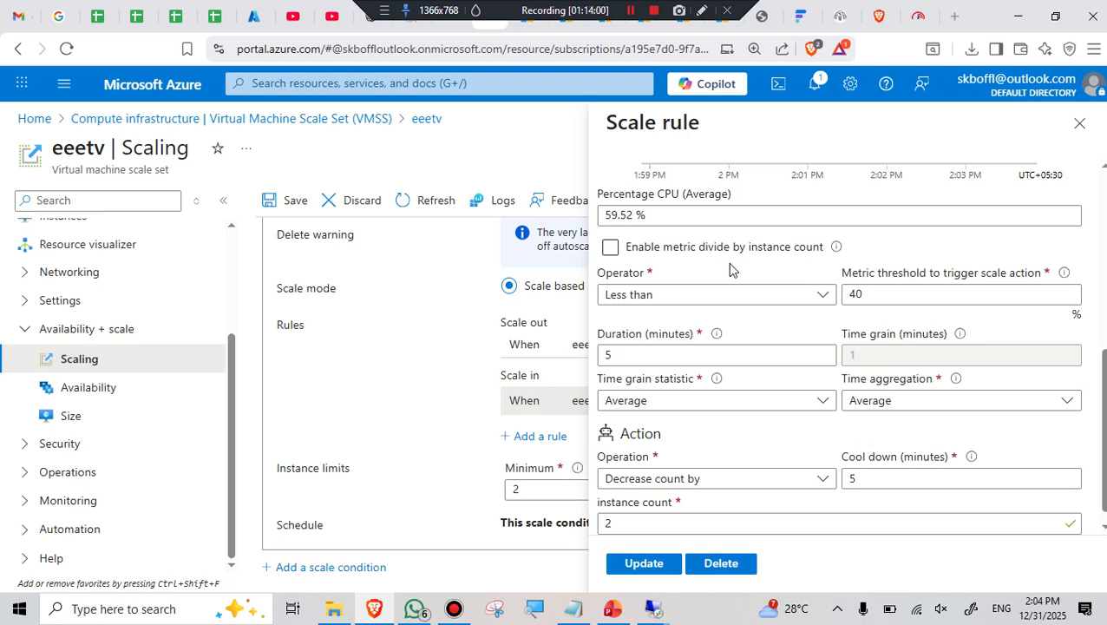
pyautogui.click(880, 295)
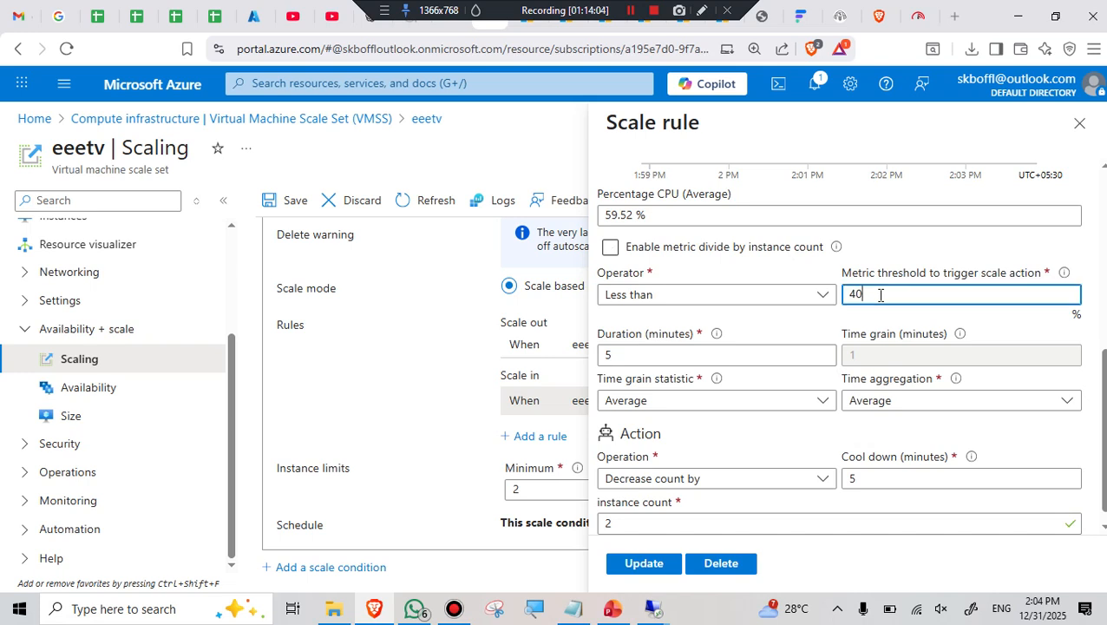
pyautogui.click(822, 294)
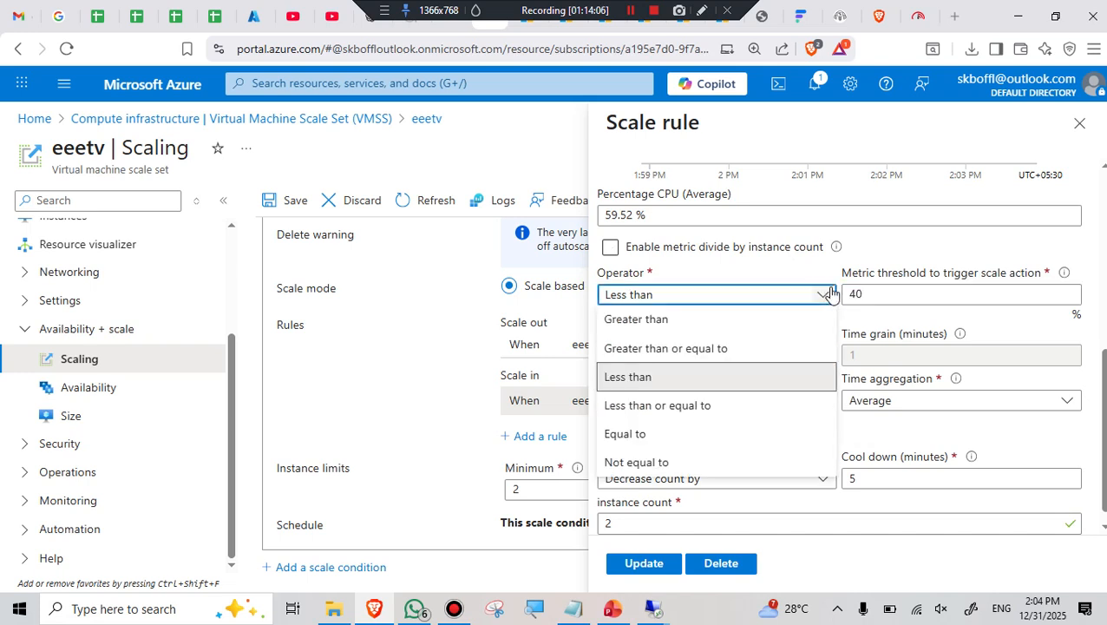
pyautogui.doubleClick(877, 301)
pyautogui.click(876, 301)
pyautogui.write('30')
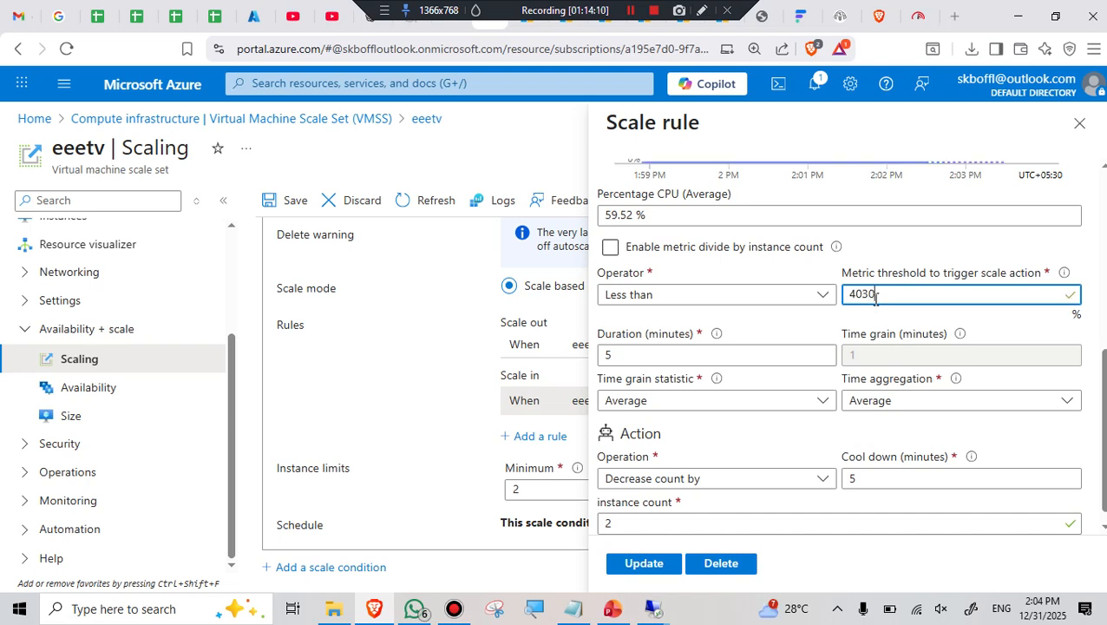
pyautogui.press('BackSpace')
pyautogui.press('BackSpace')
pyautogui.press('BackSpace')
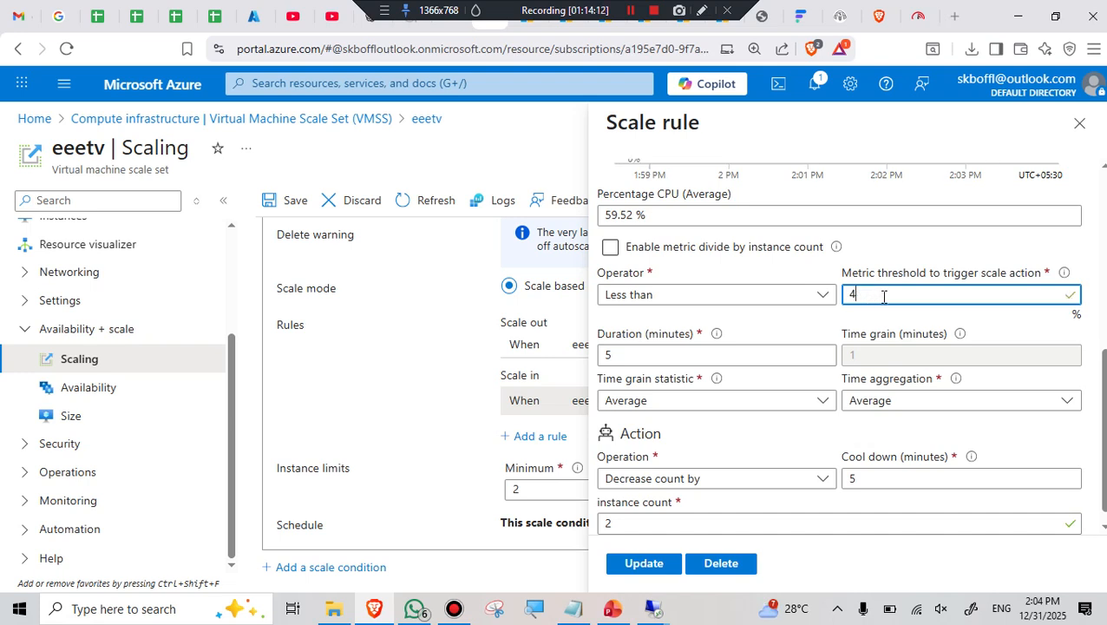
pyautogui.write('30')
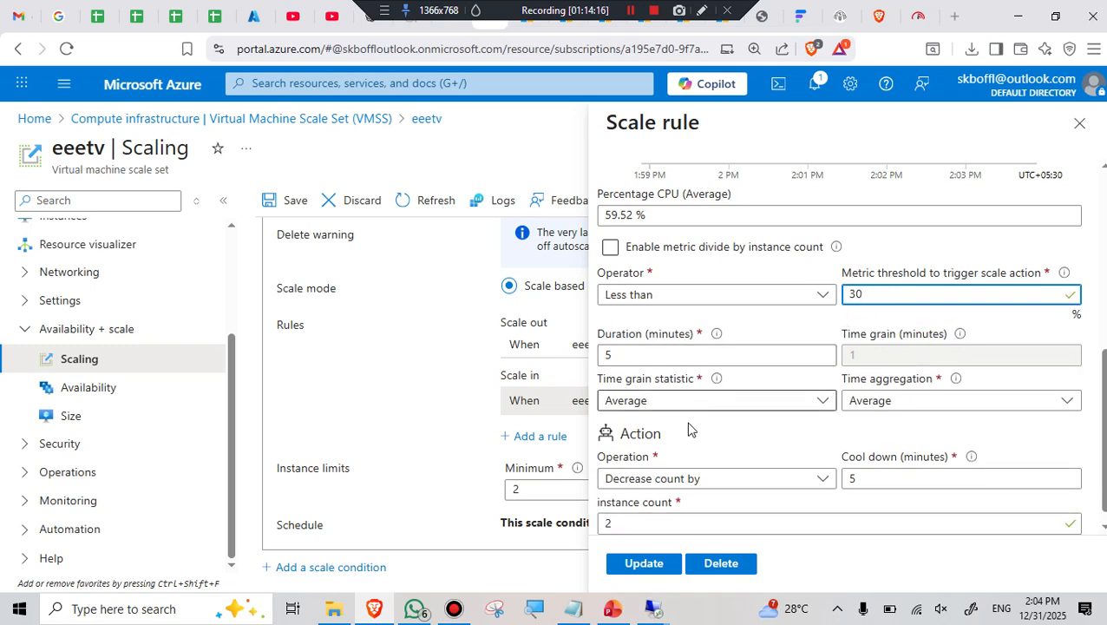
# Set the scale-in rule's instance count to 1, update the rule, and save the autoscale configuration
pyautogui.moveTo(625, 524); pyautogui.dragTo(597, 527)
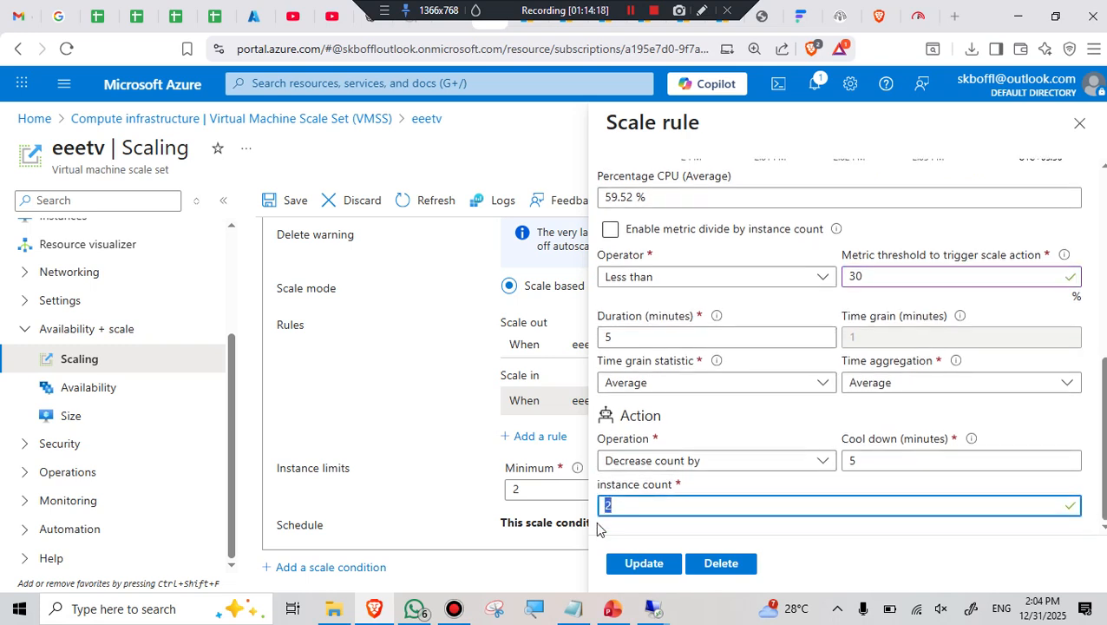
pyautogui.write('1')
pyautogui.scroll(2, 704, 420)
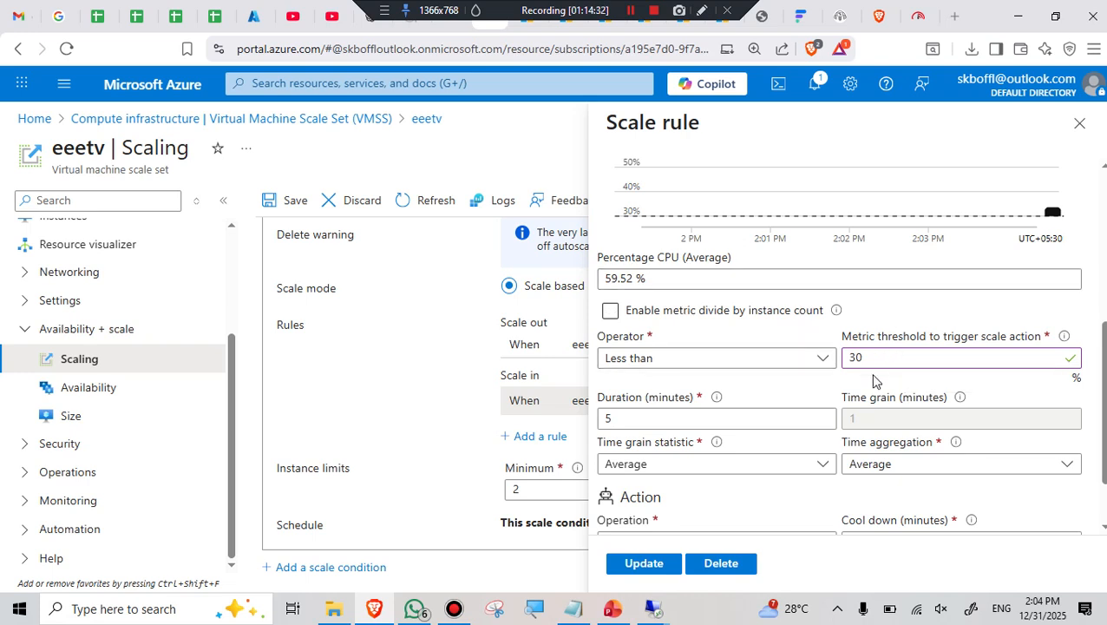
pyautogui.scroll(-1, 752, 447)
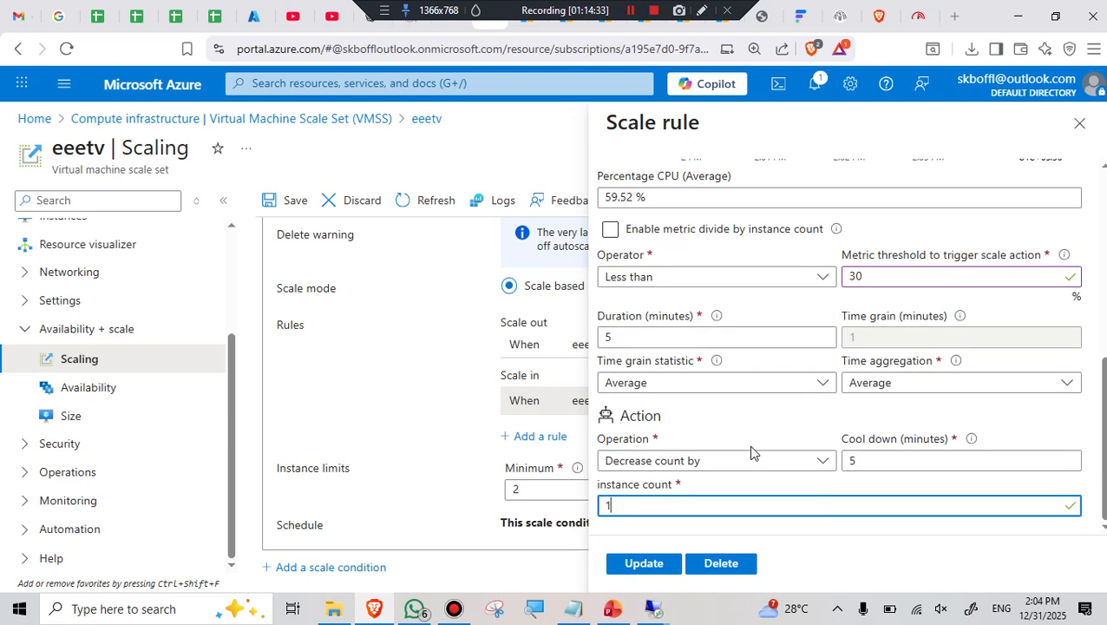
pyautogui.click(643, 564)
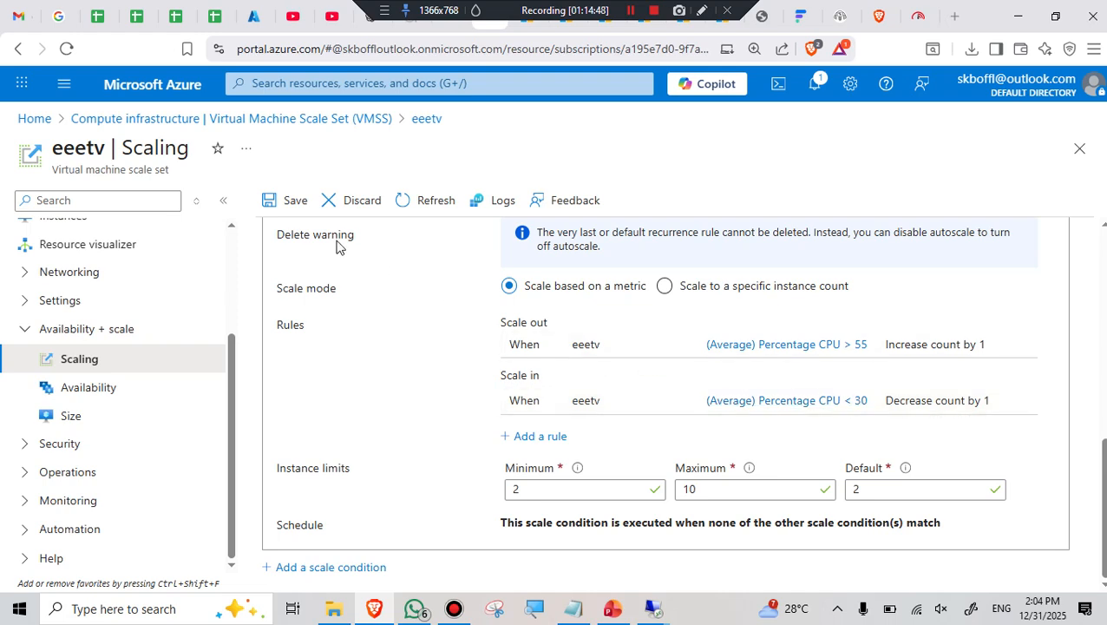
pyautogui.click(286, 205)
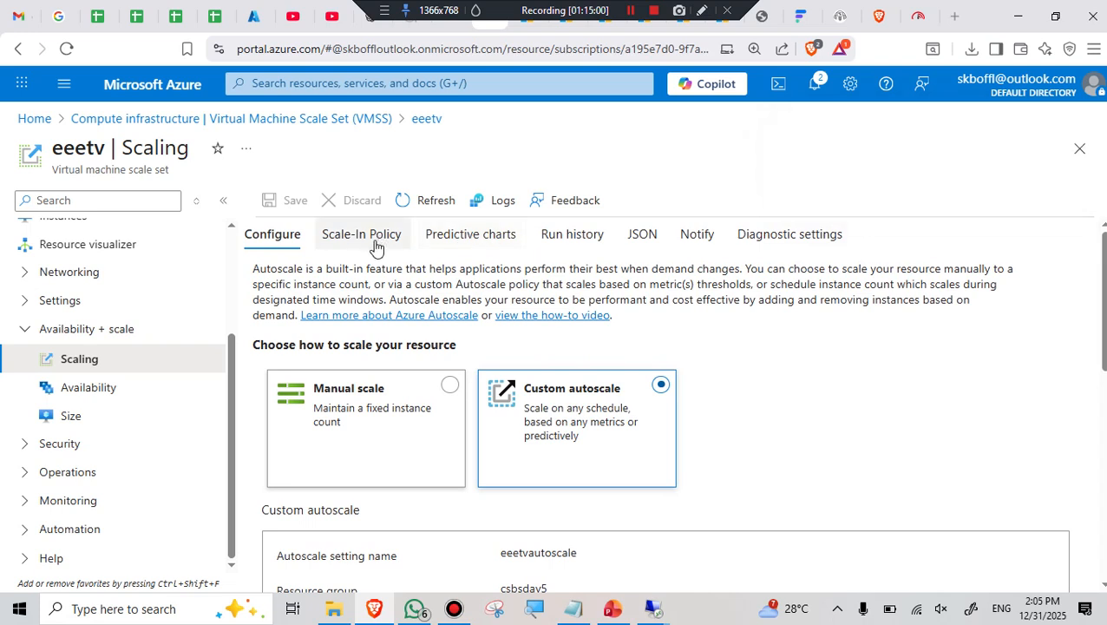
# Review the scale-in policy, predictive charts, run history, notification, and diagnostic settings of the eeetv scale set
pyautogui.click(373, 243)
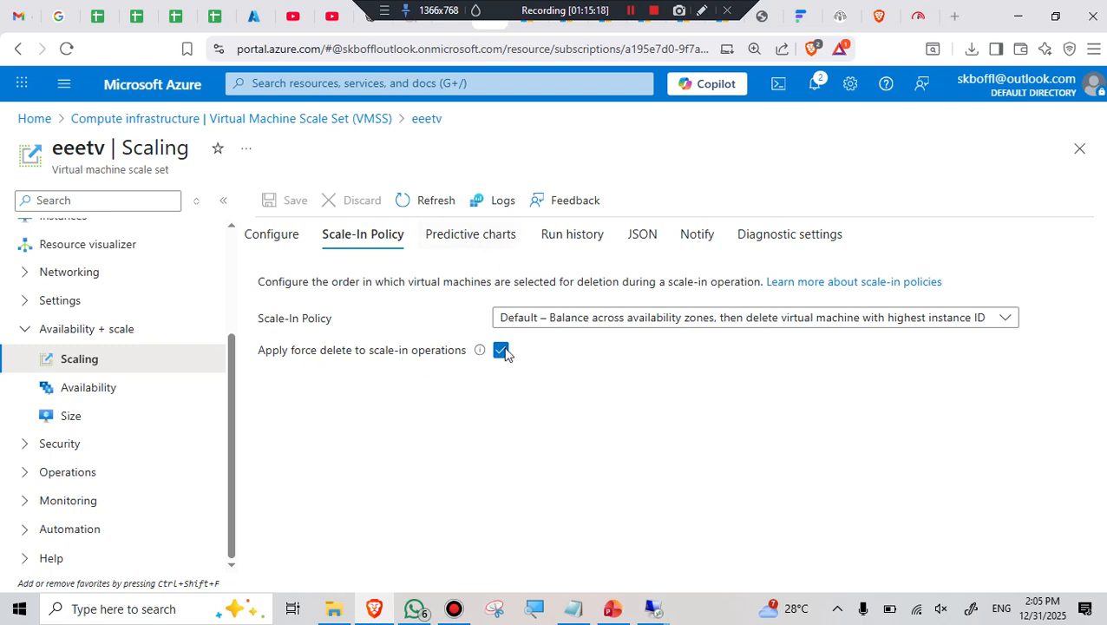
pyautogui.click(488, 241)
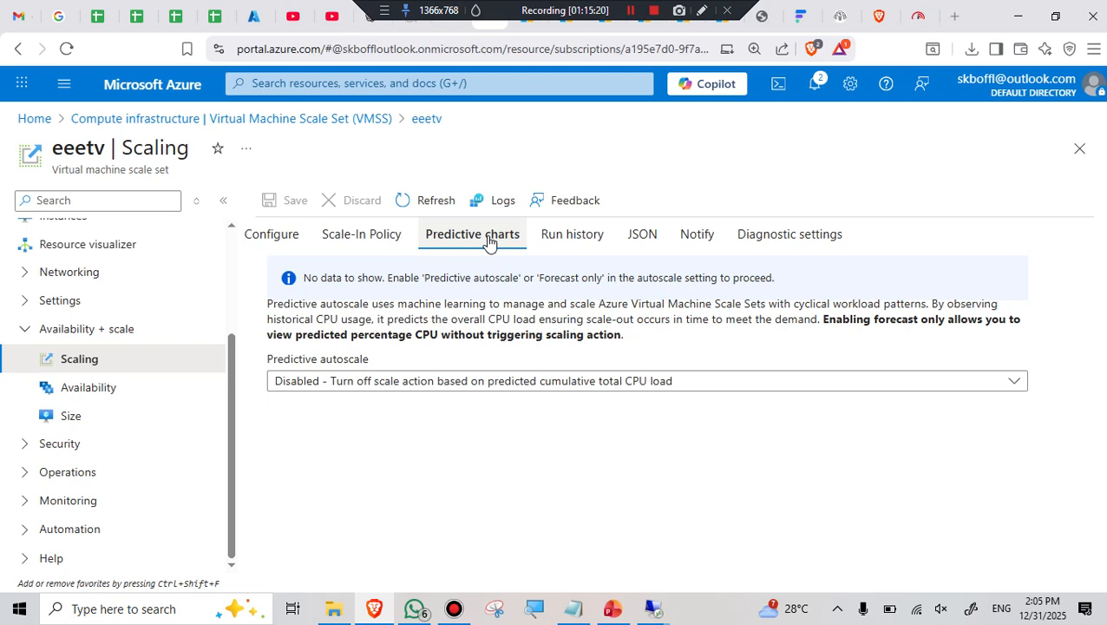
pyautogui.click(572, 240)
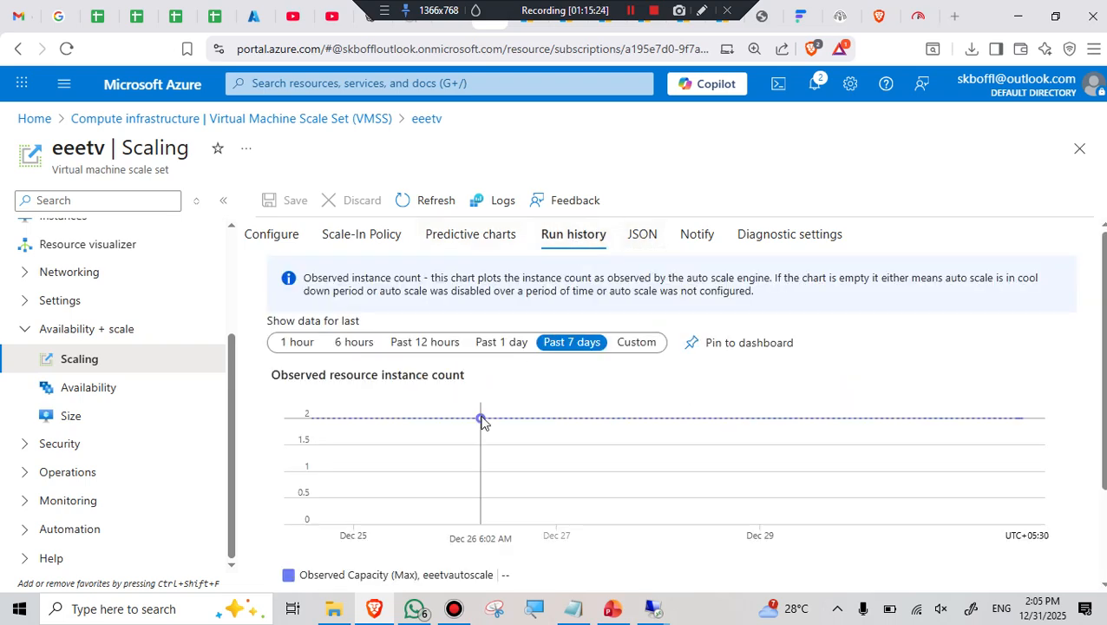
pyautogui.scroll(-2, 481, 420)
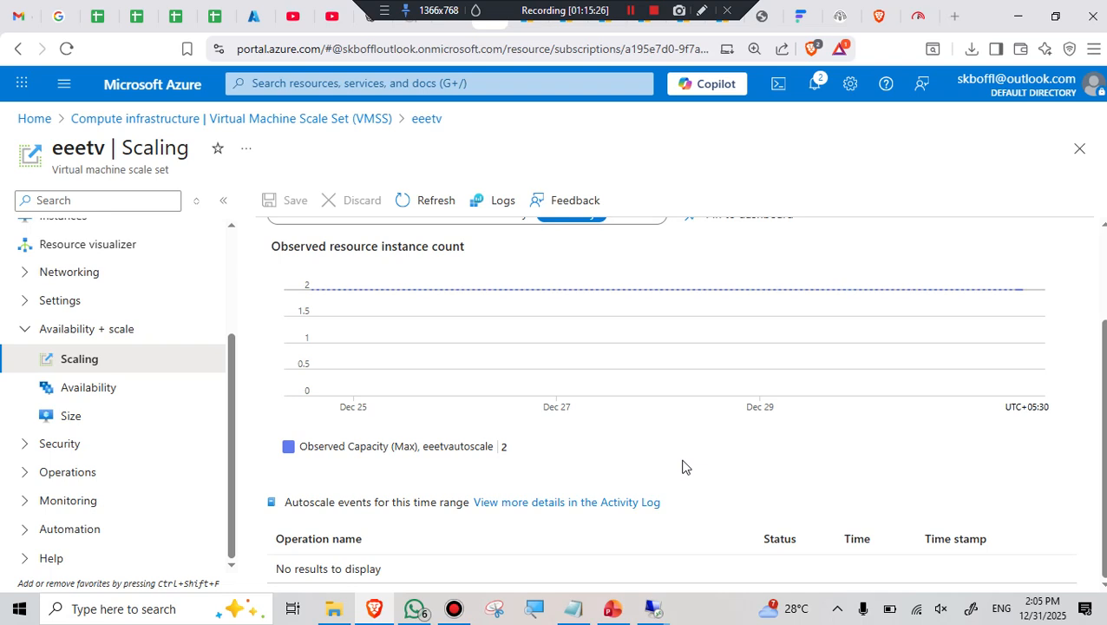
pyautogui.scroll(2, 682, 467)
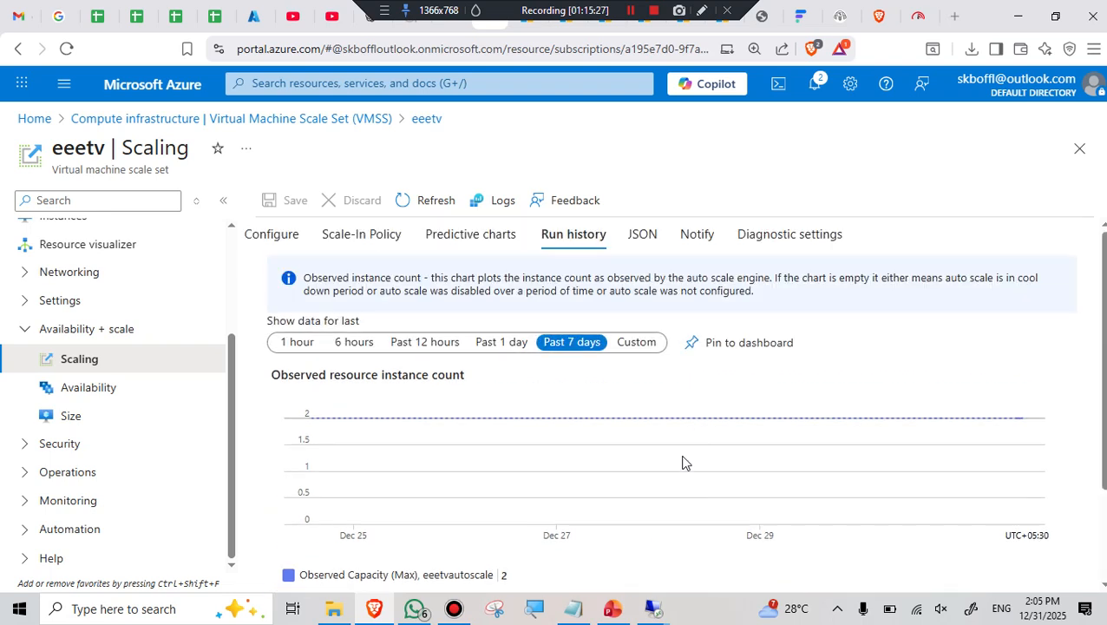
pyautogui.click(715, 240)
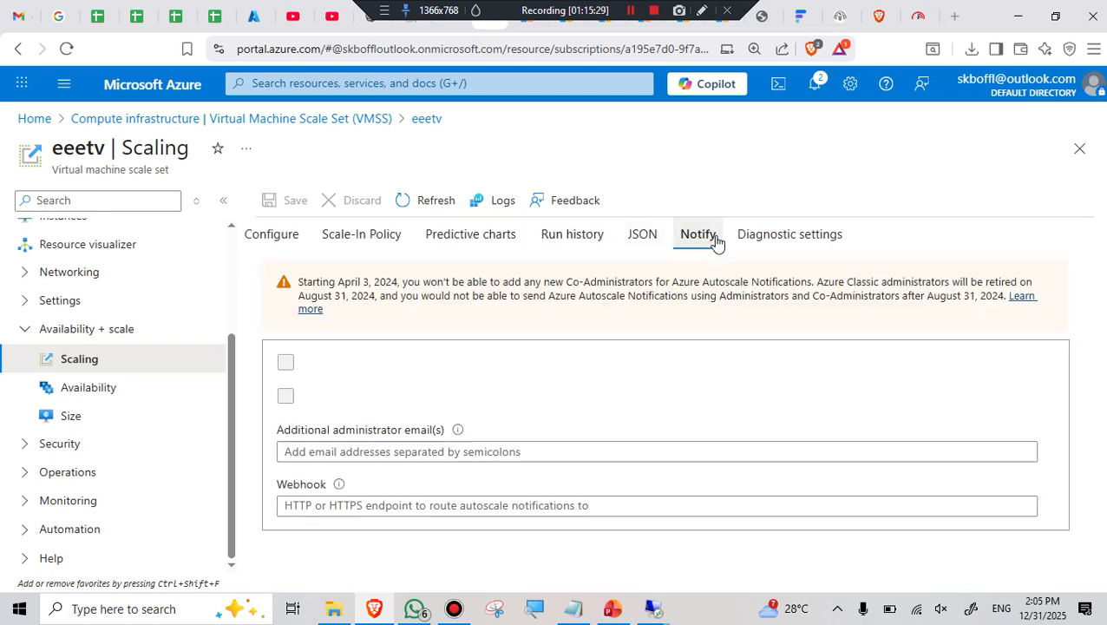
pyautogui.click(788, 241)
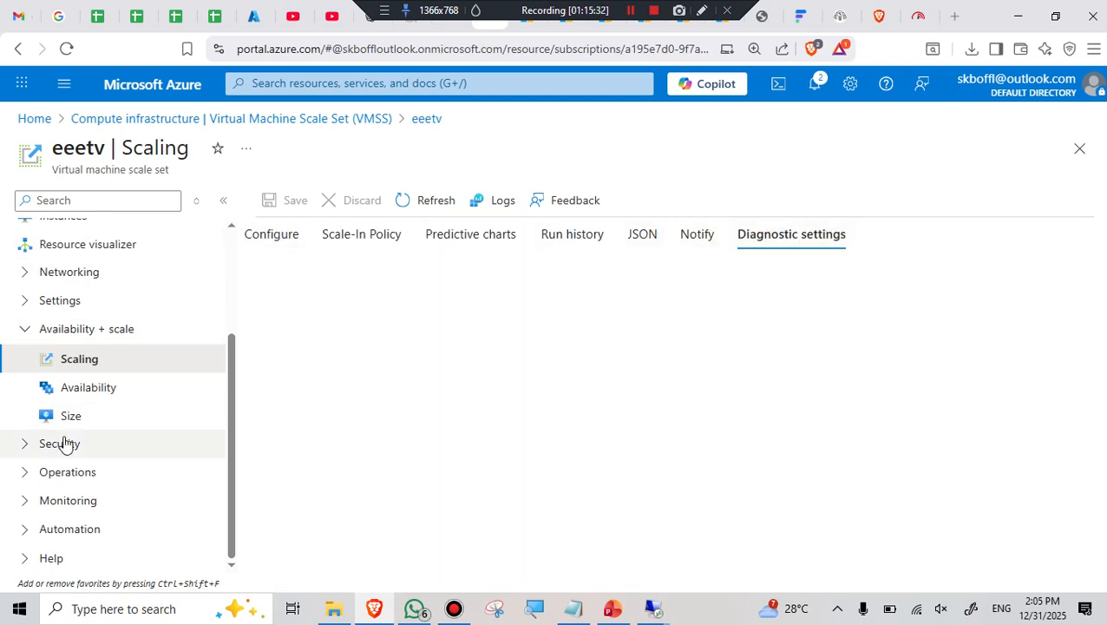
# Review the scale set's availability and size settings, and check its overview and list of instances
pyautogui.click(97, 395)
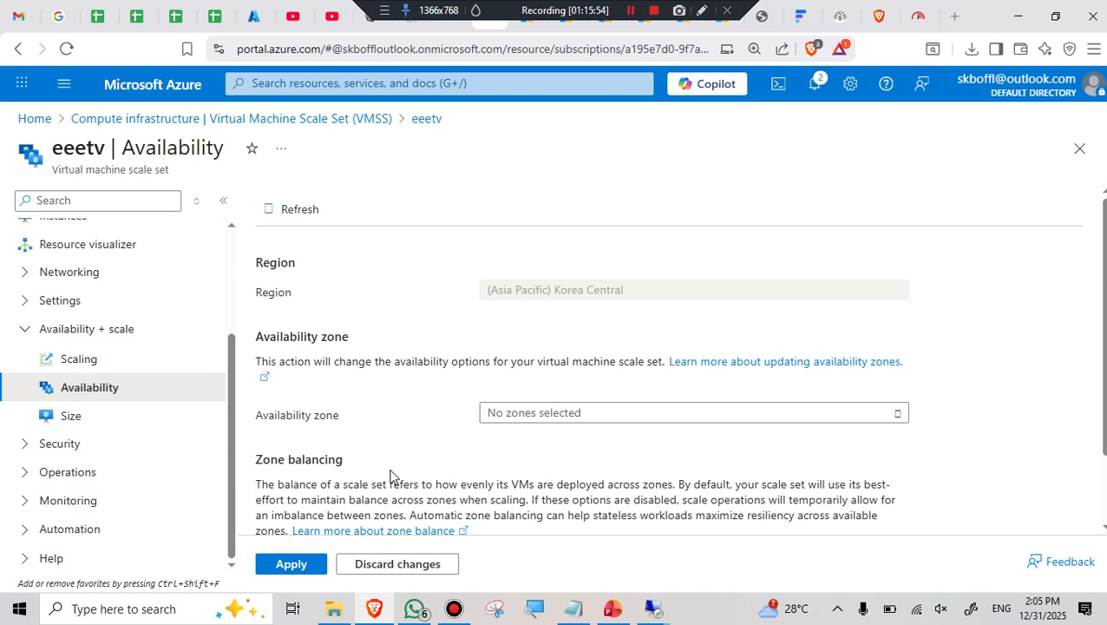
pyautogui.scroll(-1, 406, 463)
pyautogui.scroll(1, 406, 462)
pyautogui.click(78, 418)
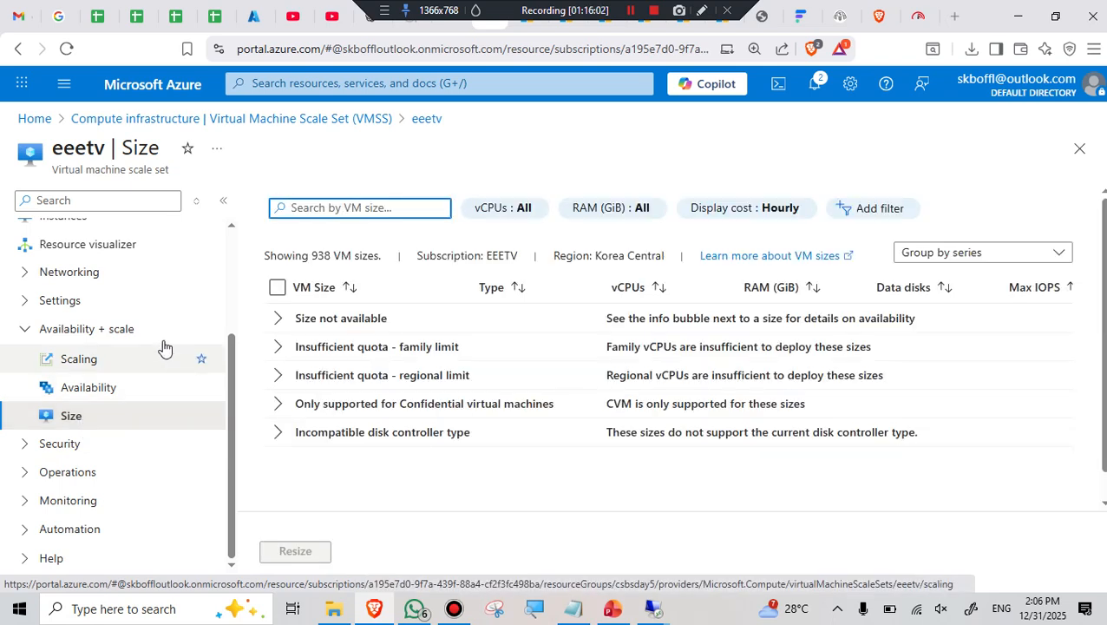
pyautogui.scroll(2, 70, 318)
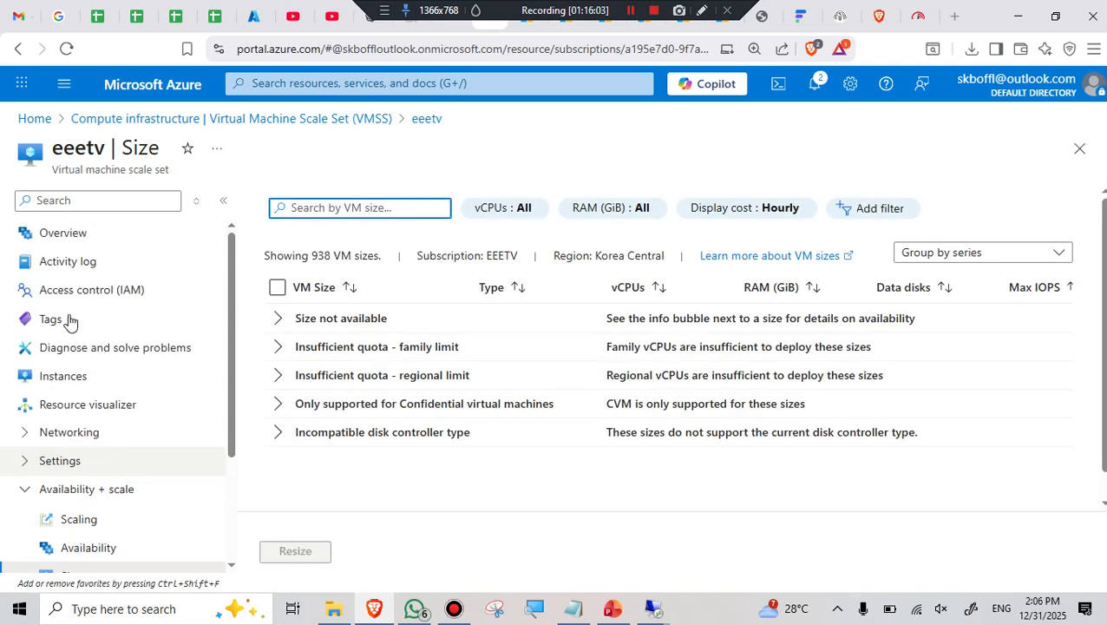
pyautogui.click(61, 236)
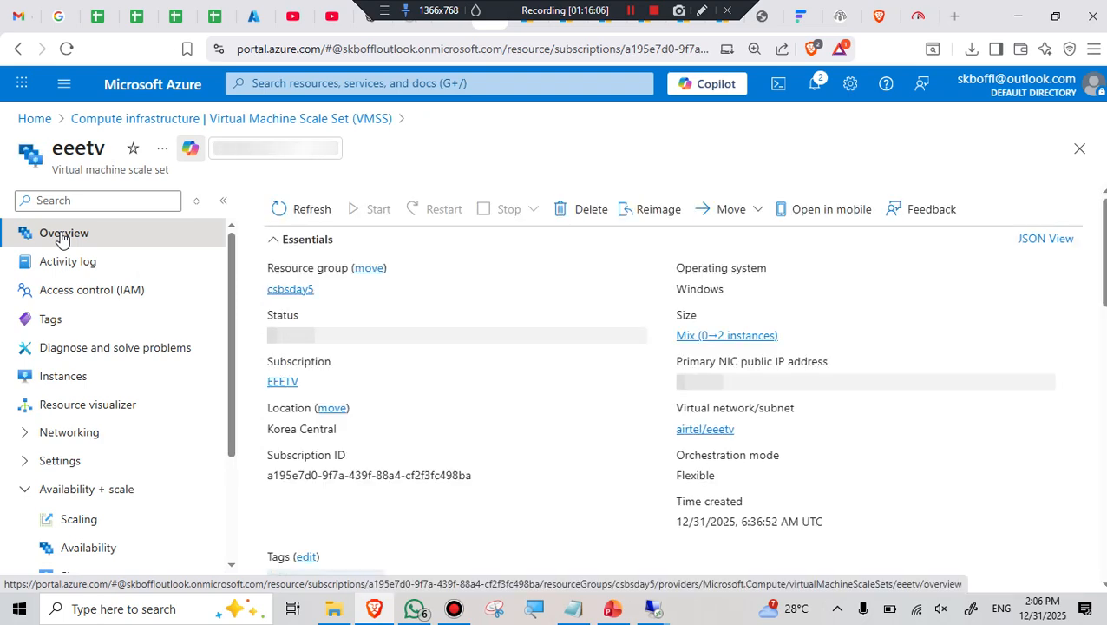
pyautogui.click(54, 378)
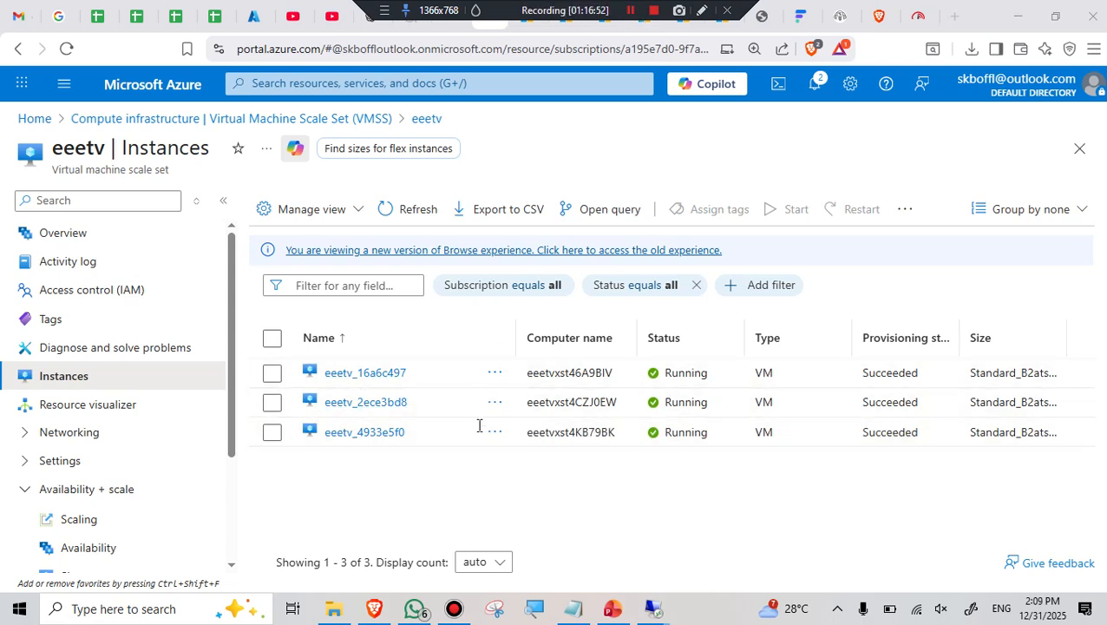
# Open the connection settings of instance eeetv_4933e5f0 and save its RDP file to the Downloads folder
pyautogui.click(382, 438)
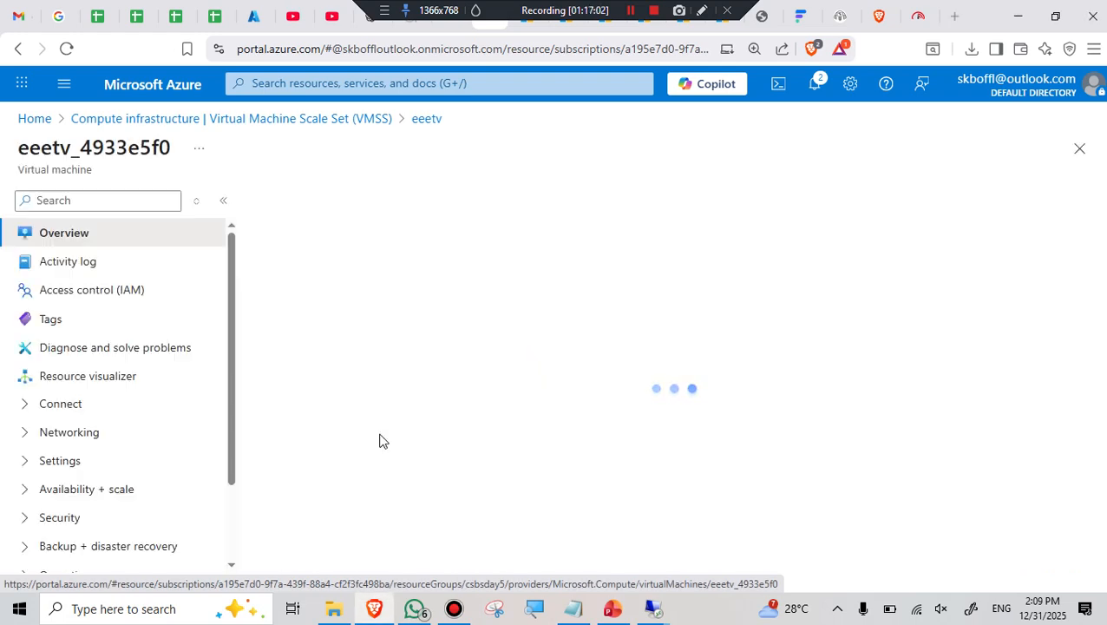
pyautogui.click(295, 236)
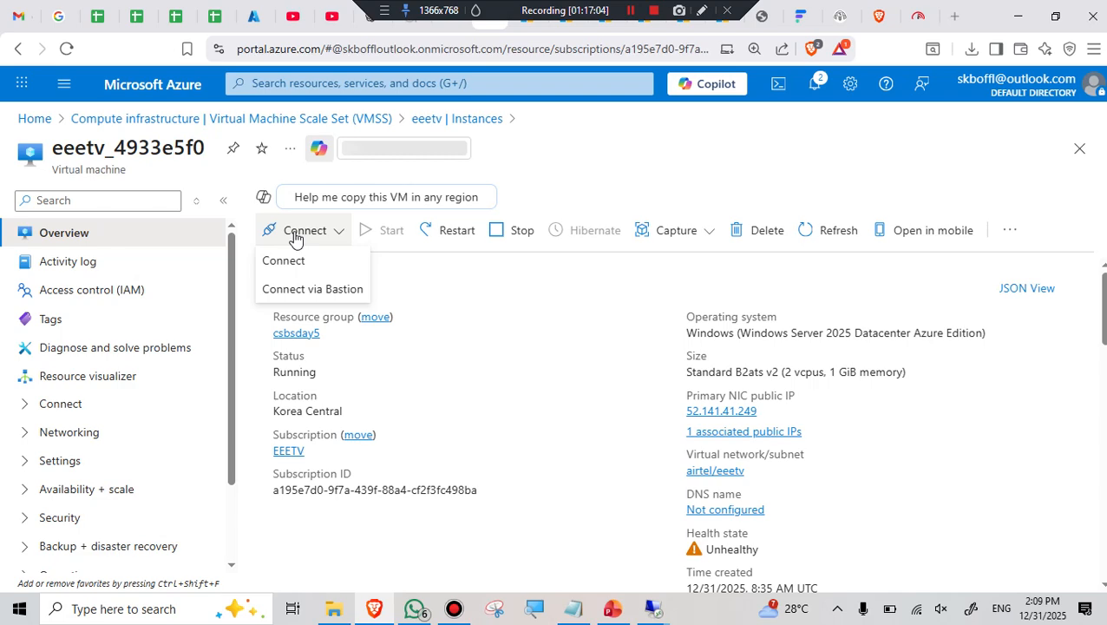
pyautogui.click(289, 261)
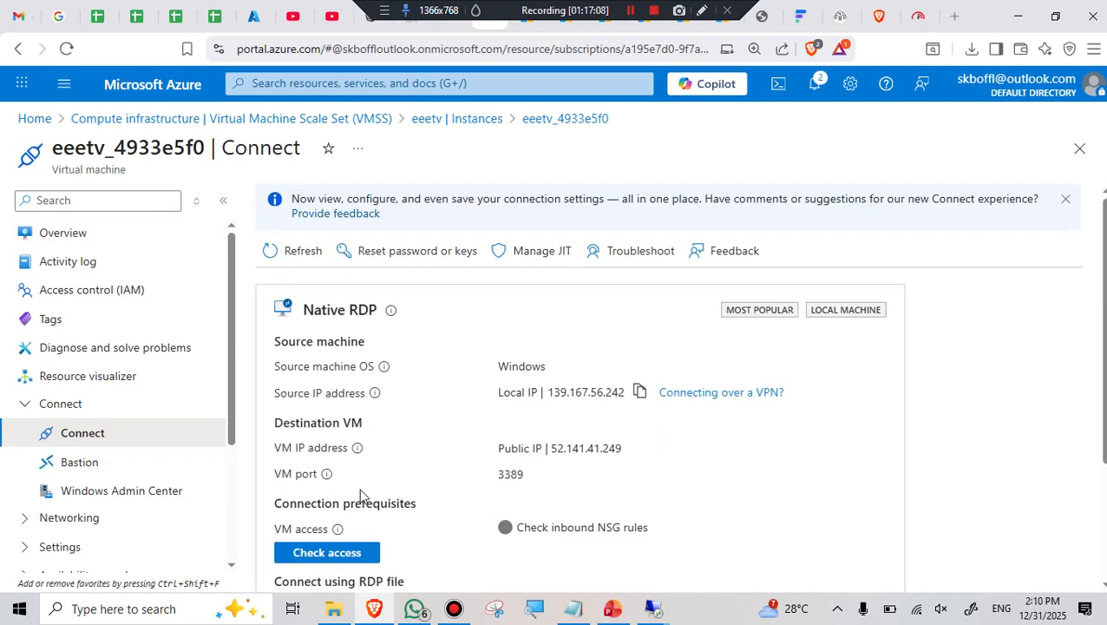
pyautogui.scroll(-2, 360, 494)
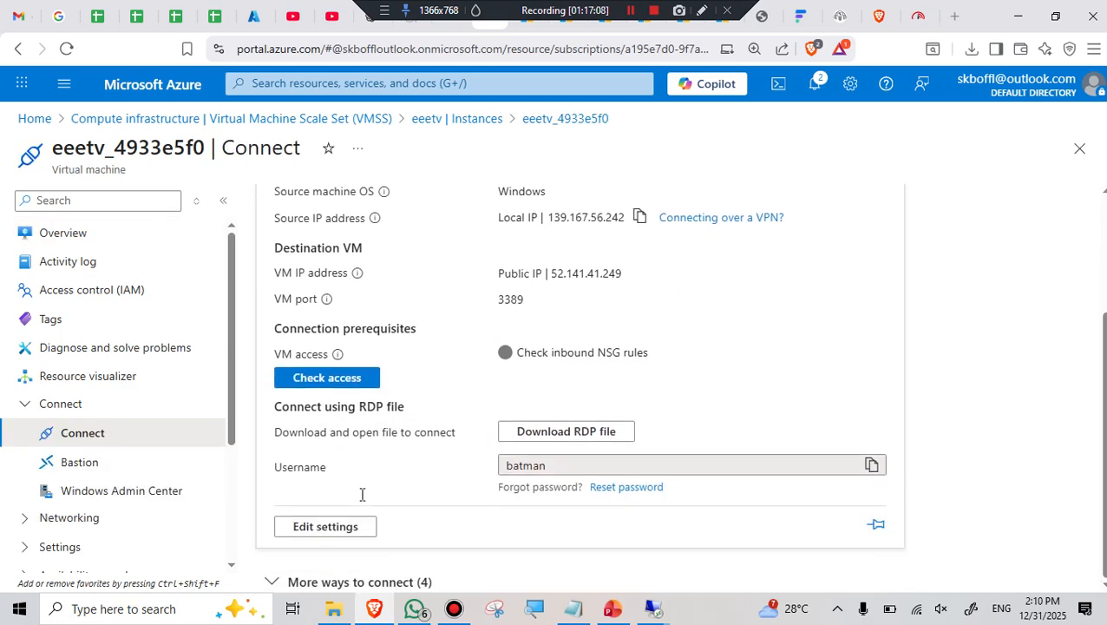
pyautogui.click(555, 433)
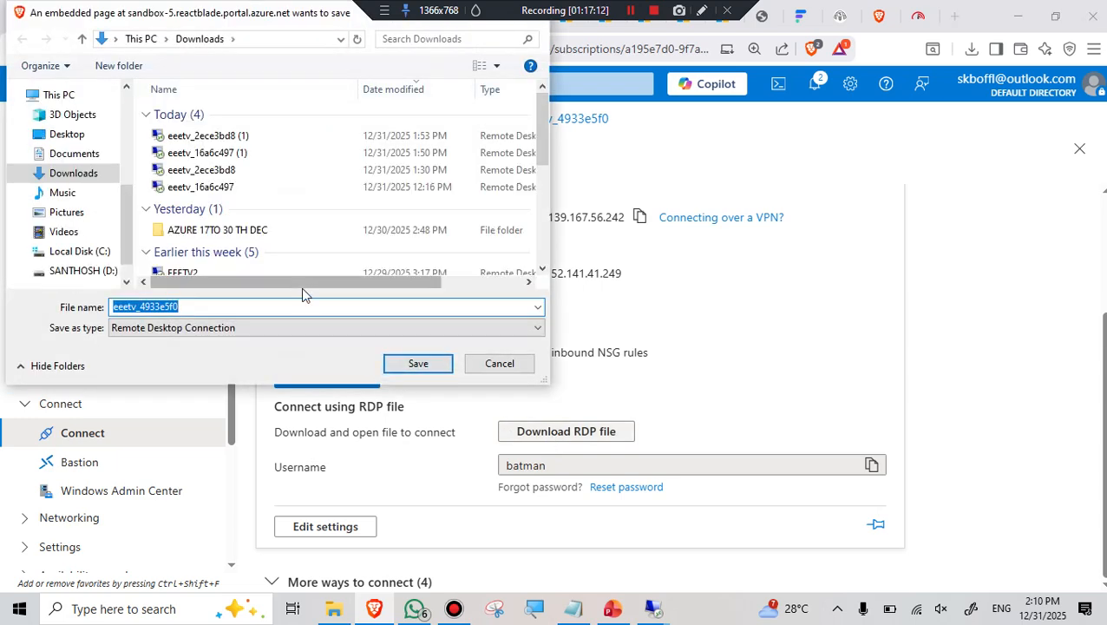
pyautogui.click(413, 364)
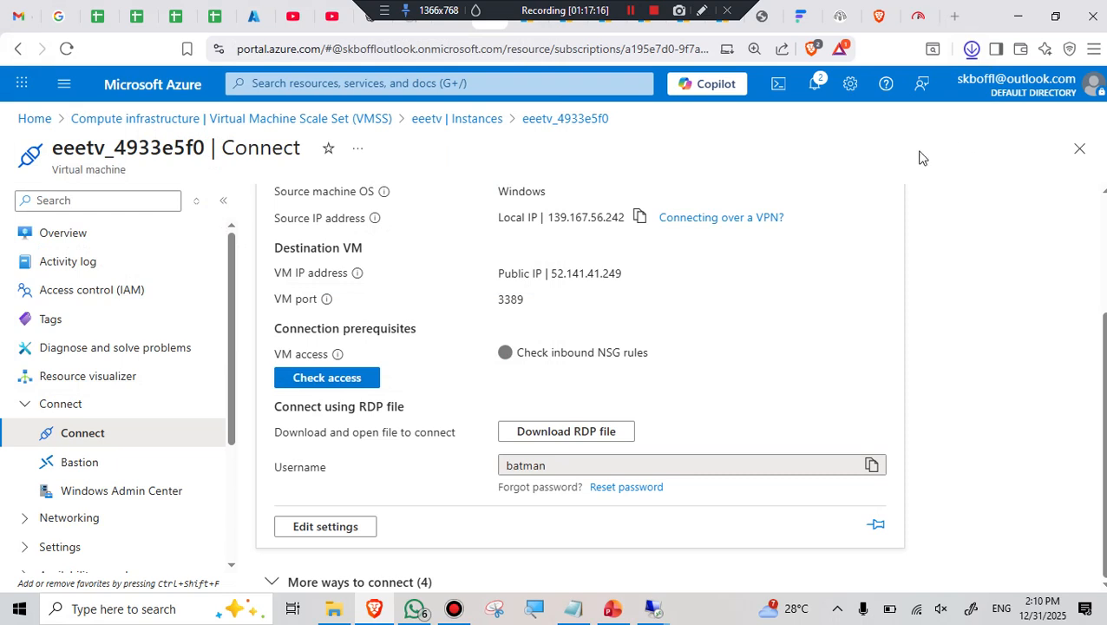
# Open eeetv_4933e5f0.rdp, enter the account password, and connect to the instance despite the certificate errors
pyautogui.click(971, 51)
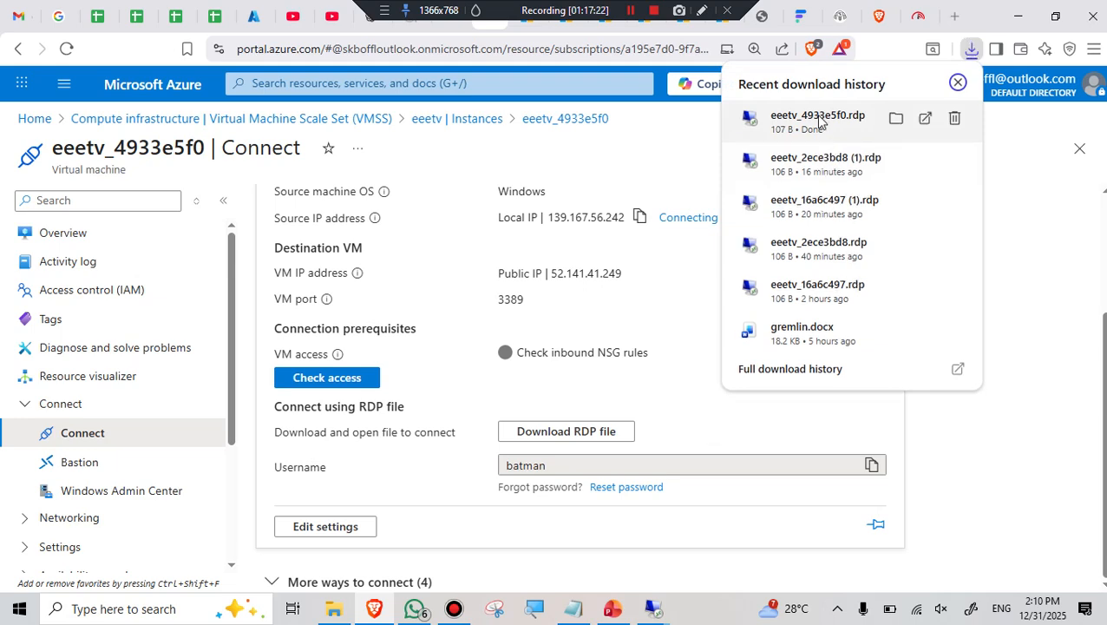
pyautogui.click(818, 118)
pyautogui.click(664, 392)
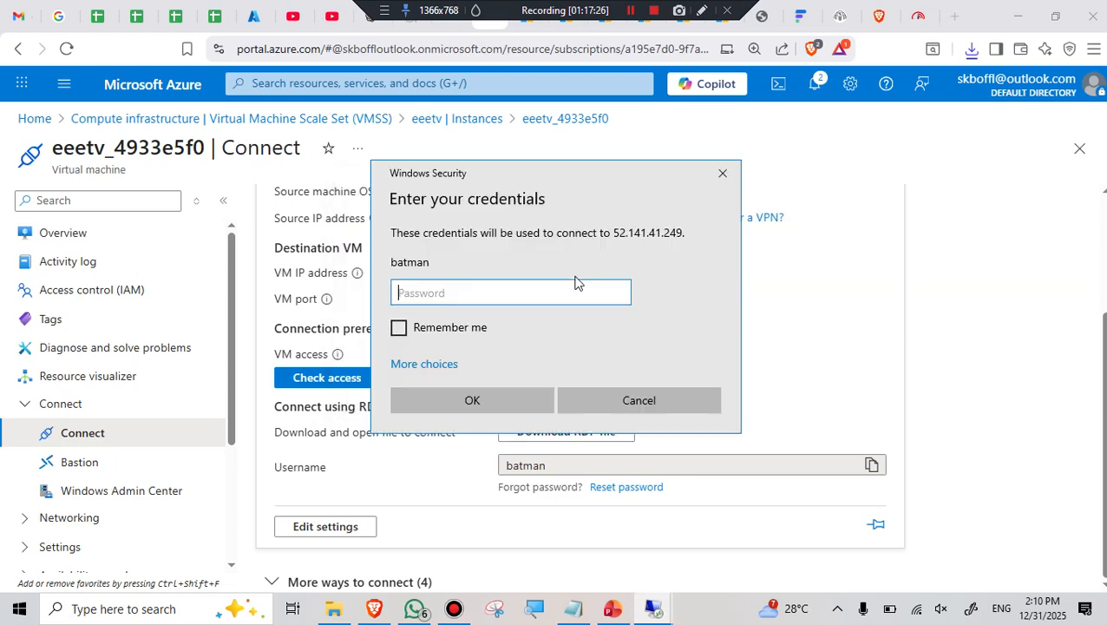
pyautogui.write('••••••••••••')
pyautogui.click(469, 403)
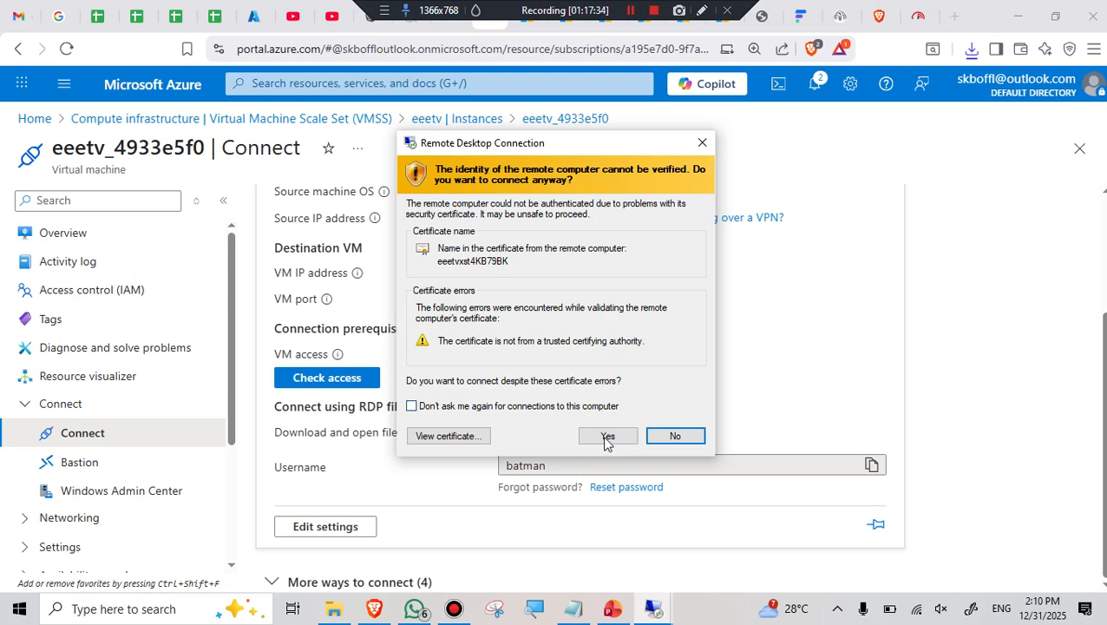
pyautogui.click(607, 437)
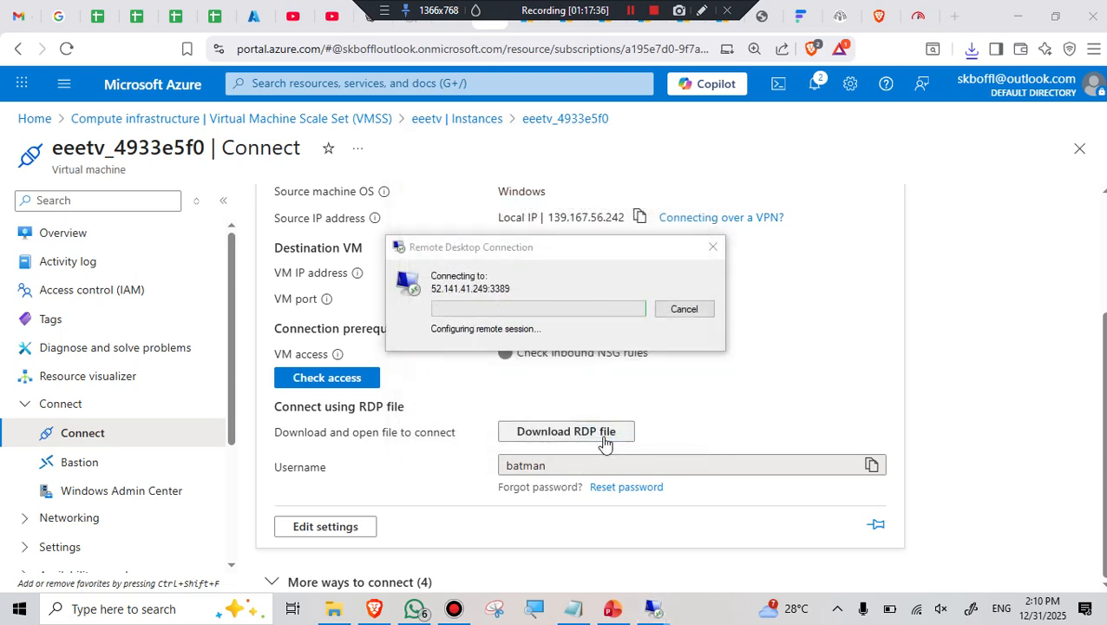
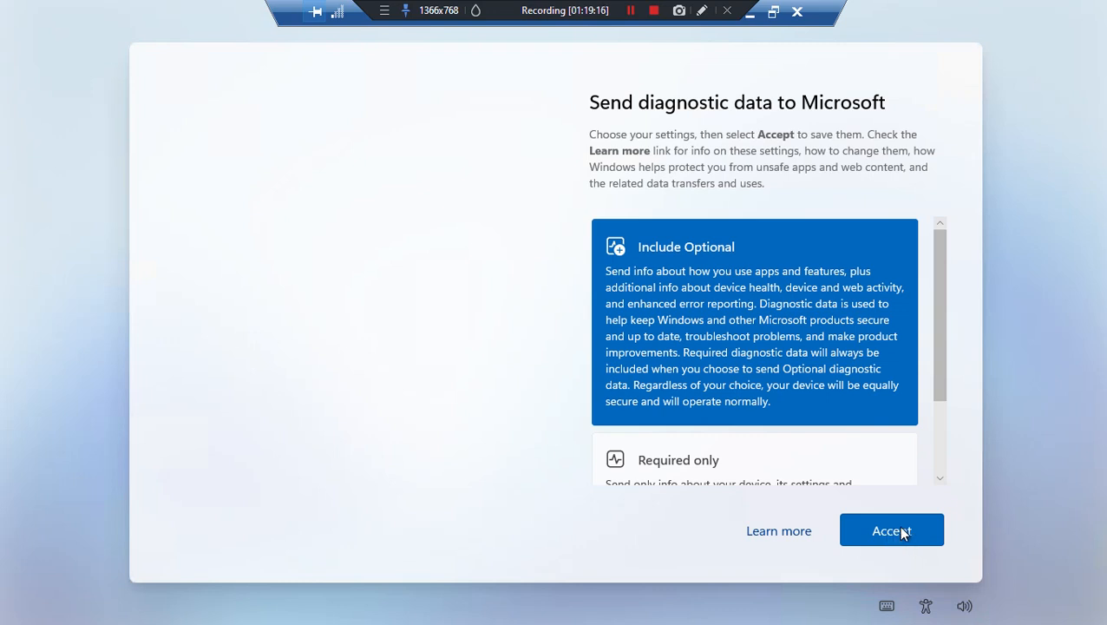
# Accept the optional diagnostic data setting on the remote machine, dismiss the Windows Admin Center notice, and minimize Server Manager
pyautogui.click(899, 535)
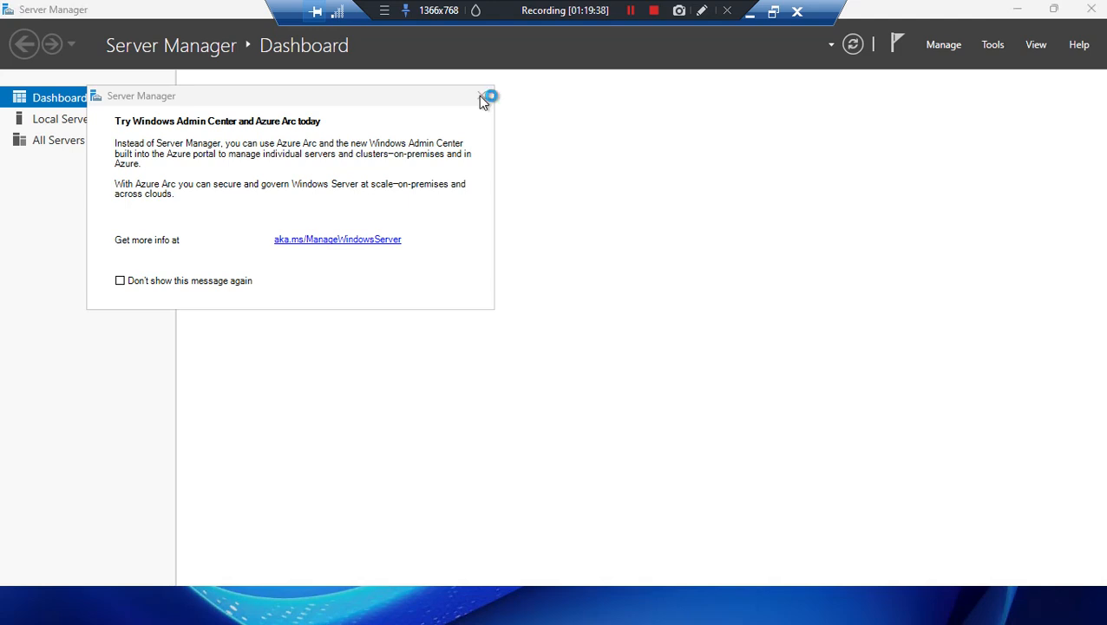
pyautogui.click(482, 97)
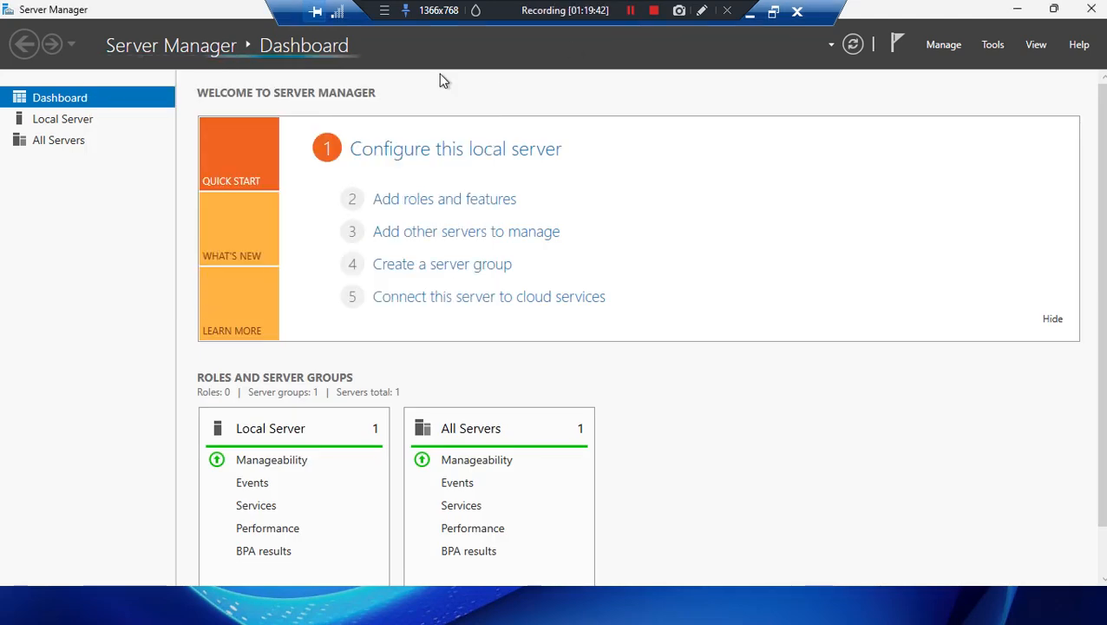
pyautogui.click(1017, 9)
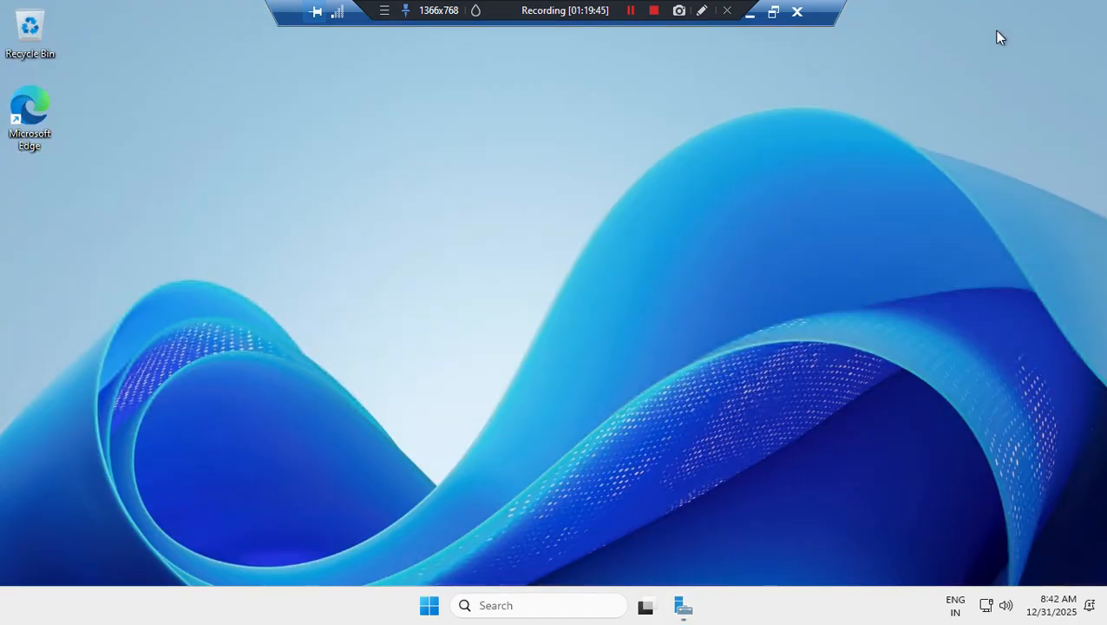
# Launch Microsoft Edge on the remote machine and complete its first-run setup without signing in or importing Google data, keeping the default theme
pyautogui.click(35, 117)
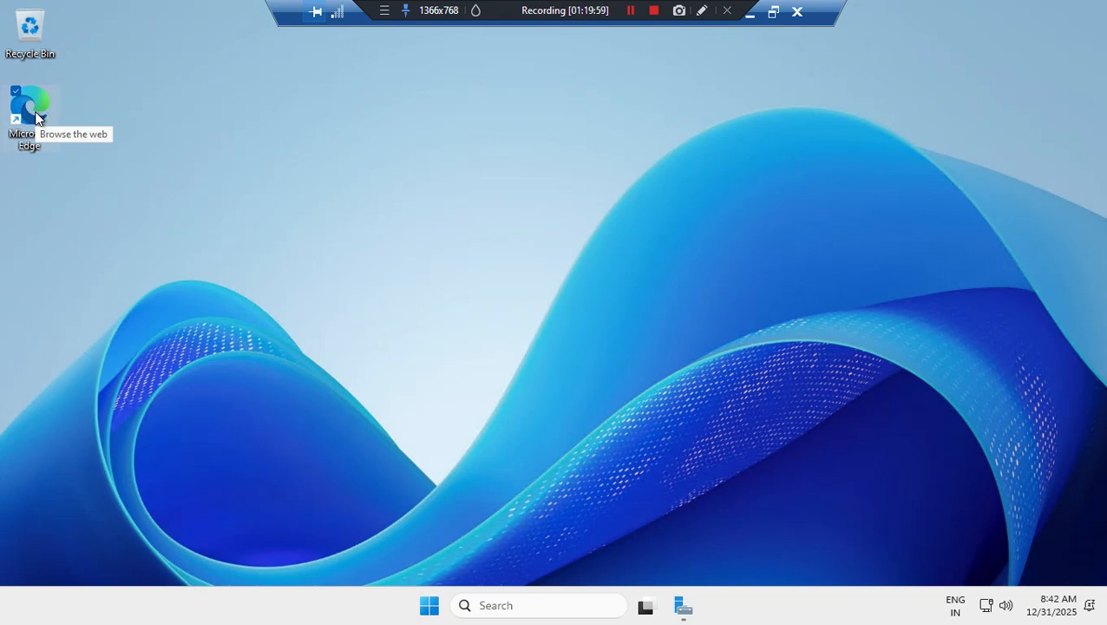
pyautogui.doubleClick(36, 116)
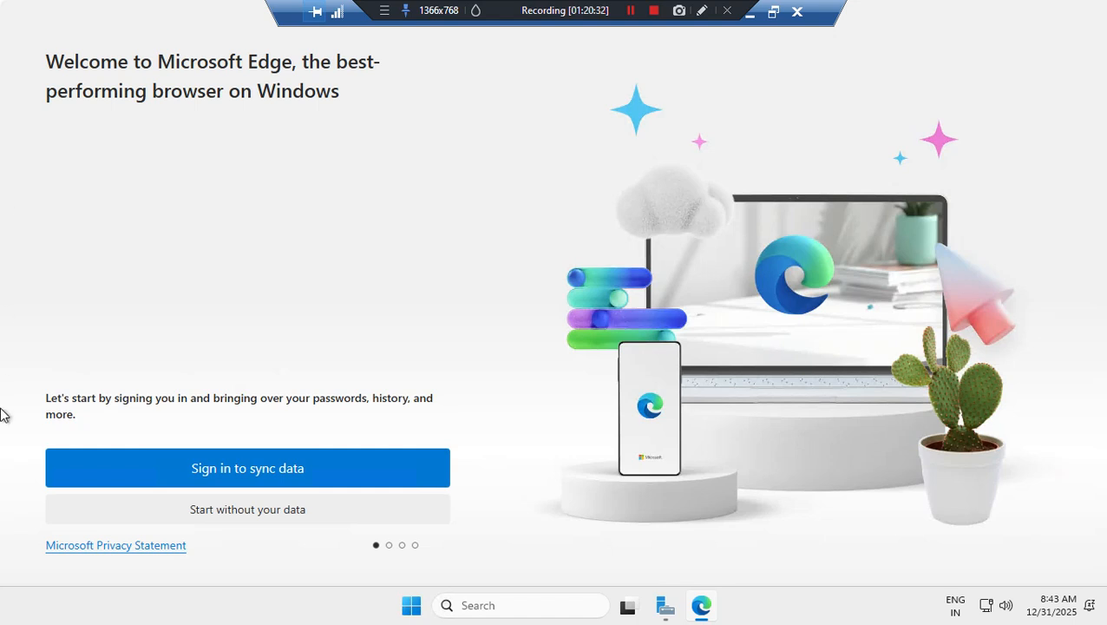
pyautogui.click(266, 512)
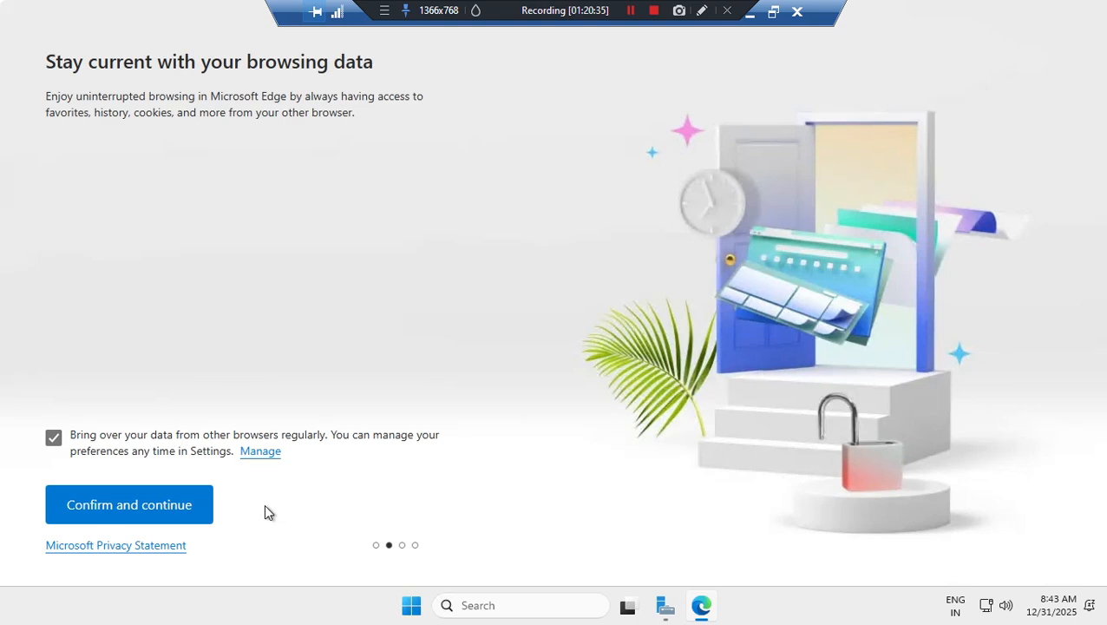
pyautogui.click(165, 511)
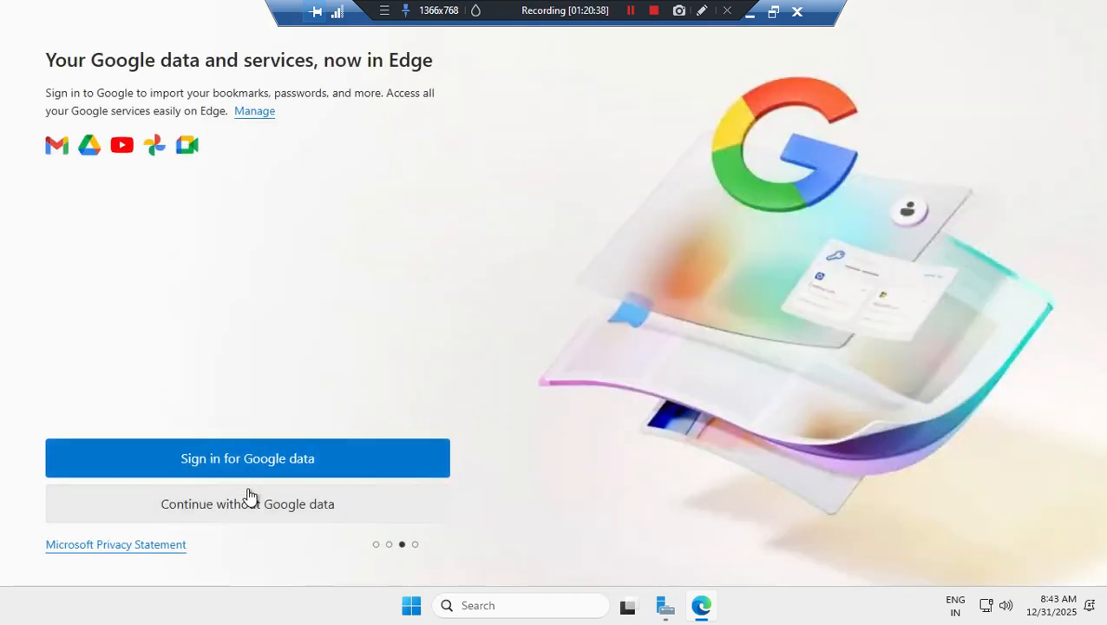
pyautogui.click(249, 503)
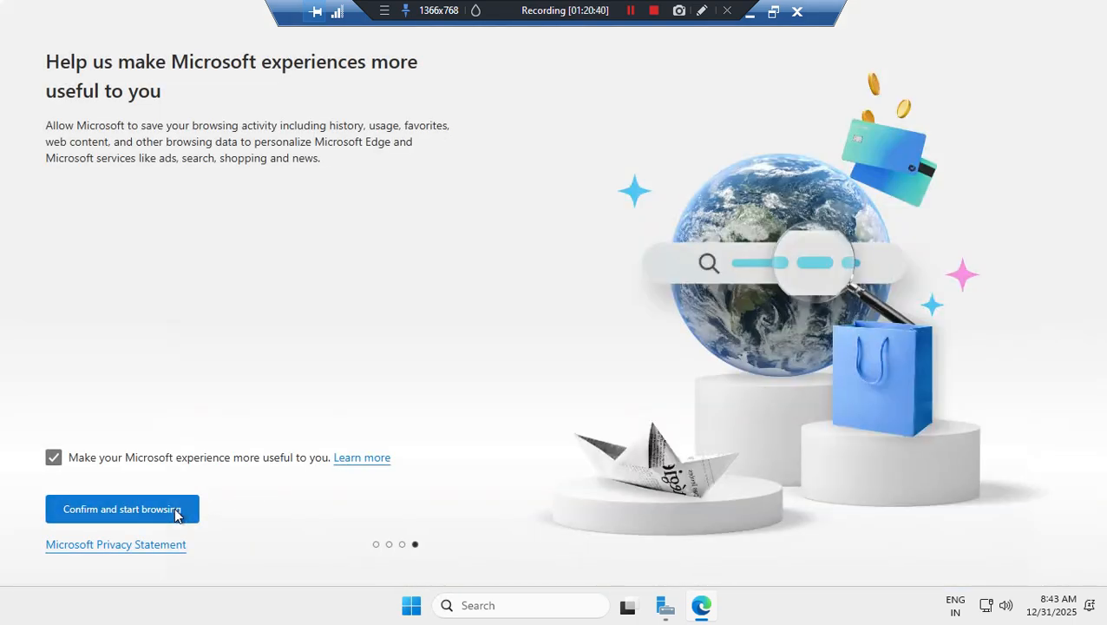
pyautogui.click(178, 511)
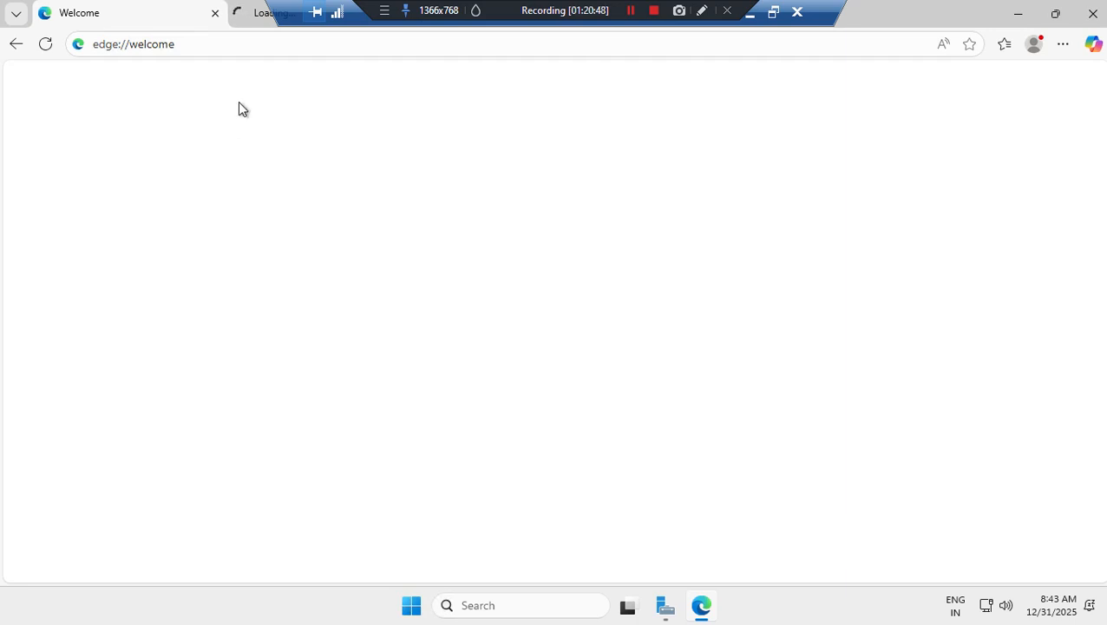
pyautogui.click(190, 43)
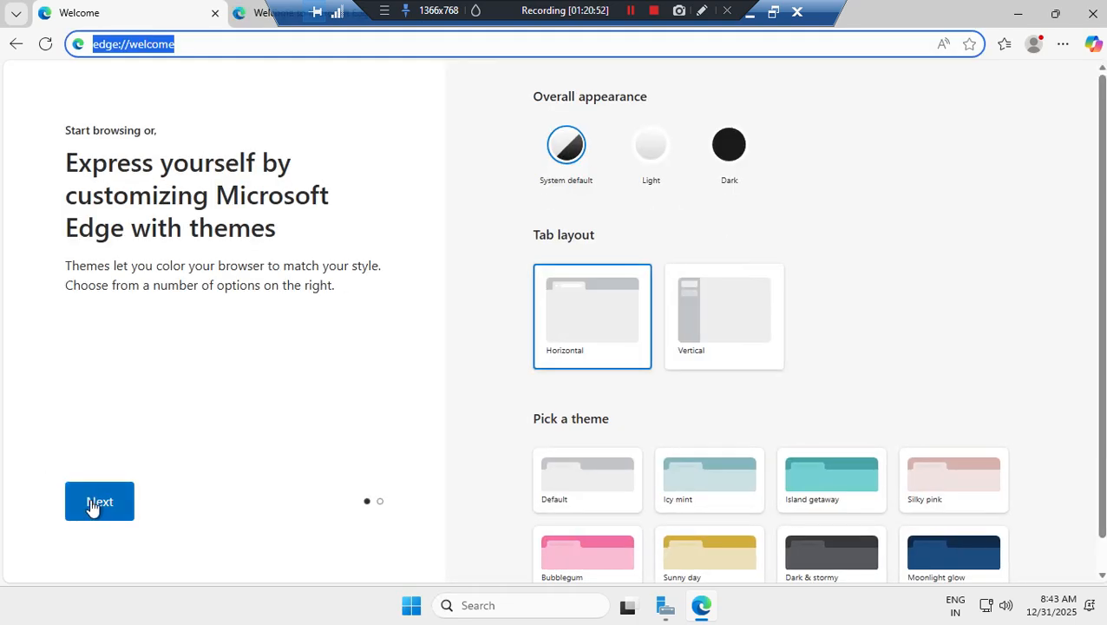
pyautogui.click(93, 507)
pyautogui.click(93, 513)
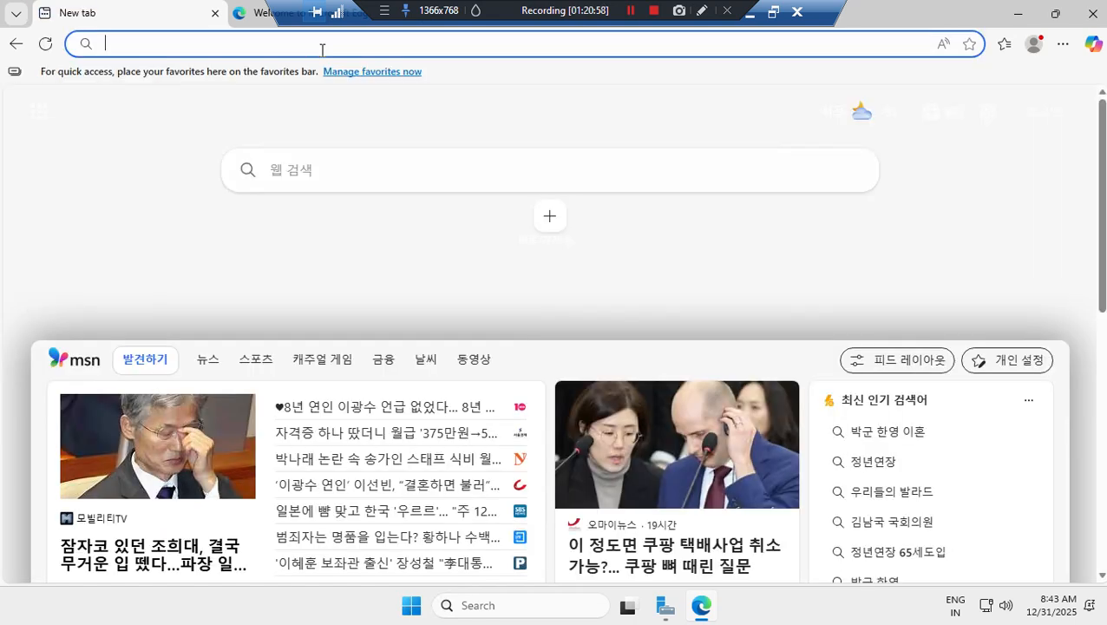
# Search the web for "heavy load software download"
pyautogui.write('heavy ')
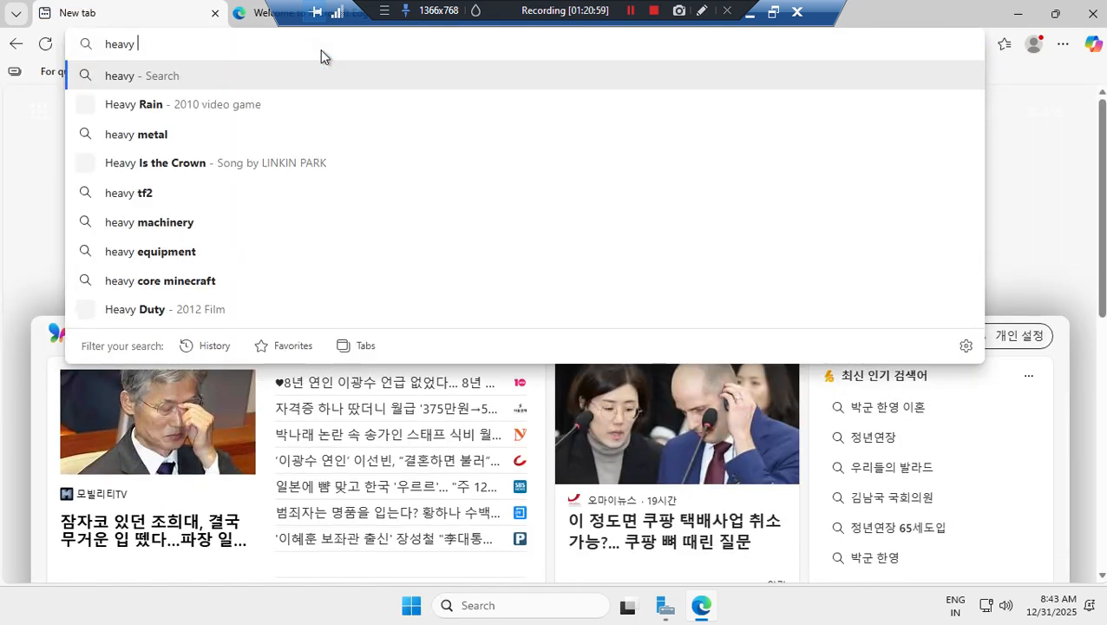
pyautogui.write('load soft')
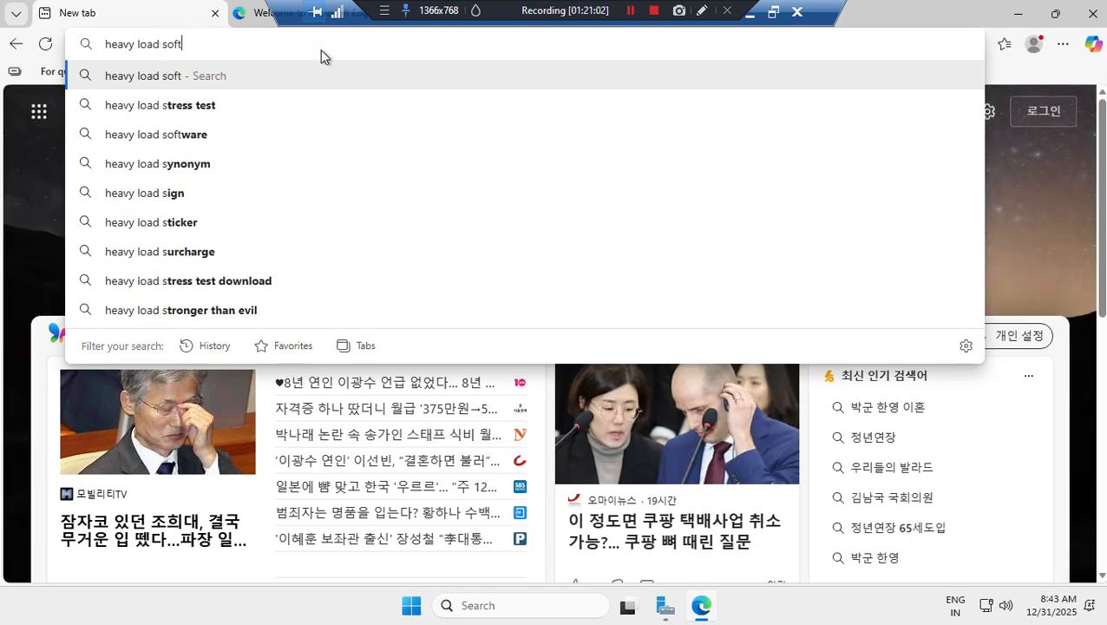
pyautogui.write('ware')
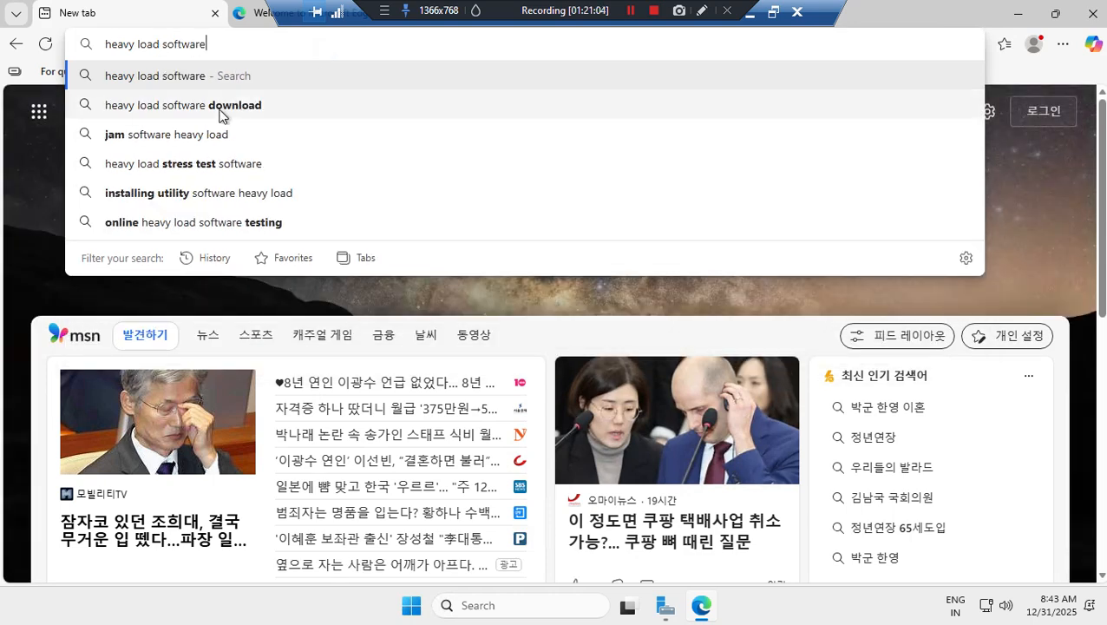
pyautogui.press('Down')
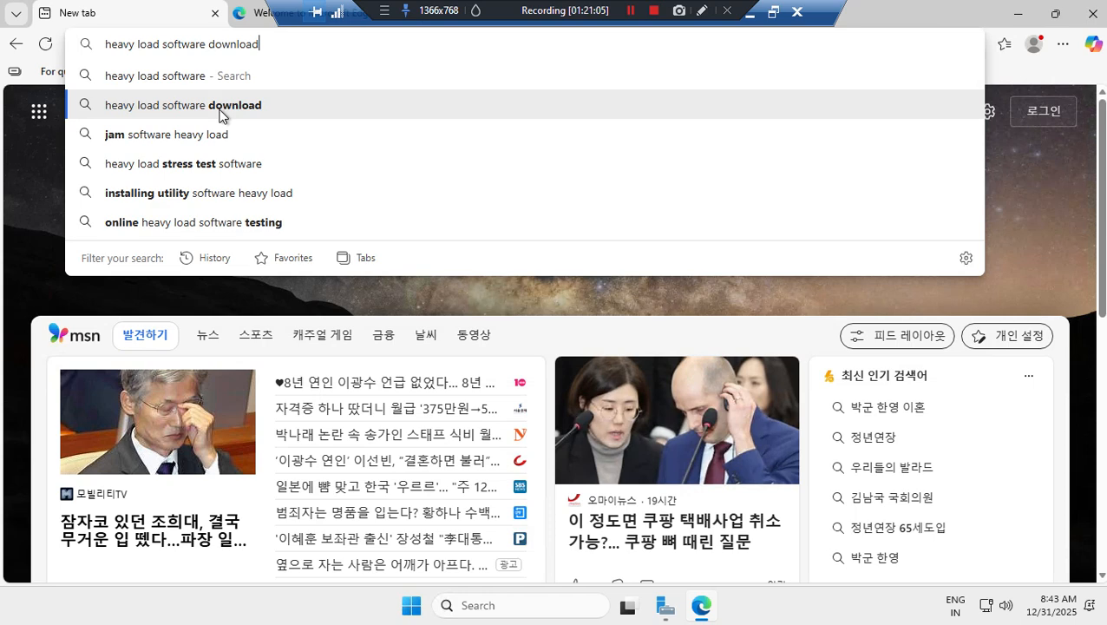
pyautogui.press('Return')
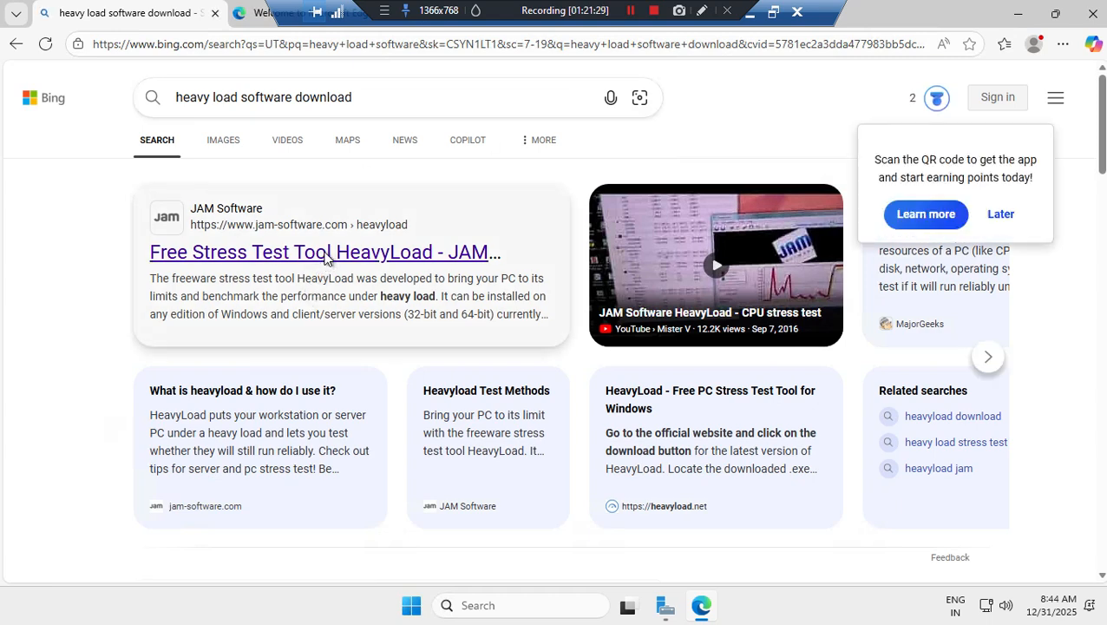
# Open JAM Software's HeavyLoad page and download the HeavyLoad-x64-Setup.exe installer
pyautogui.click(326, 253)
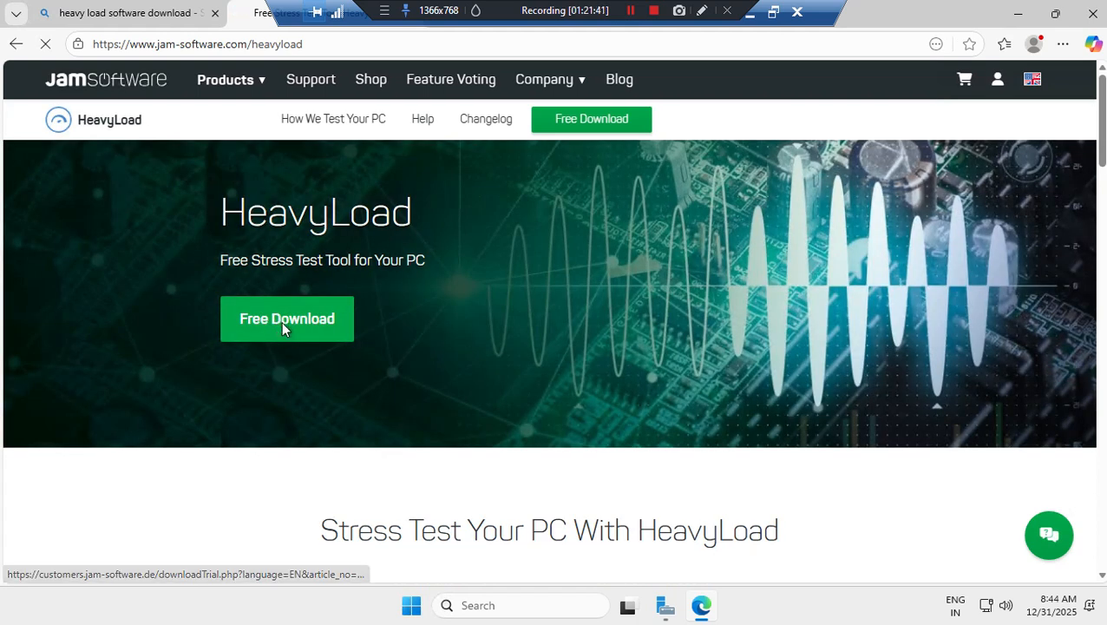
pyautogui.click(281, 321)
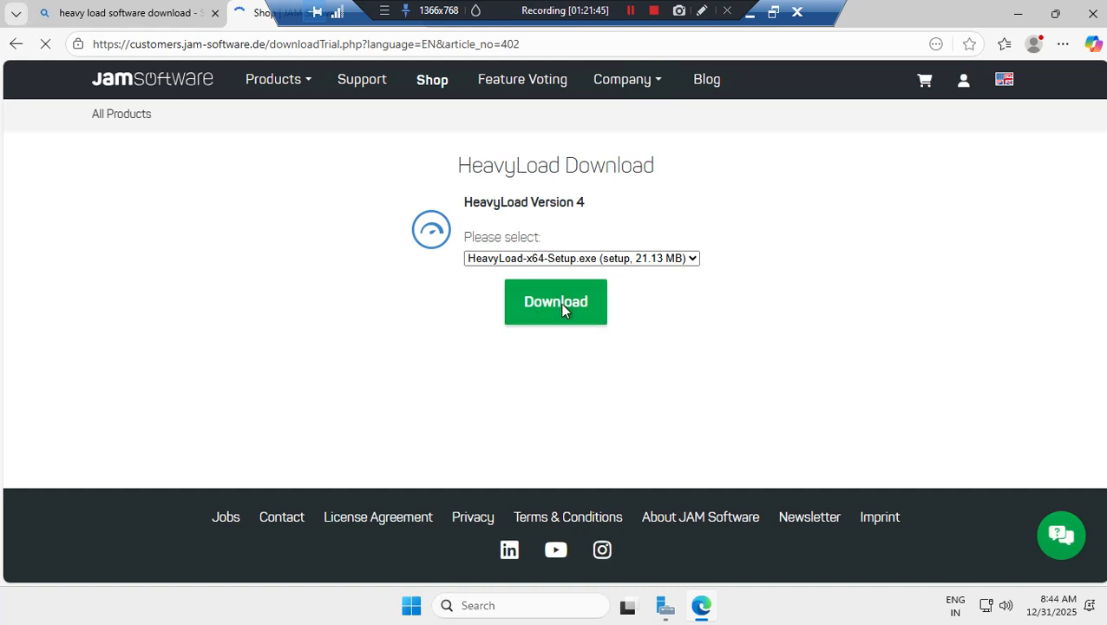
pyautogui.click(561, 305)
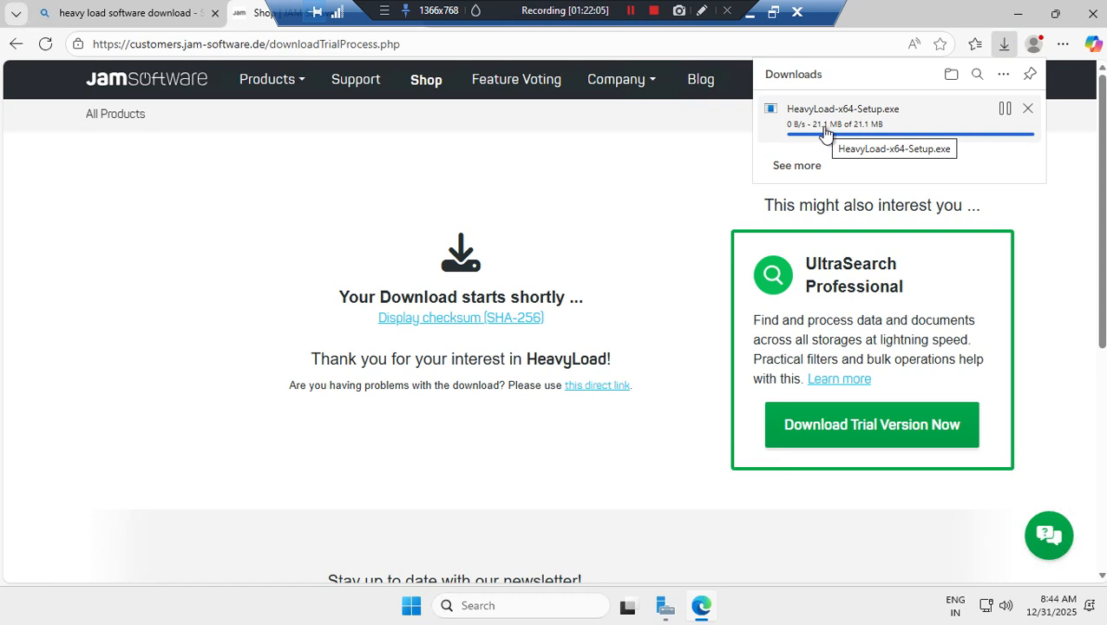
# Install HeavyLoad in English with the license accepted and the default destination folder, launching it when setup finishes
pyautogui.click(804, 124)
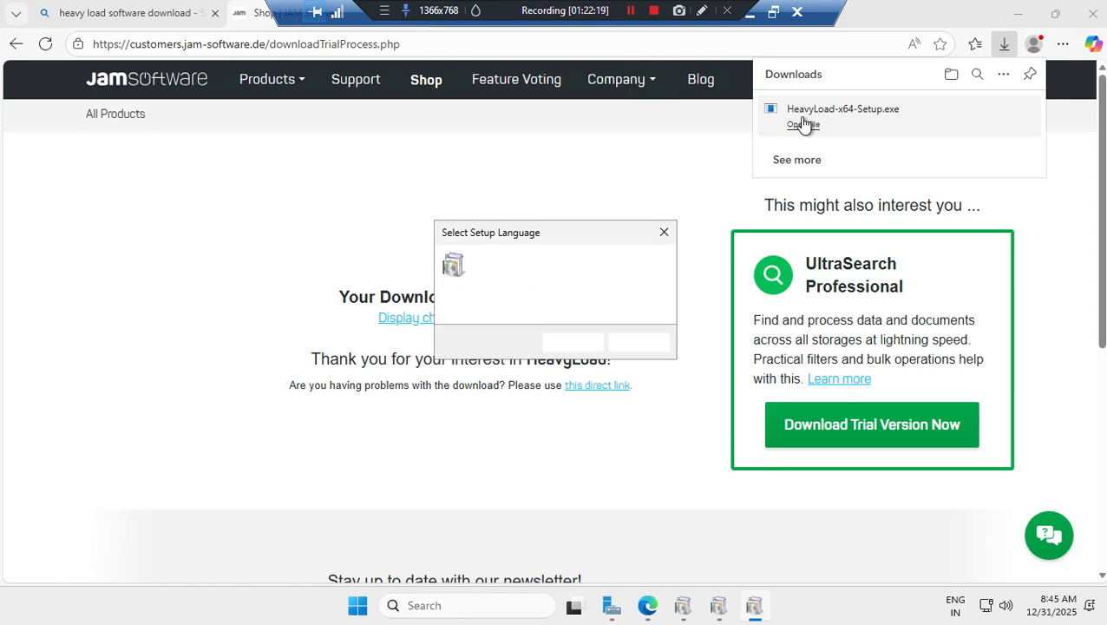
pyautogui.click(571, 344)
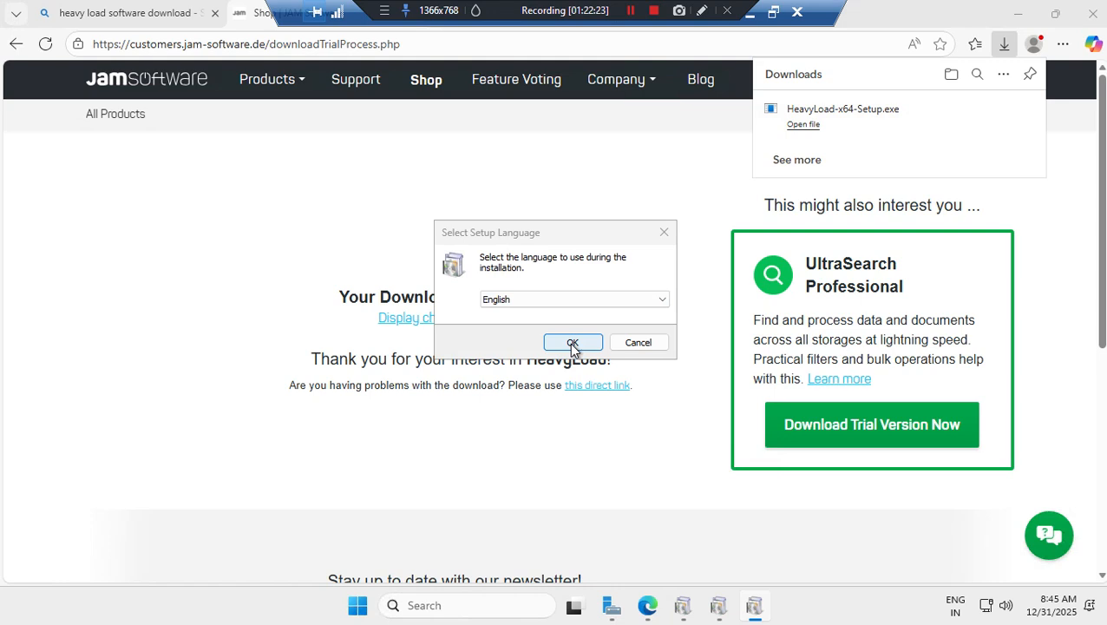
pyautogui.click(391, 382)
pyautogui.click(651, 433)
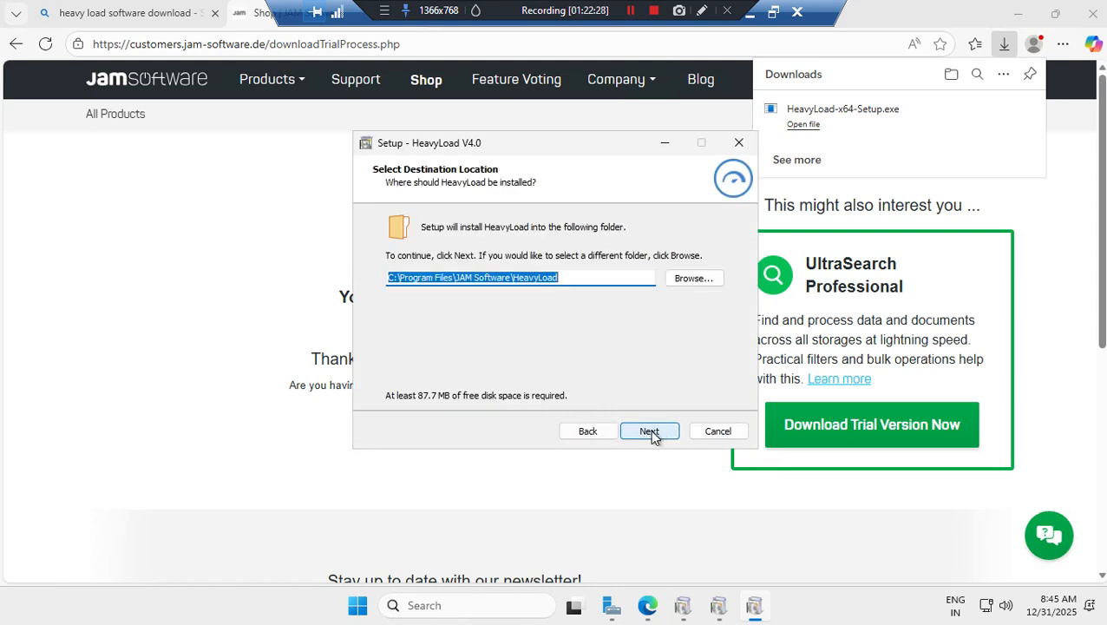
pyautogui.click(651, 432)
pyautogui.click(651, 431)
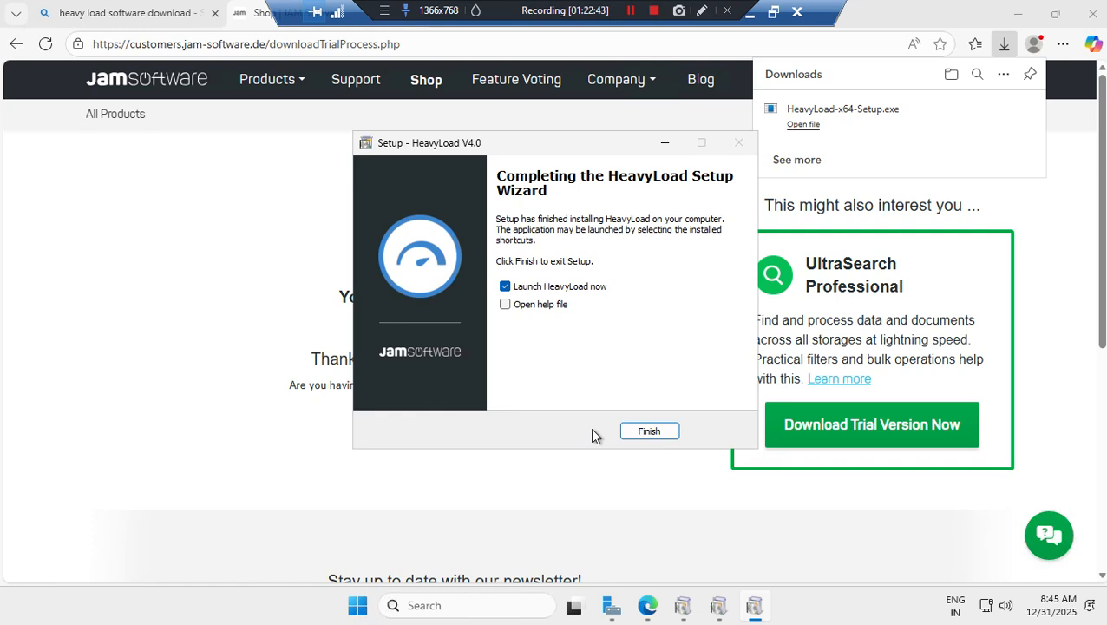
pyautogui.click(648, 434)
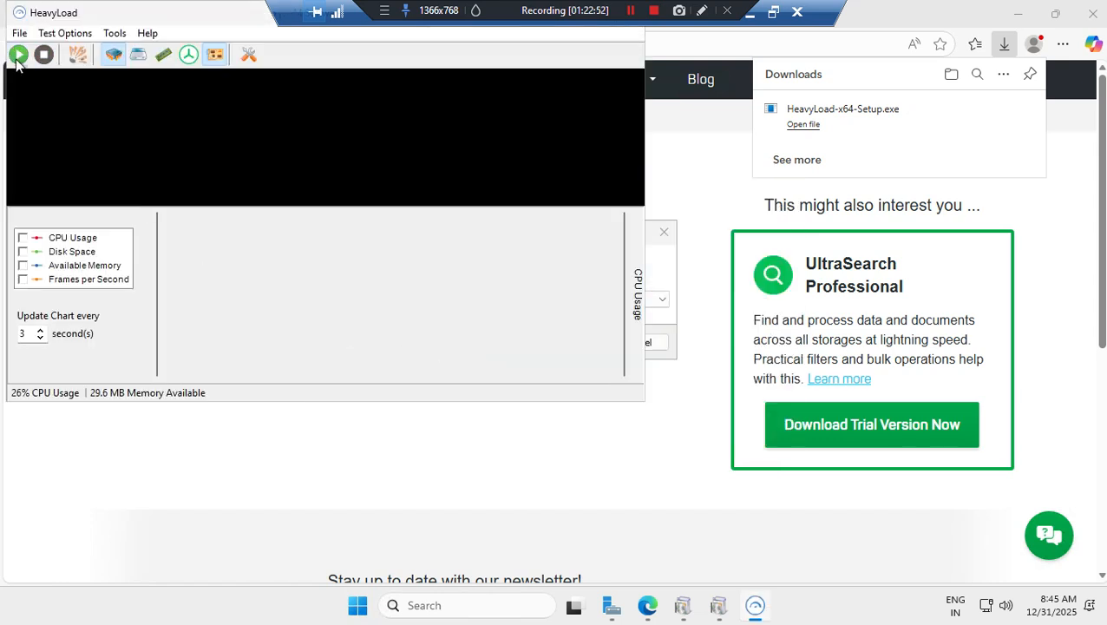
# Start the HeavyLoad stress test on the remote machine and minimize the remote desktop session
pyautogui.click(18, 55)
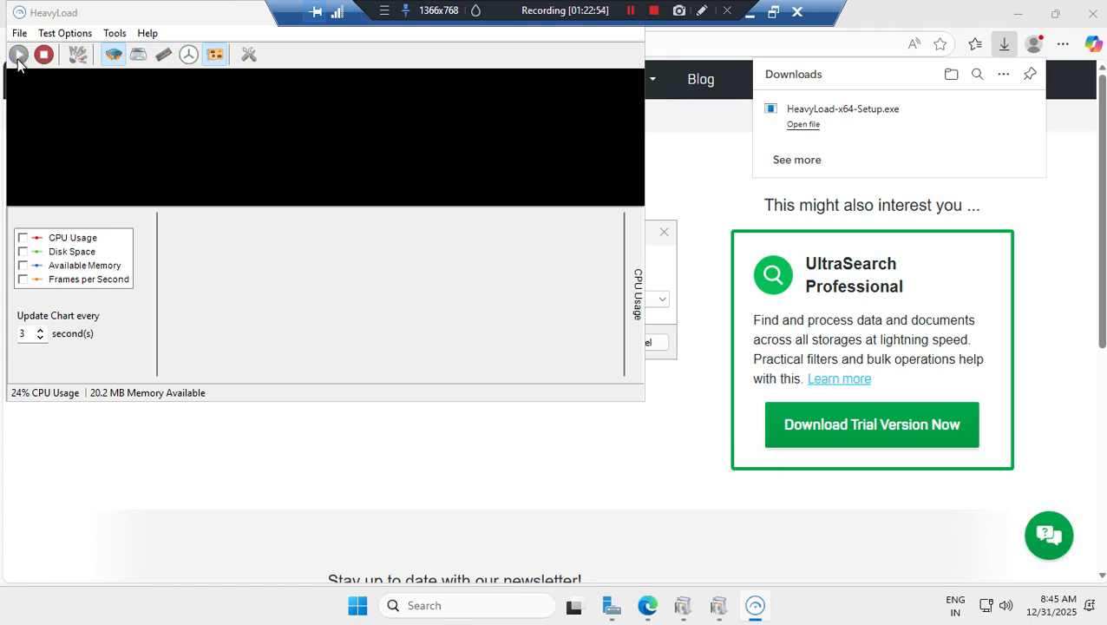
pyautogui.click(258, 206)
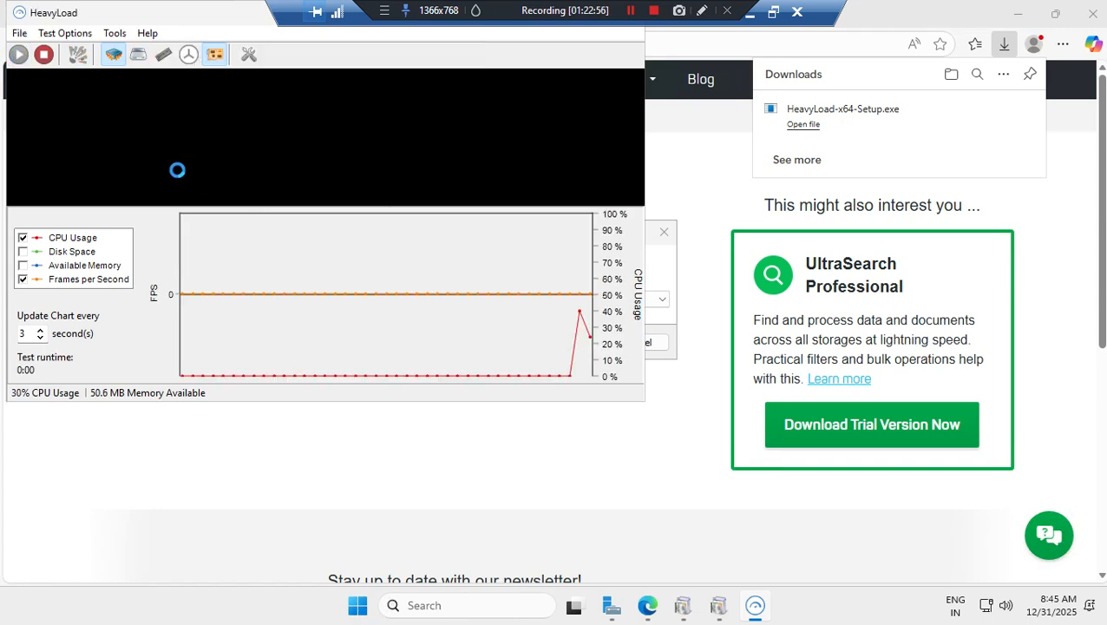
pyautogui.click(749, 13)
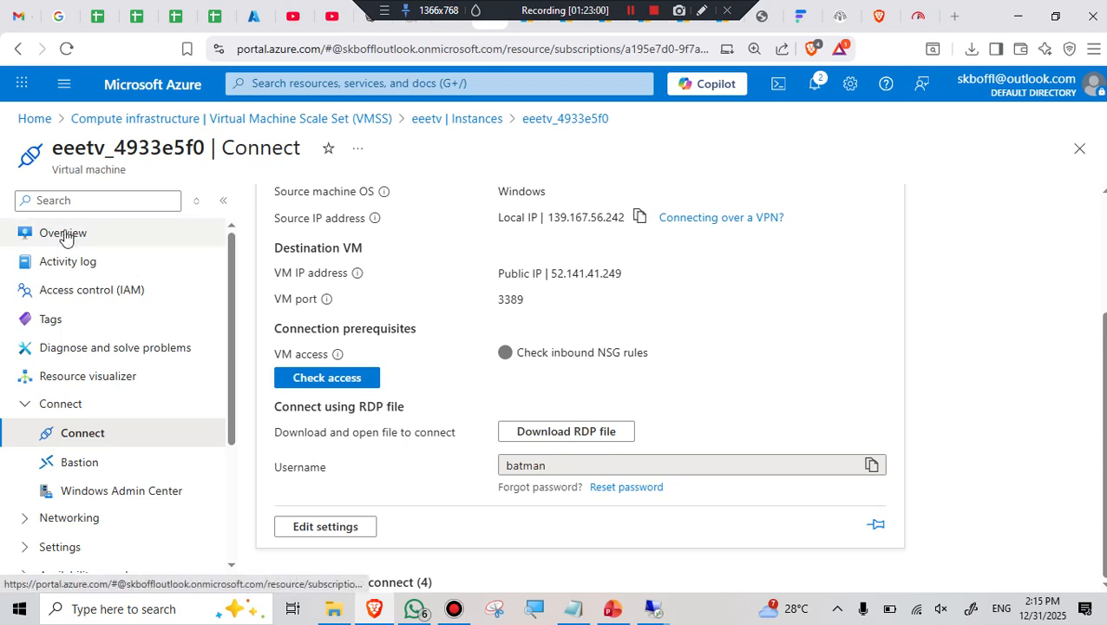
# Open the eeetv scale set from the scale set list and view its instances
pyautogui.click(104, 120)
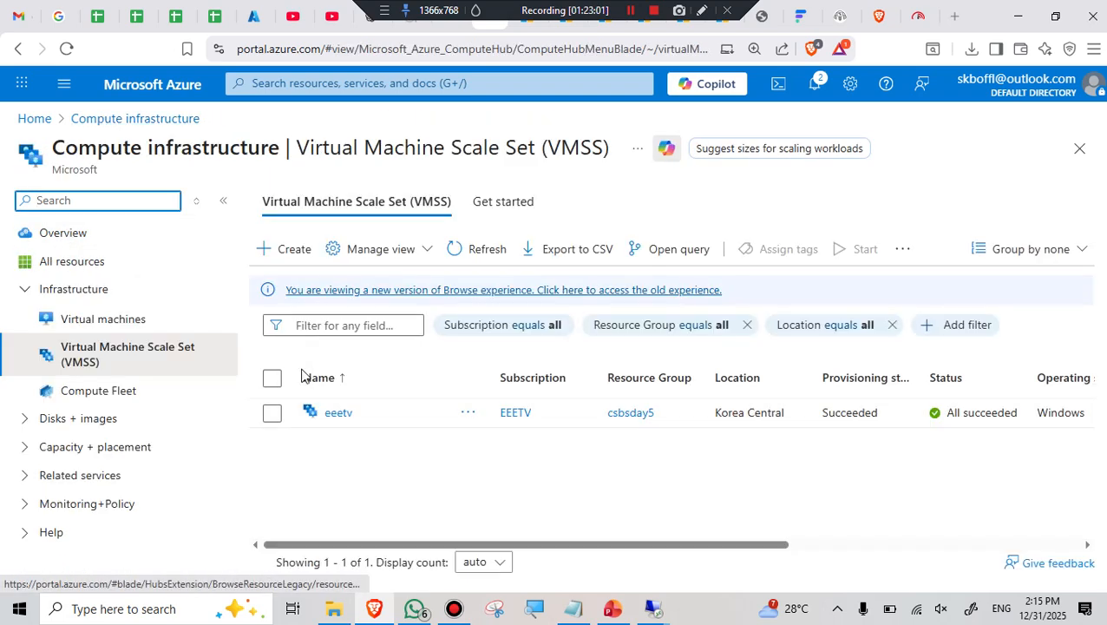
pyautogui.click(350, 417)
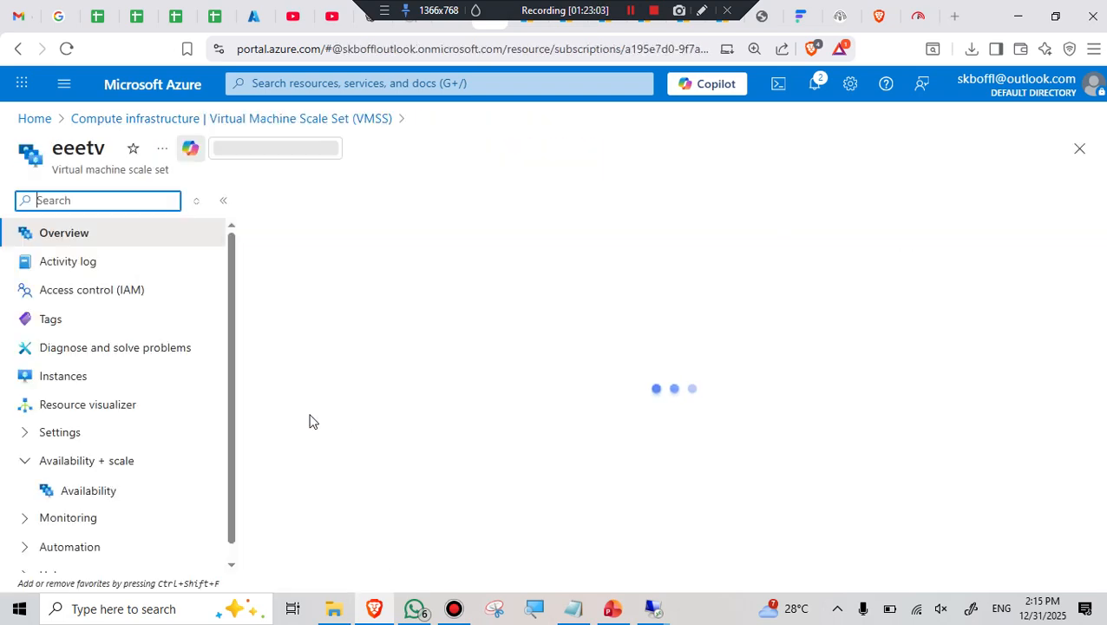
pyautogui.click(72, 377)
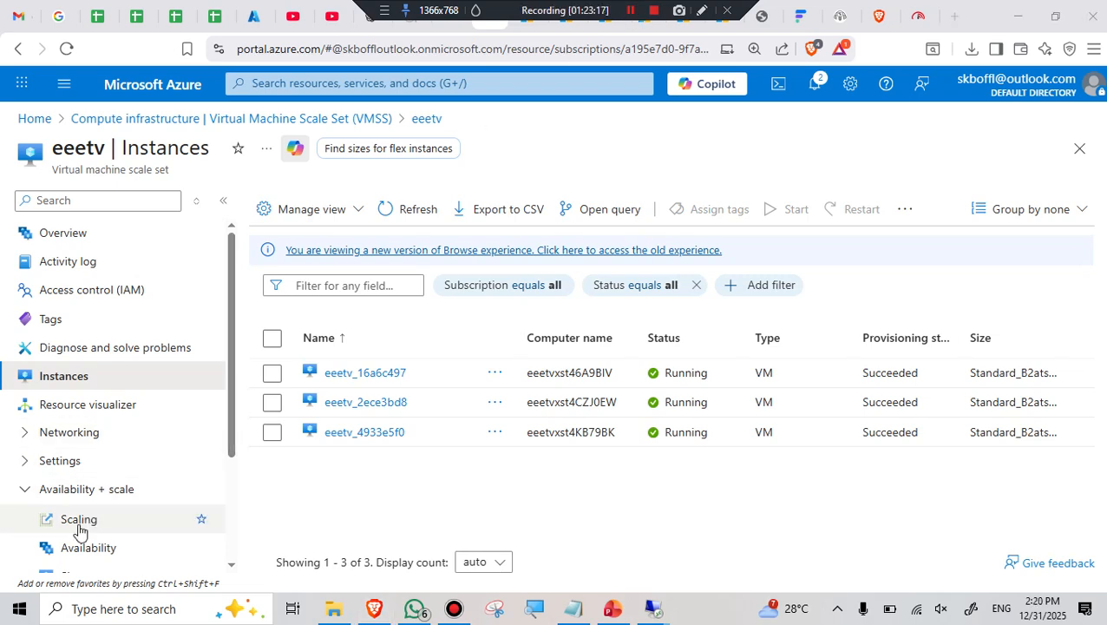
# Set the scale-out rule's CPU threshold to 50 in eeetv's custom autoscale condition and save the scaling configuration
pyautogui.click(80, 520)
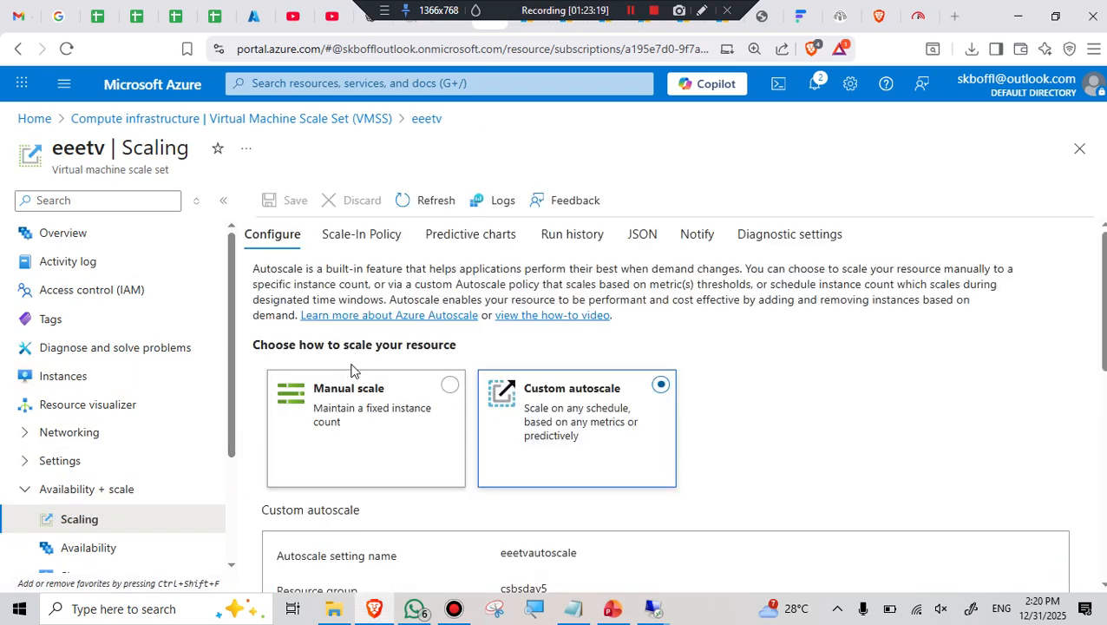
pyautogui.scroll(-5, 724, 415)
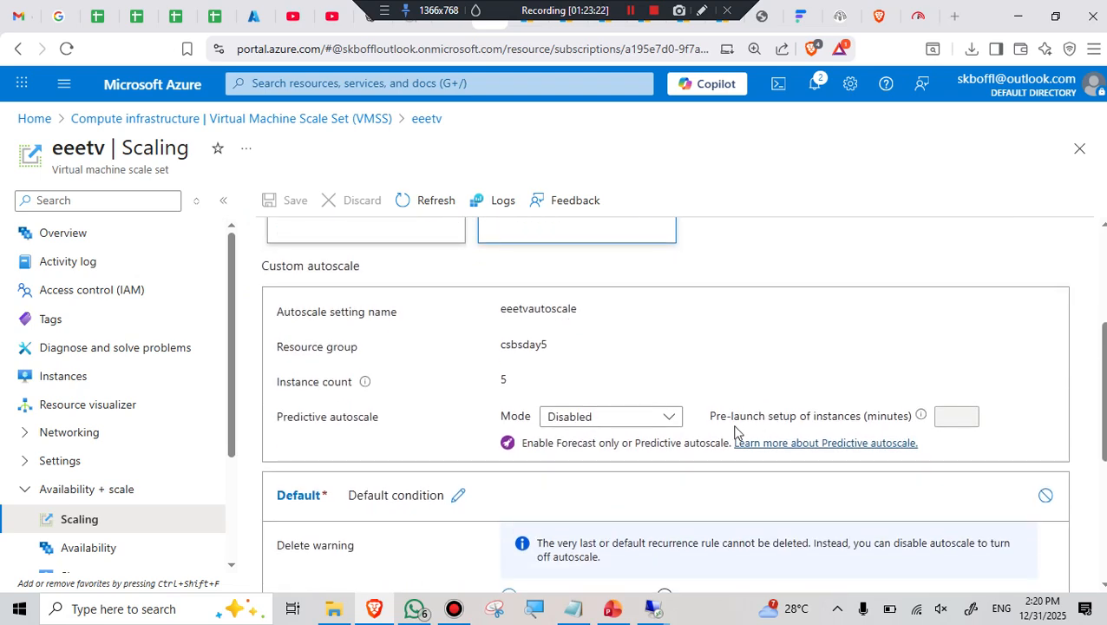
pyautogui.scroll(-2, 733, 438)
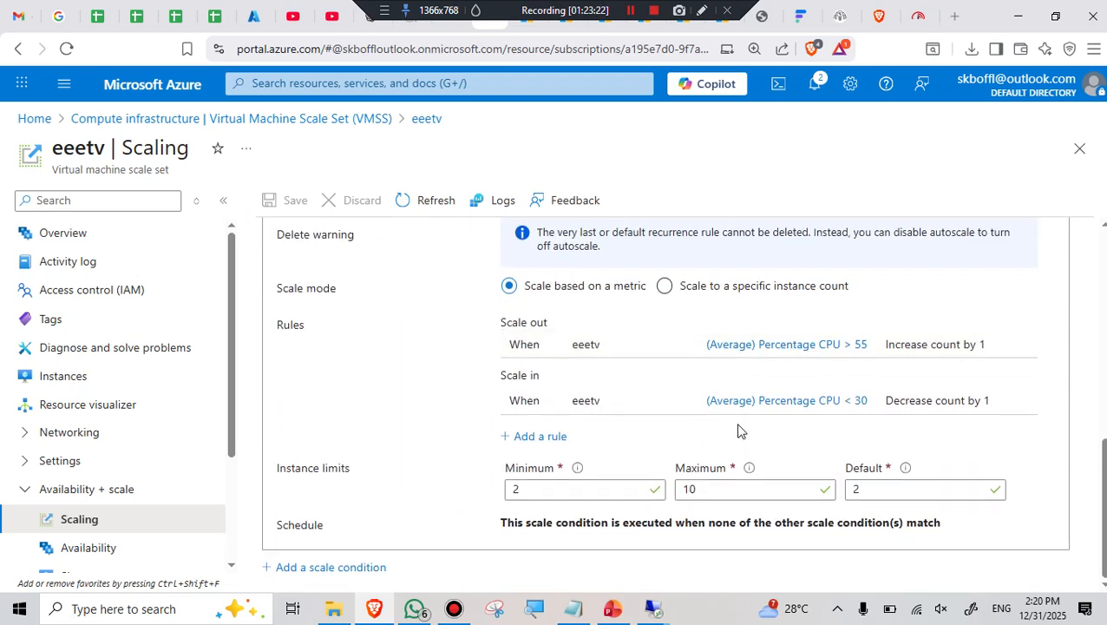
pyautogui.click(816, 348)
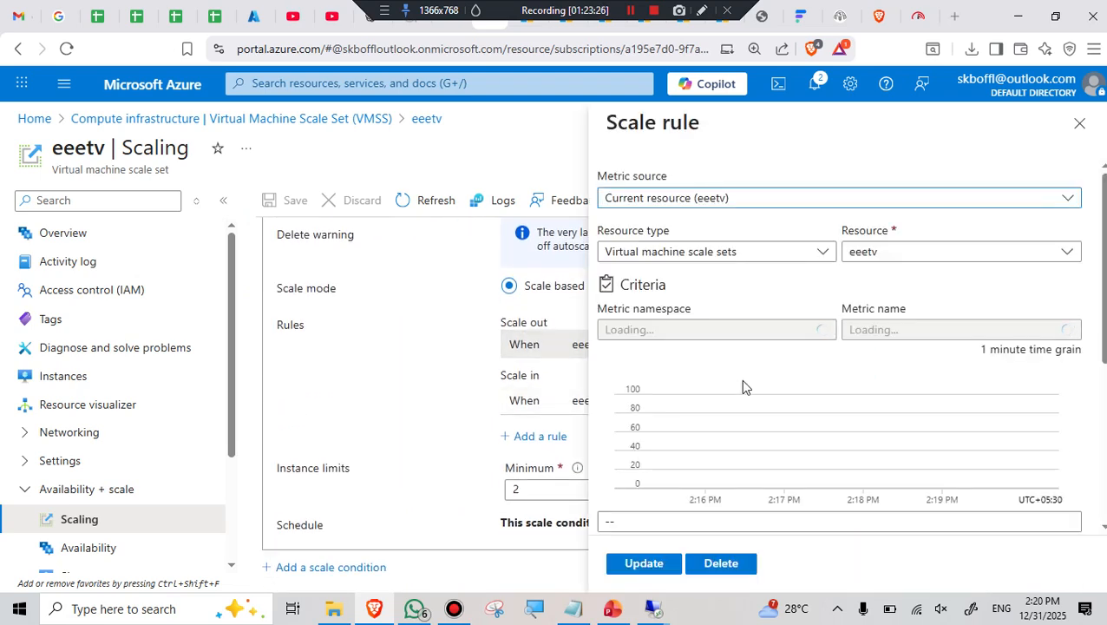
pyautogui.scroll(-3, 742, 390)
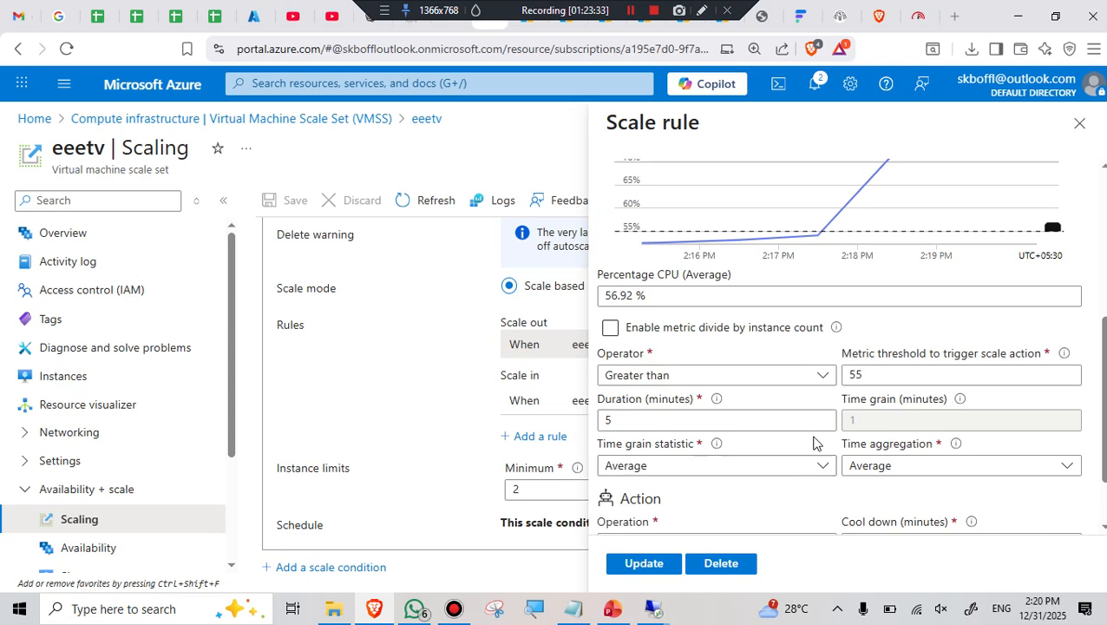
pyautogui.click(872, 374)
pyautogui.moveTo(872, 374); pyautogui.dragTo(845, 380)
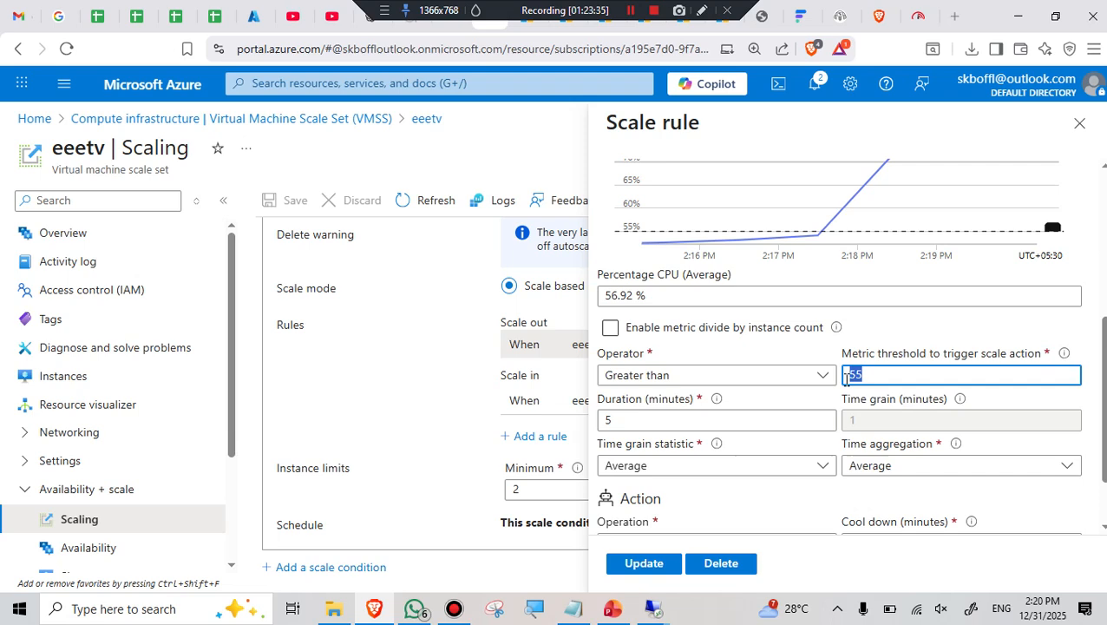
pyautogui.write('50')
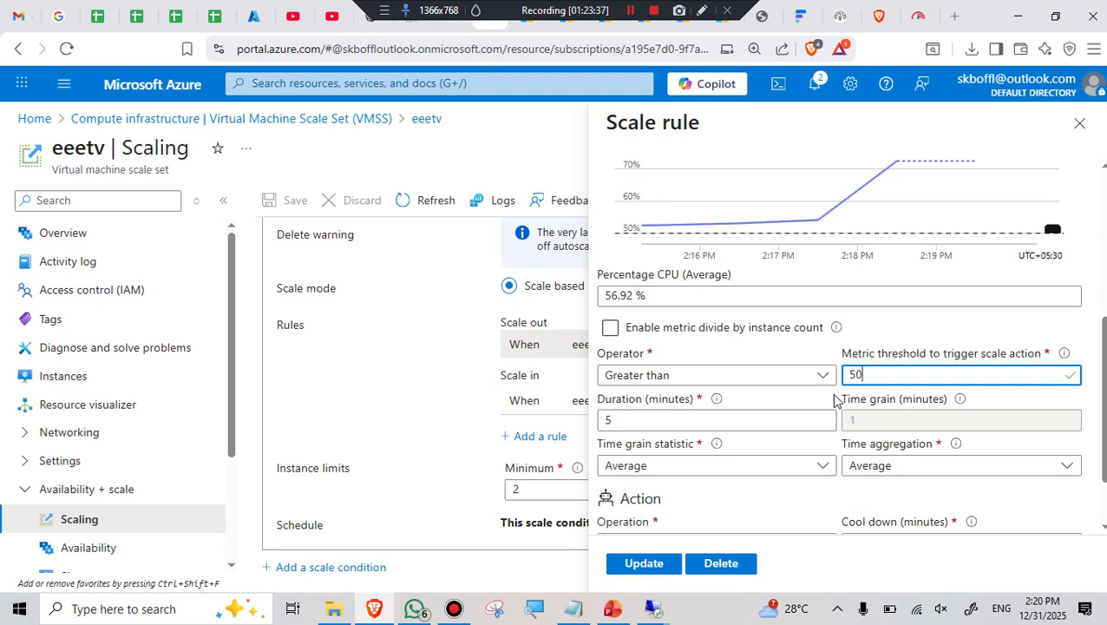
pyautogui.scroll(-1, 773, 463)
pyautogui.click(643, 564)
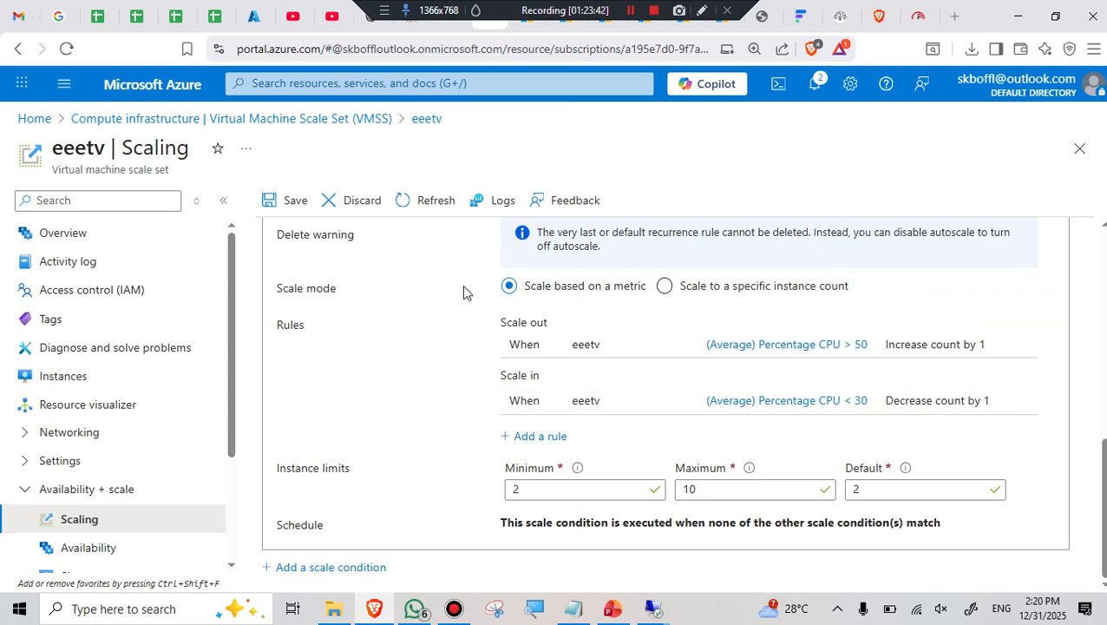
pyautogui.click(280, 201)
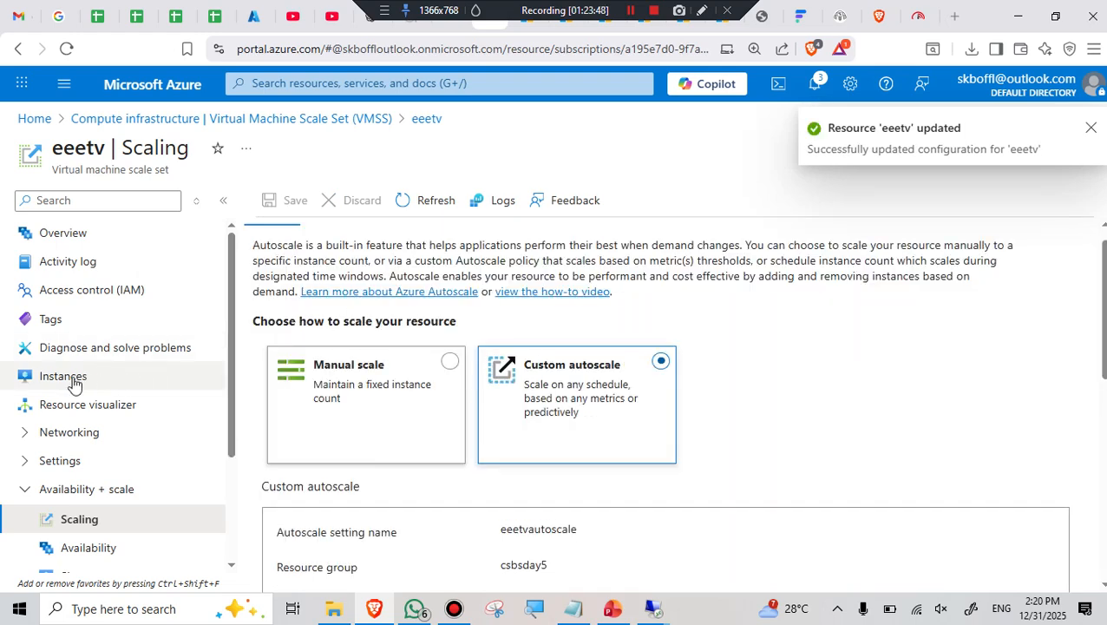
# Reload eeetv's instances page and check whether autoscaling has added instances
pyautogui.click(71, 383)
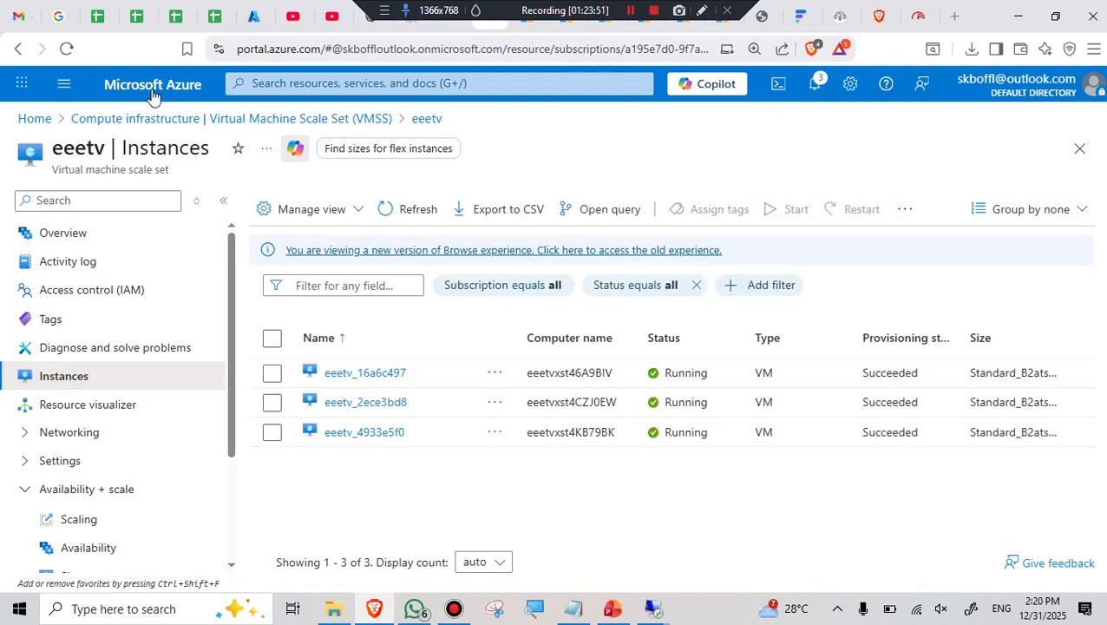
pyautogui.click(67, 48)
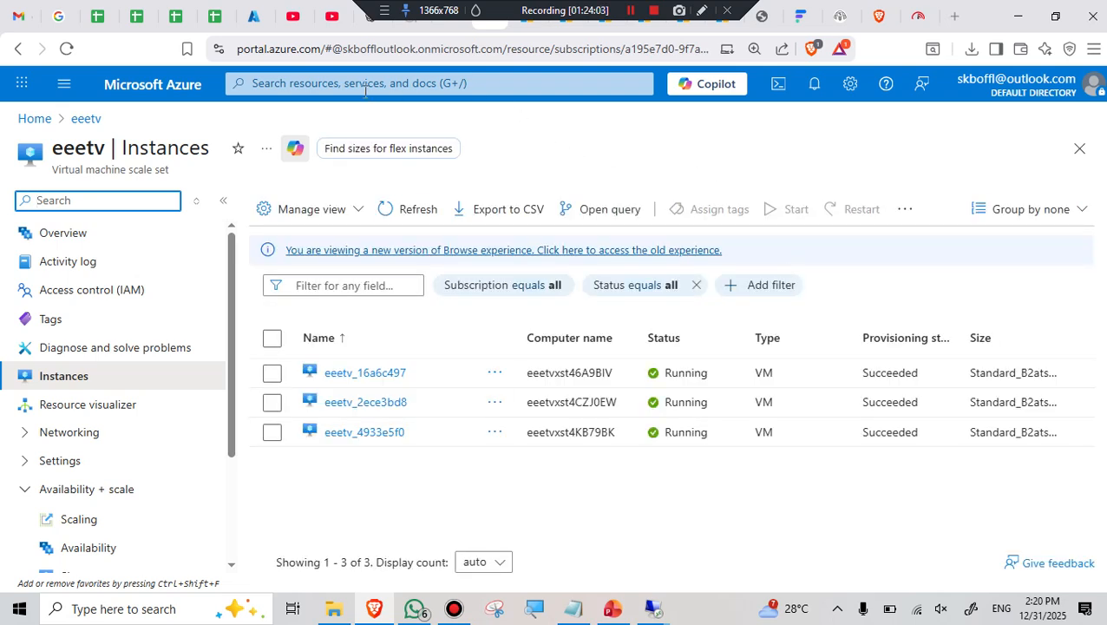
pyautogui.click(628, 16)
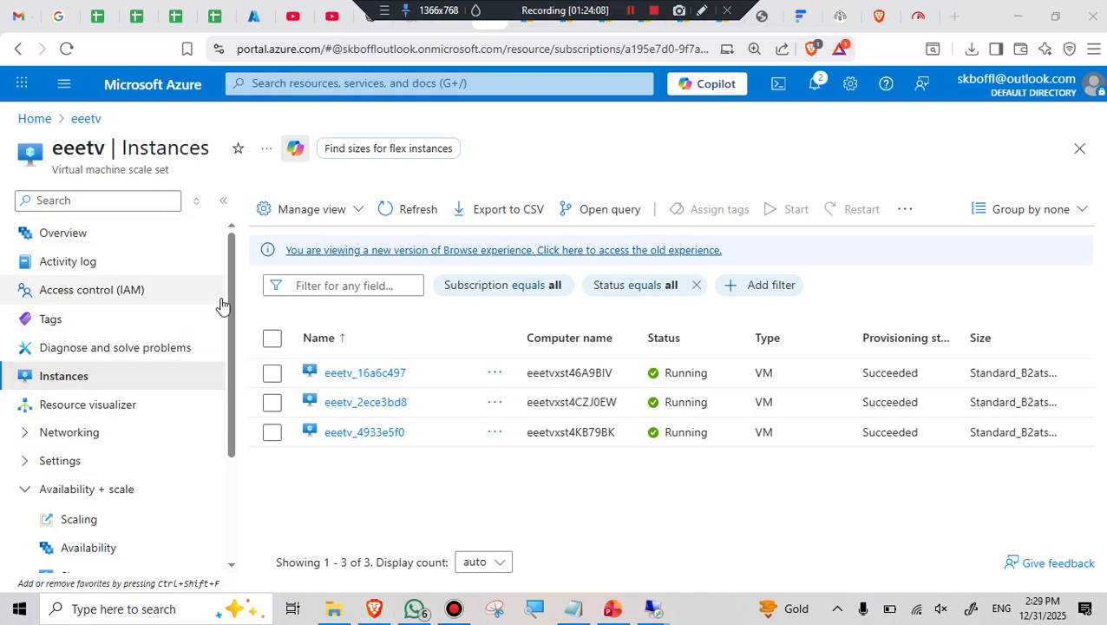
# Open the scale-out rule in eeetv's scaling configuration and examine its average CPU percentage
pyautogui.scroll(-3, 52, 388)
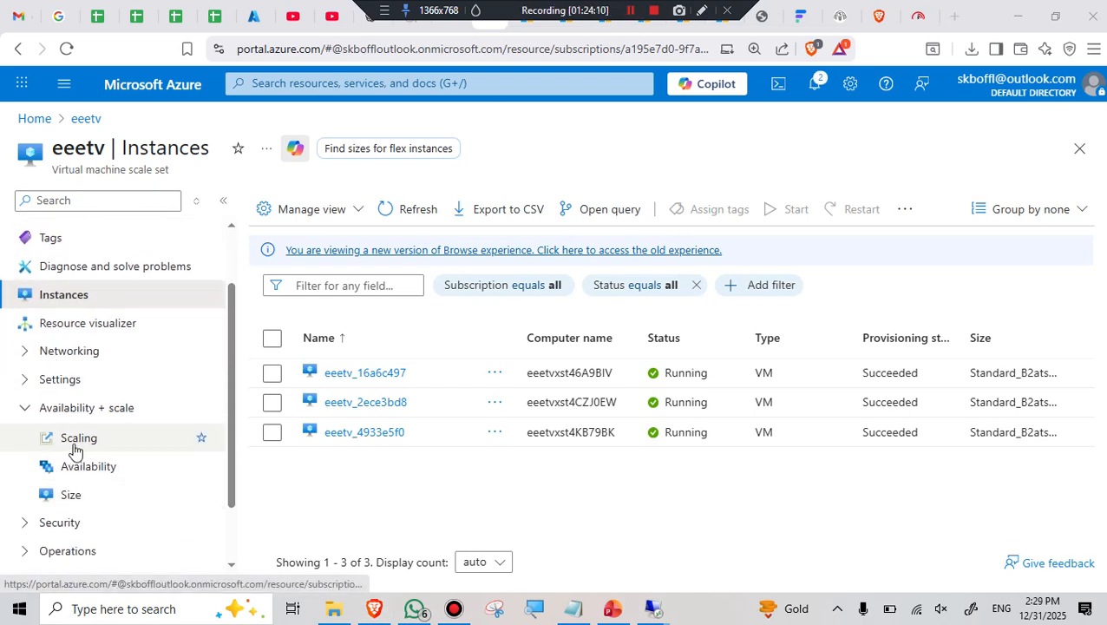
pyautogui.click(77, 441)
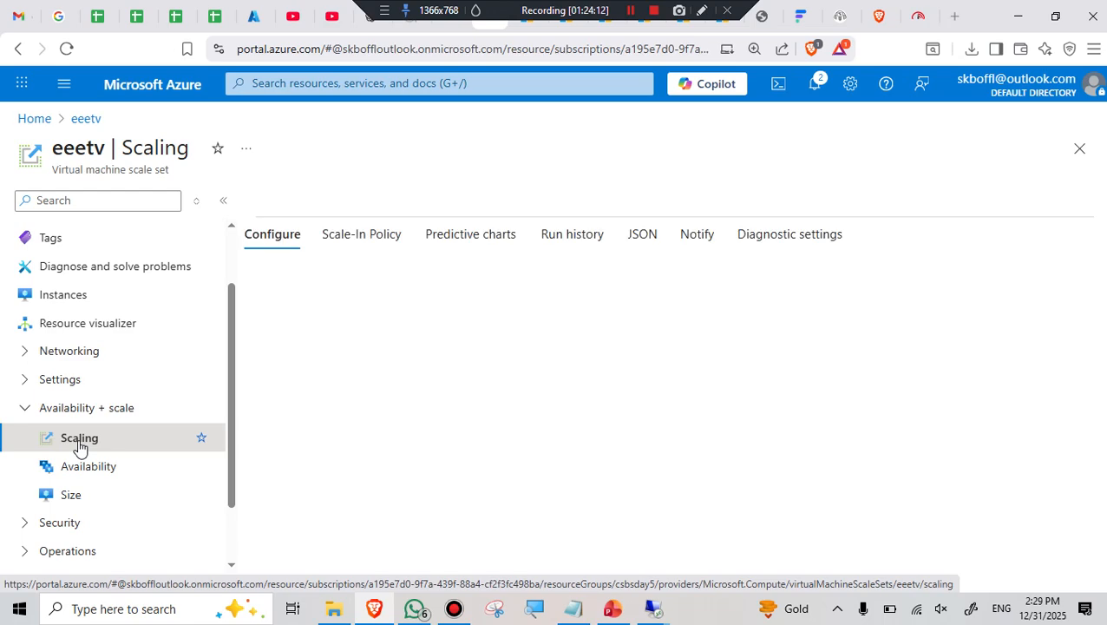
pyautogui.scroll(-5, 608, 412)
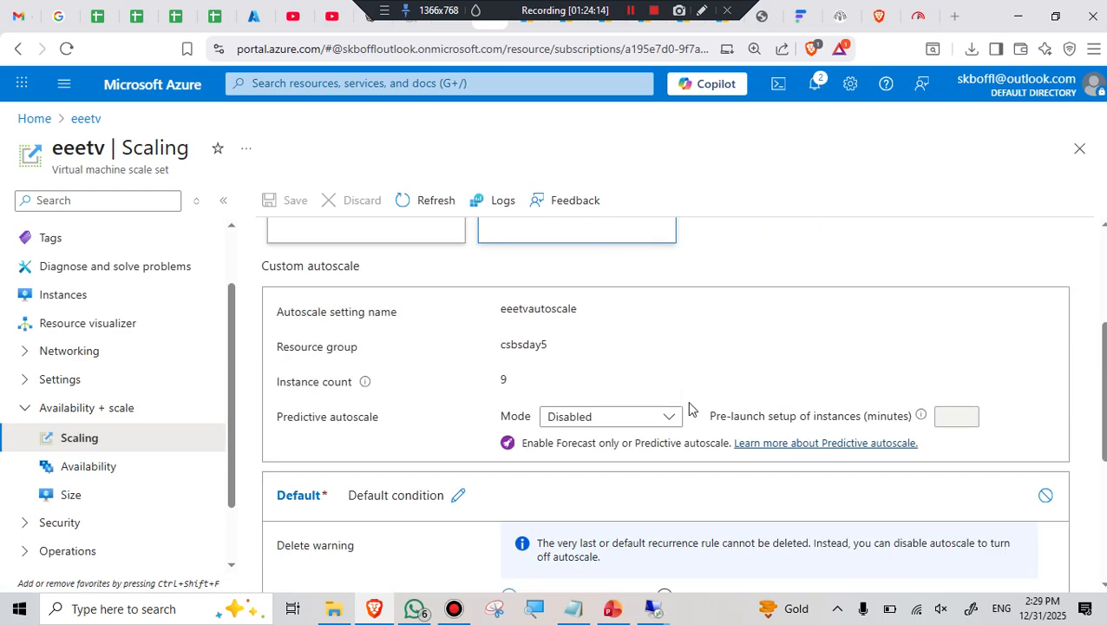
pyautogui.scroll(-2, 616, 410)
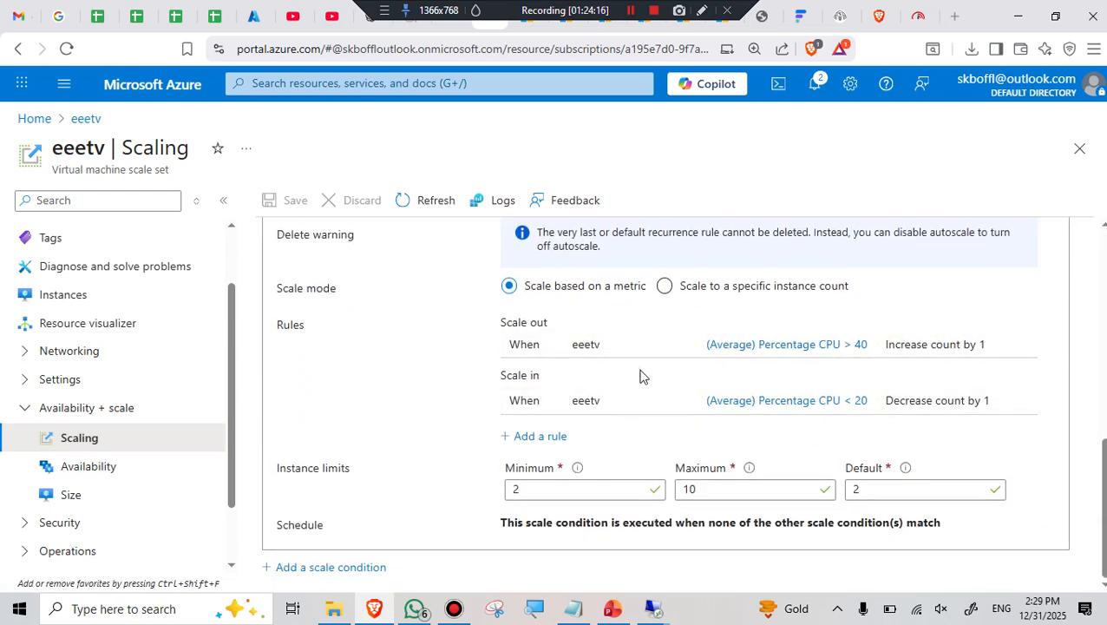
pyautogui.click(792, 346)
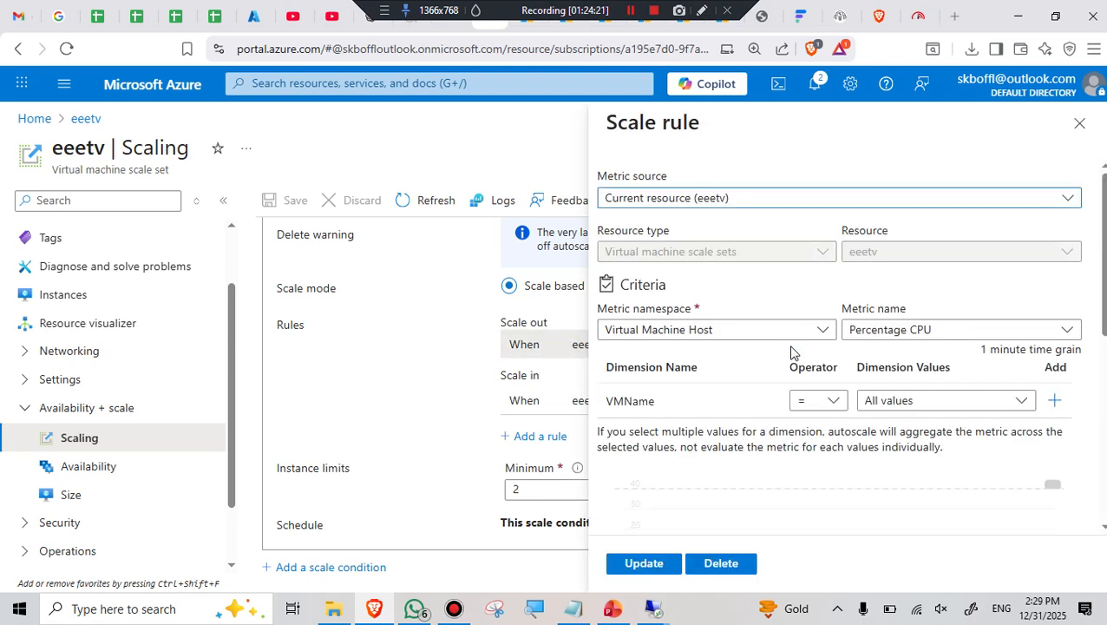
pyautogui.scroll(-4, 941, 400)
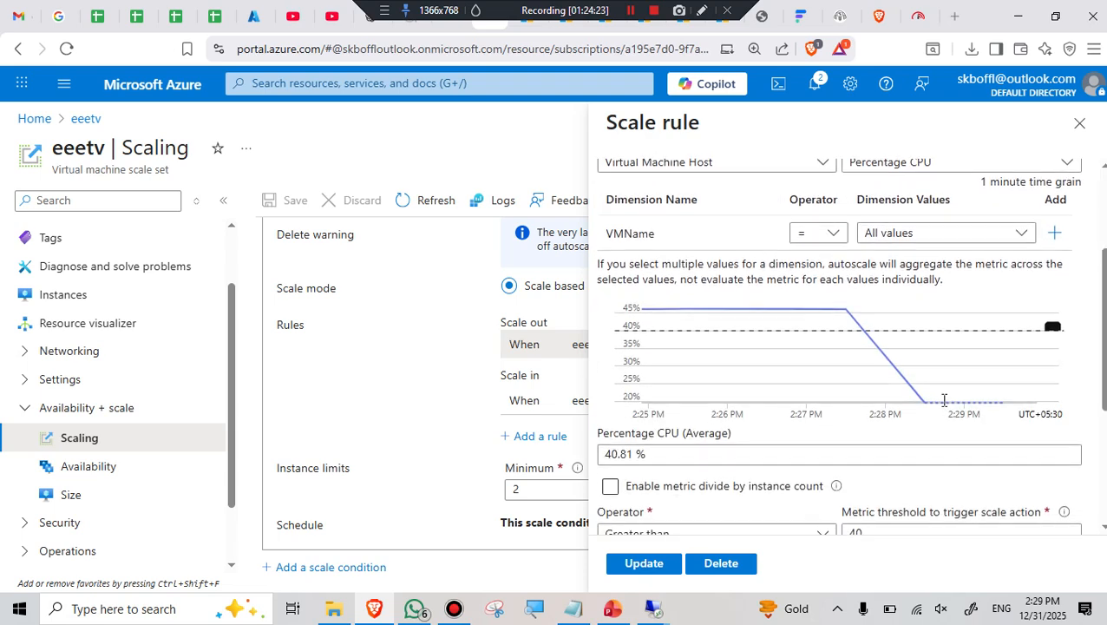
pyautogui.click(642, 296)
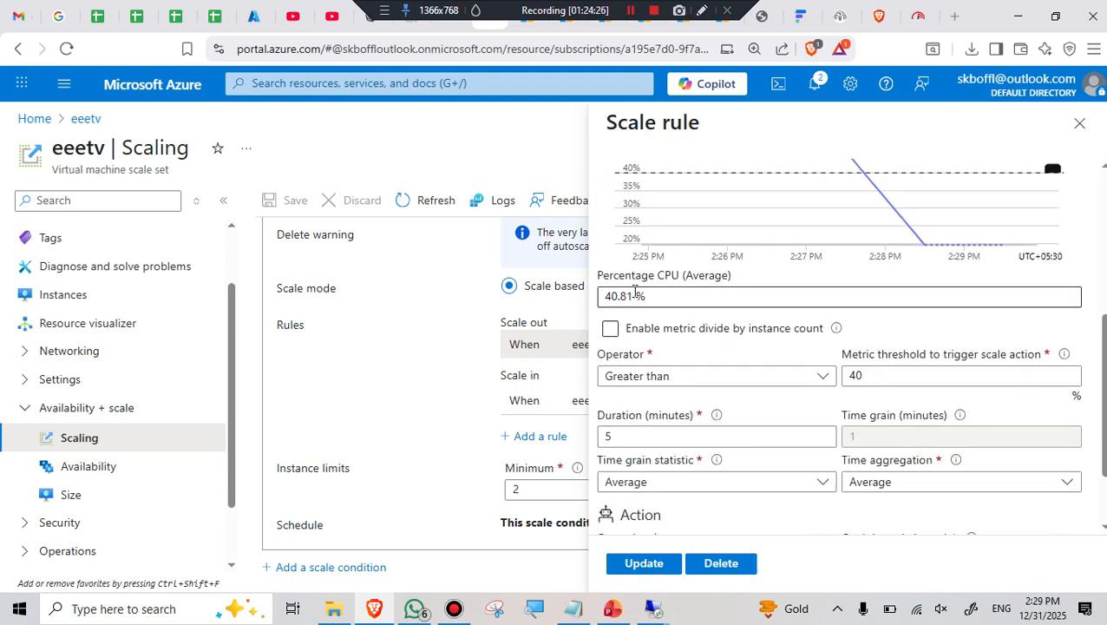
pyautogui.moveTo(662, 296); pyautogui.dragTo(595, 300)
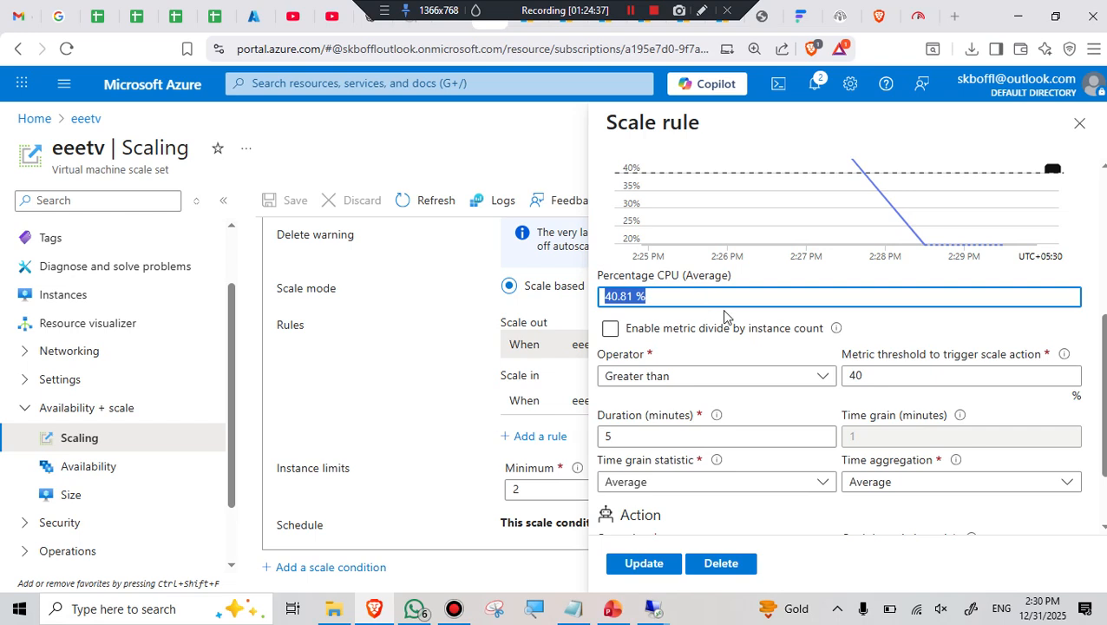
# Set the scale-out rule's metric threshold to 35 and update the rule
pyautogui.click(868, 374)
pyautogui.moveTo(871, 375); pyautogui.dragTo(845, 379)
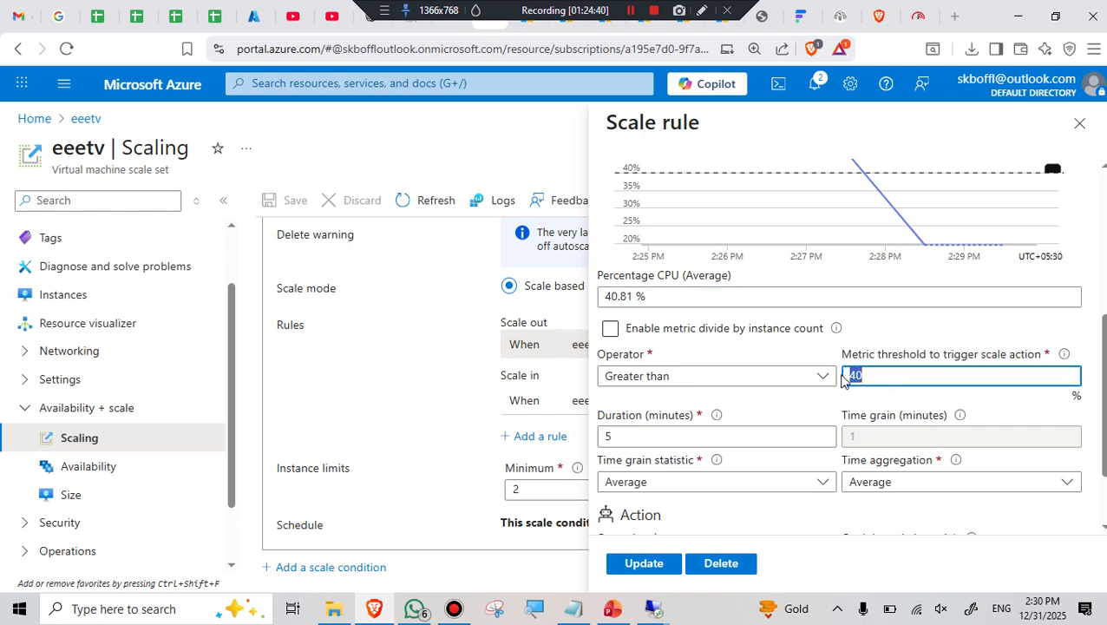
pyautogui.write('3')
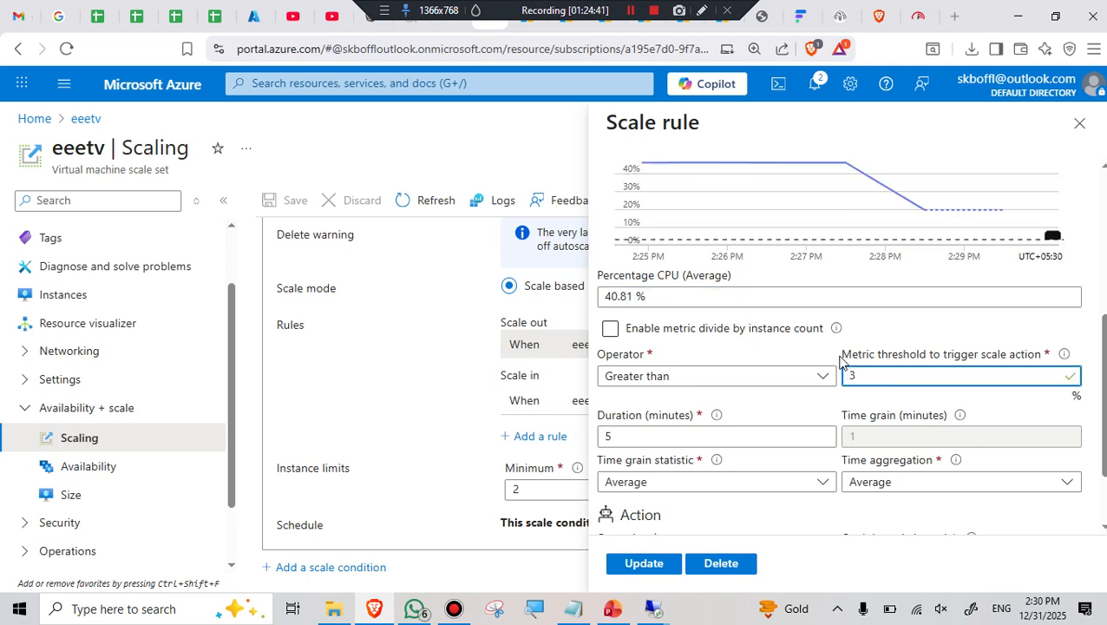
pyautogui.write('5')
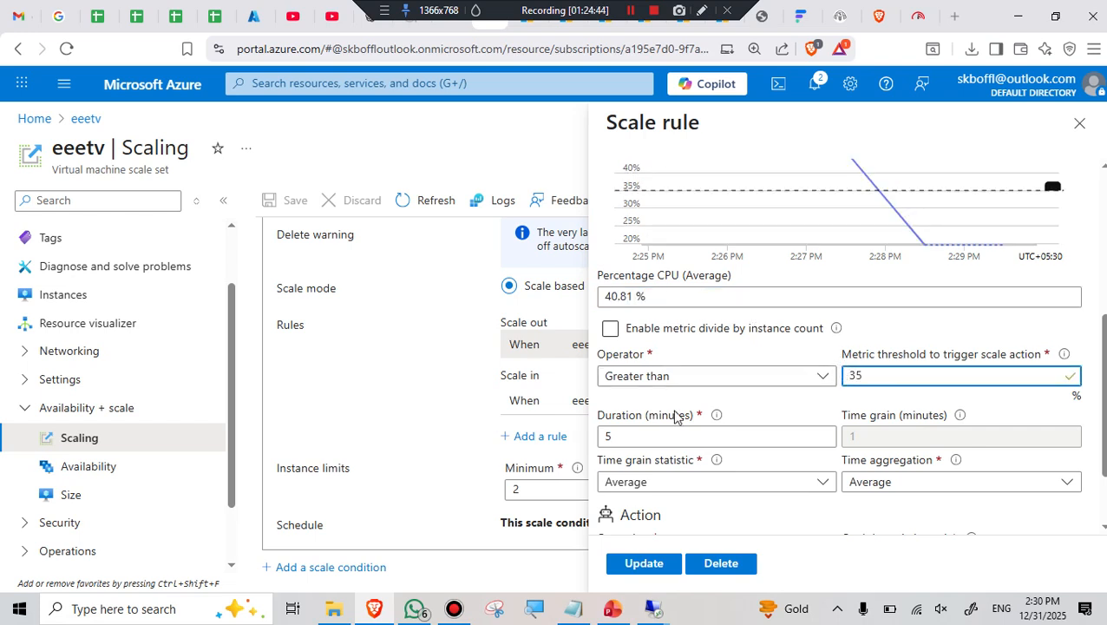
pyautogui.click(645, 564)
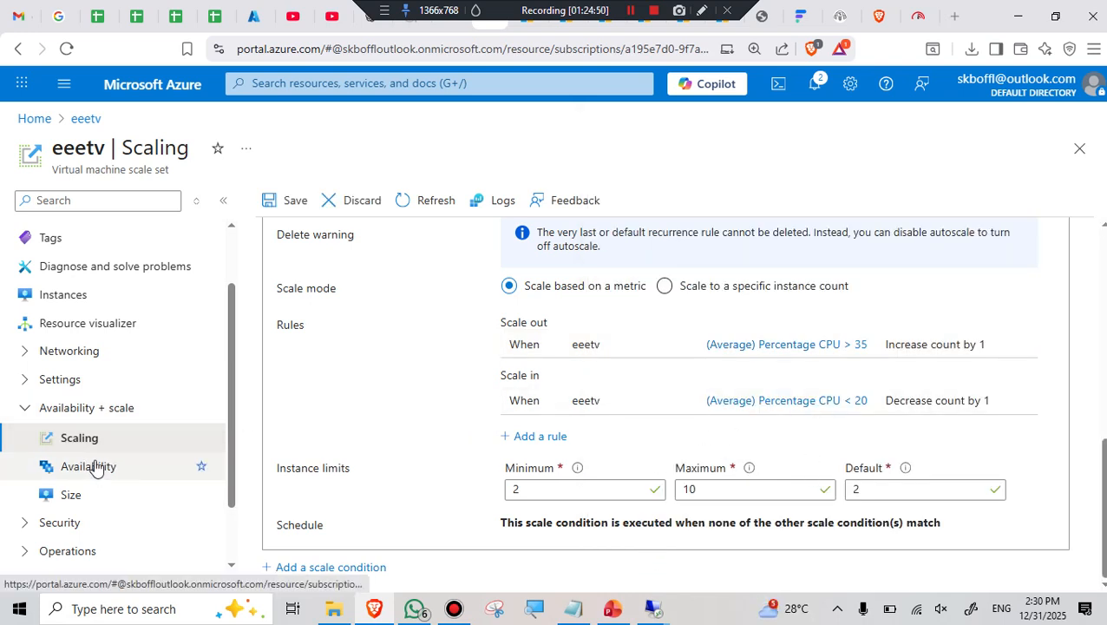
# Review the scale-in rule's CPU criteria in eeetv's scaling configuration and update the rule
pyautogui.click(788, 409)
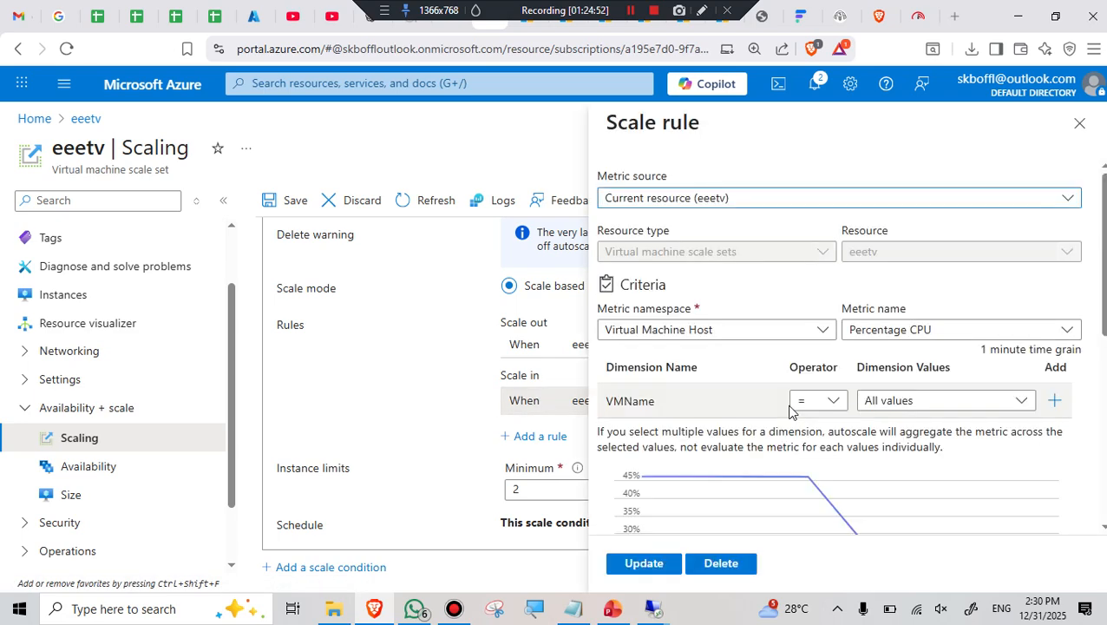
pyautogui.scroll(-1, 868, 408)
pyautogui.scroll(-3, 868, 408)
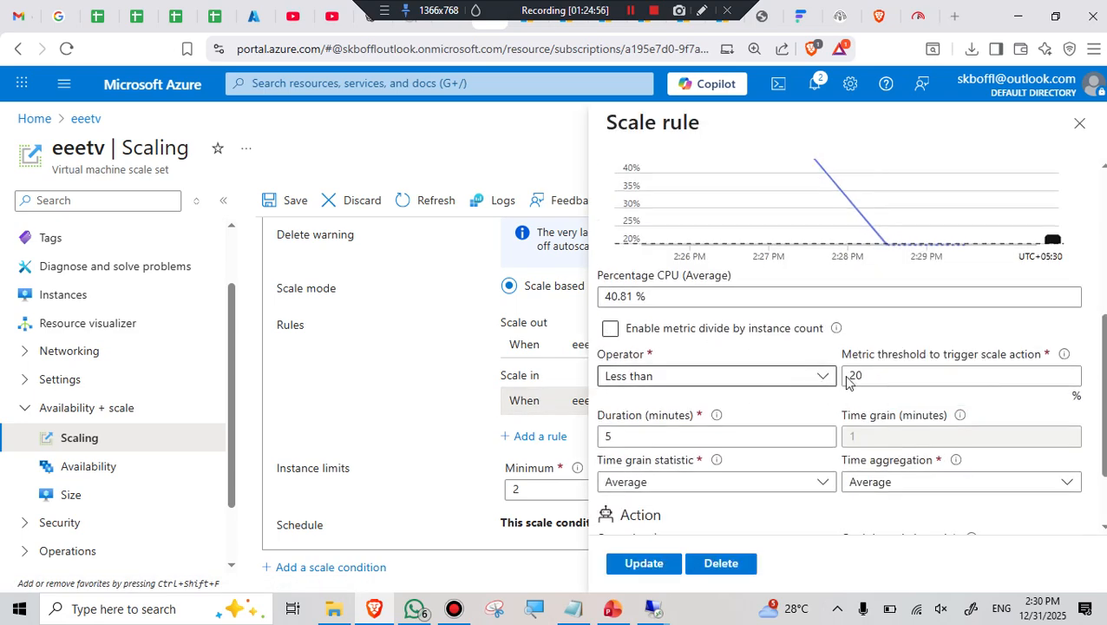
pyautogui.click(643, 564)
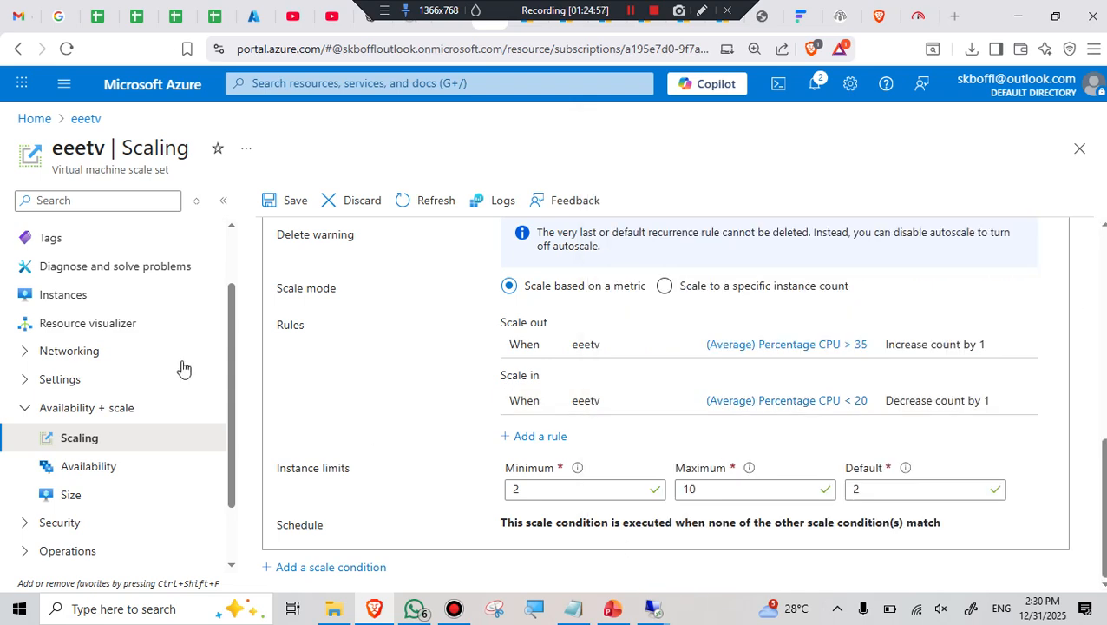
# Refresh eeetv's instances list and check the HeavyLoad CPU usage in the remote desktop session
pyautogui.click(59, 296)
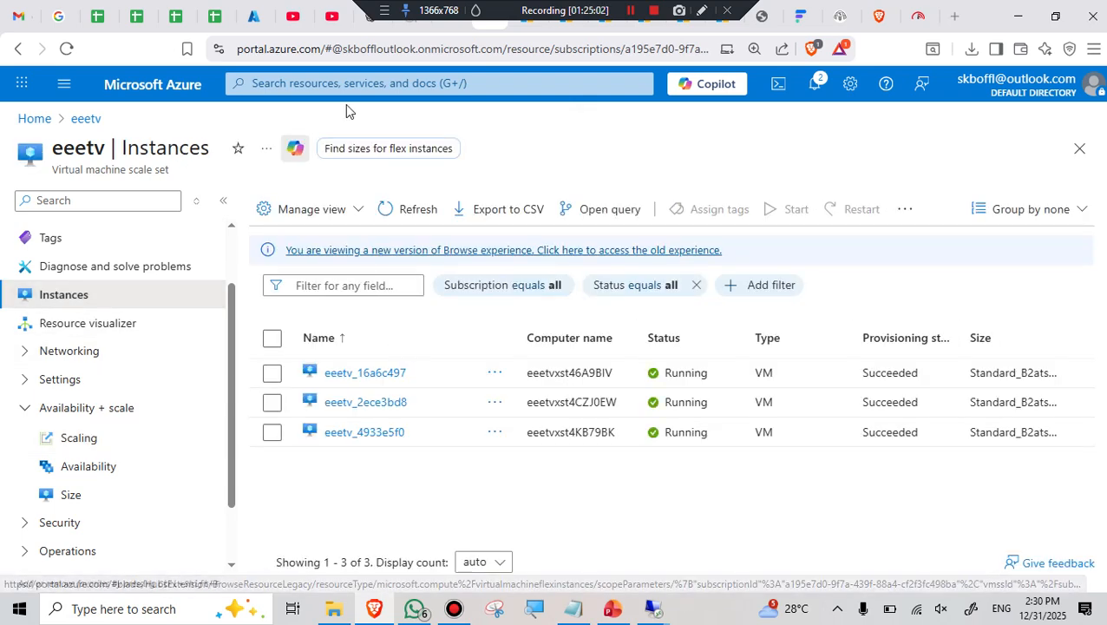
pyautogui.click(413, 214)
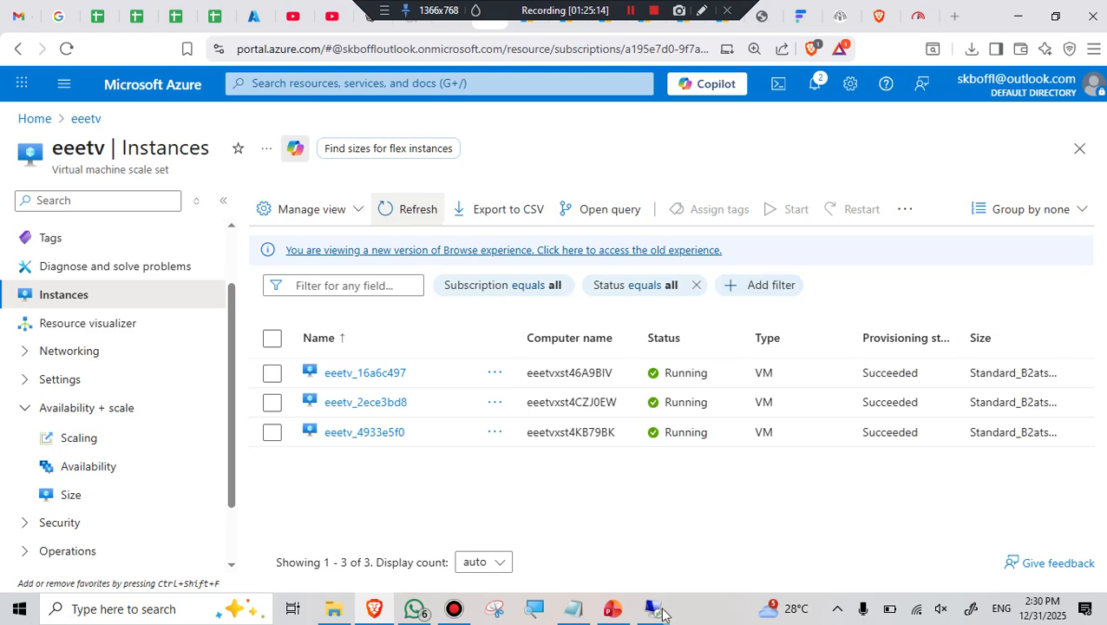
pyautogui.moveTo(655, 601)
pyautogui.click(536, 533)
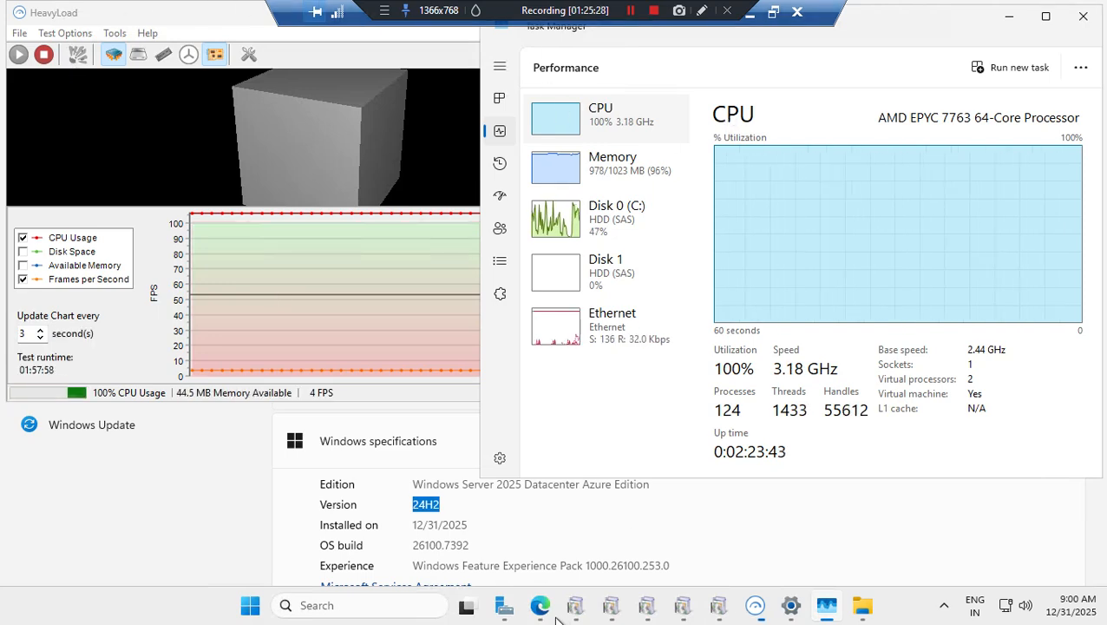
pyautogui.click(759, 16)
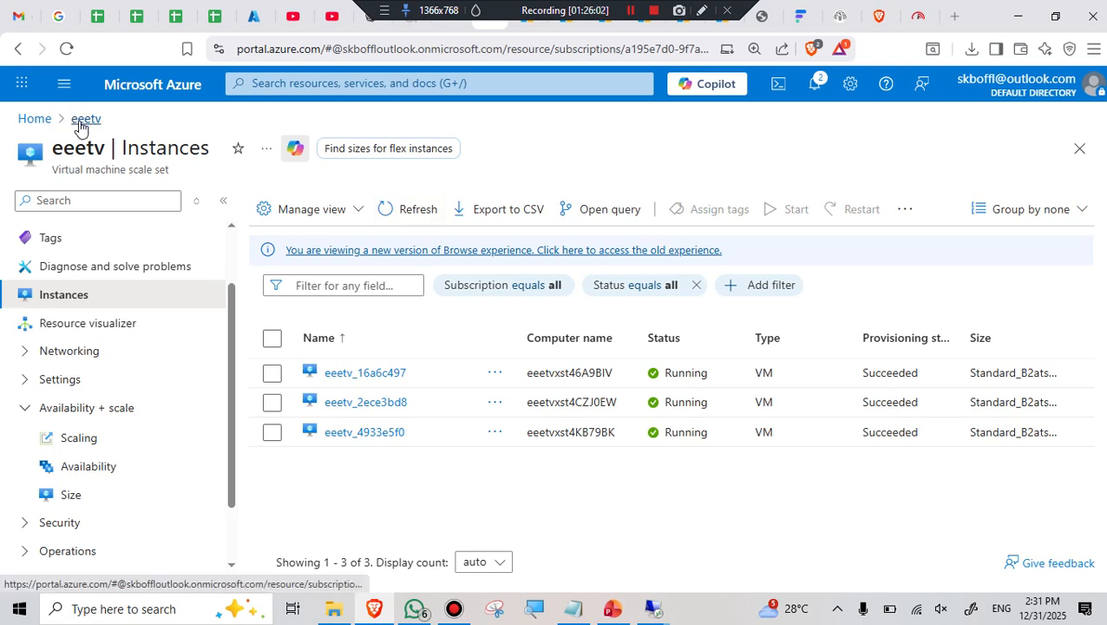
# Force delete eeetv from the virtual machine scale sets list, confirming with "delete", and check the deletion's progress in the notifications
pyautogui.click(36, 120)
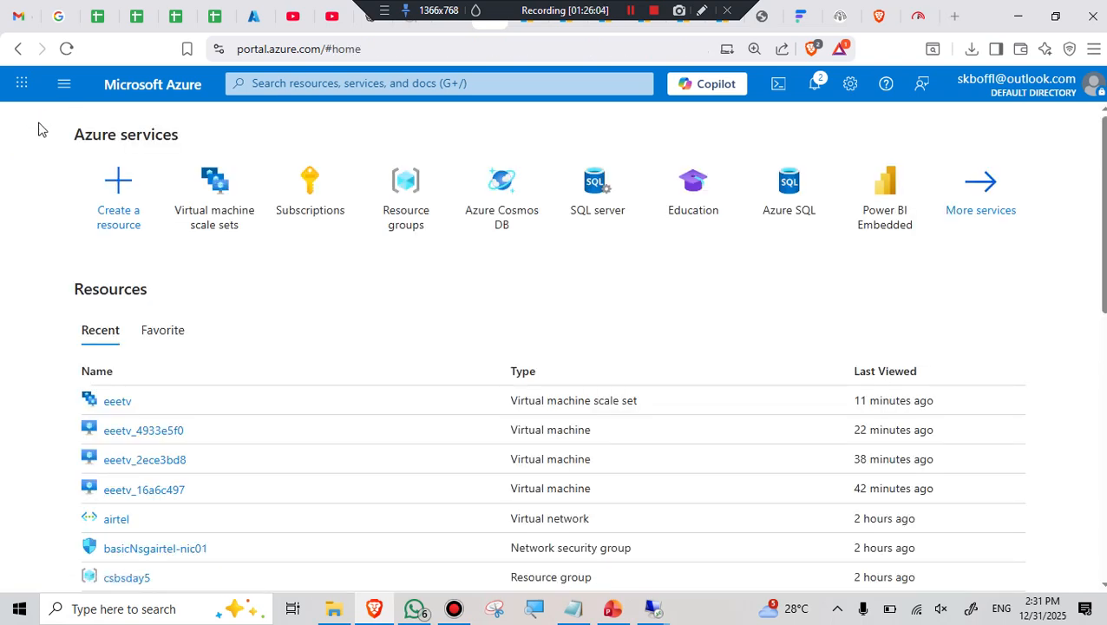
pyautogui.click(211, 172)
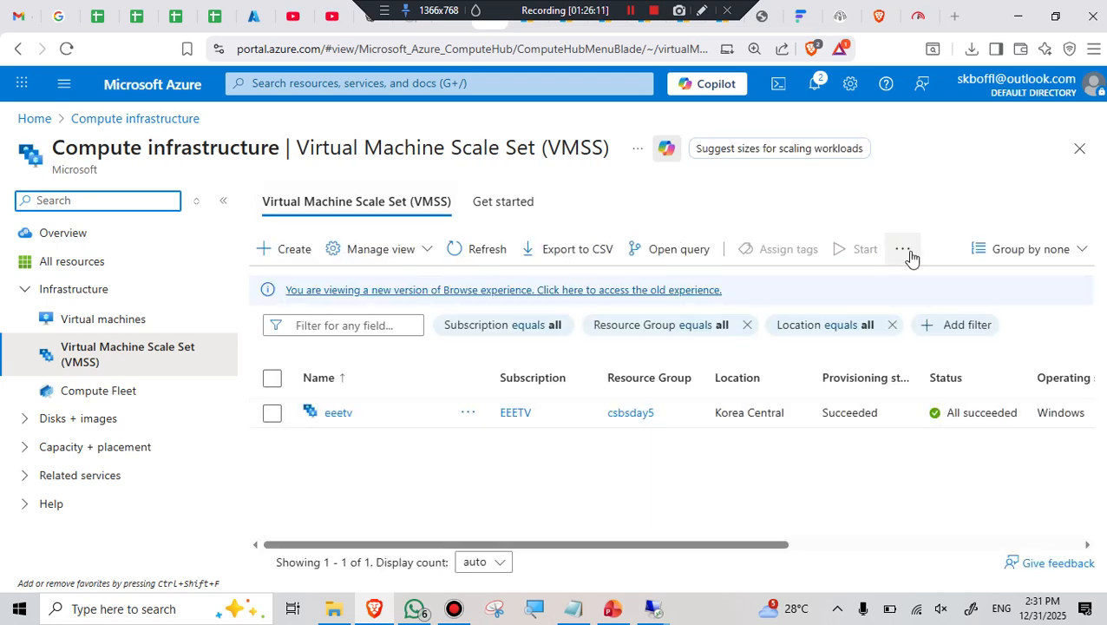
pyautogui.click(907, 251)
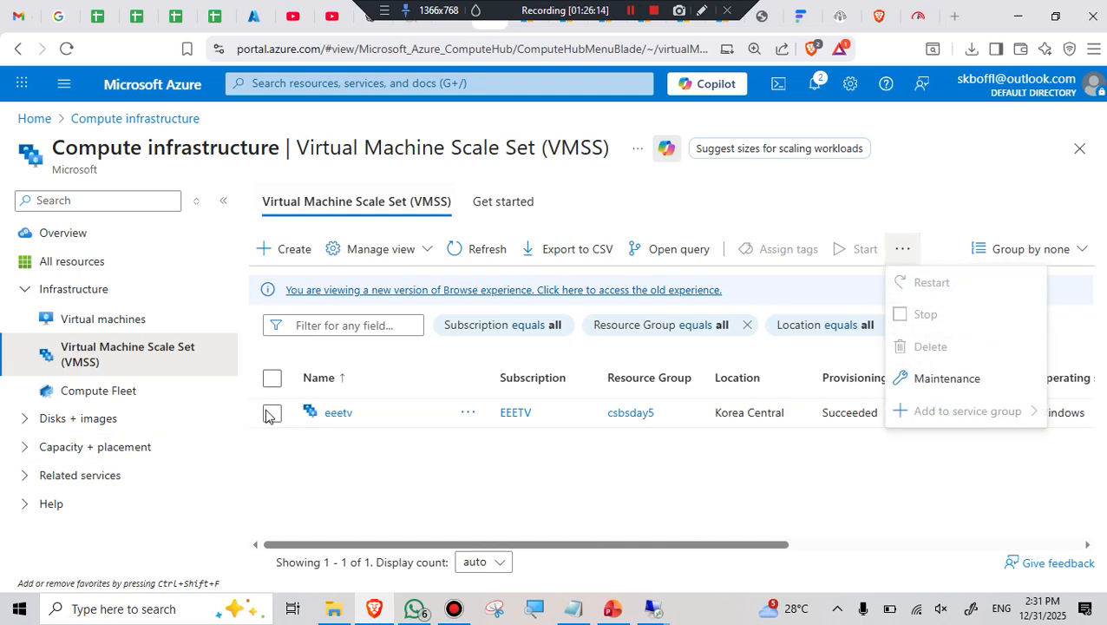
pyautogui.click(272, 414)
pyautogui.click(902, 253)
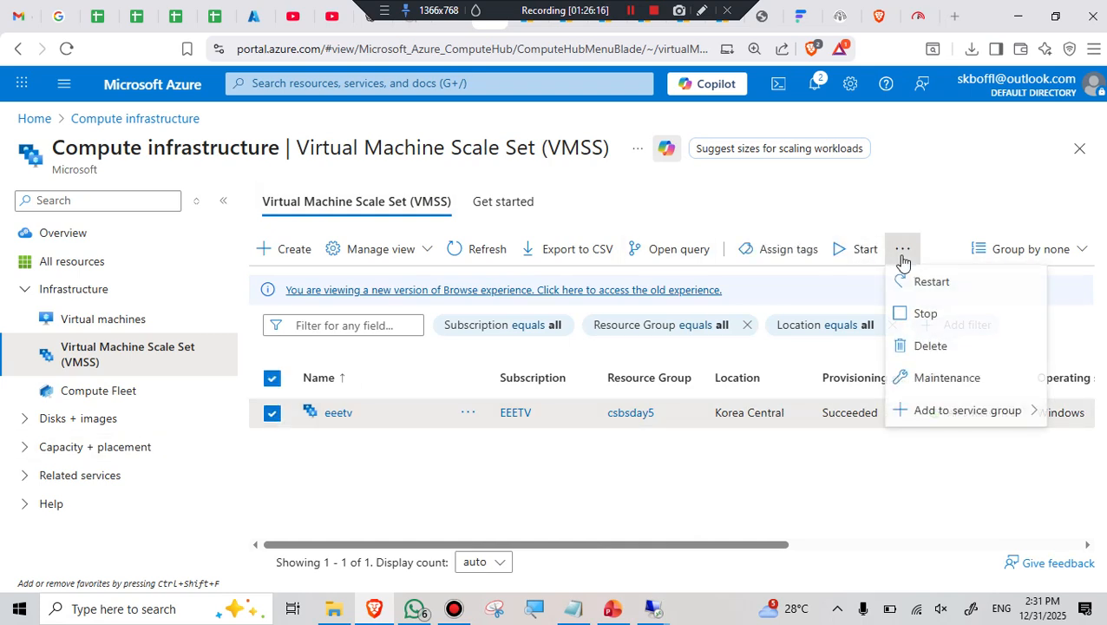
pyautogui.click(919, 349)
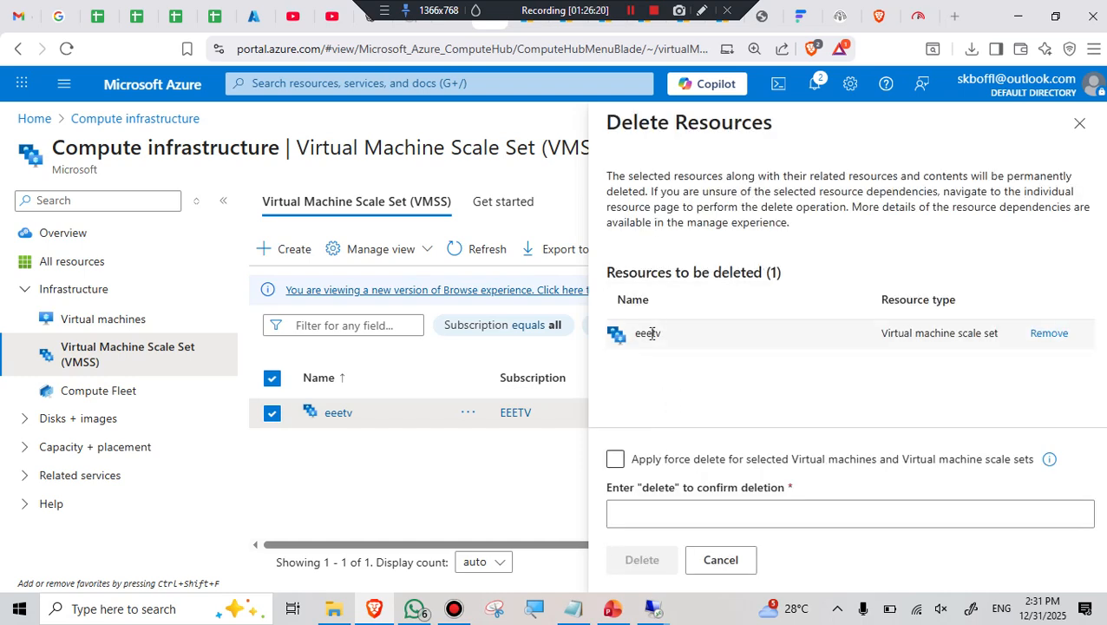
pyautogui.click(666, 515)
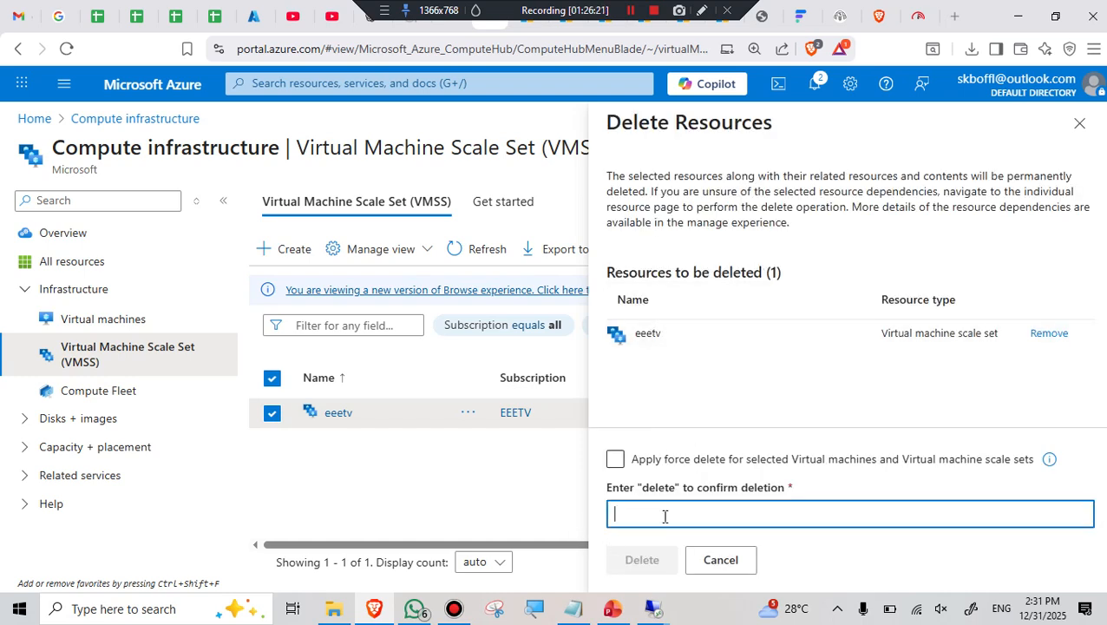
pyautogui.write('delete')
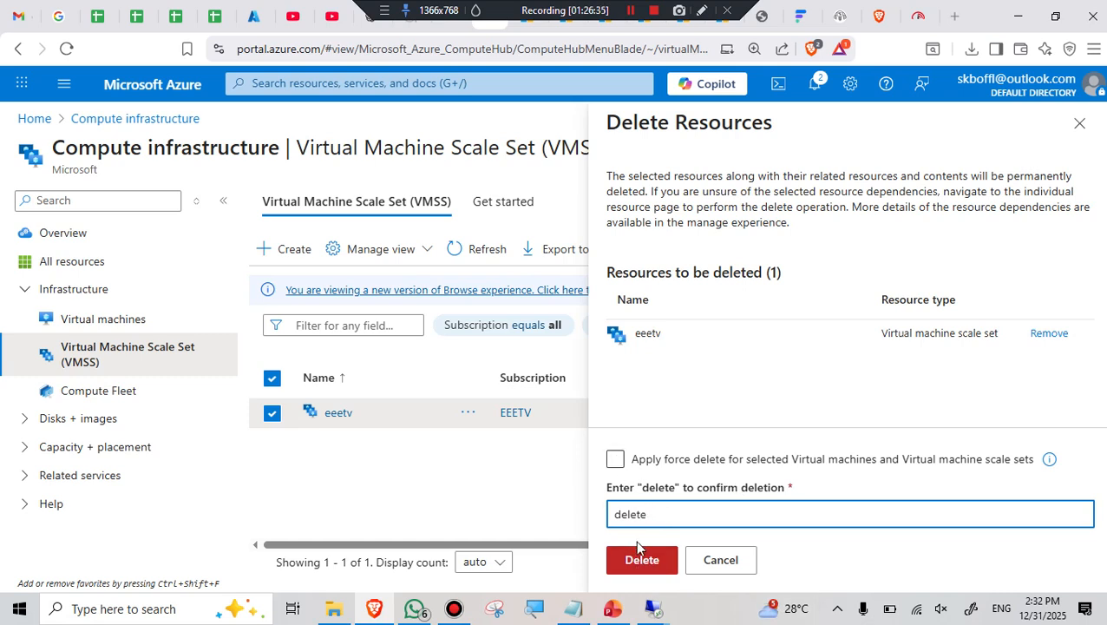
pyautogui.click(616, 460)
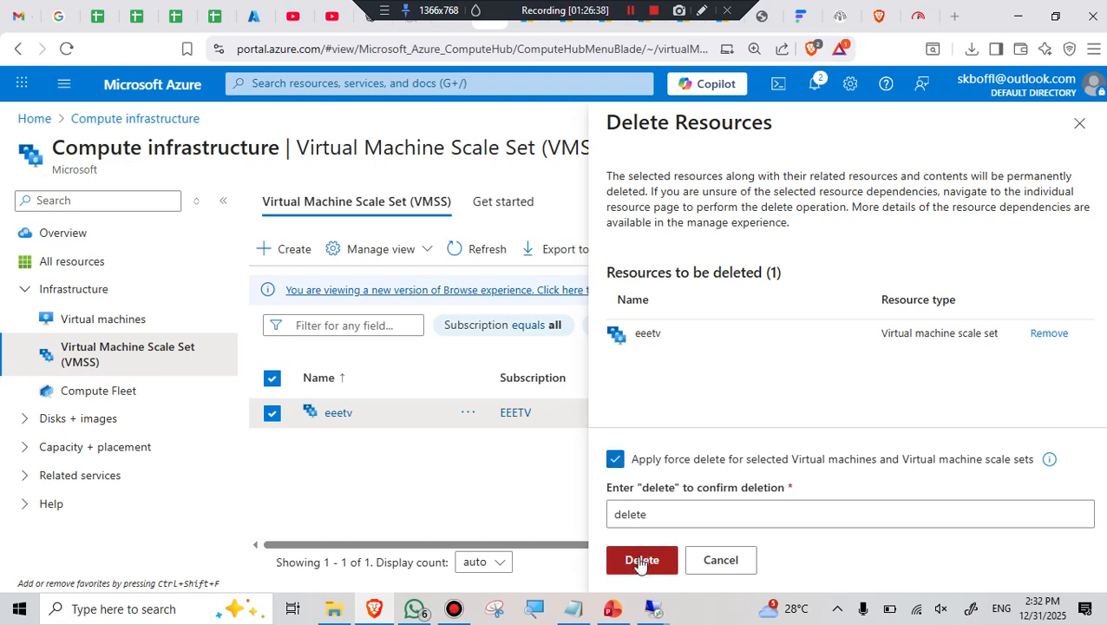
pyautogui.click(639, 561)
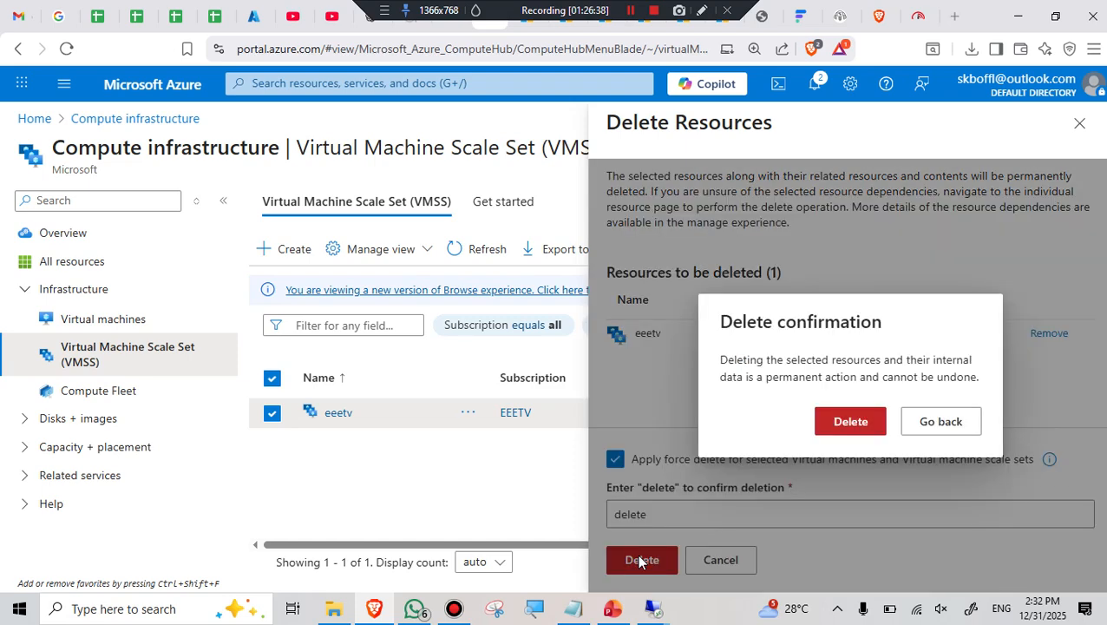
pyautogui.click(848, 423)
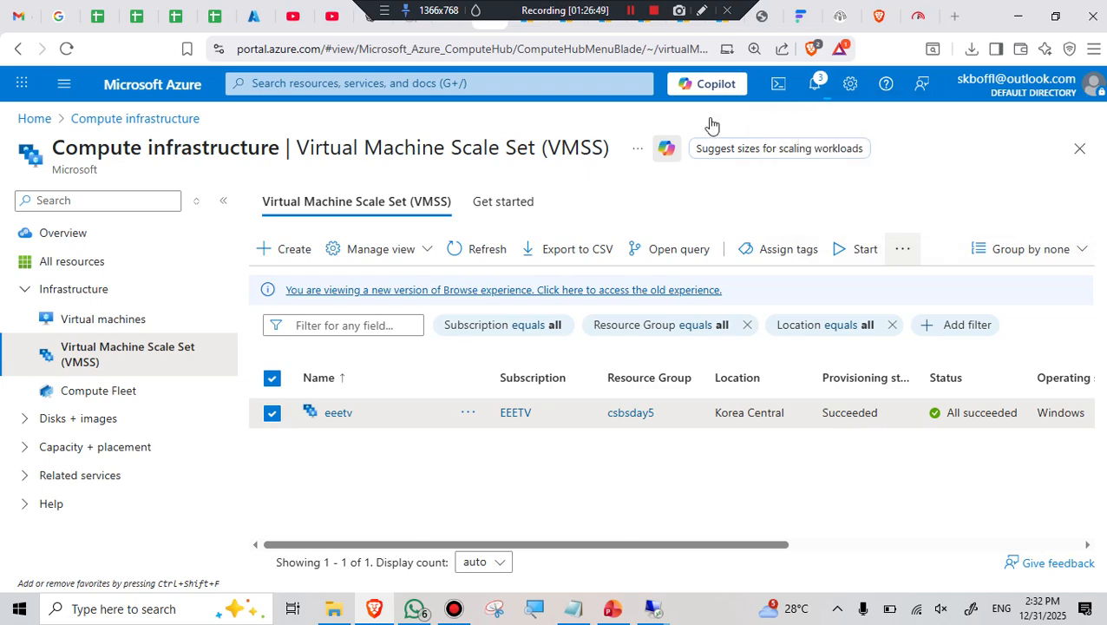
pyautogui.click(820, 87)
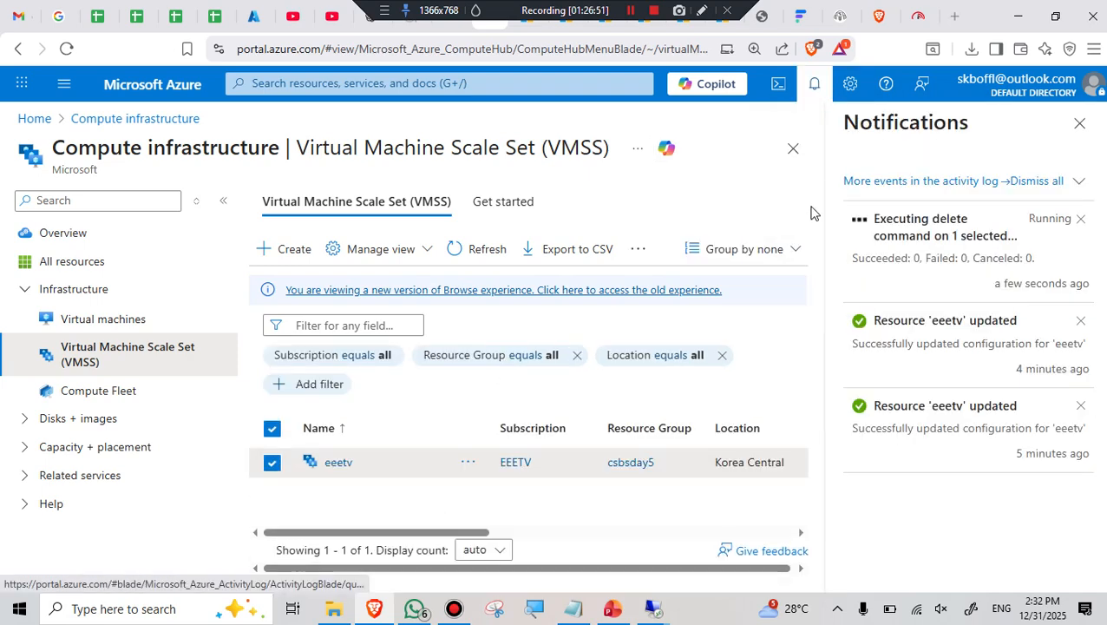